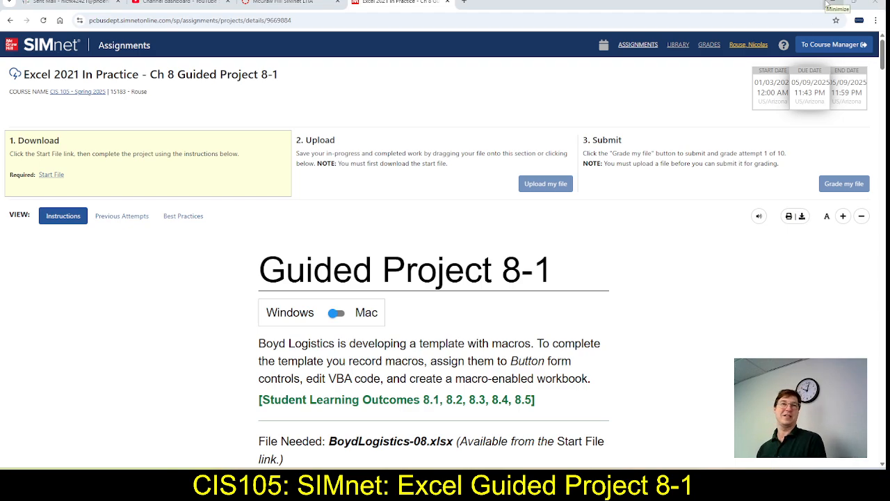
# Download the BoydLogistics-08 start file, open it in Excel and enable editing
pyautogui.click(57, 179)
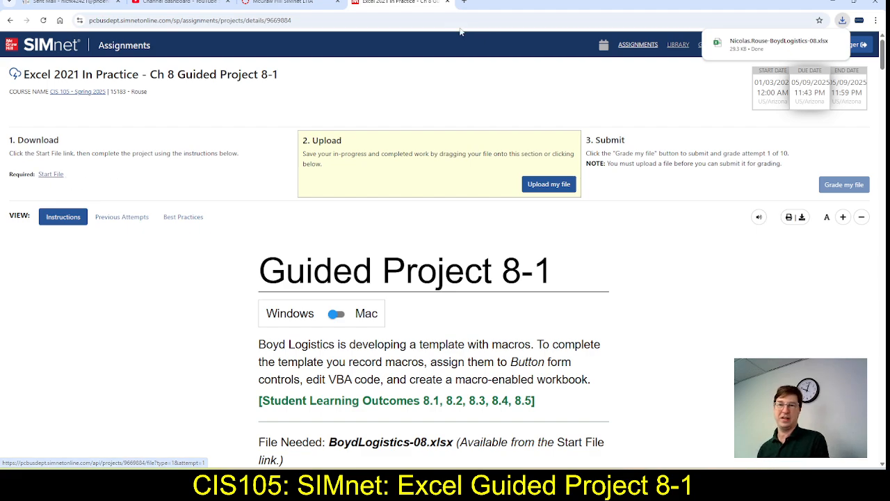
pyautogui.click(781, 44)
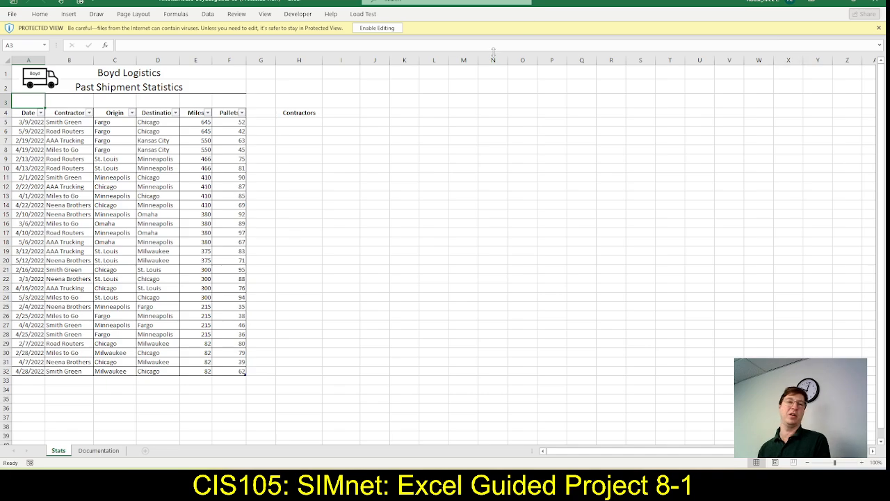
pyautogui.click(379, 29)
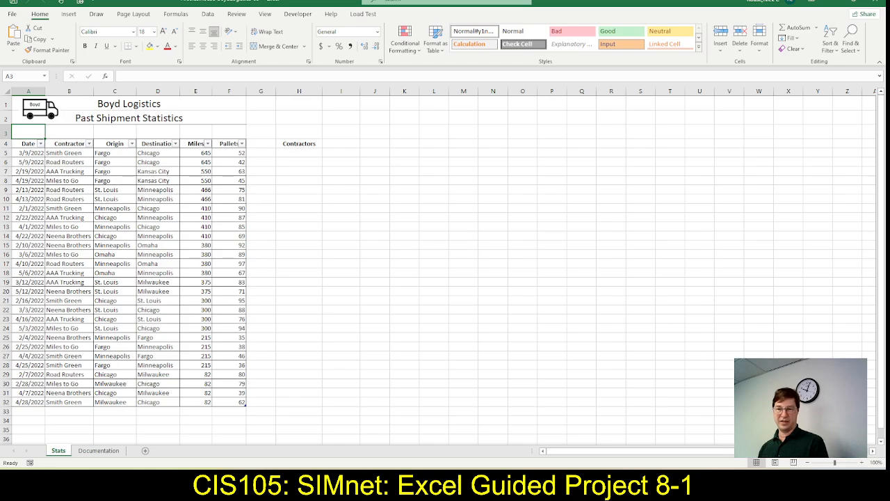
pyautogui.click(862, 464)
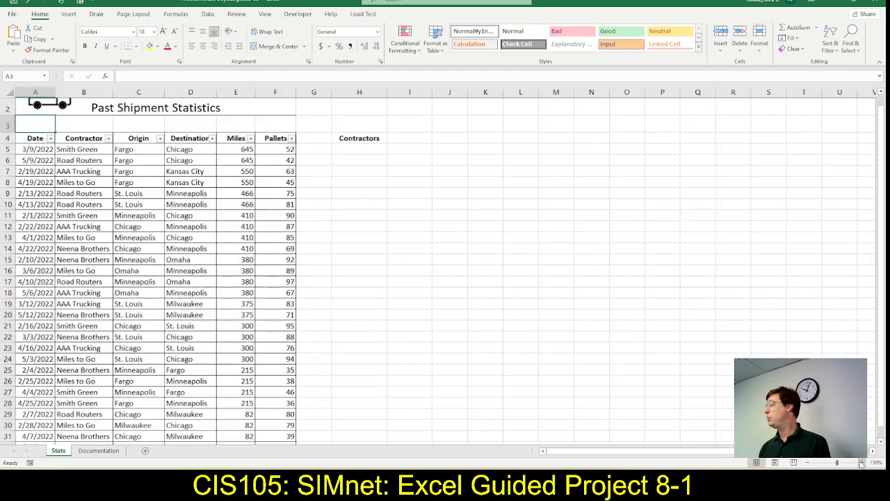
pyautogui.click(862, 464)
pyautogui.click(861, 463)
pyautogui.scroll(1, 546, 338)
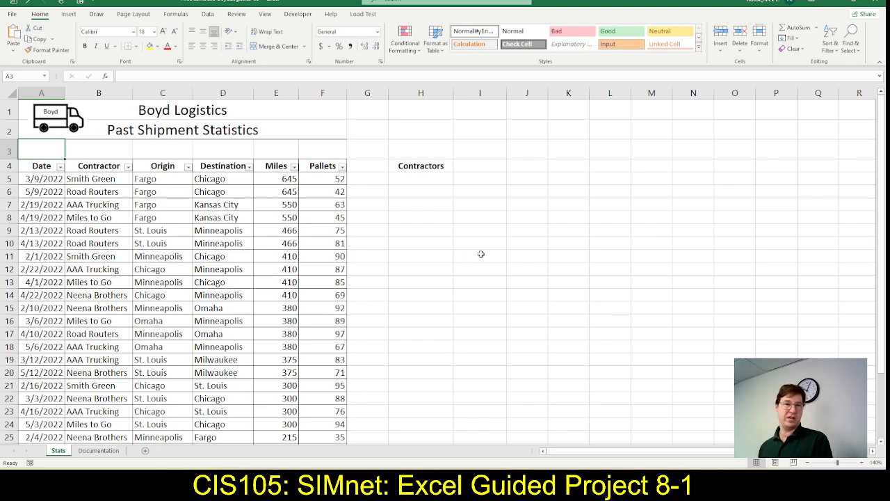
# Switch to the SIMnet instructions in the browser and mark step 1, opening the start file, as complete
pyautogui.hotkey('alt', 'Tab')
pyautogui.scroll(-8, 461, 292)
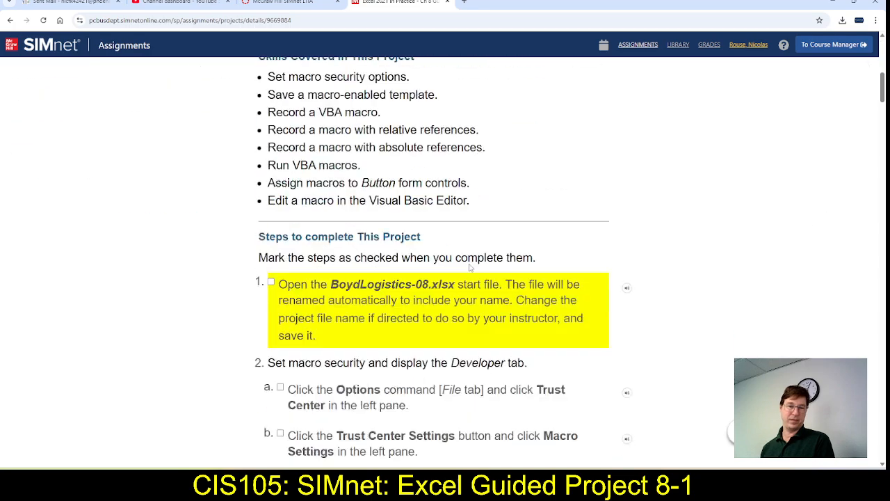
pyautogui.click(271, 207)
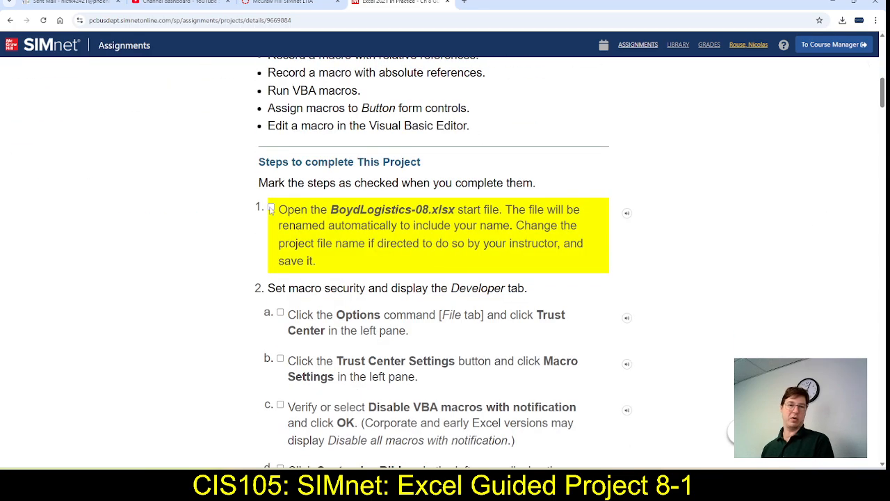
# Switch to Excel, verify in the Customize Ribbon options that the Developer tab is enabled, and display that tab
pyautogui.scroll(-2, 421, 238)
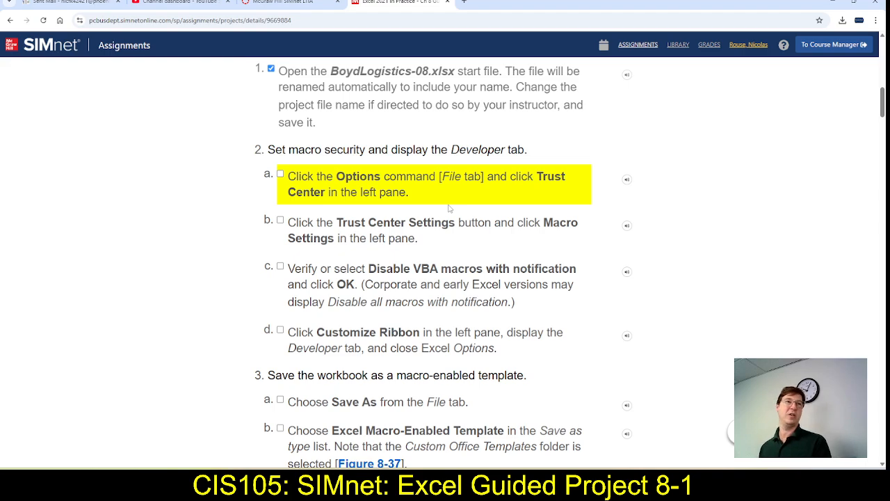
pyautogui.scroll(-1, 450, 209)
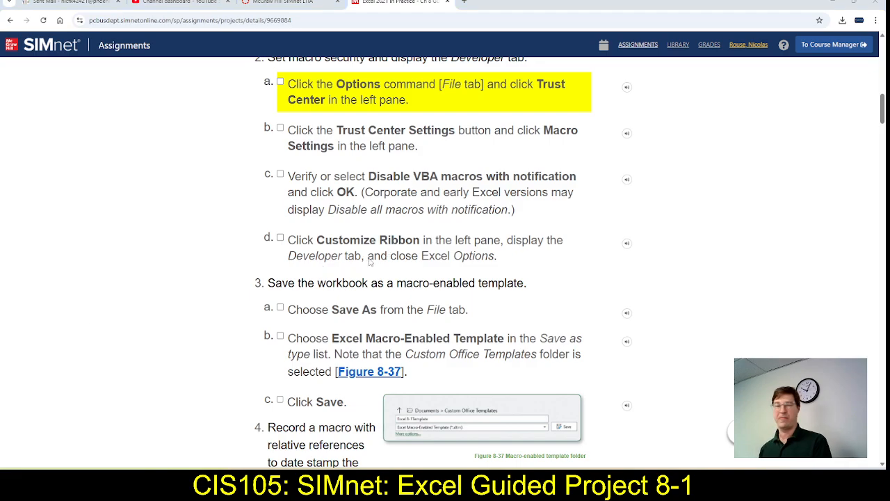
pyautogui.hotkey('alt', 'Tab')
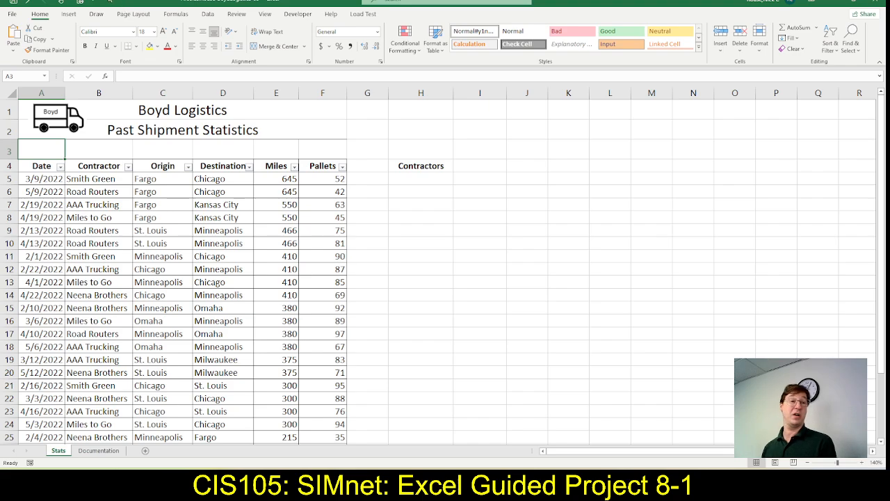
pyautogui.click(94, 2)
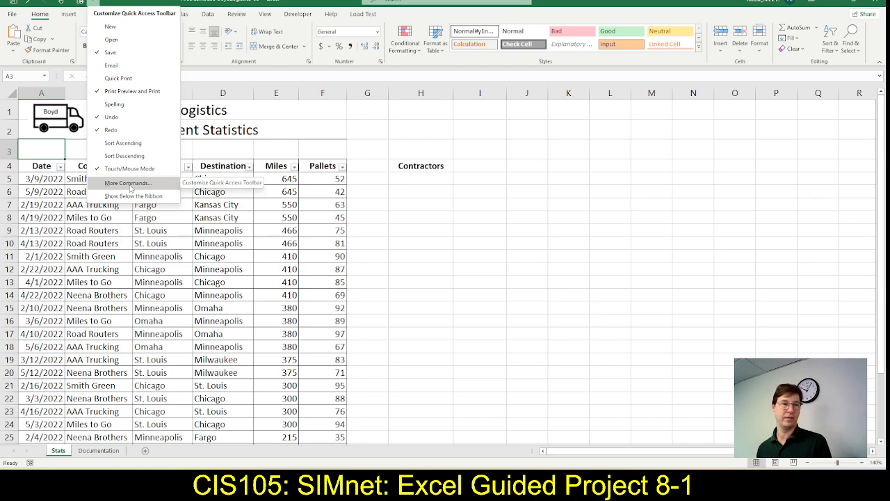
pyautogui.click(128, 183)
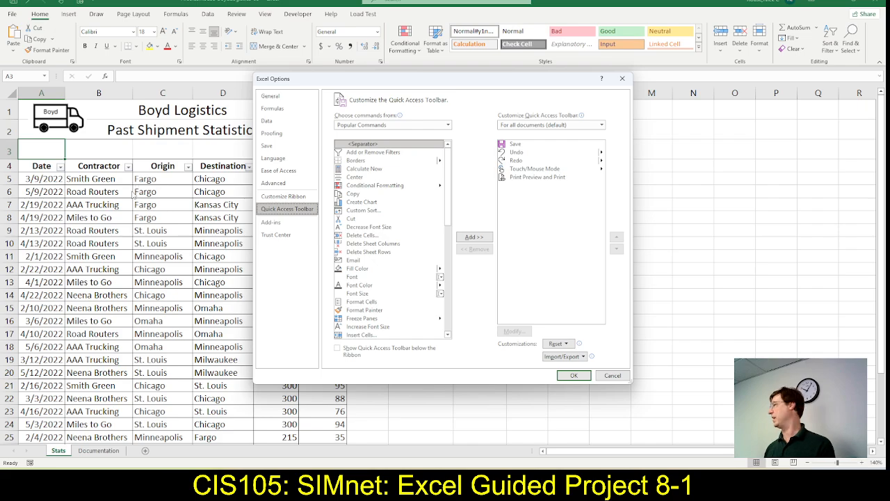
pyautogui.click(290, 198)
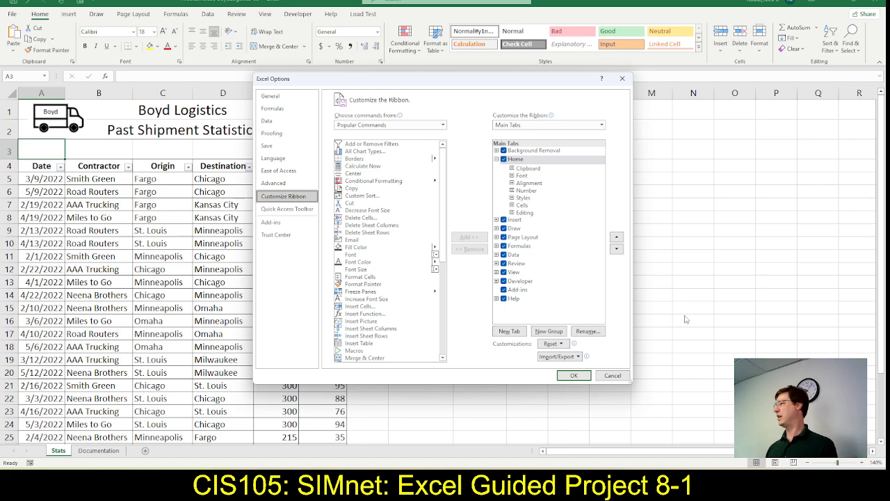
pyautogui.click(578, 376)
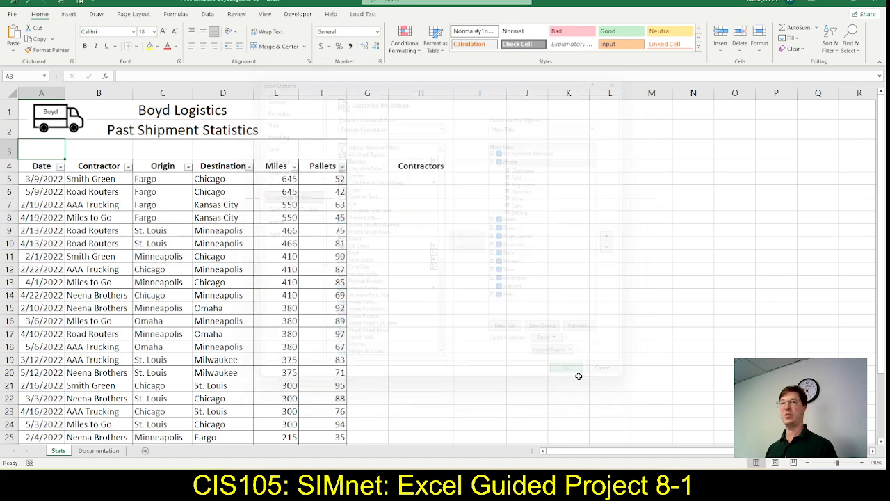
pyautogui.click(295, 20)
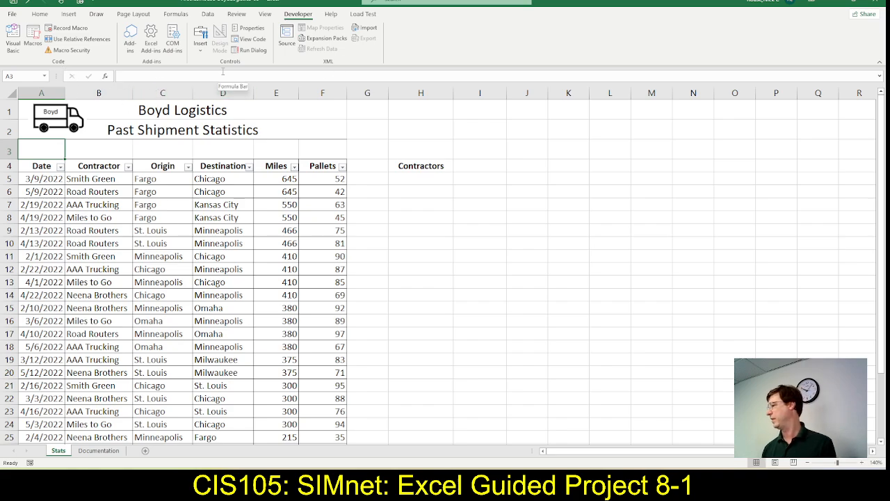
# Return to the SIMnet instructions and mark steps 2a through 2d on macro security and the Developer tab as complete
pyautogui.hotkey('alt', 'Tab')
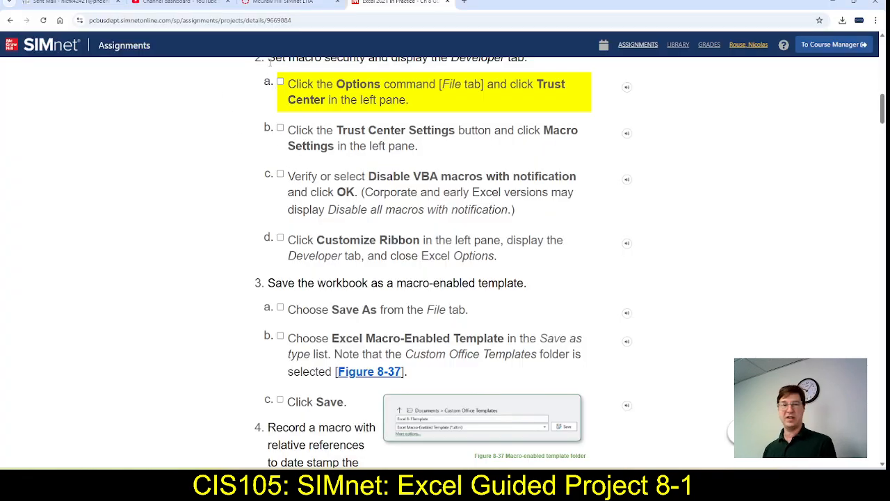
pyautogui.click(281, 83)
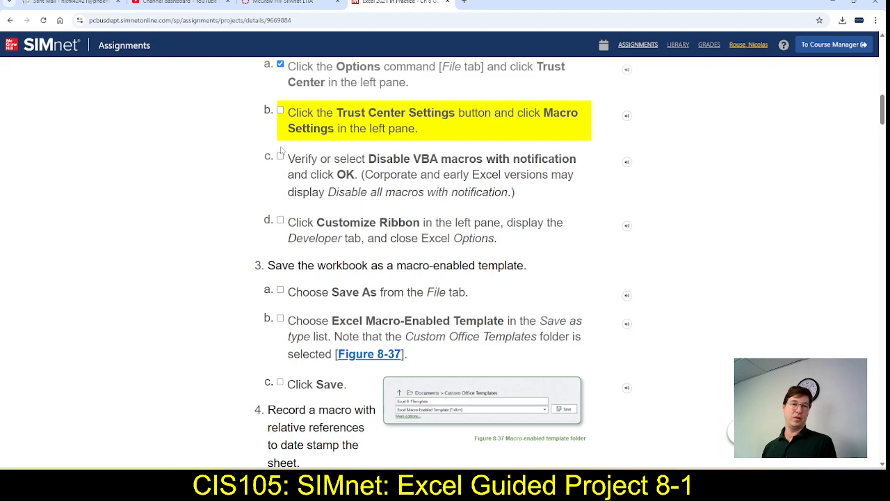
pyautogui.click(280, 112)
pyautogui.click(281, 157)
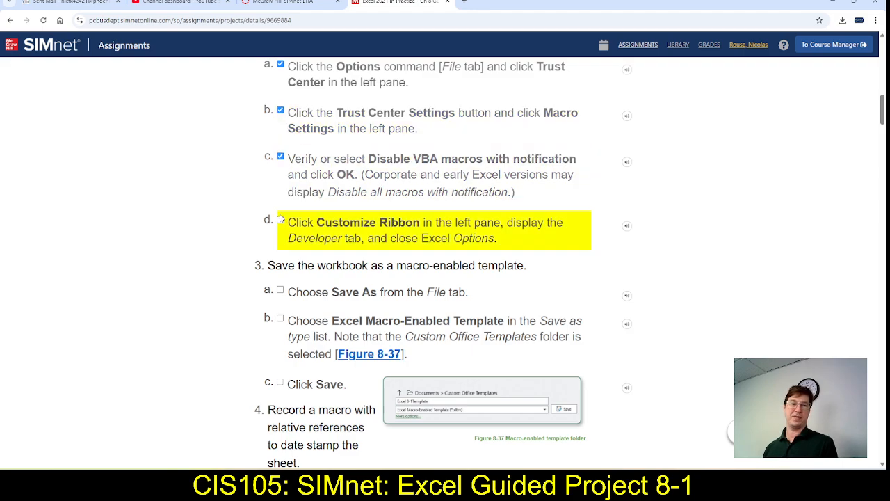
pyautogui.click(280, 220)
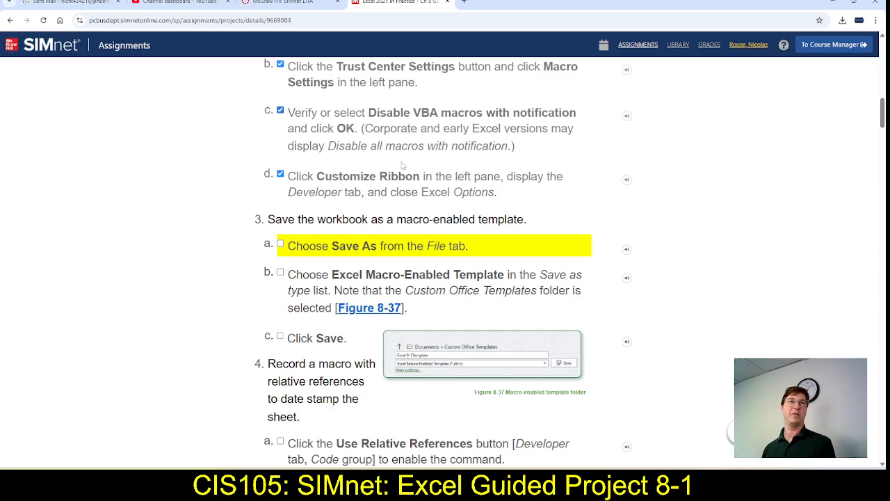
# Switch to Excel and save the workbook in the Downloads folder as an Excel Macro-Enabled Workbook
pyautogui.scroll(-2, 439, 195)
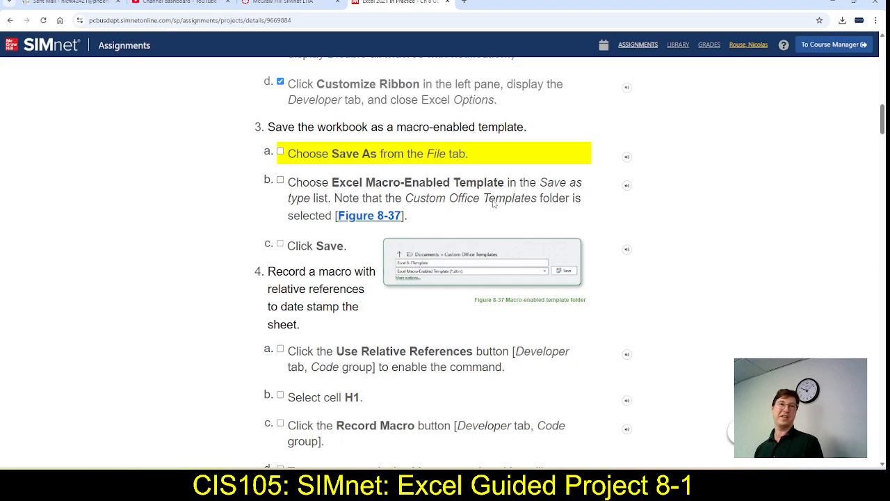
pyautogui.hotkey('alt', 'Tab')
pyautogui.click(12, 14)
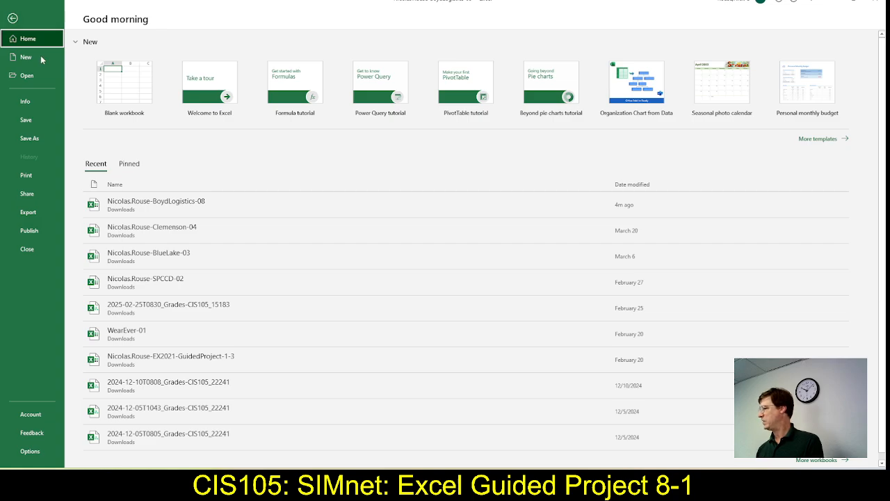
pyautogui.click(29, 142)
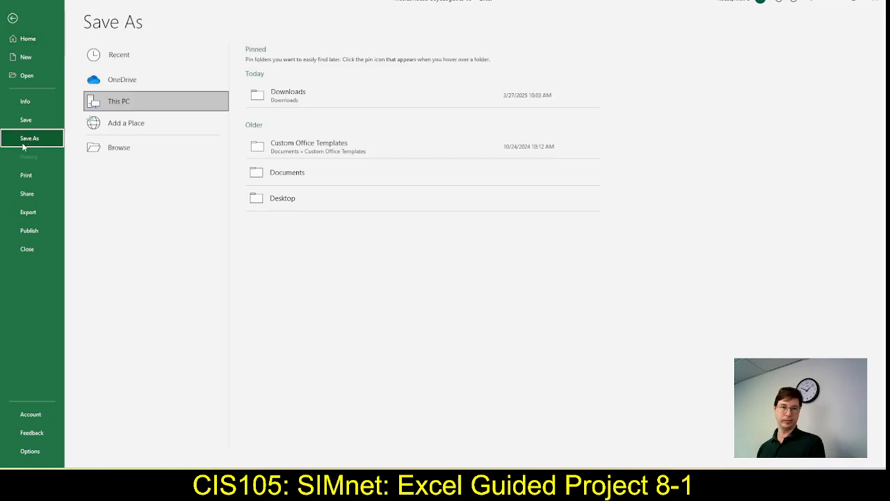
pyautogui.click(291, 94)
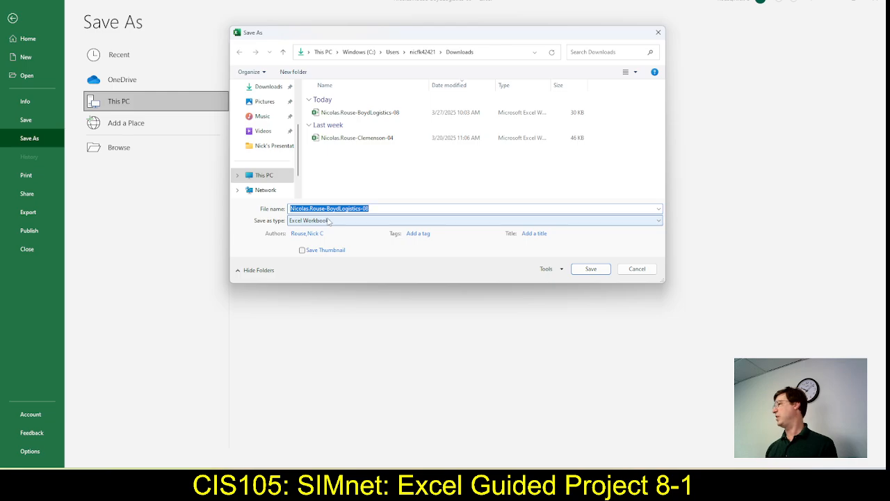
pyautogui.click(659, 223)
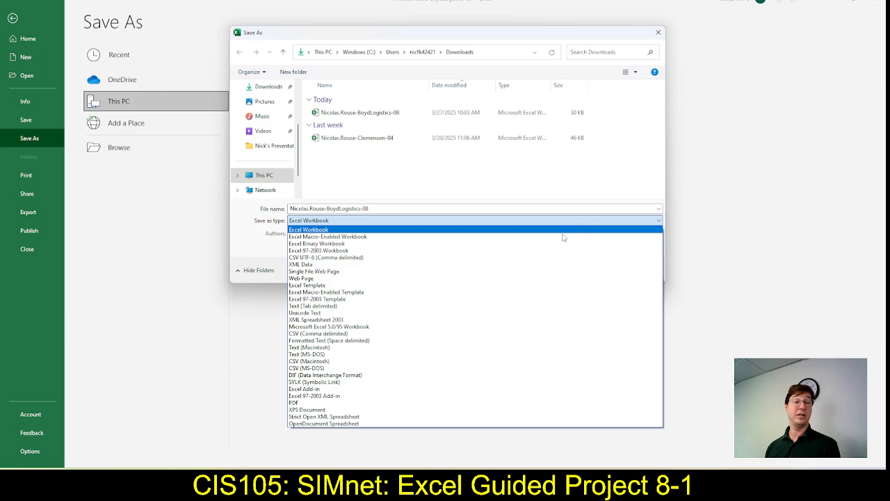
pyautogui.click(350, 237)
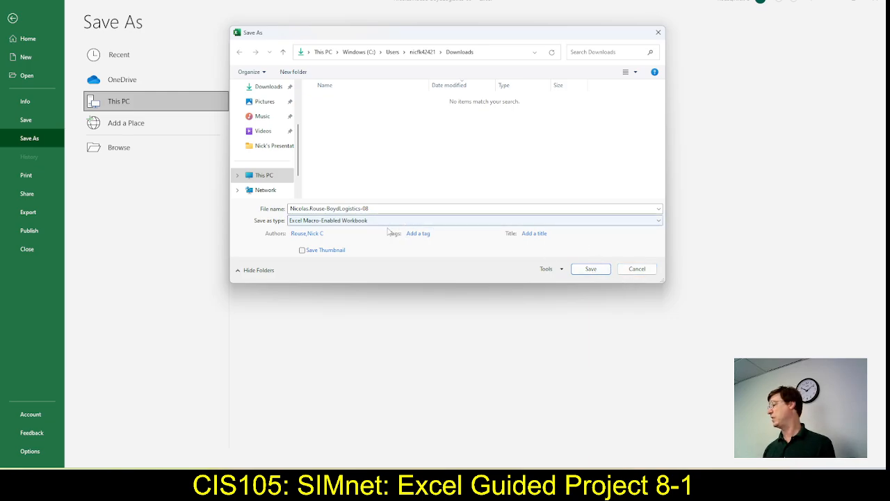
pyautogui.click(594, 276)
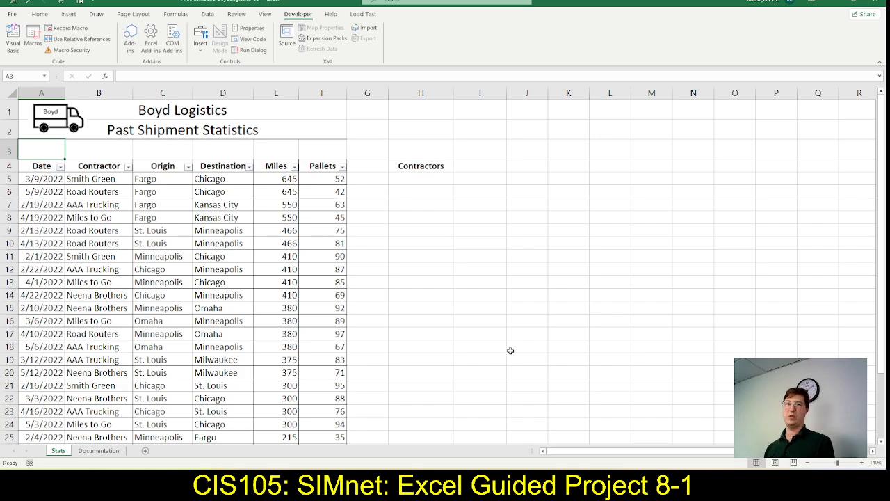
# Return to the SIMnet instructions and mark steps 3a, 3b and 3c on saving the workbook as complete
pyautogui.hotkey('alt', 'Tab')
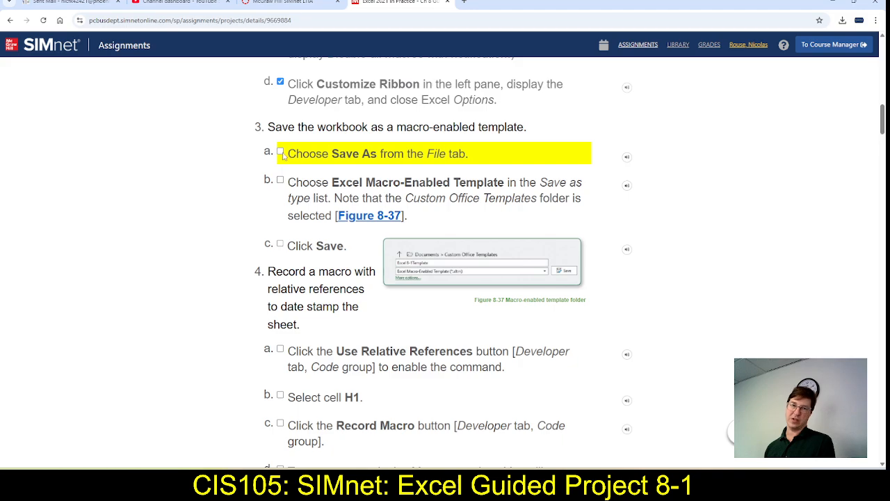
pyautogui.hotkey('alt', 'Tab')
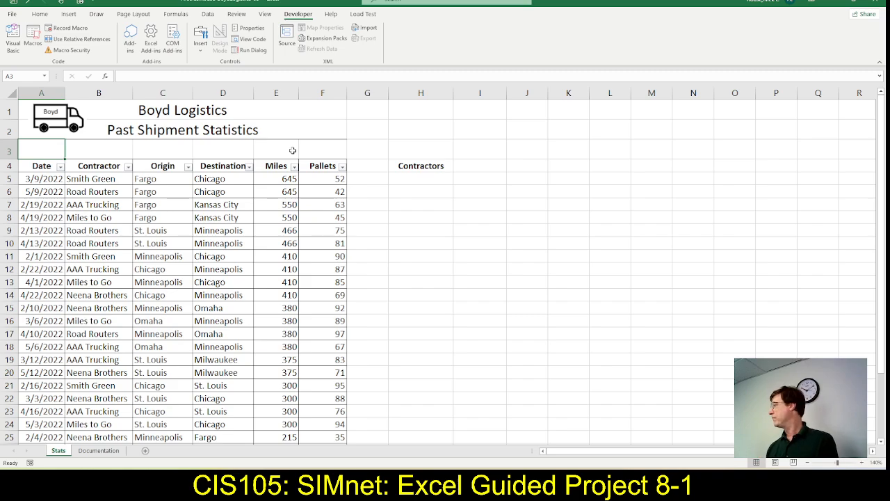
pyautogui.hotkey('alt', 'Tab')
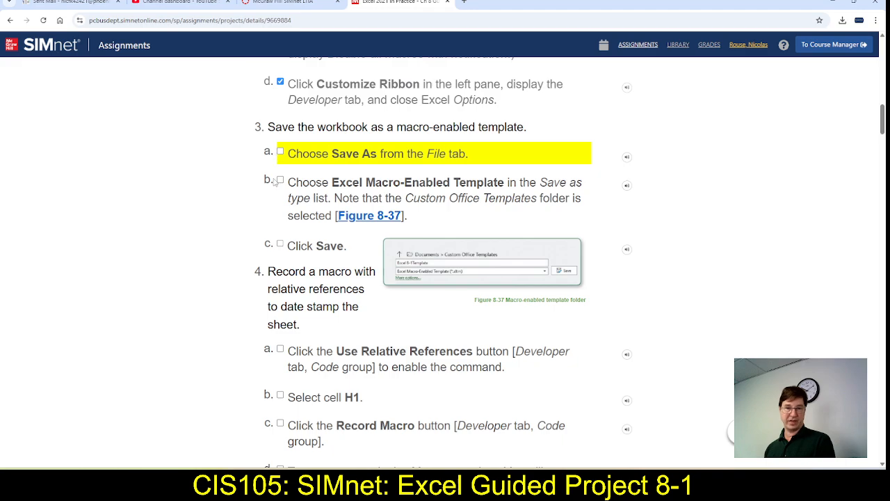
pyautogui.click(280, 180)
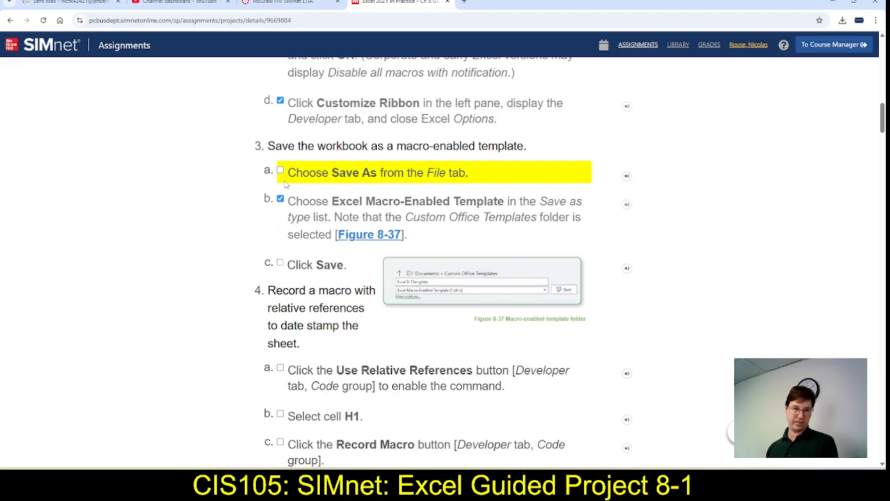
pyautogui.click(280, 264)
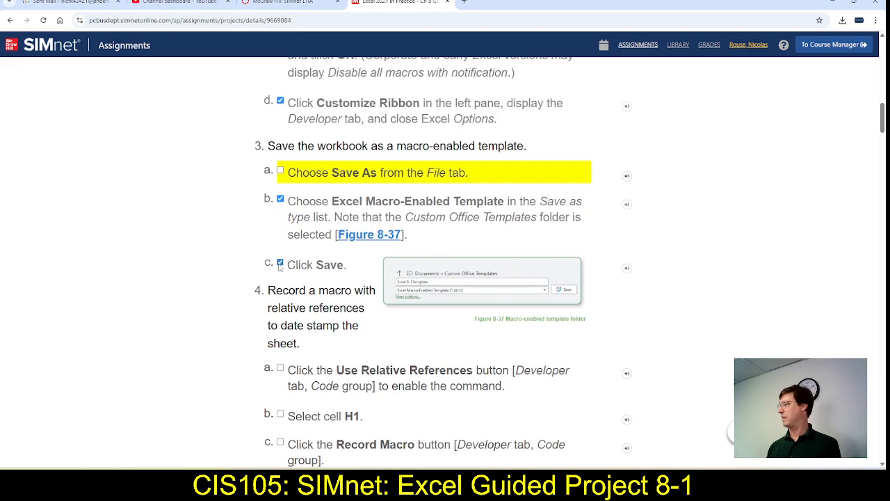
pyautogui.click(280, 171)
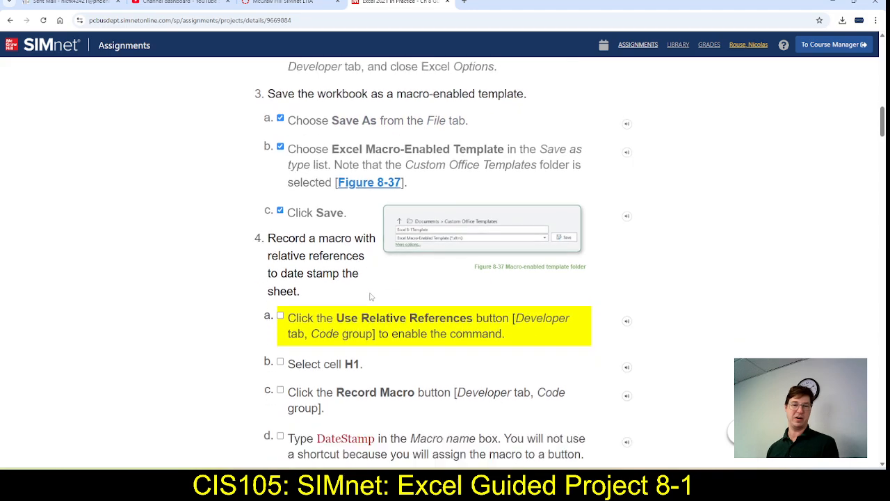
# Review step 4 of the instructions, switch to Excel and enable Use Relative References for macro recording
pyautogui.scroll(-2, 371, 297)
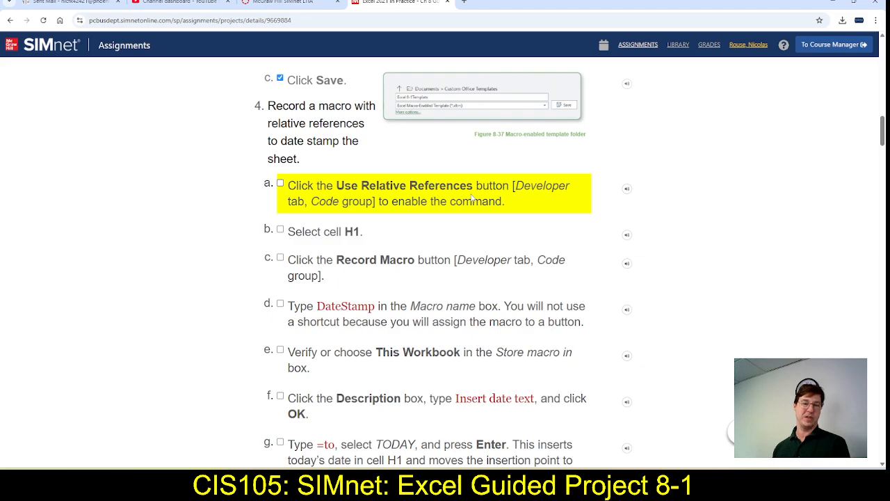
pyautogui.hotkey('alt', 'Tab')
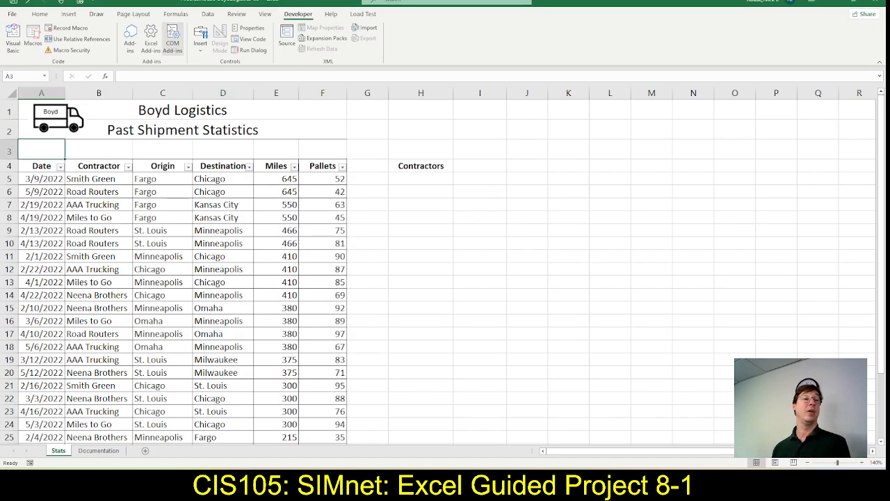
pyautogui.click(72, 40)
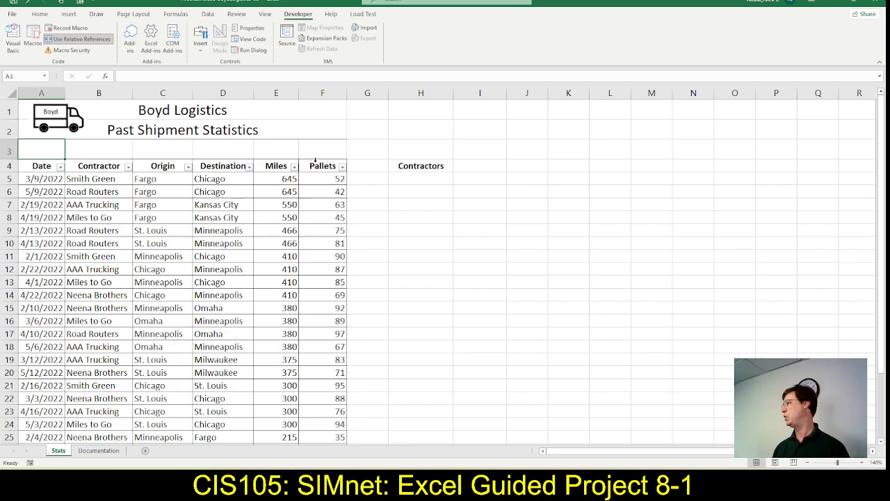
# Mark step 4a as complete in the SIMnet instructions, then switch to Excel and select cell H1 on the Stats sheet
pyautogui.hotkey('alt', 'Tab')
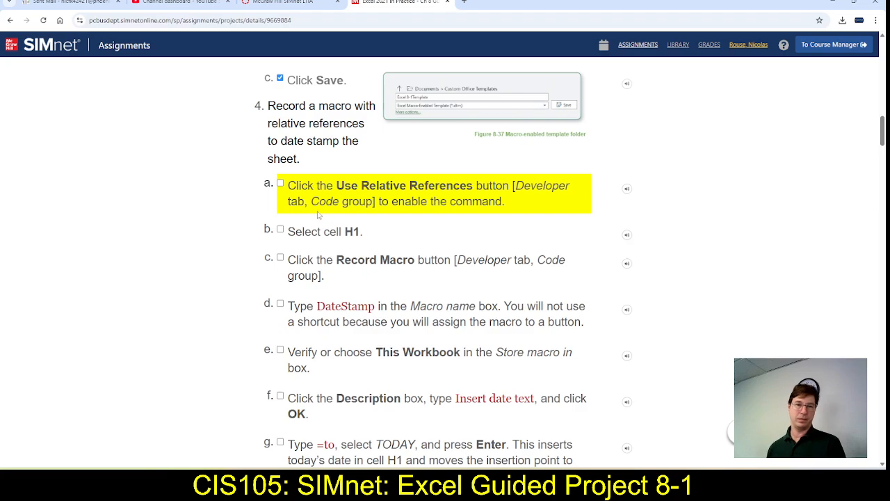
pyautogui.click(281, 184)
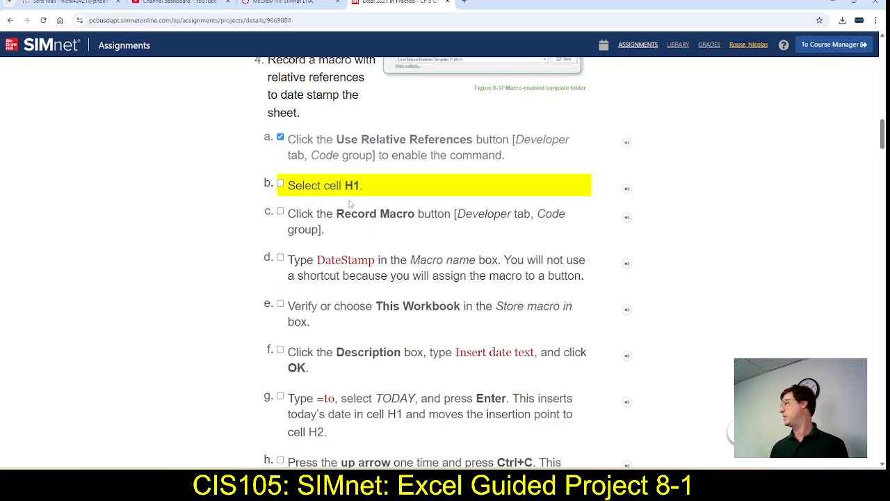
pyautogui.hotkey('alt', 'Tab')
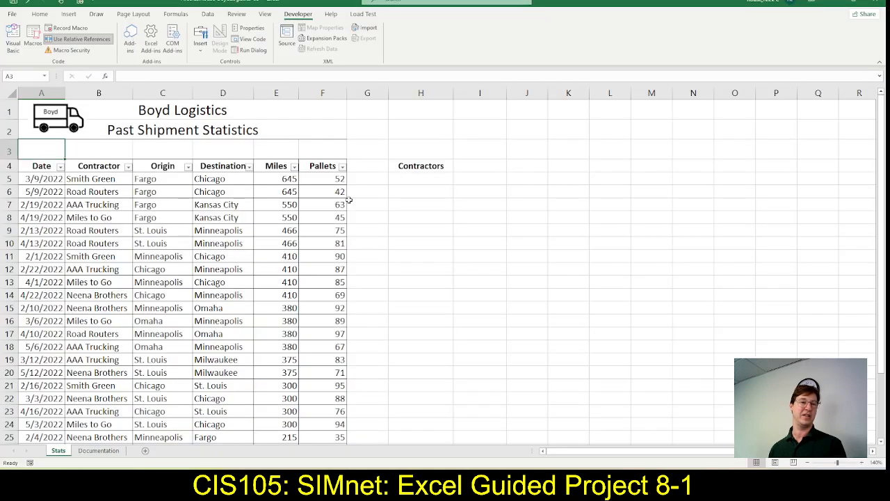
pyautogui.click(436, 108)
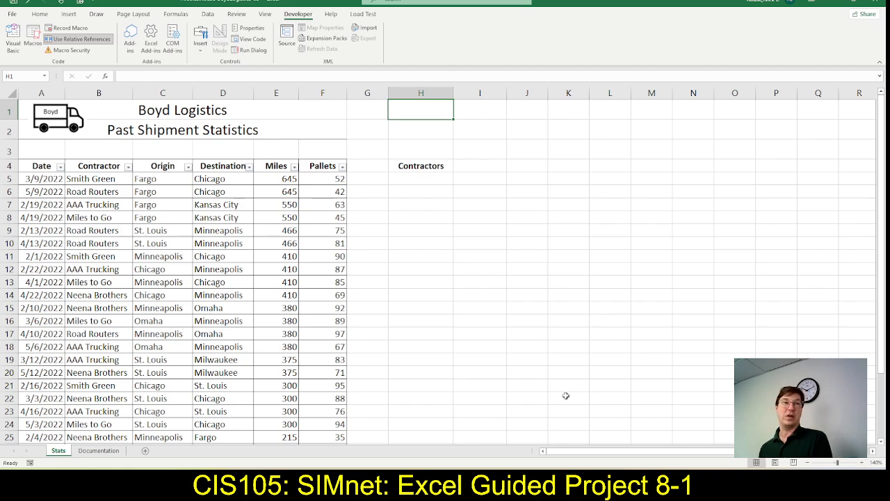
# Return to the SIMnet instructions, mark step 4b as complete and review the steps on recording the DateStamp macro
pyautogui.hotkey('alt', 'Tab')
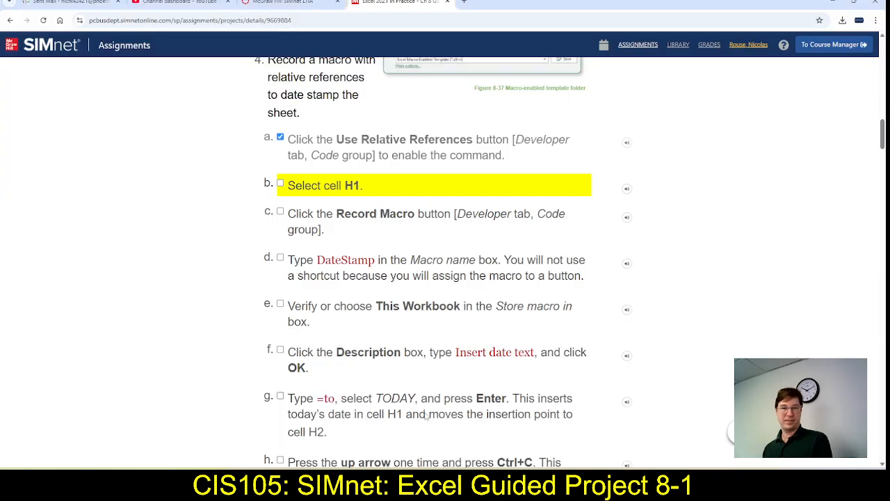
pyautogui.click(280, 184)
pyautogui.hotkey('alt', 'Tab')
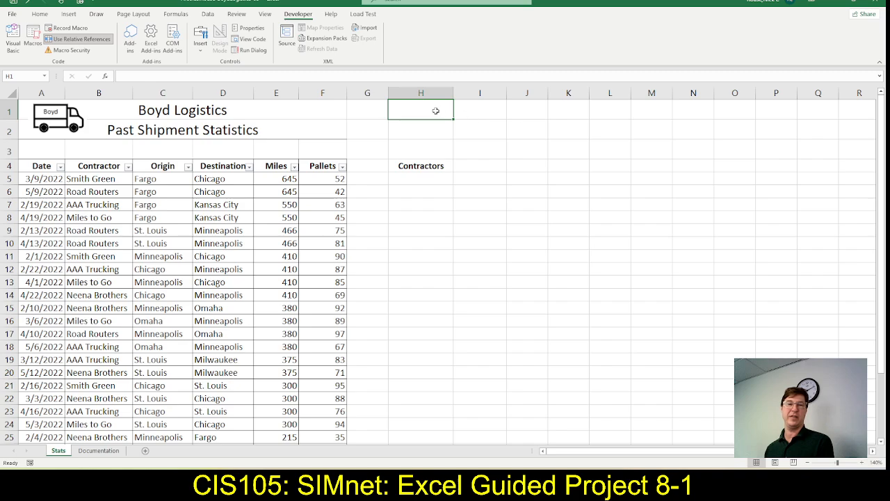
pyautogui.hotkey('alt', 'Tab')
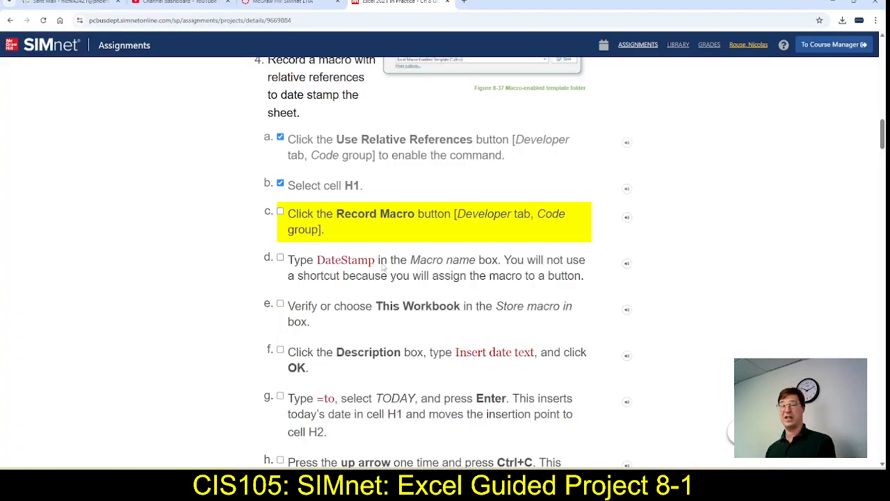
pyautogui.scroll(-1, 357, 244)
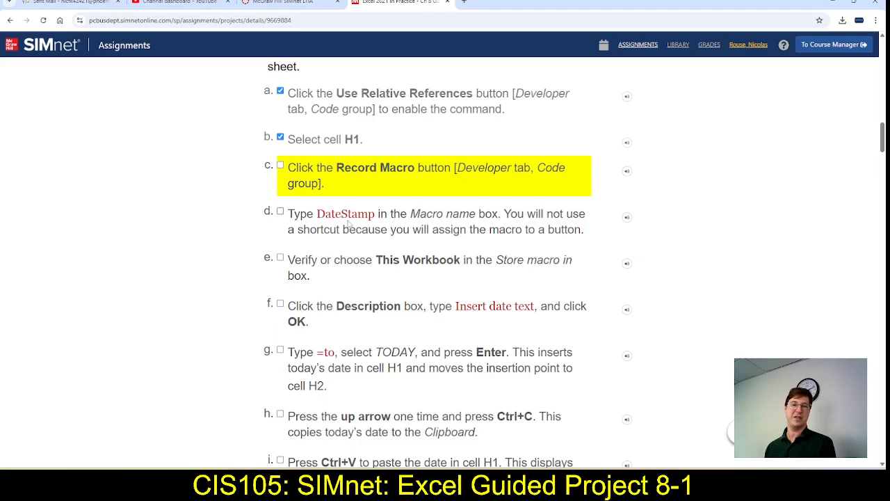
# Switch to Excel and set up a new macro recording named DateStamp with the shortcut Ctrl+Shift+D, stored in This Workbook
pyautogui.hotkey('alt', 'Tab')
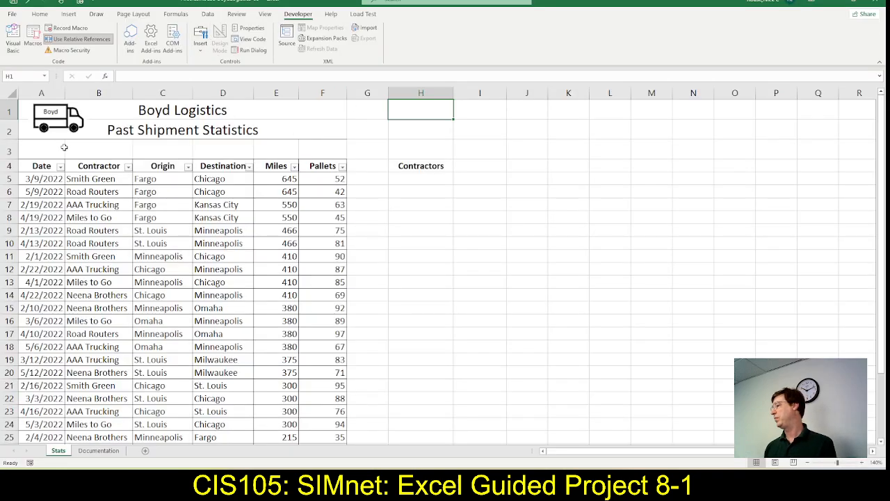
pyautogui.click(93, 42)
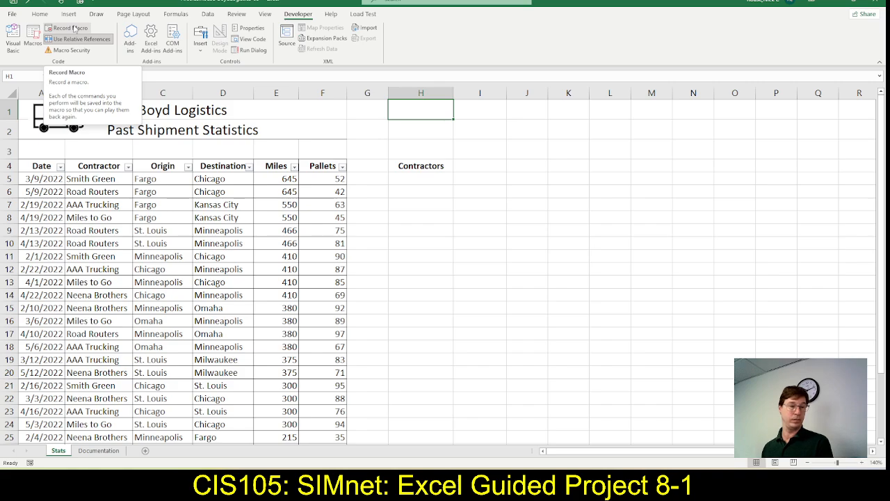
pyautogui.click(75, 29)
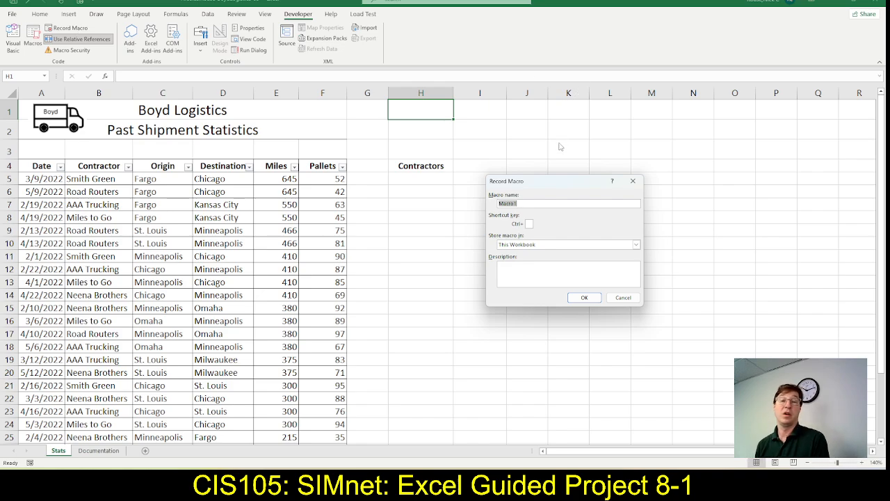
pyautogui.write('DateS')
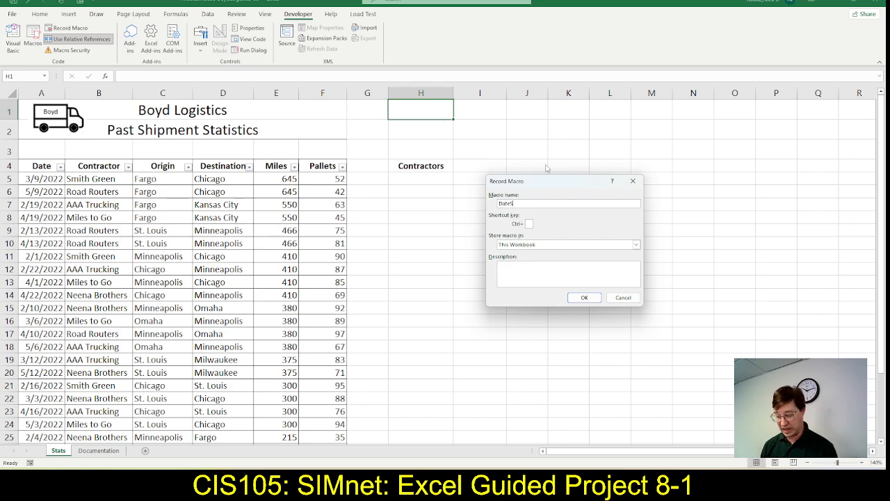
pyautogui.write('tamp')
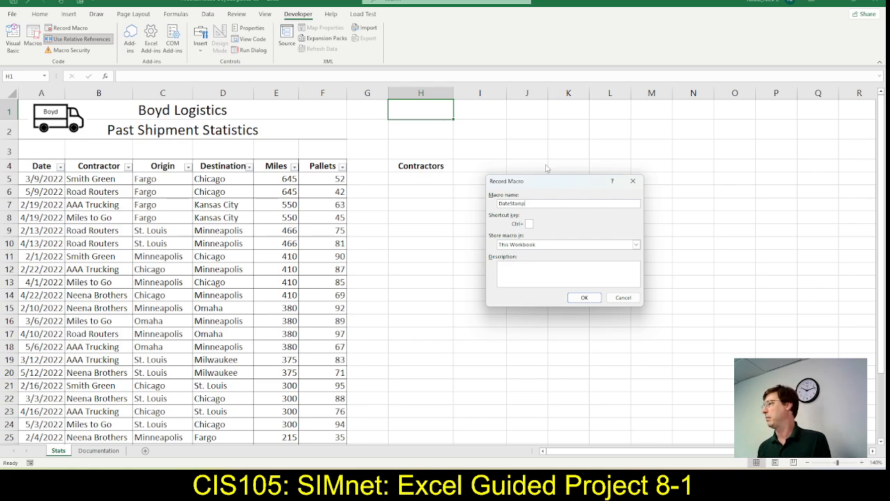
pyautogui.moveTo(540, 184); pyautogui.dragTo(492, 181)
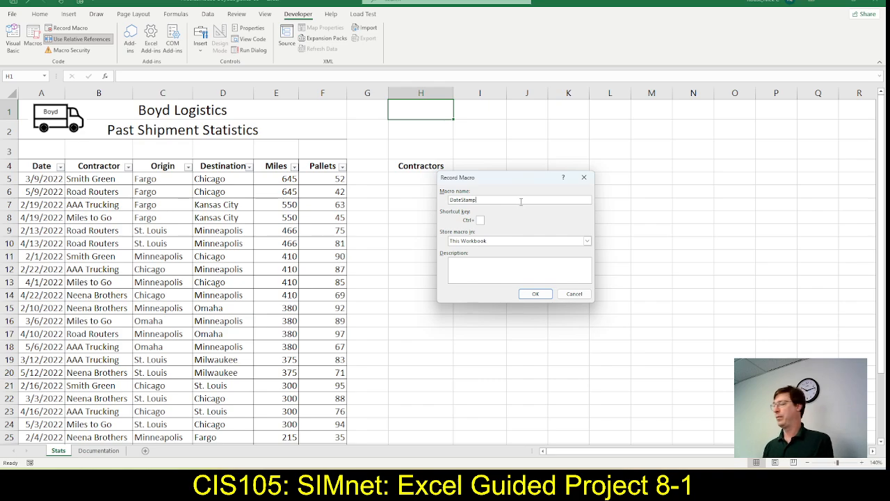
pyautogui.click(480, 220)
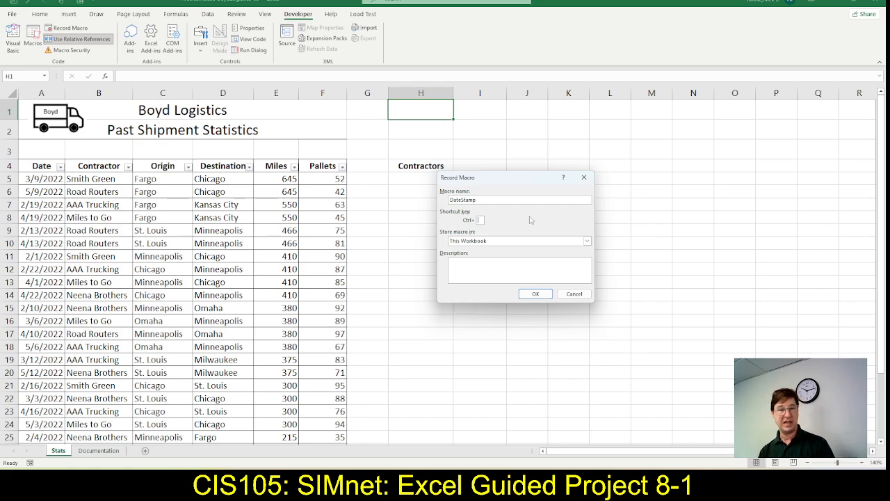
pyautogui.write('D')
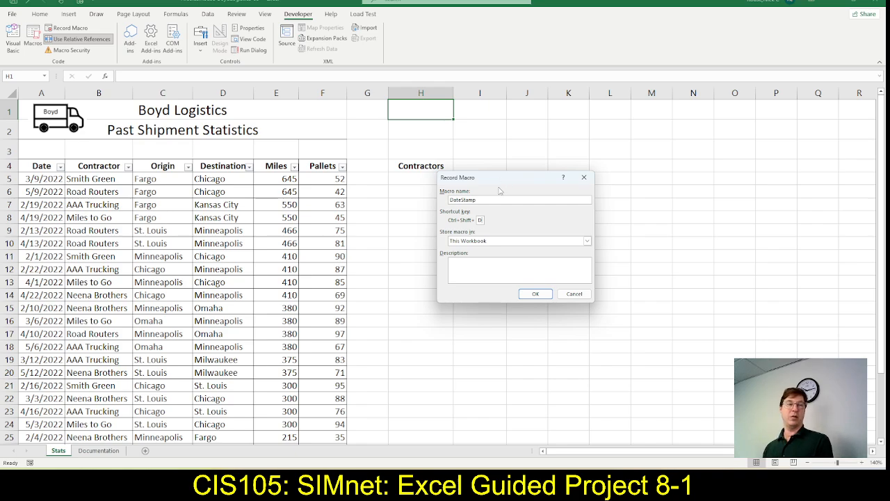
pyautogui.click(468, 263)
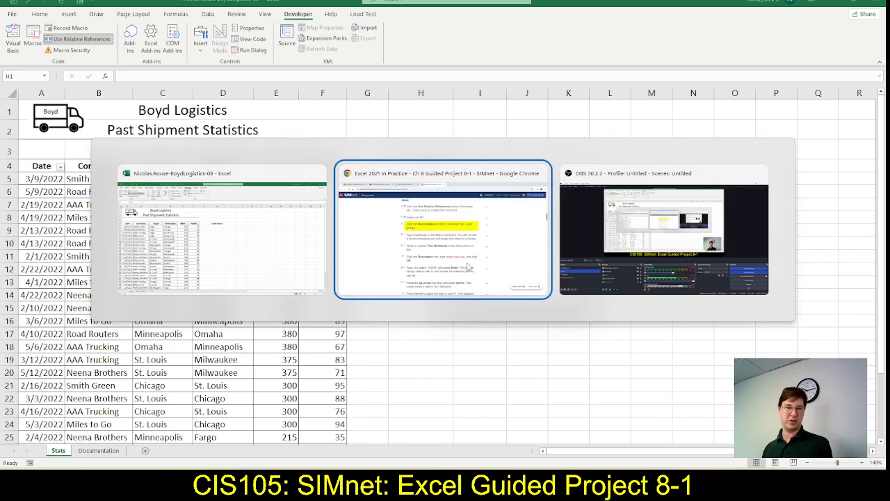
# Return to the SIMnet instructions and mark steps 4c, 4d and 4e on the macro's name and storage as complete
pyautogui.click(468, 267)
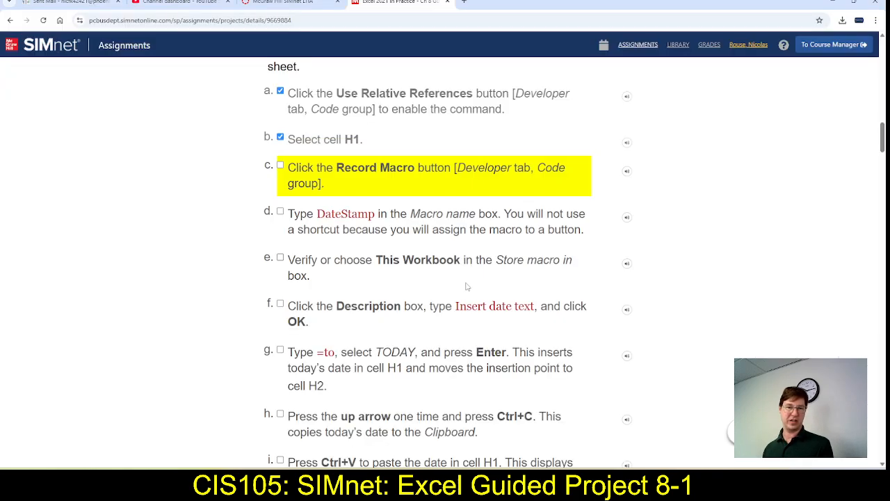
pyautogui.click(281, 165)
pyautogui.click(280, 211)
pyautogui.click(280, 257)
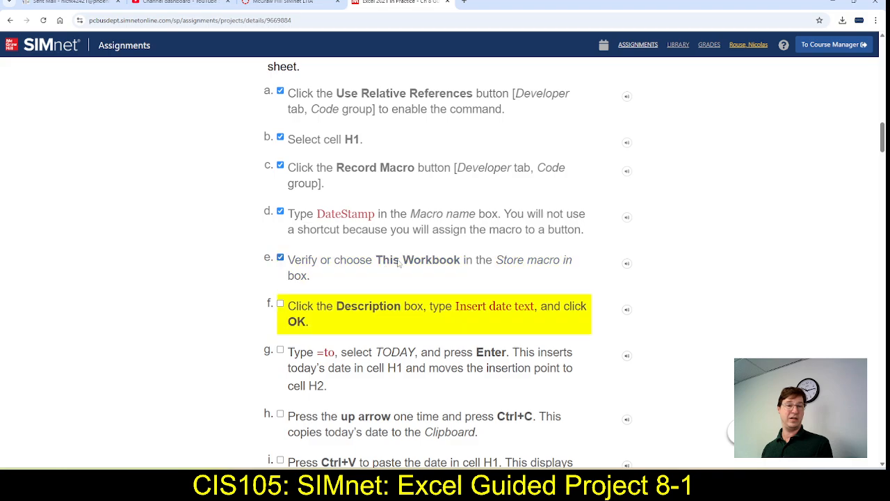
# Copy "Insert date text" from step 4f into the macro's description in Excel and start the recording
pyautogui.moveTo(457, 306); pyautogui.dragTo(536, 307)
pyautogui.hotkey('ctrl', 'c')
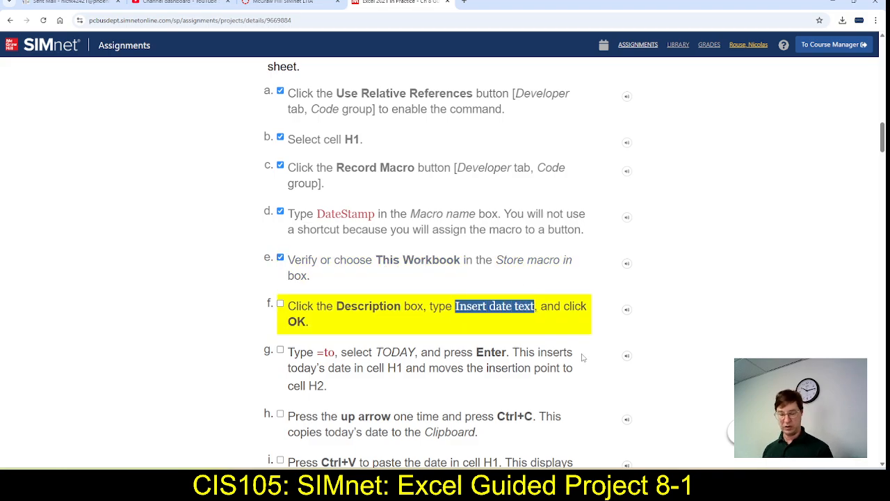
pyautogui.hotkey('alt', 'Tab')
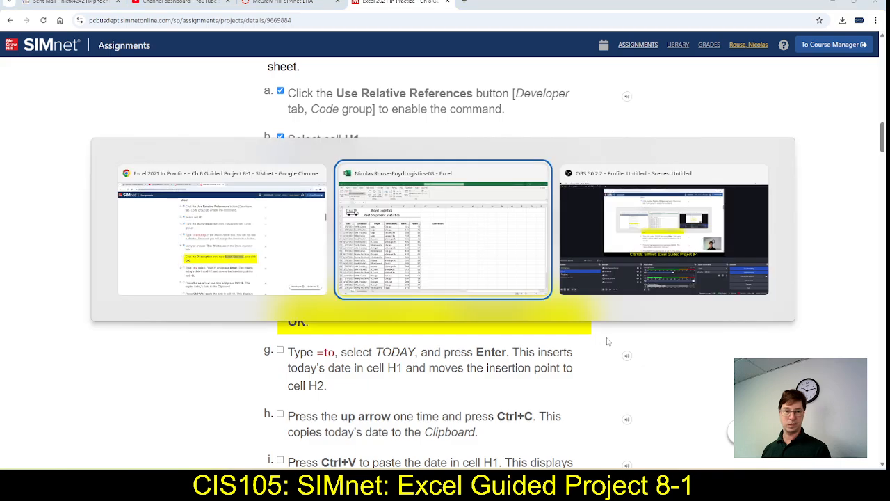
pyautogui.click(498, 269)
pyautogui.hotkey('ctrl', 'v')
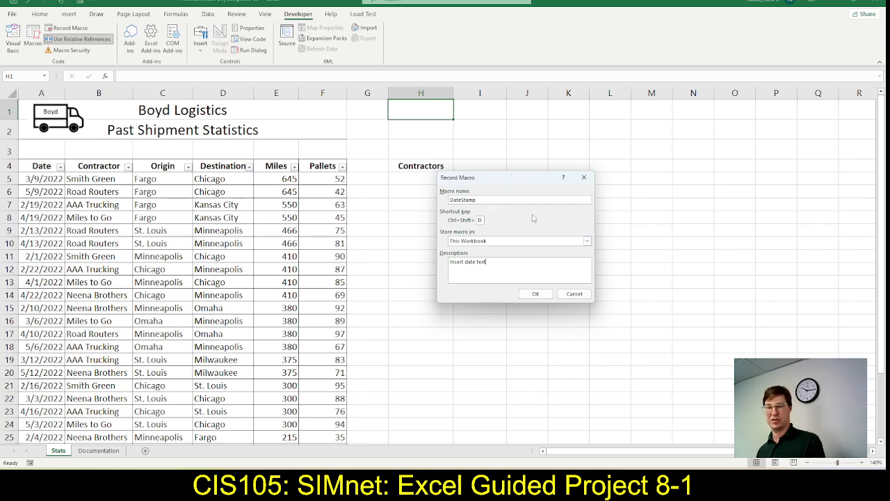
pyautogui.click(535, 294)
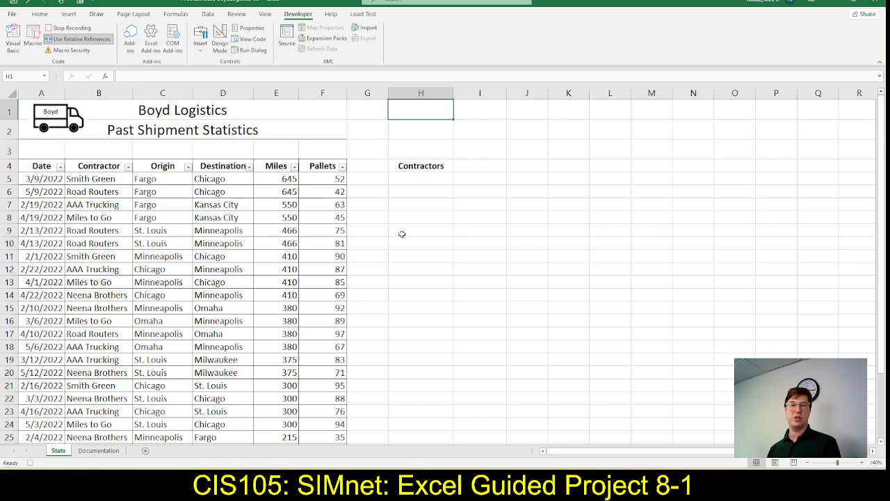
# Return to the SIMnet instructions, mark step 4f as complete and review step 4g on inserting today's date
pyautogui.hotkey('alt', 'Tab')
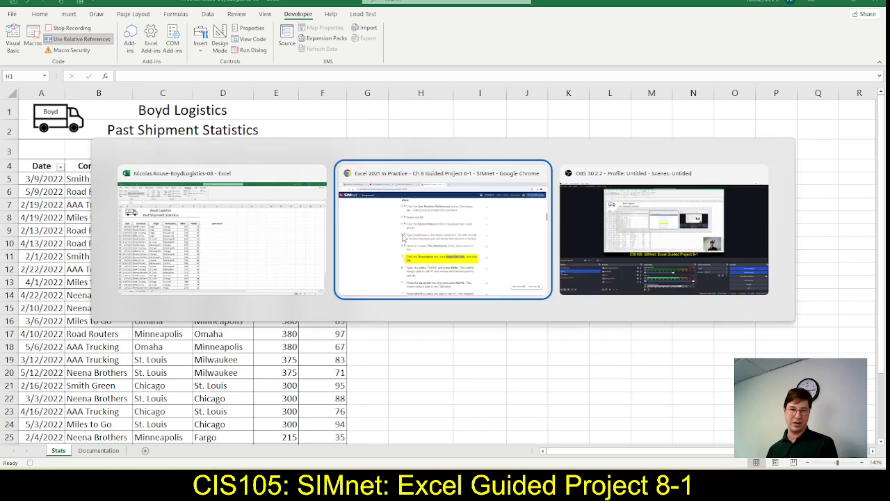
pyautogui.click(280, 304)
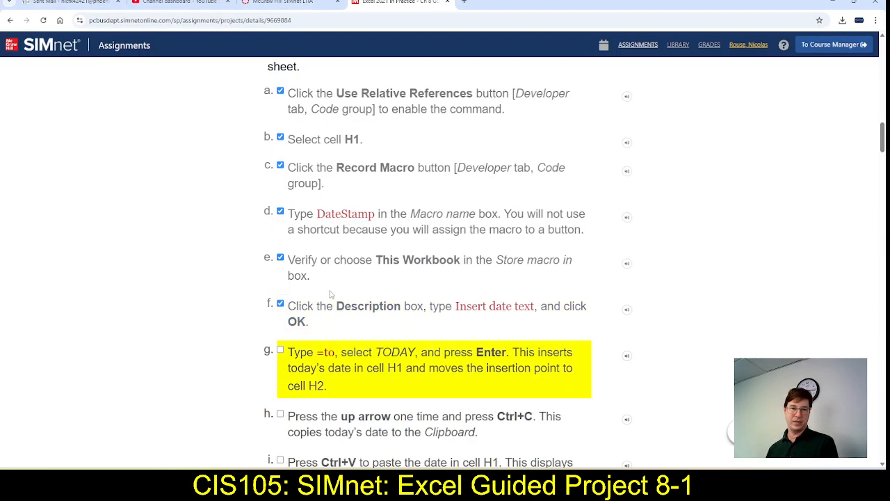
pyautogui.scroll(-3, 334, 285)
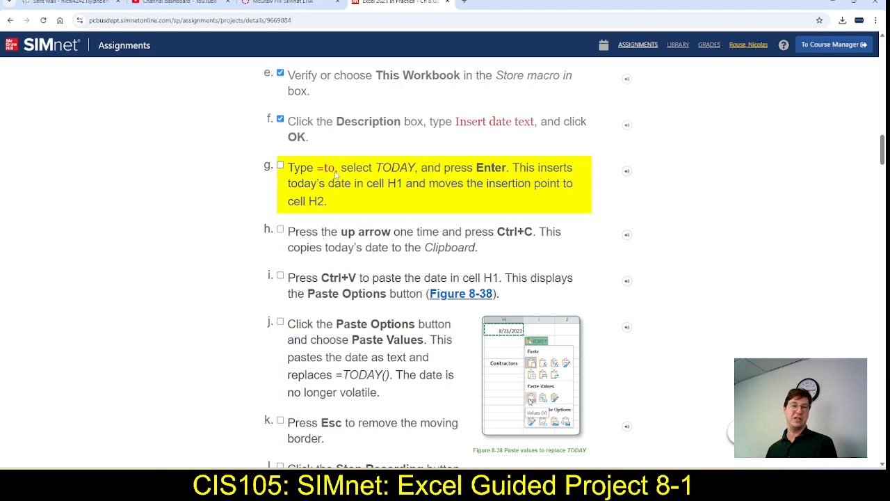
# Switch to Excel and enter the formula =to in cell H1 while the macro is recording
pyautogui.hotkey('alt', 'Tab')
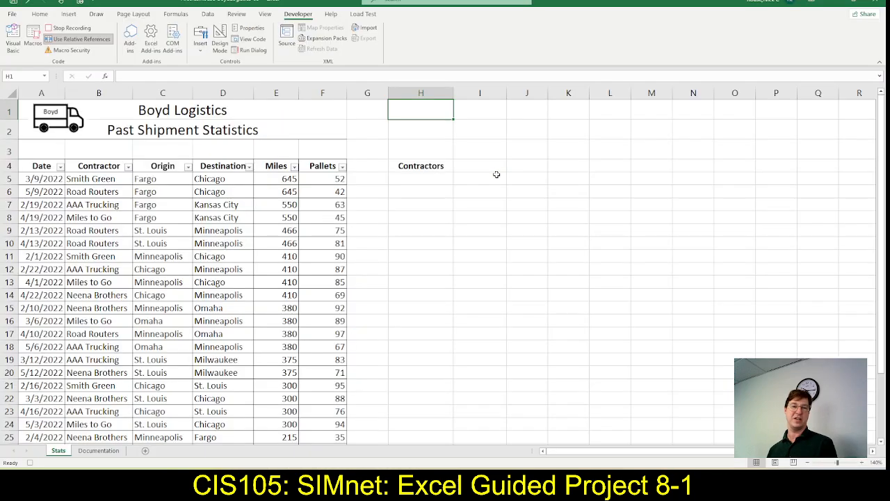
pyautogui.write('=')
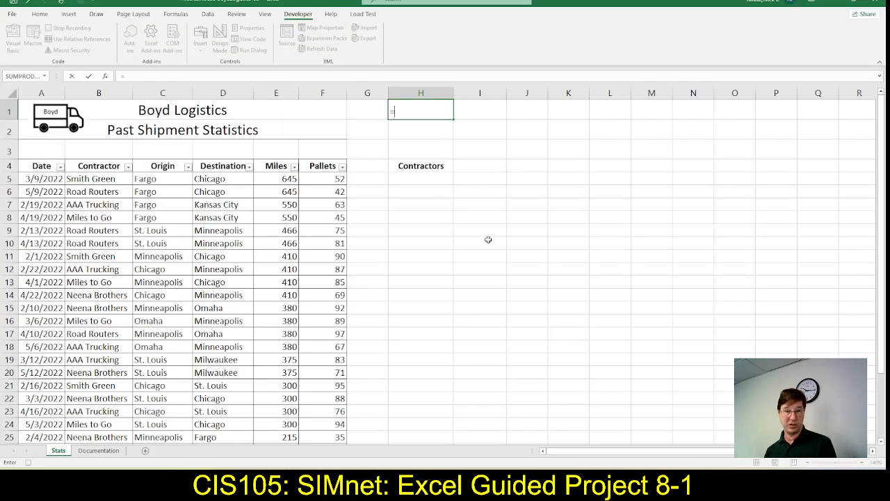
pyautogui.write('t')
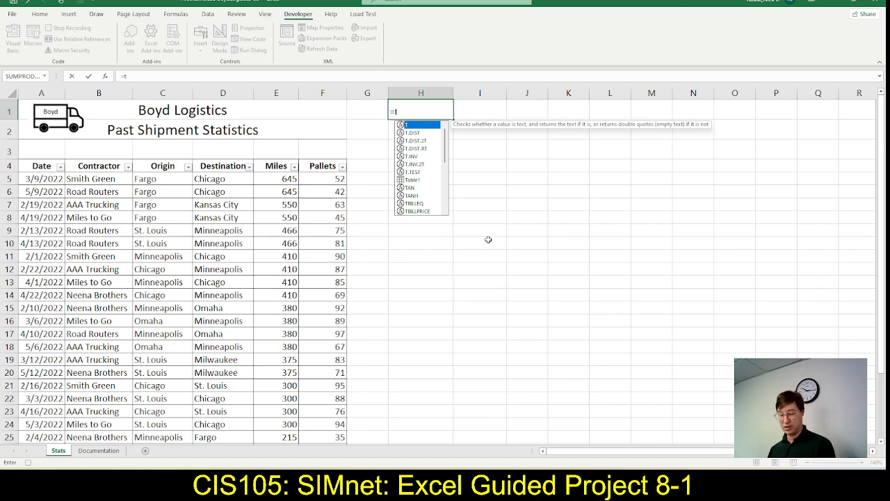
pyautogui.write('o')
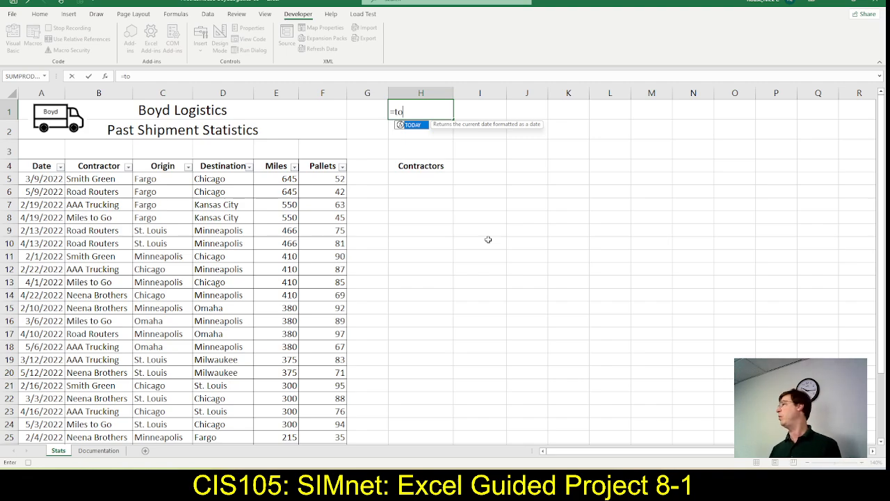
pyautogui.press('Return')
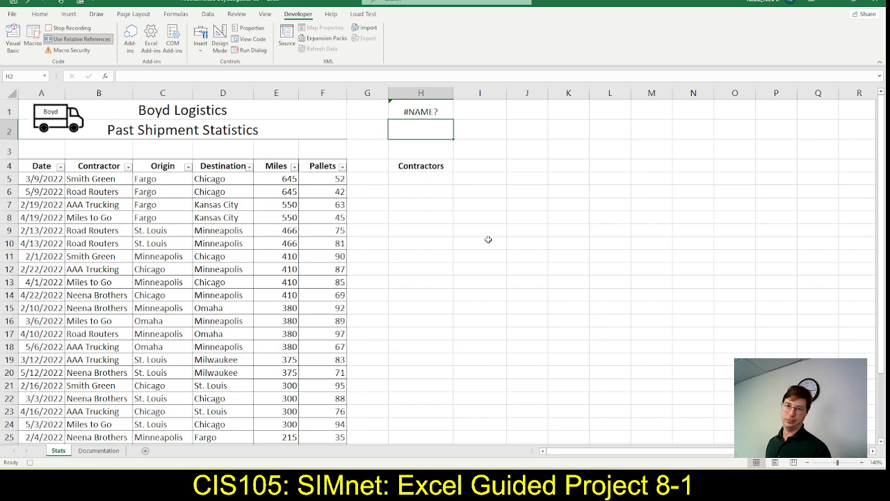
# Recheck step 4g in the SIMnet instructions, then replace the formula in Excel cell H1 with the TODAY function
pyautogui.hotkey('alt', 'Tab')
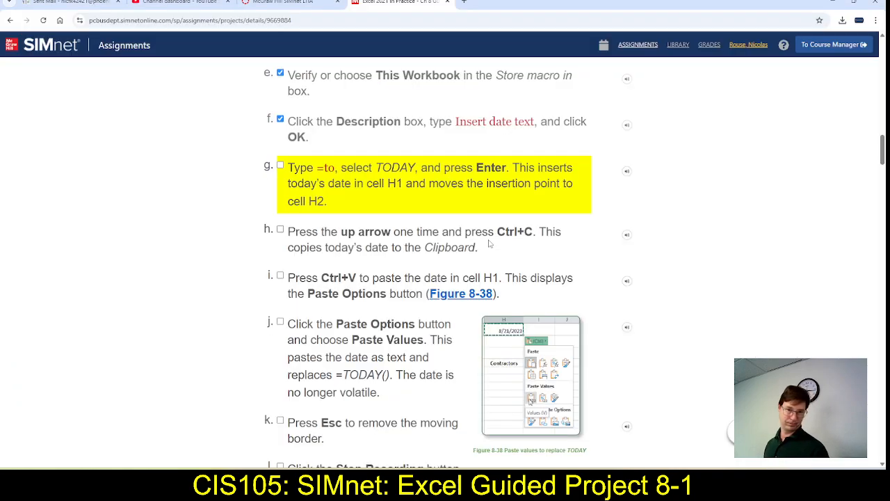
pyautogui.hotkey('alt', 'Tab')
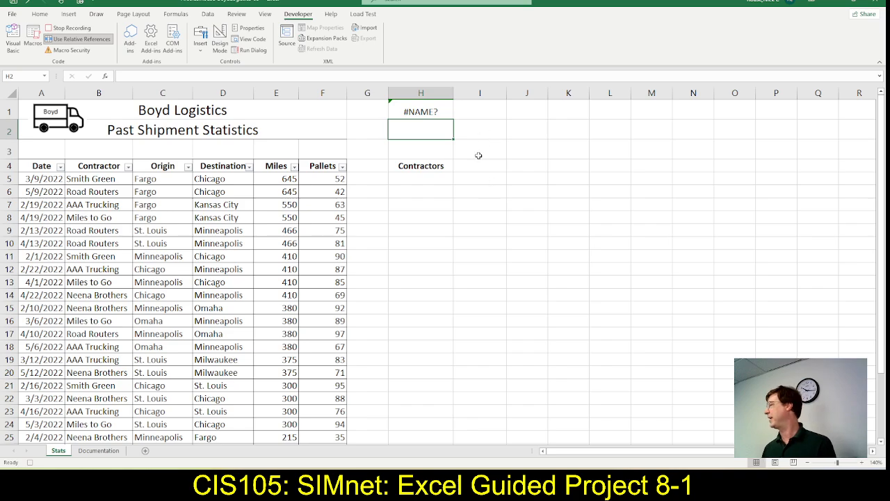
pyautogui.click(427, 111)
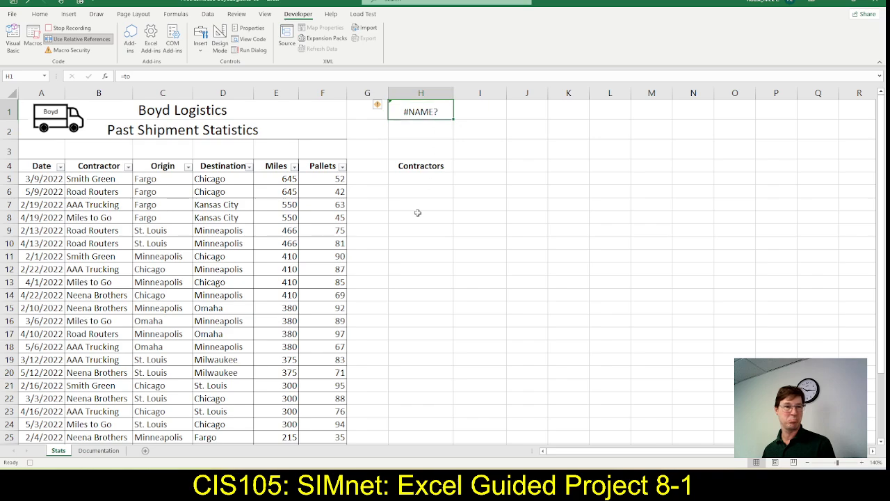
pyautogui.write('=to')
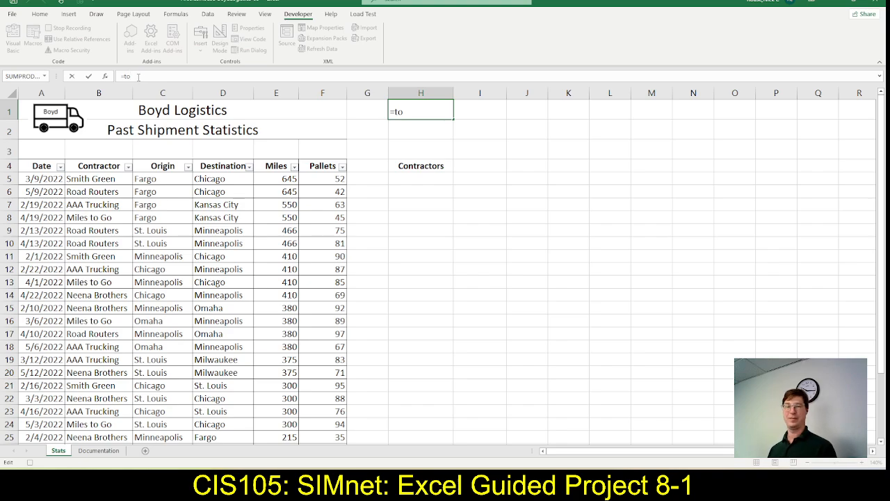
pyautogui.write('d')
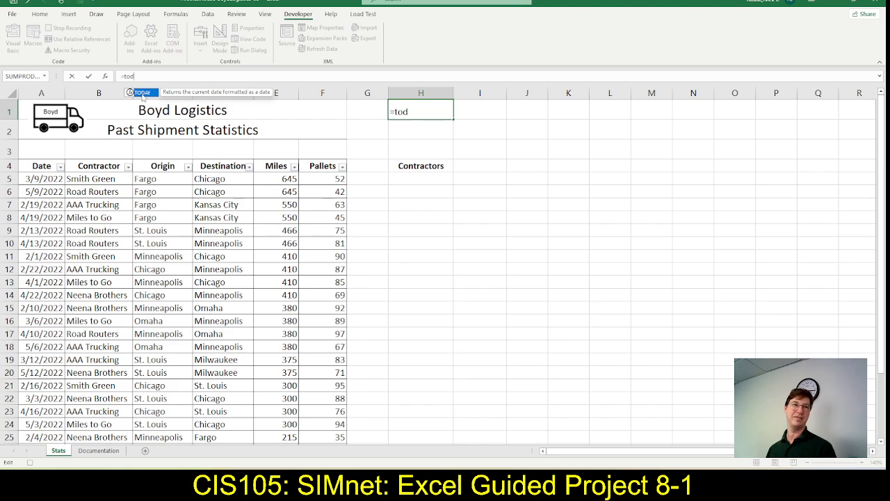
pyautogui.doubleClick(141, 94)
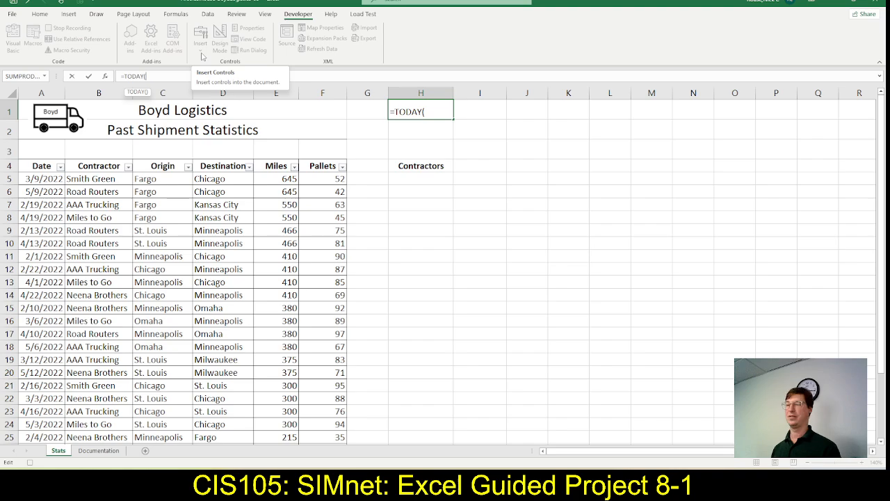
pyautogui.press('Return')
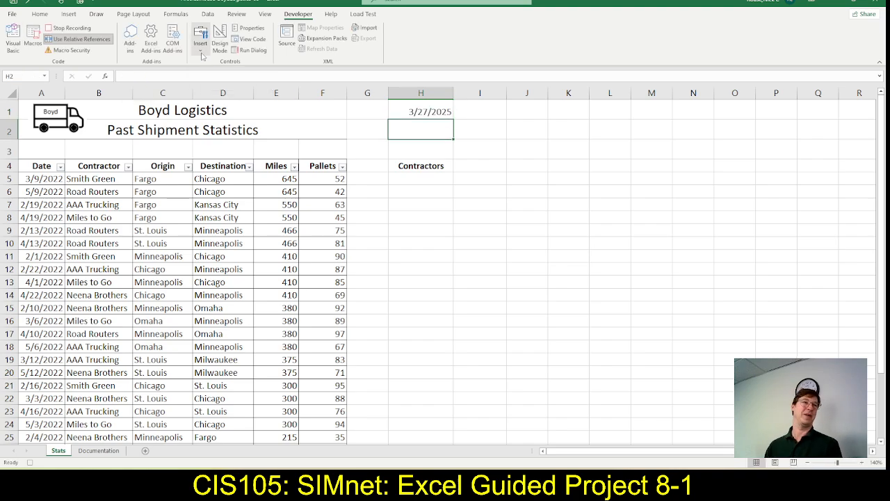
# Compare the result with the SIMnet instructions, mark step 4g as complete and review step 4h on copying the date
pyautogui.hotkey('alt', 'Tab')
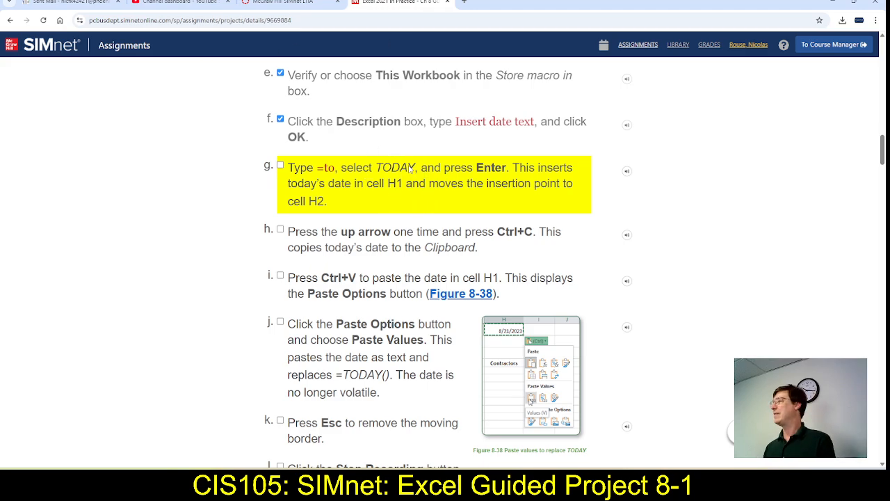
pyautogui.hotkey('alt', 'Tab')
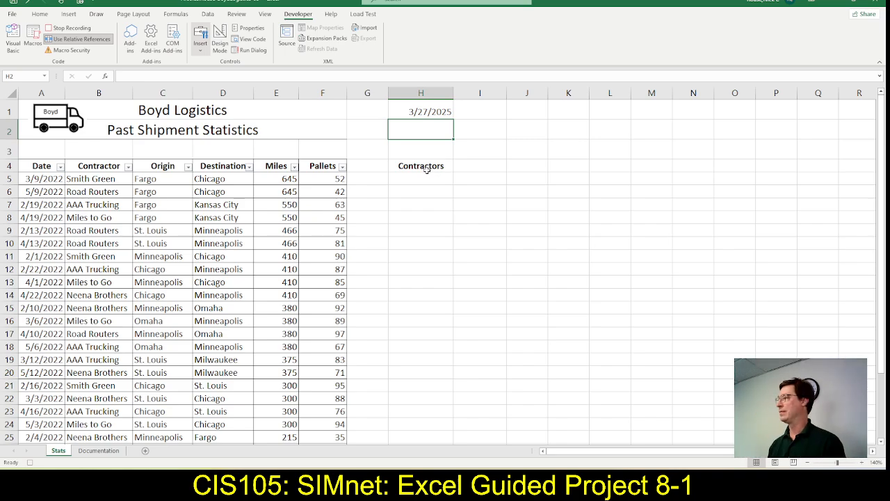
pyautogui.hotkey('alt', 'Tab')
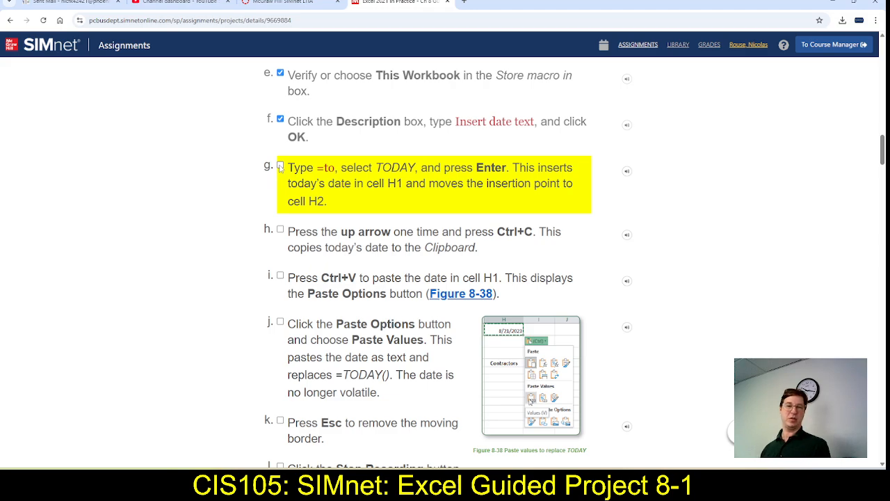
pyautogui.click(280, 167)
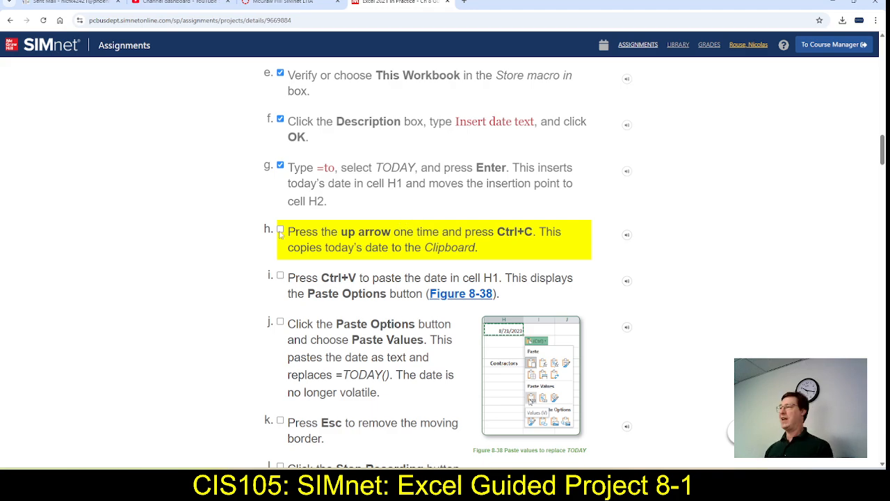
pyautogui.scroll(-1, 285, 226)
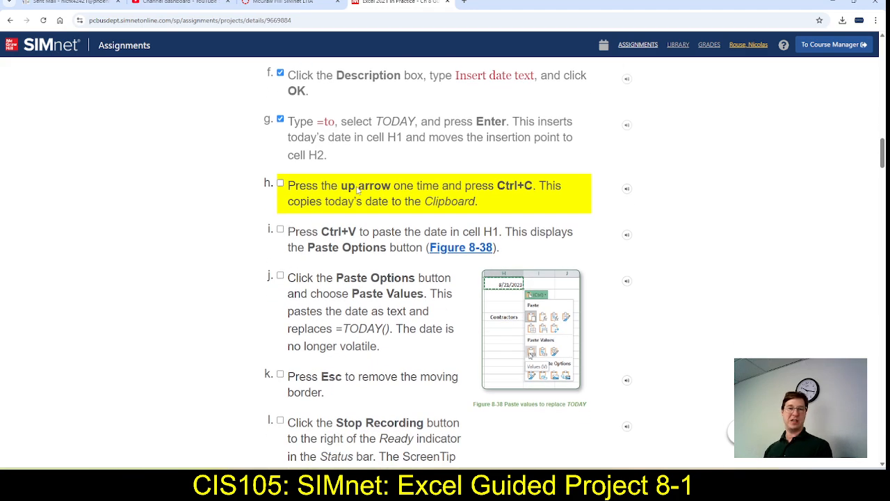
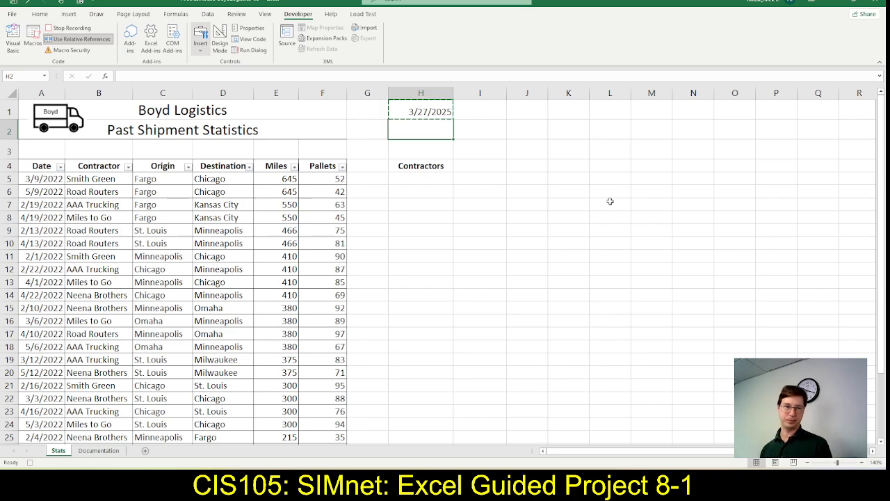
# Check step 4h in the SIMnet instructions, then paste the copied date into Excel cell H2 as values only
pyautogui.rightClick(418, 136)
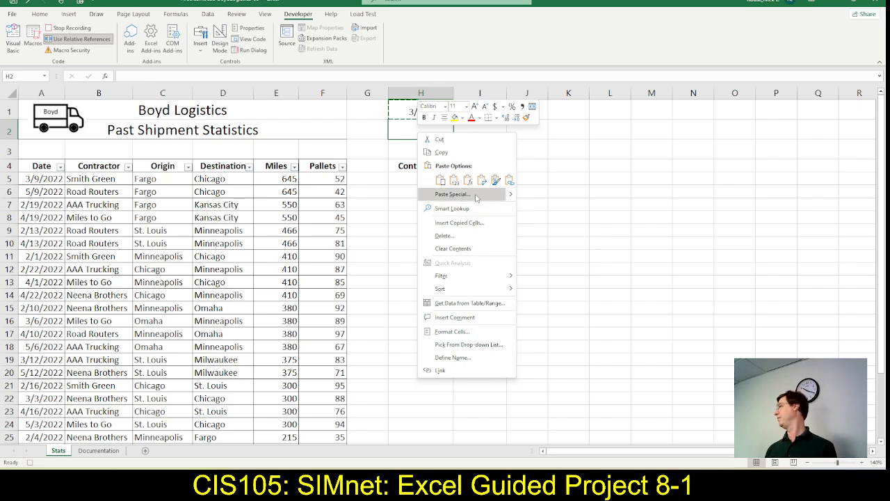
pyautogui.hotkey('alt', 'Tab')
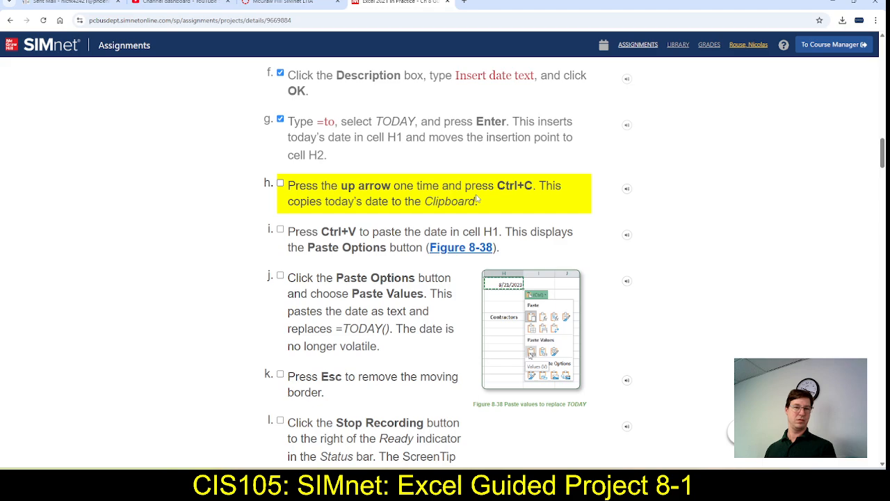
pyautogui.hotkey('alt', 'Tab')
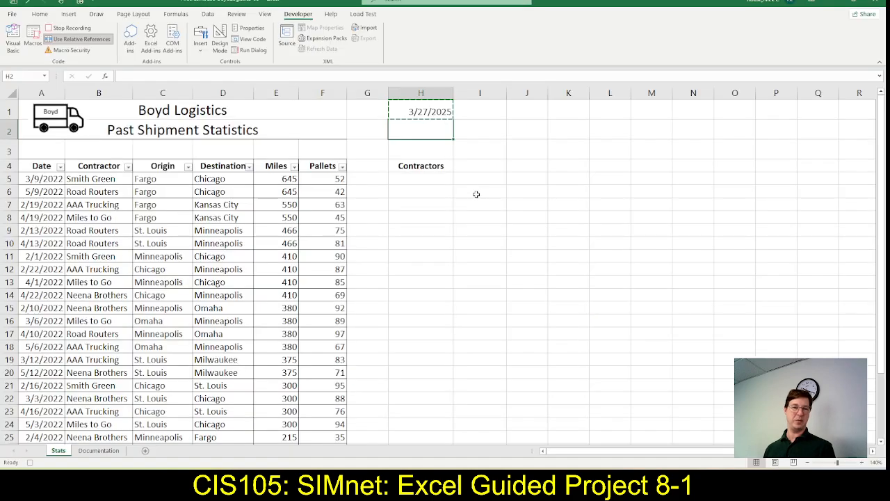
pyautogui.rightClick(428, 133)
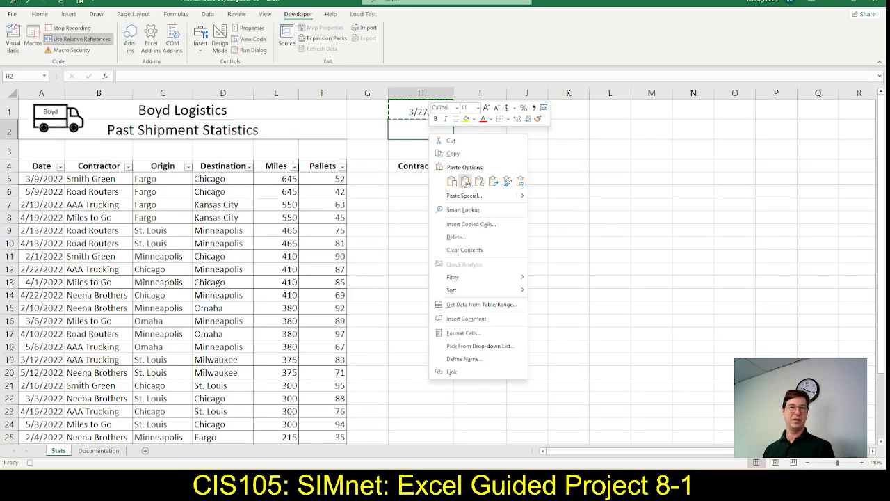
pyautogui.click(466, 182)
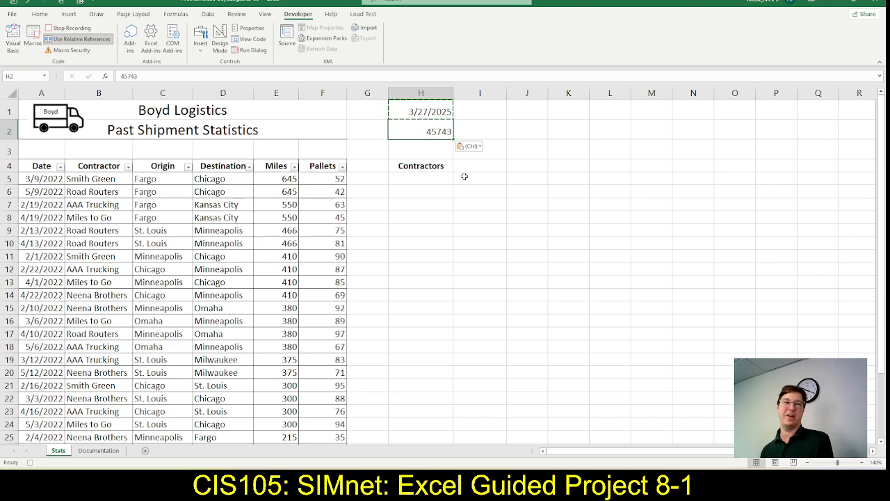
# Format the pasted value in cell H2 as a Short Date
pyautogui.click(40, 14)
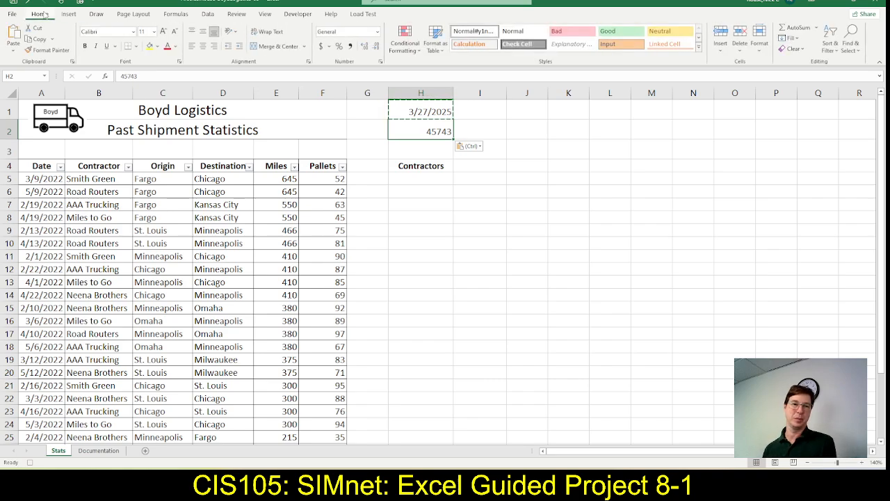
pyautogui.click(377, 34)
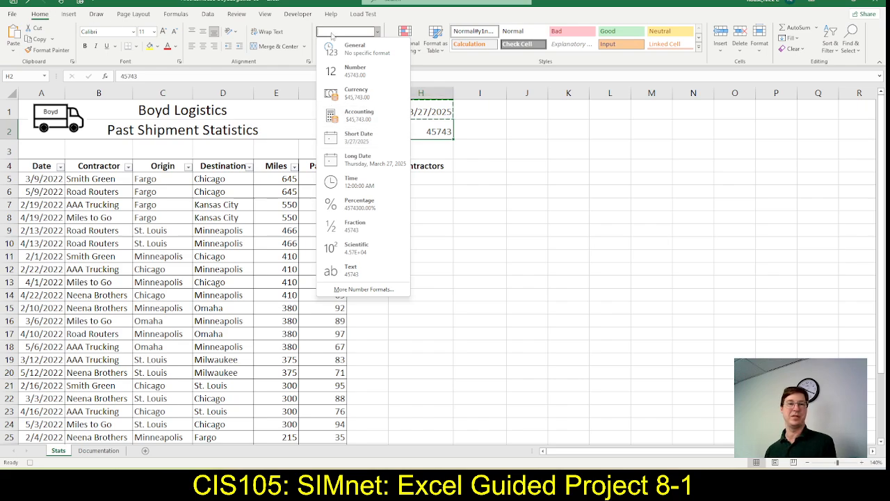
pyautogui.click(359, 138)
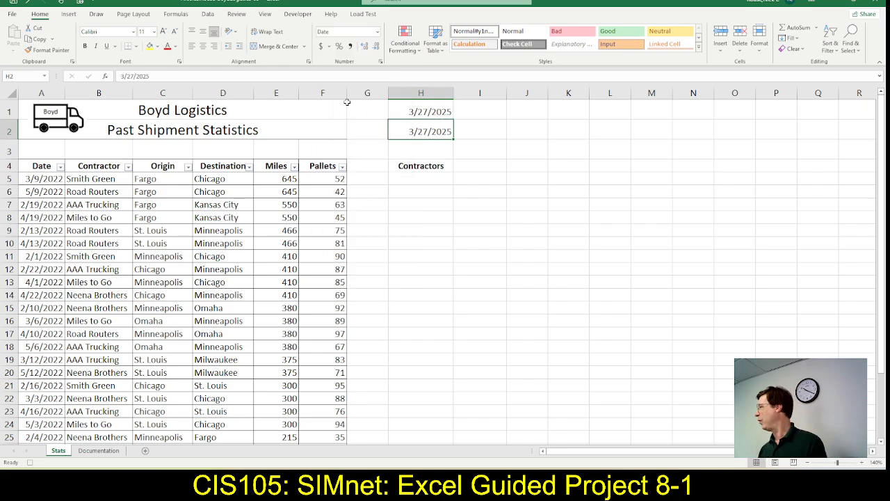
# Switch to the SIMnet instructions, mark steps 4h through 4k as complete and review step 4l on stopping the recording
pyautogui.hotkey('alt', 'Tab')
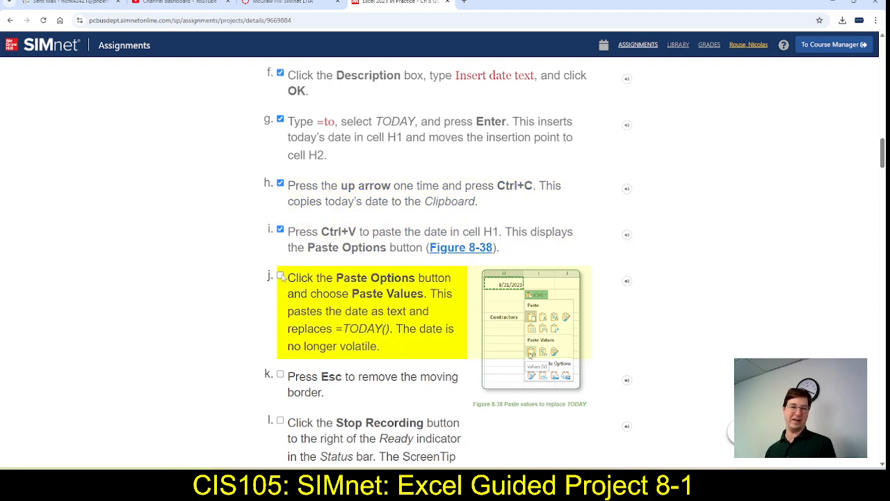
pyautogui.scroll(-2, 314, 238)
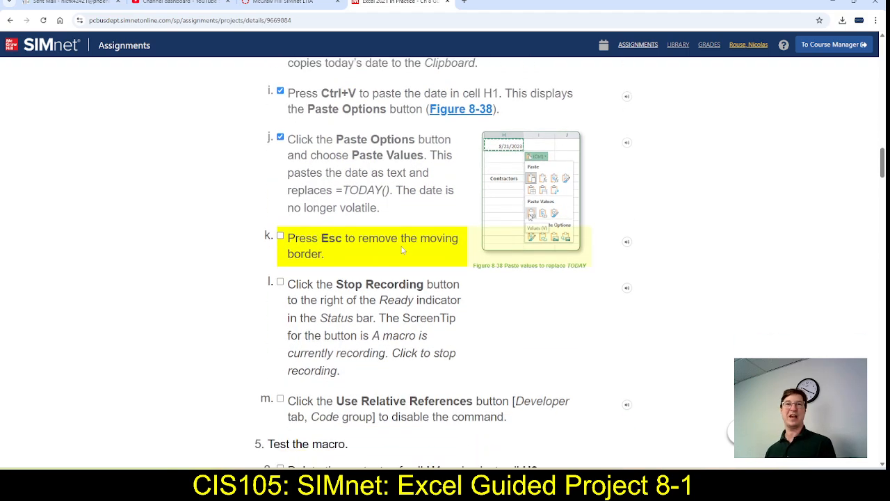
pyautogui.hotkey('alt', 'Tab')
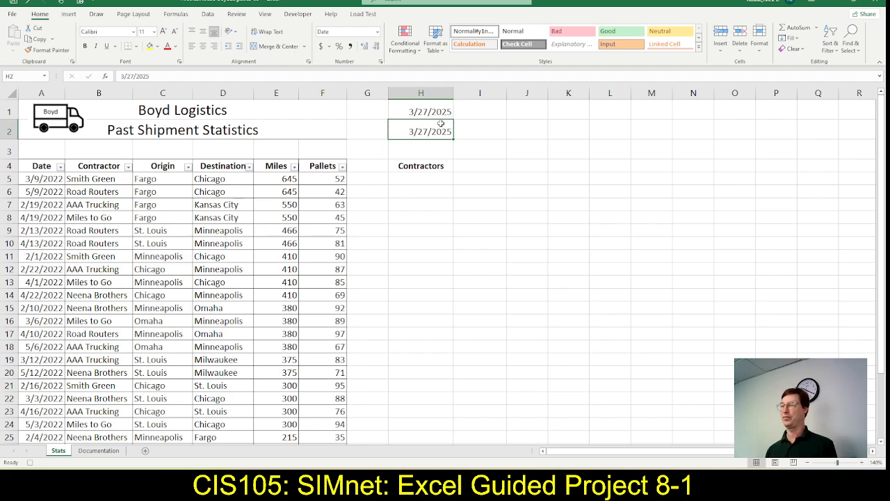
pyautogui.hotkey('alt', 'Tab')
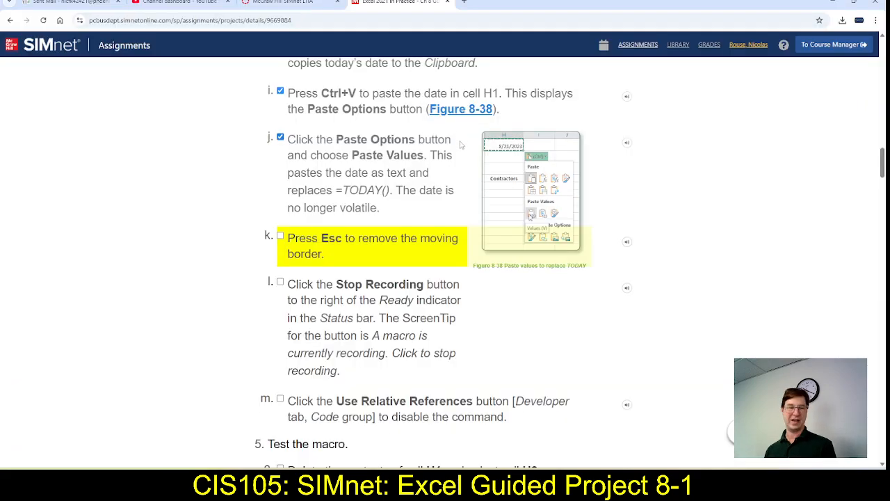
pyautogui.click(281, 236)
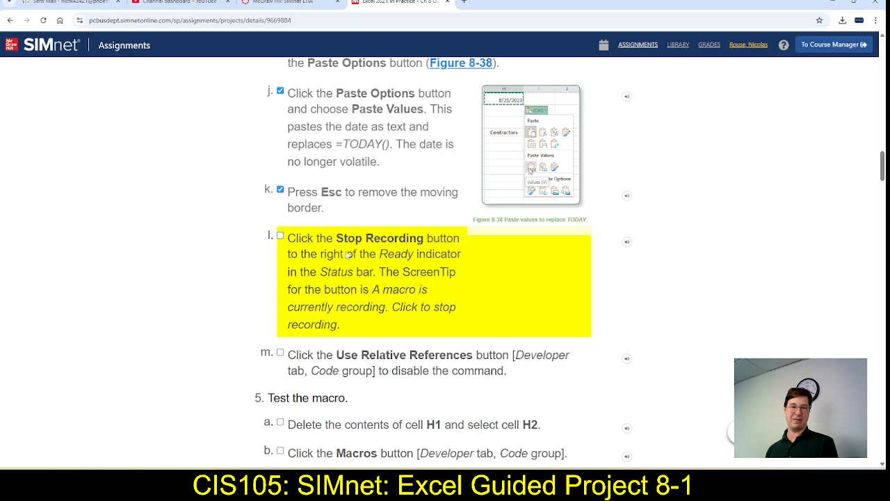
# Switch to Excel and stop recording the DateStamp macro
pyautogui.hotkey('alt', 'Tab')
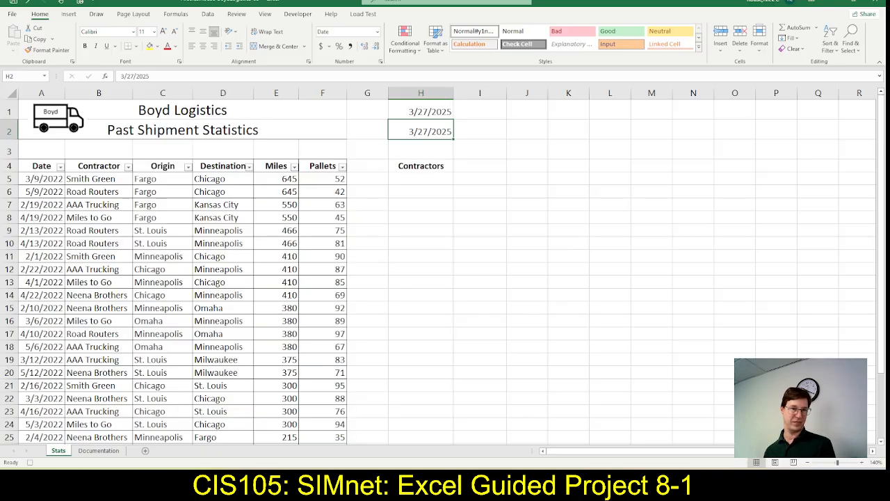
pyautogui.click(299, 14)
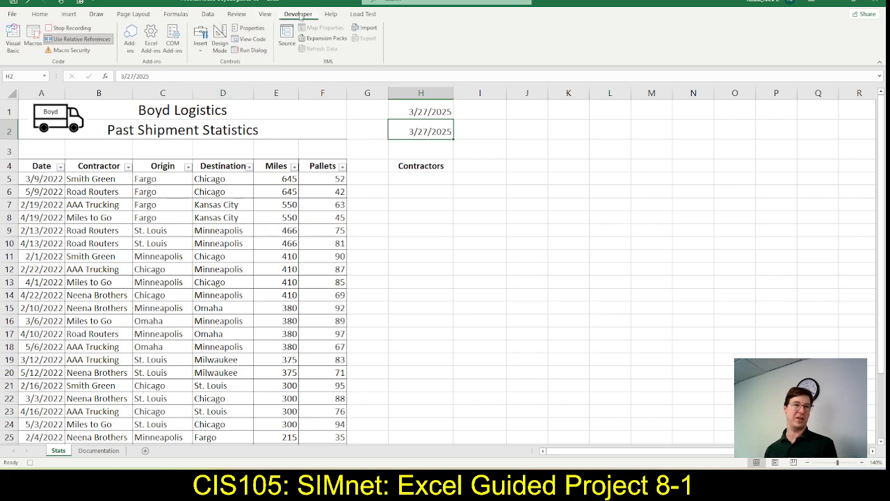
pyautogui.click(72, 31)
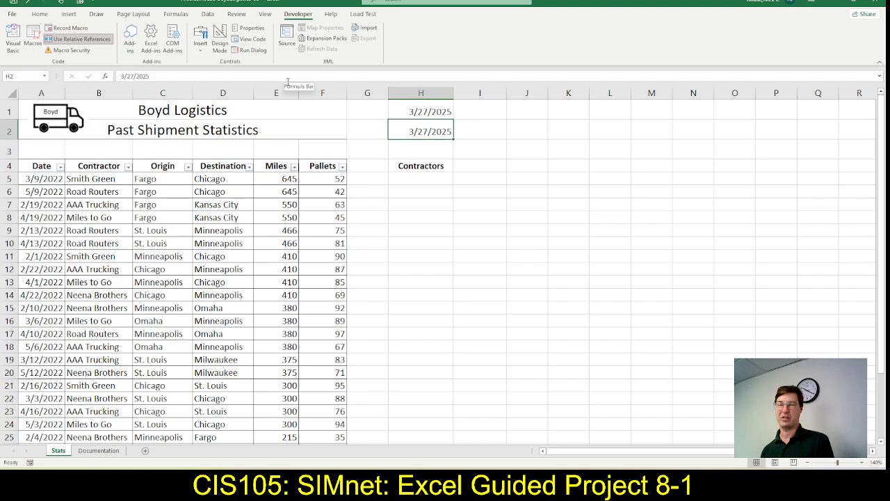
# Mark step 4l as complete in the SIMnet instructions, then turn off Use Relative References in Excel
pyautogui.hotkey('alt', 'Tab')
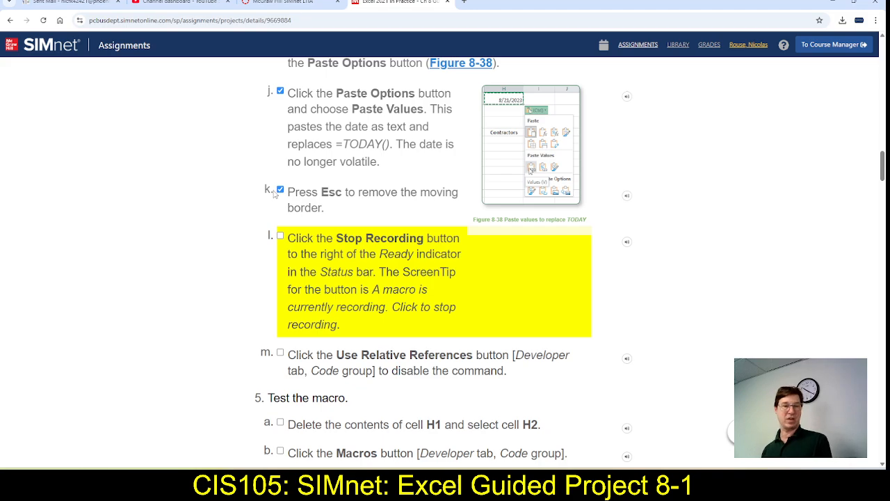
pyautogui.click(281, 237)
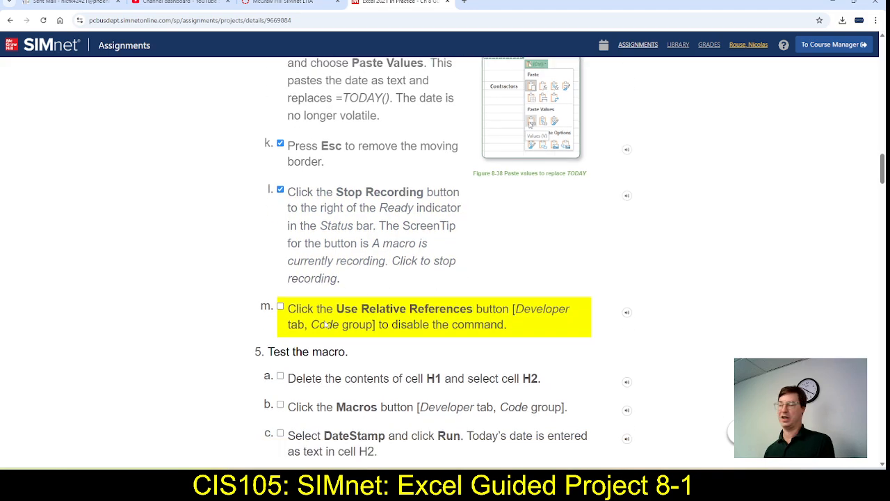
pyautogui.hotkey('alt', 'Tab')
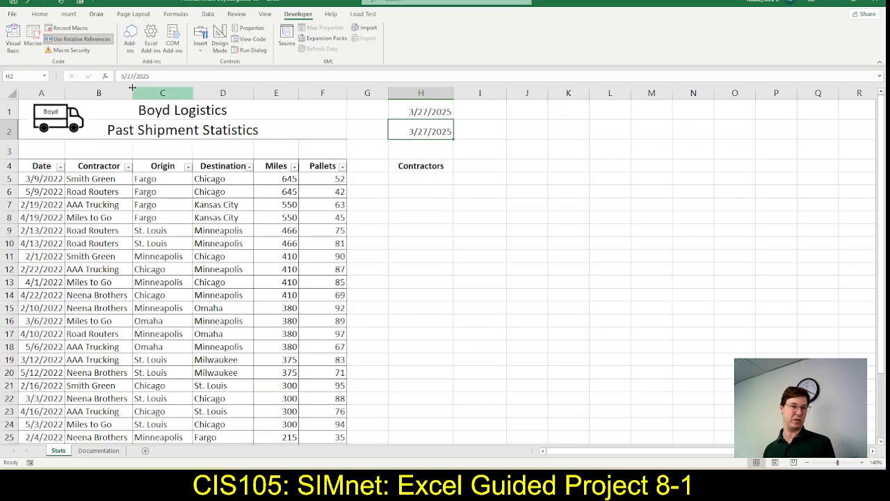
pyautogui.click(79, 43)
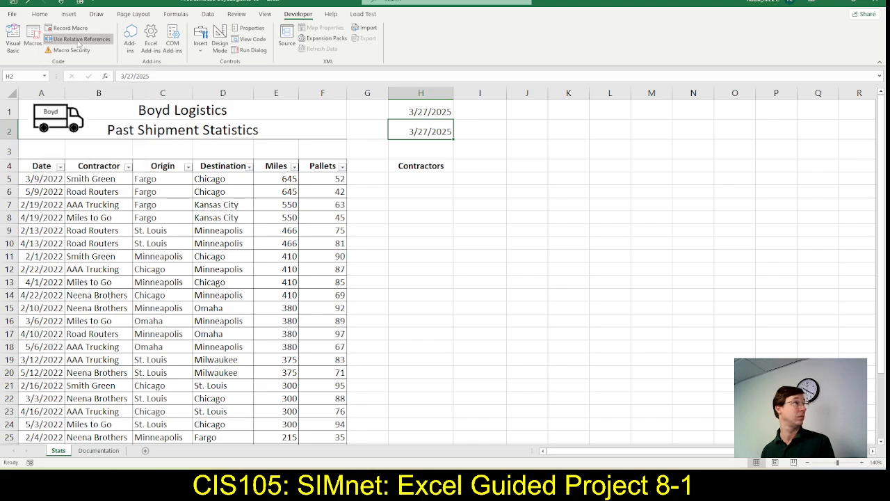
# Return to the SIMnet instructions, mark step 4m as complete and review step 5 on testing the macro
pyautogui.hotkey('alt', 'Tab')
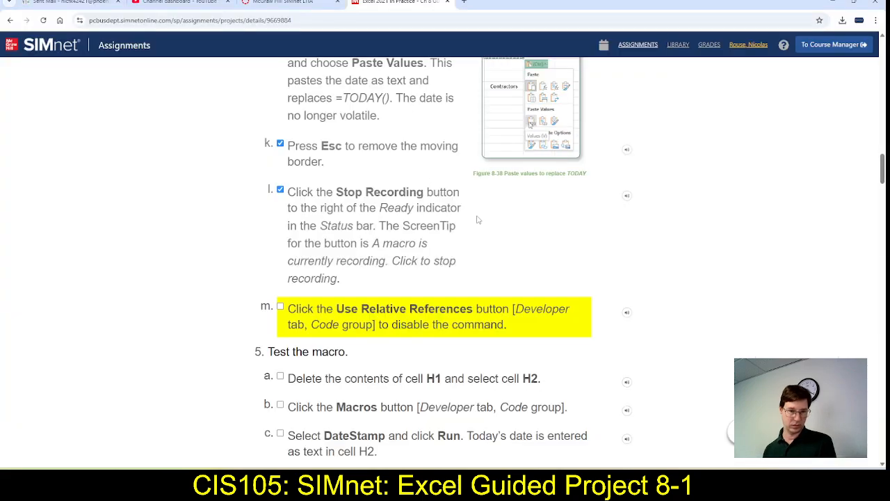
pyautogui.click(280, 307)
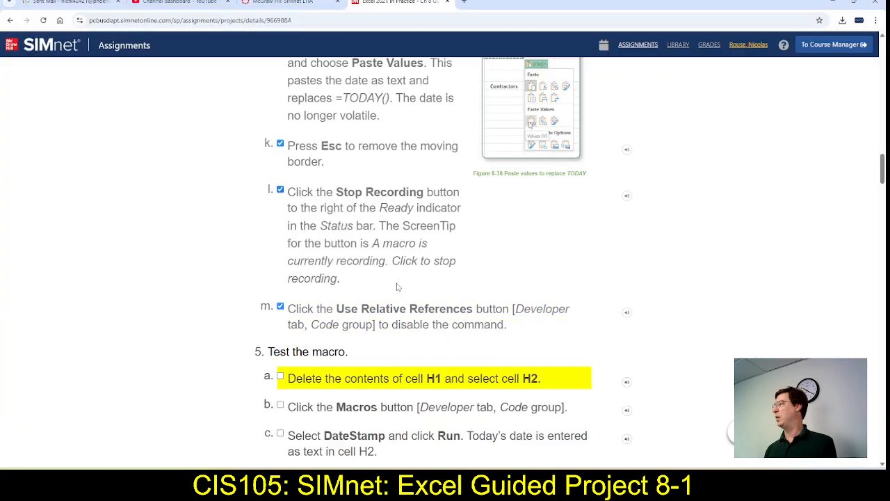
pyautogui.scroll(-3, 397, 286)
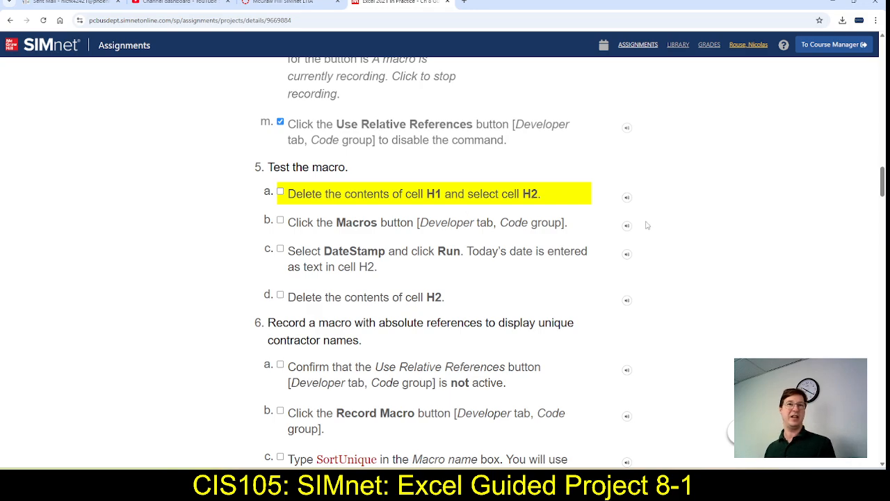
# Switch to Excel and delete the contents of cells H2 and H1, leaving H1 selected
pyautogui.hotkey('alt', 'Tab')
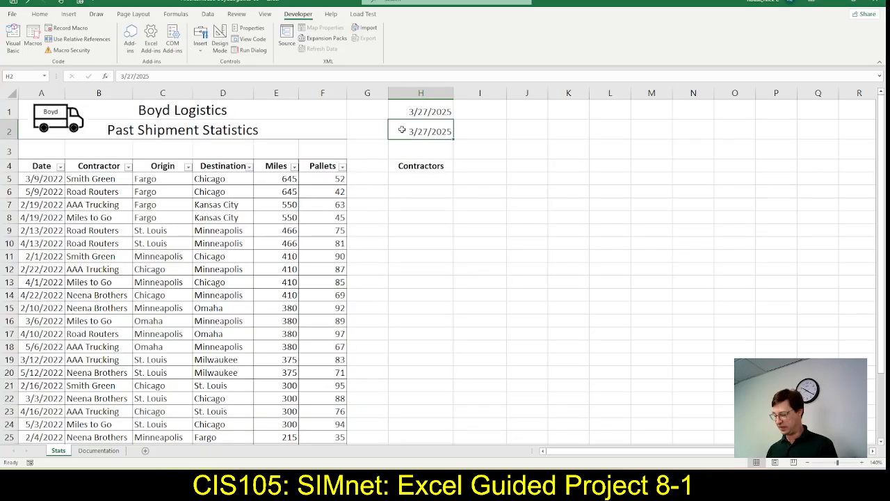
pyautogui.press('Delete')
pyautogui.click(423, 110)
pyautogui.press('Delete')
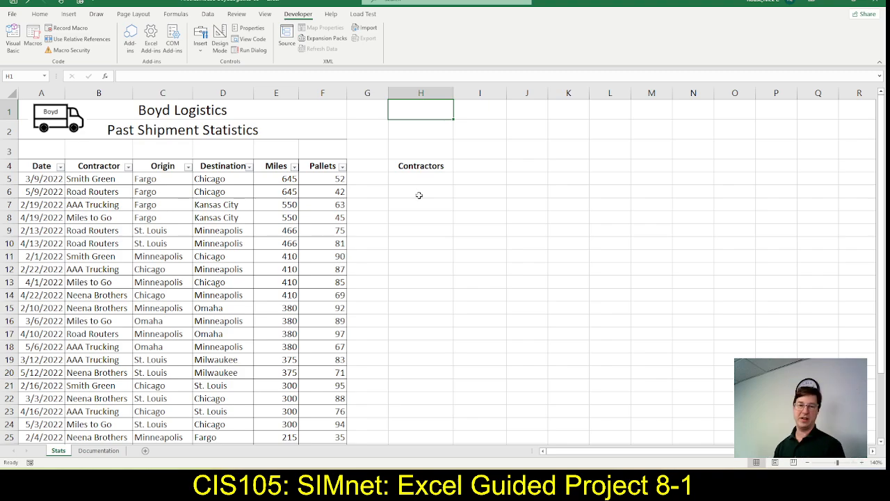
# Mark steps 5a and 5b as complete in the SIMnet instructions, then run the DateStamp macro from Excel cell H1
pyautogui.hotkey('alt', 'Tab')
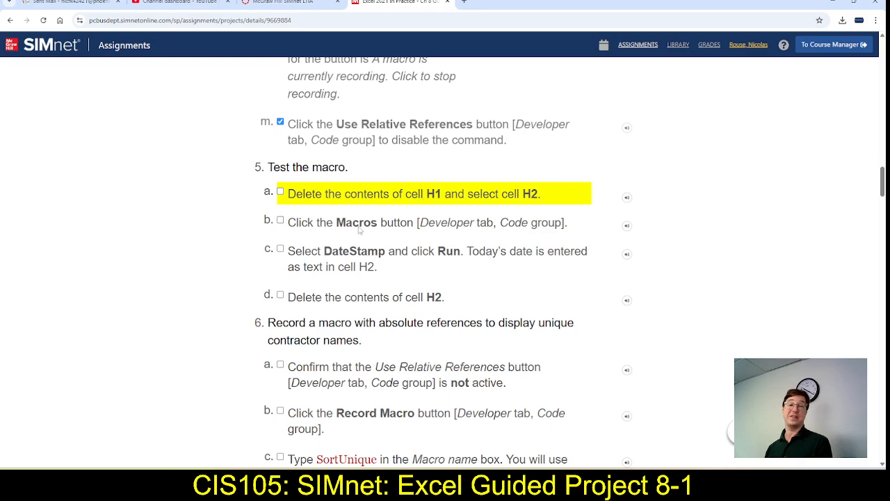
pyautogui.click(279, 193)
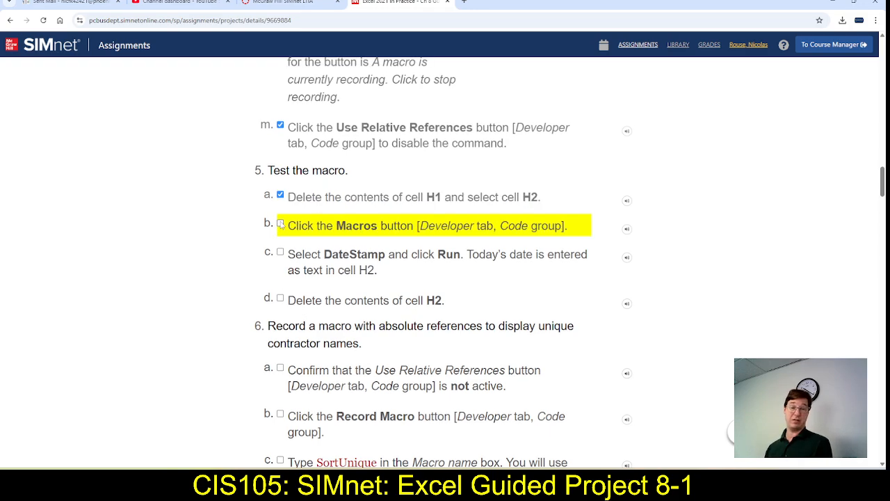
pyautogui.click(280, 223)
pyautogui.hotkey('alt', 'Tab')
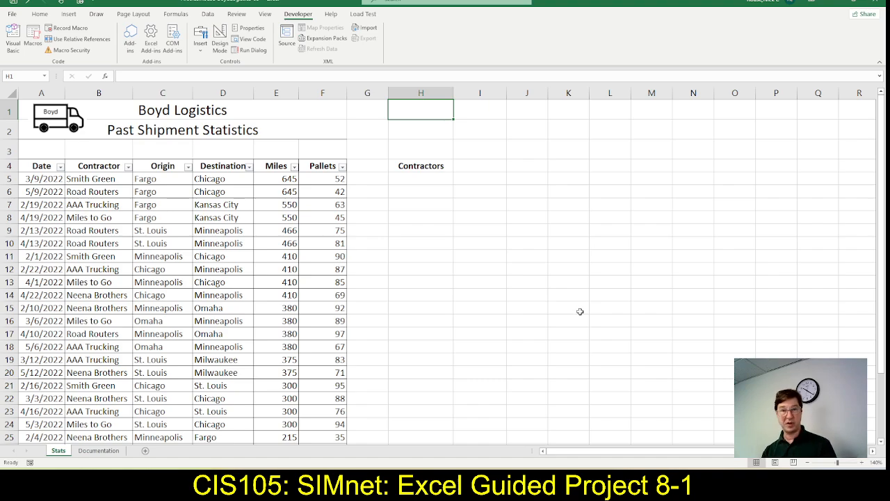
pyautogui.hotkey('ctrl', 'shift', 'd')
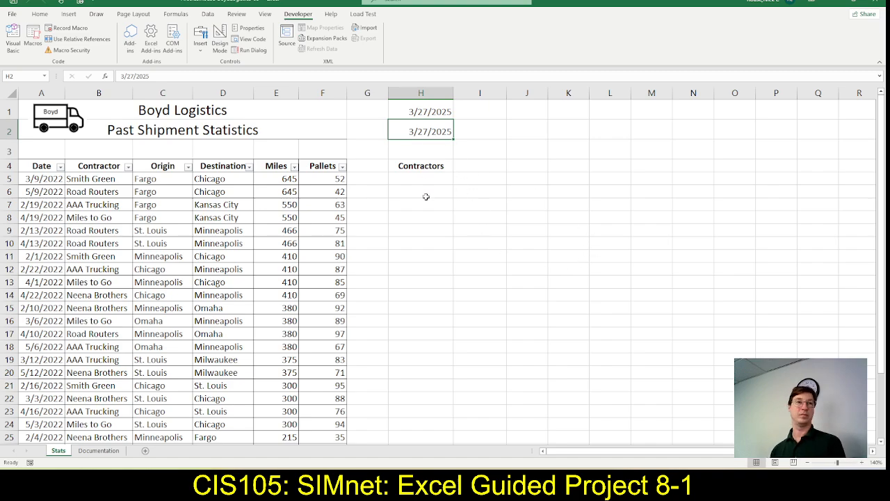
# Return to the SIMnet instructions and mark steps 5c and 5d as complete
pyautogui.hotkey('alt', 'Tab')
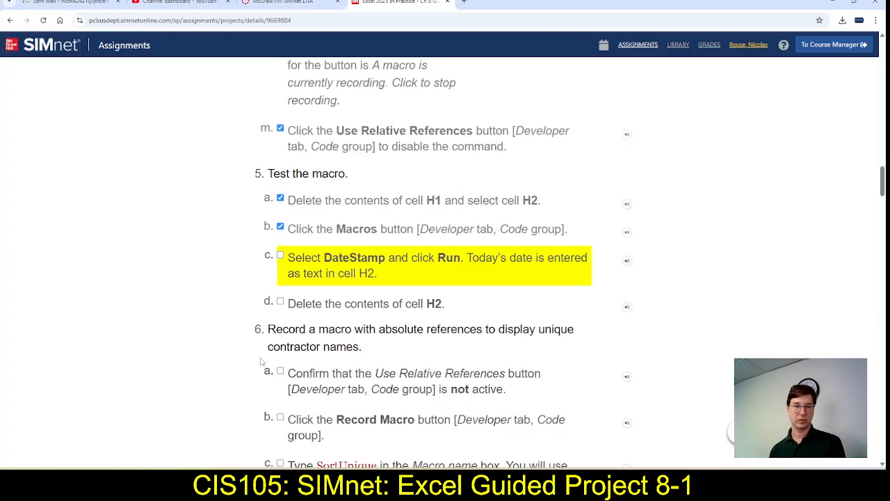
pyautogui.click(280, 256)
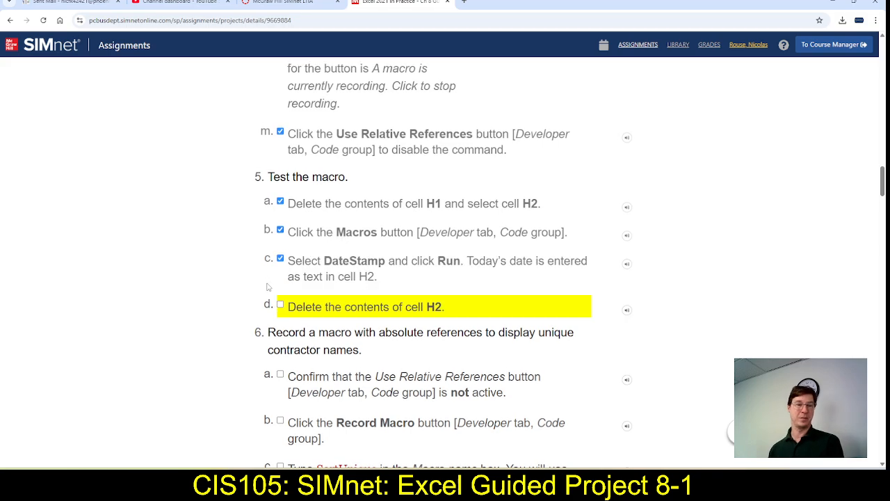
pyautogui.click(281, 305)
# Clear the macro's test dates from Excel cells H2 and H1, then review step 6 in the SIMnet instructions
pyautogui.hotkey('alt', 'Tab')
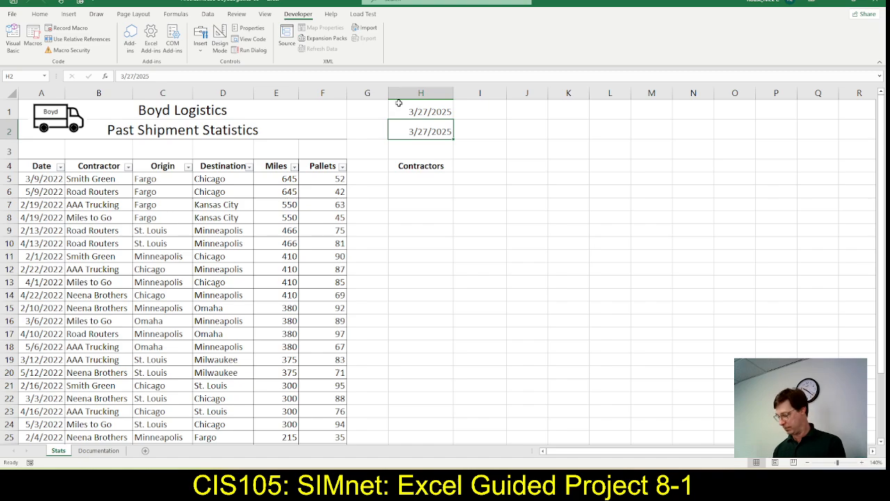
pyautogui.press('Delete')
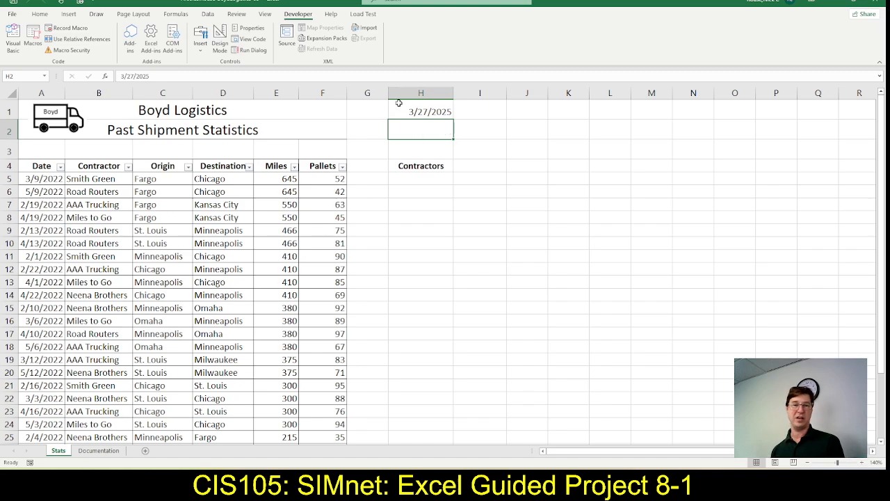
pyautogui.click(398, 102)
pyautogui.press('Delete')
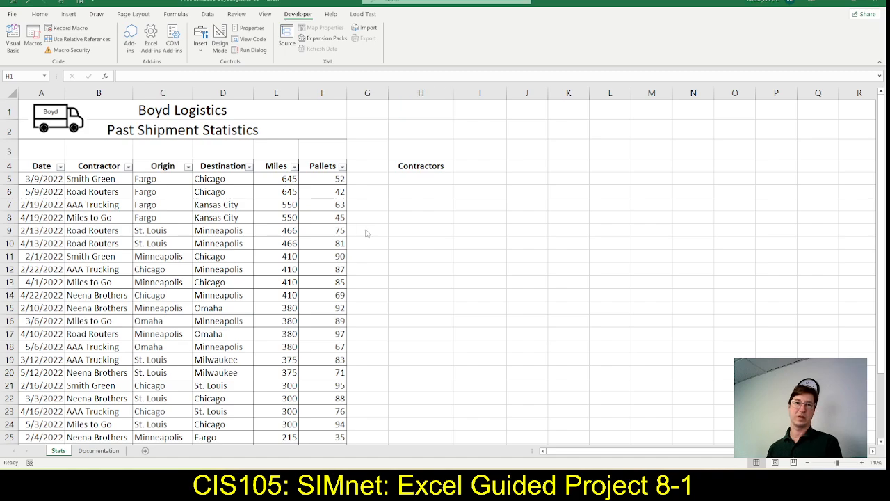
pyautogui.hotkey('alt', 'Tab')
pyautogui.scroll(-3, 351, 382)
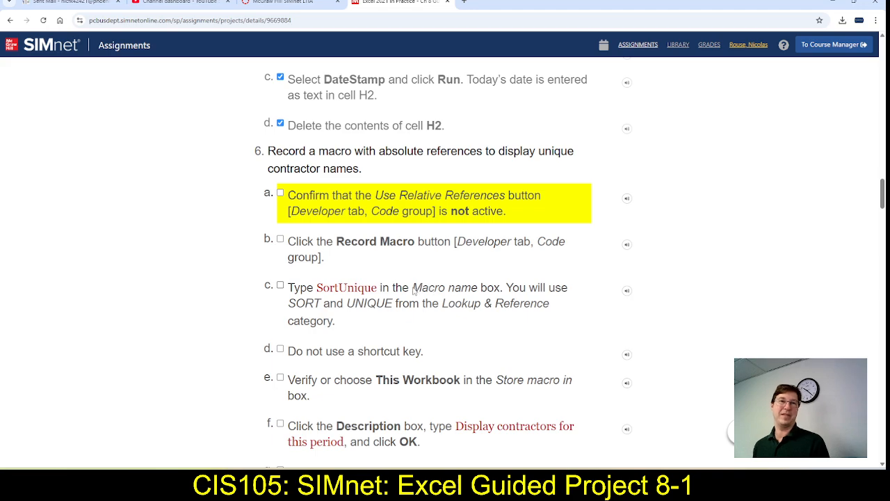
# Check in Excel that Use Relative References is inactive, then mark step 6a as complete in the SIMnet instructions
pyautogui.scroll(-1, 424, 296)
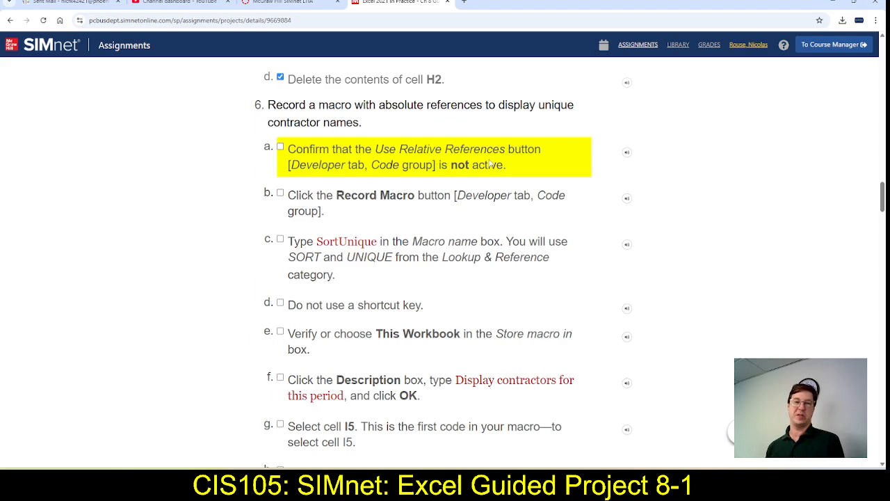
pyautogui.hotkey('alt', 'Tab')
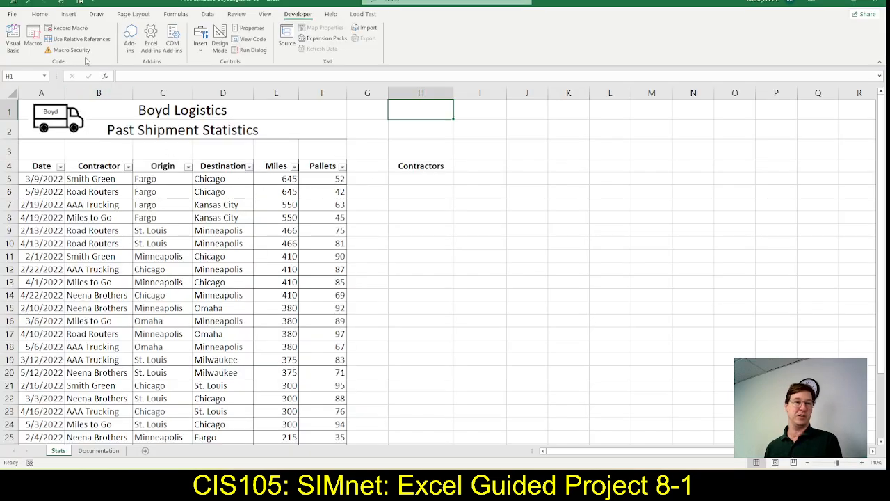
pyautogui.hotkey('alt', 'Tab')
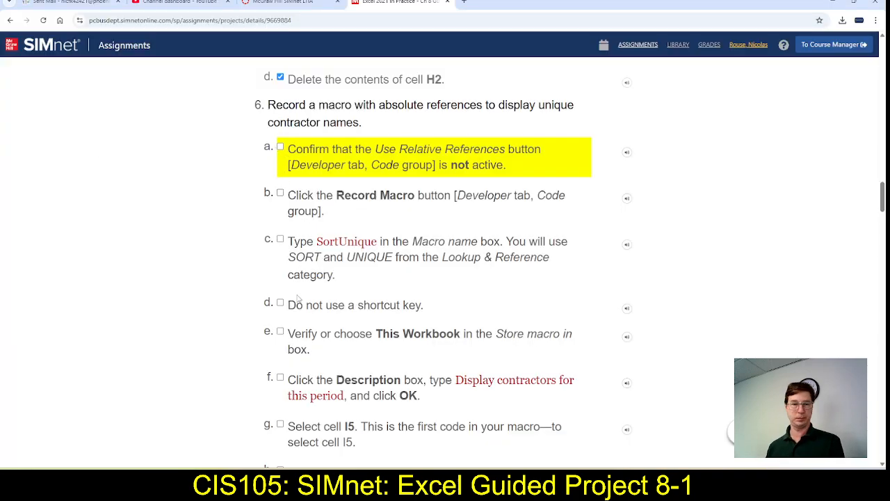
pyautogui.click(279, 148)
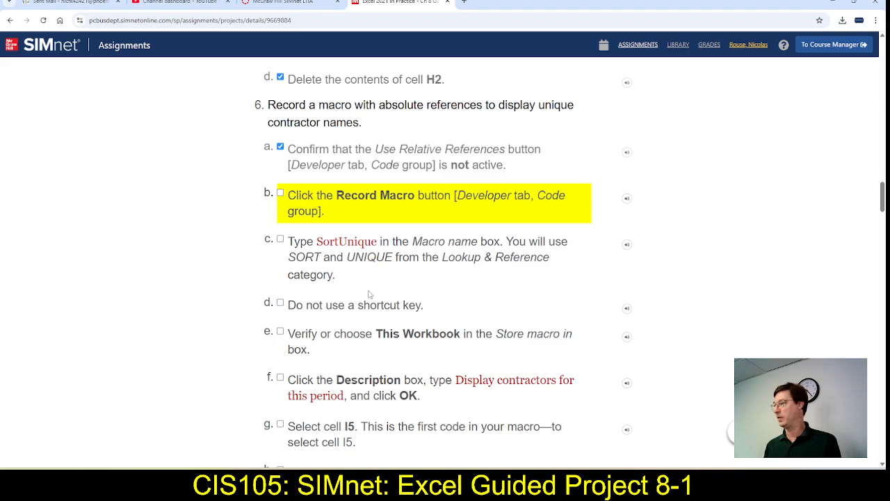
# Switch to Excel and set up a new macro recording named SortUnique with the shortcut Ctrl+Shift+U
pyautogui.hotkey('alt', 'Tab')
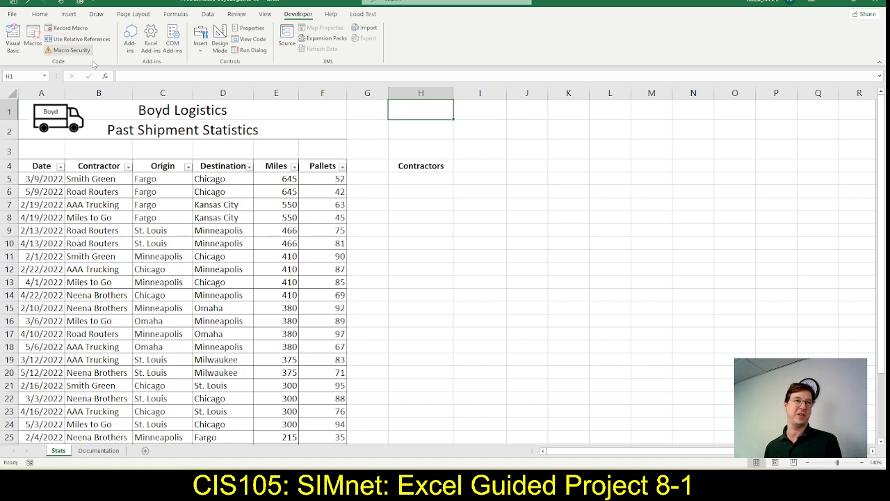
pyautogui.click(68, 29)
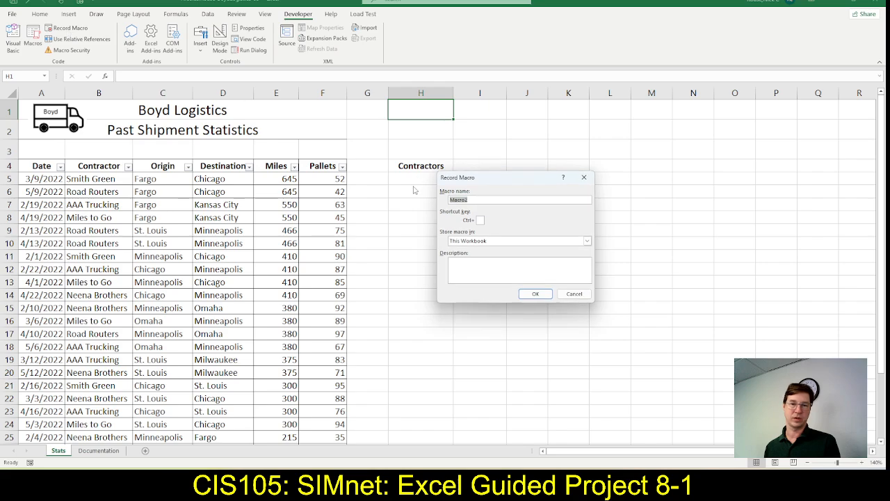
pyautogui.write('Sort')
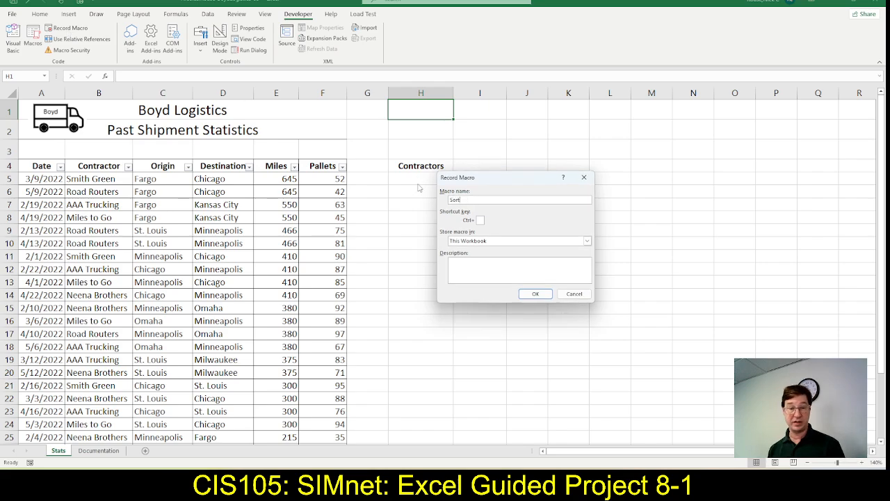
pyautogui.write('Uniqu')
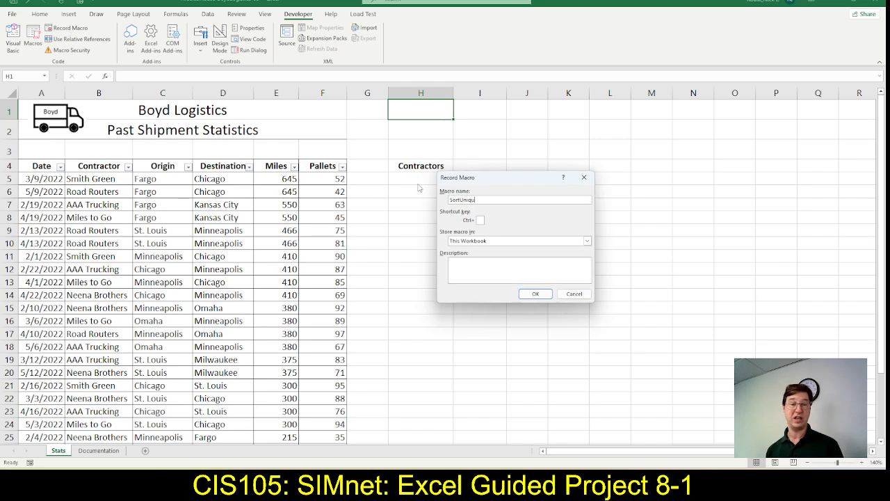
pyautogui.write('er')
pyautogui.press('BackSpace')
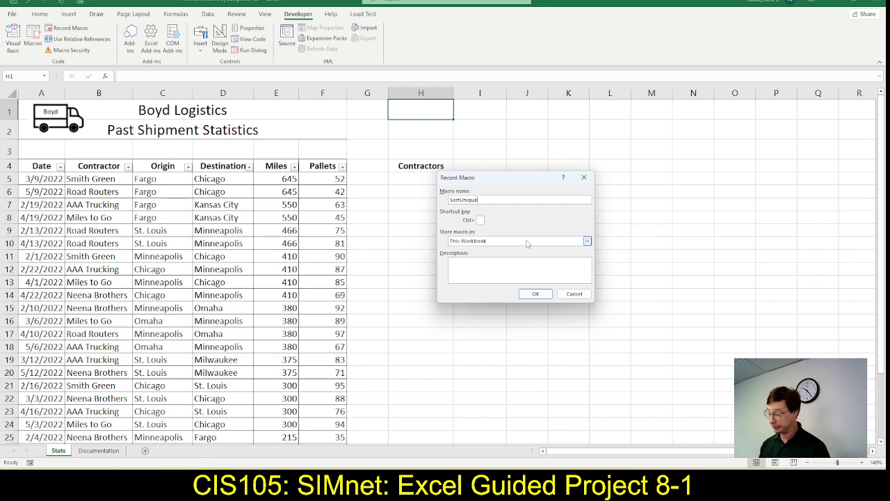
pyautogui.click(480, 221)
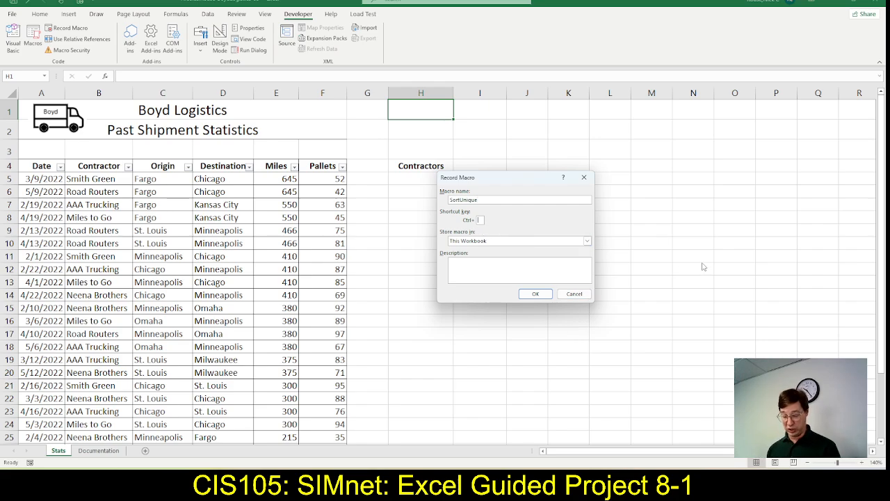
pyautogui.write('U')
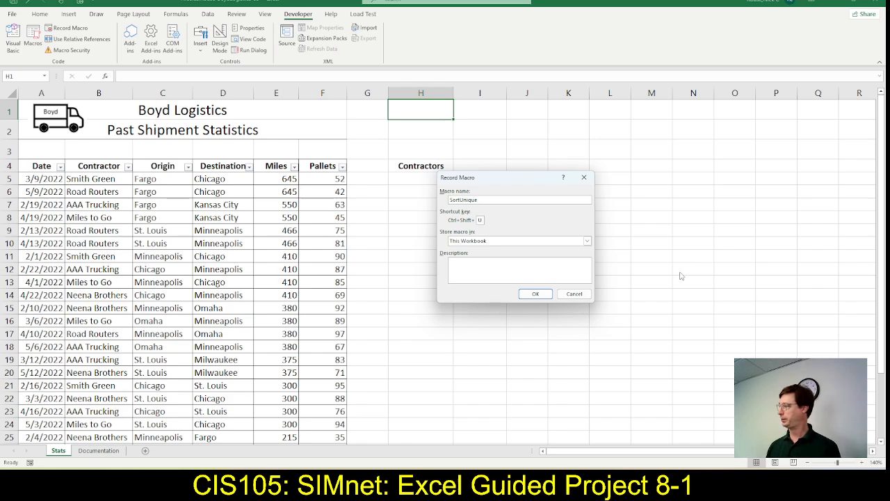
# Copy "Display contractors for this period" from SIMnet step 6f into the macro's description in Excel
pyautogui.click(535, 261)
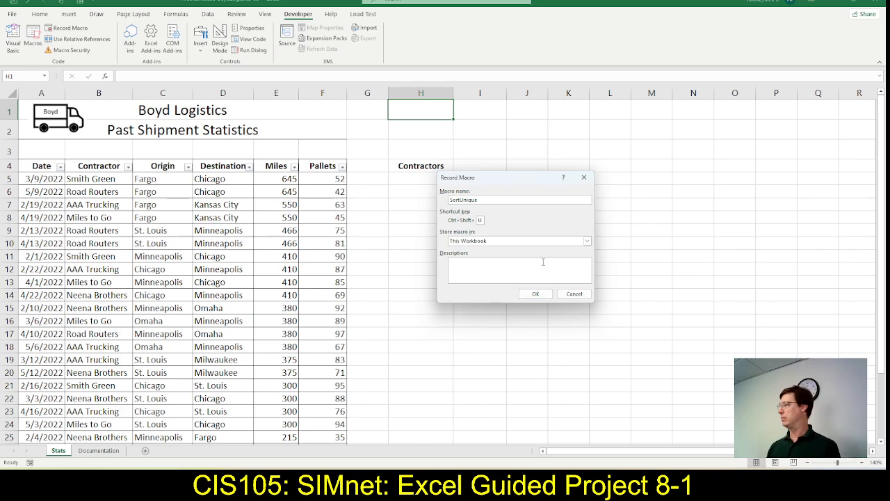
pyautogui.hotkey('alt', 'Tab')
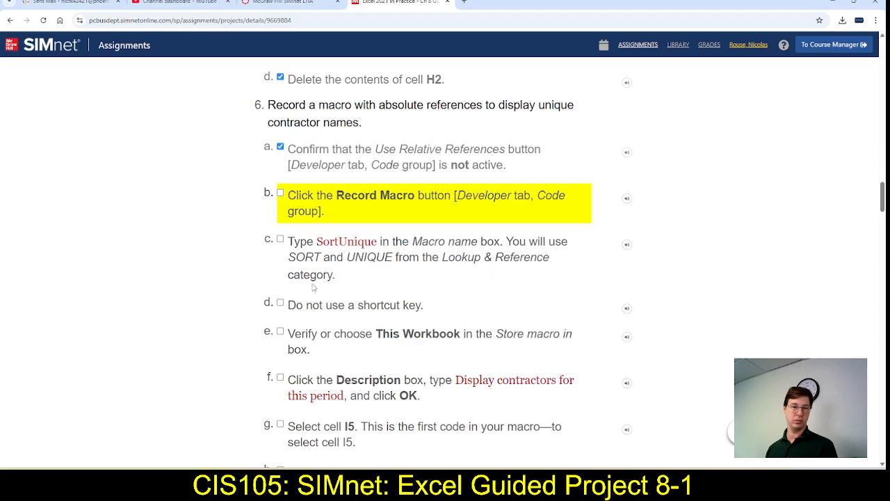
pyautogui.scroll(-1, 465, 345)
pyautogui.moveTo(456, 333); pyautogui.dragTo(344, 349)
pyautogui.hotkey('ctrl', 'c')
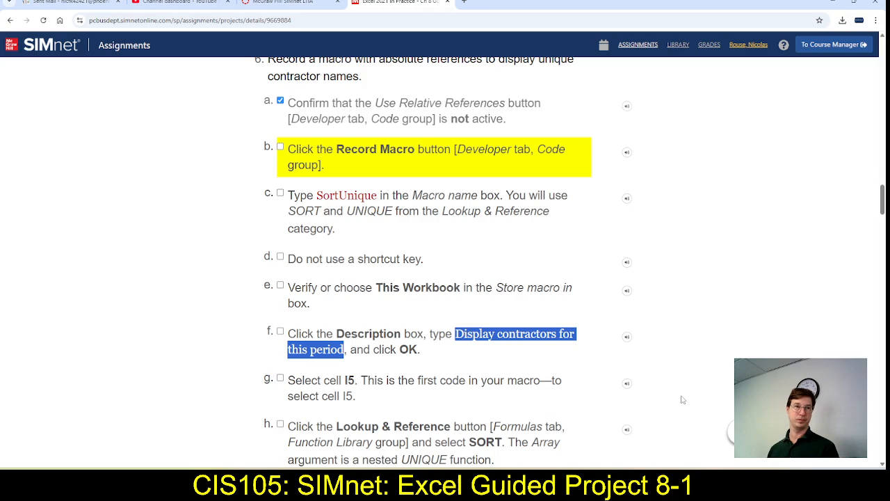
pyautogui.hotkey('alt', 'Tab')
pyautogui.click(495, 265)
pyautogui.hotkey('ctrl', 'v')
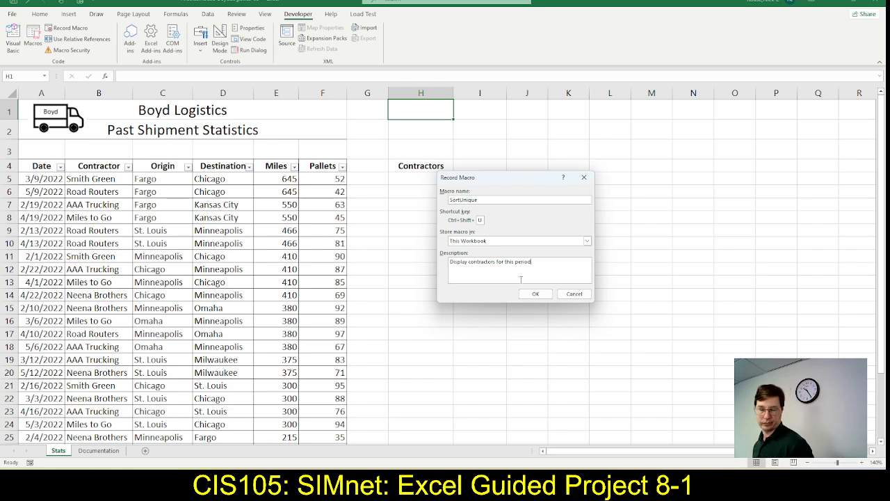
# Look ahead through the SIMnet instructions, then mark steps 6b through 6f as complete
pyautogui.hotkey('alt', 'Tab')
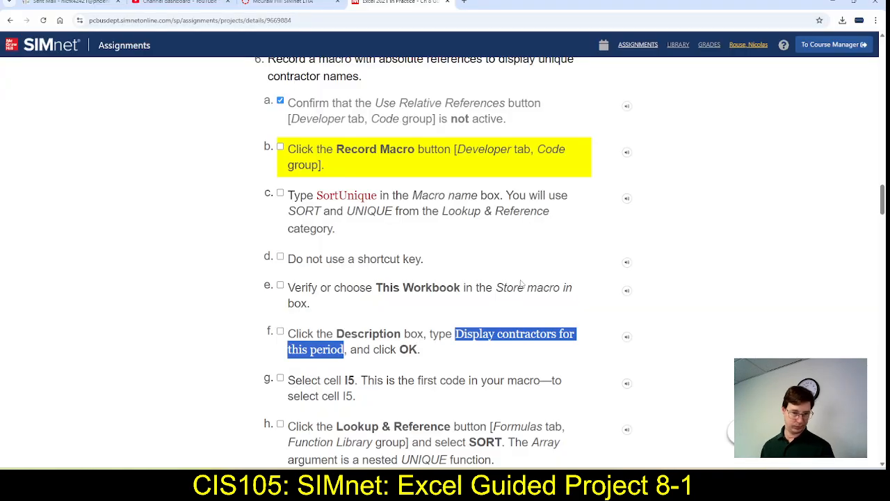
pyautogui.scroll(-7, 585, 353)
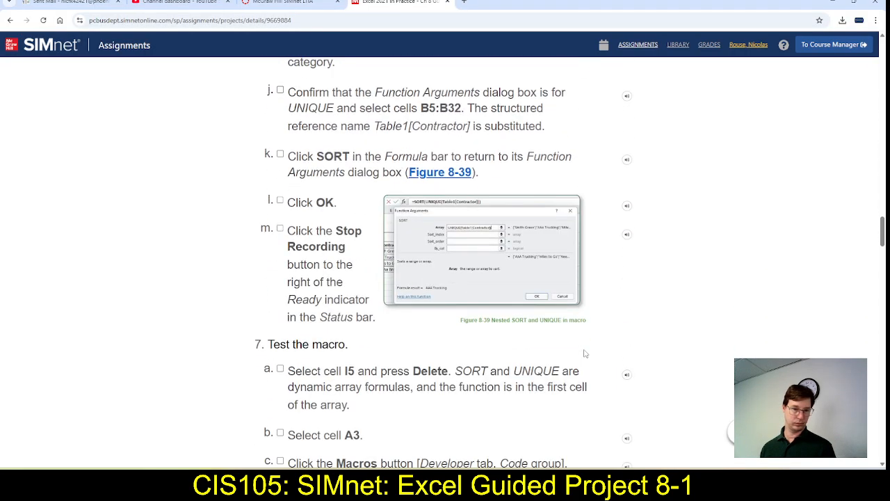
pyautogui.scroll(-3, 585, 353)
pyautogui.scroll(-4, 585, 353)
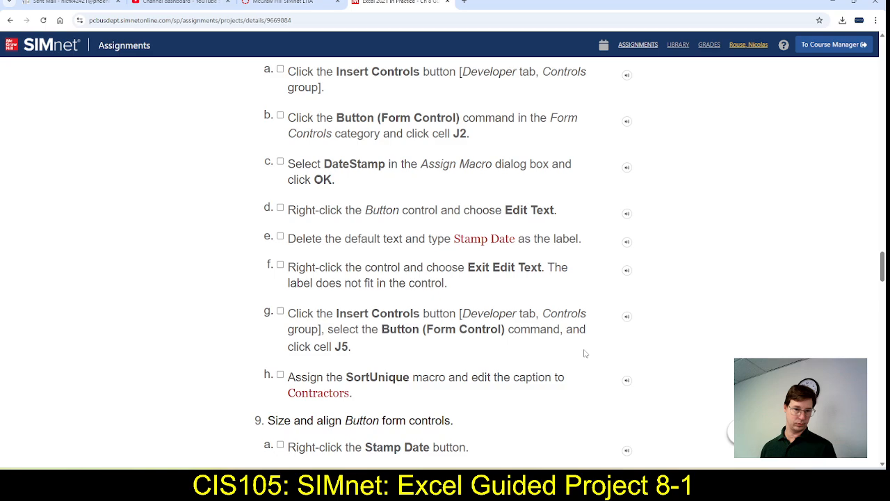
pyautogui.scroll(-3, 585, 353)
pyautogui.scroll(14, 585, 354)
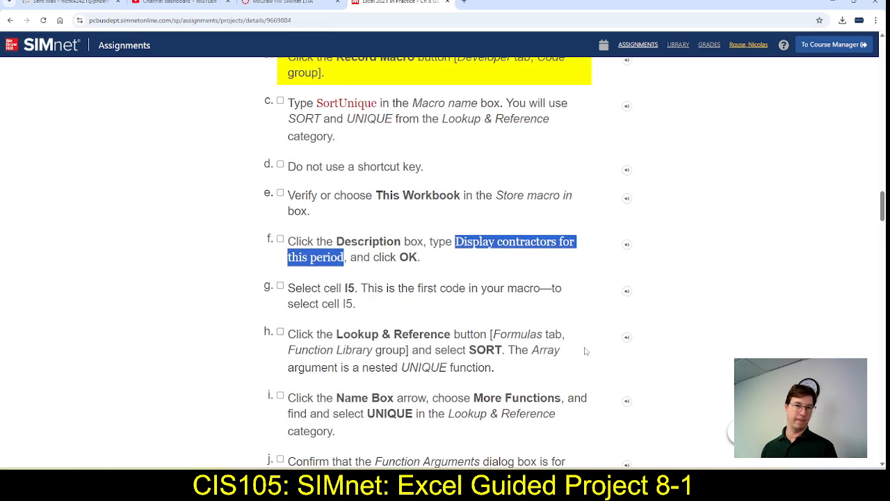
pyautogui.scroll(1, 585, 351)
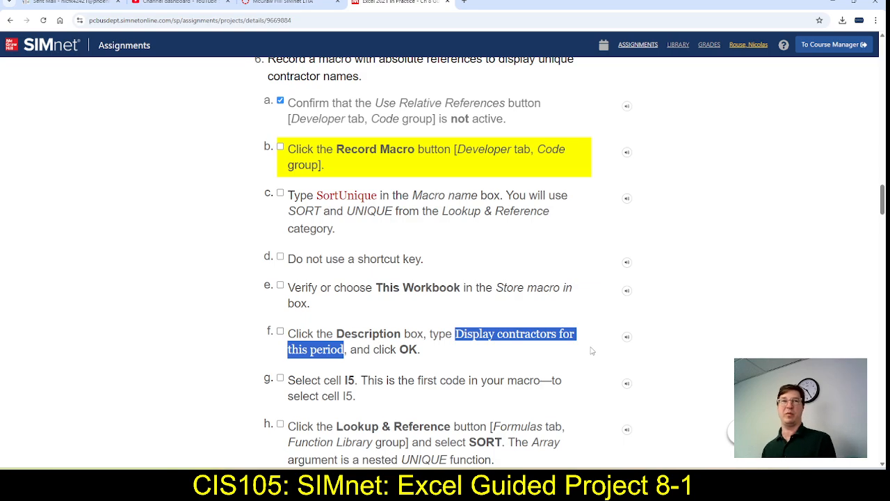
pyautogui.click(280, 146)
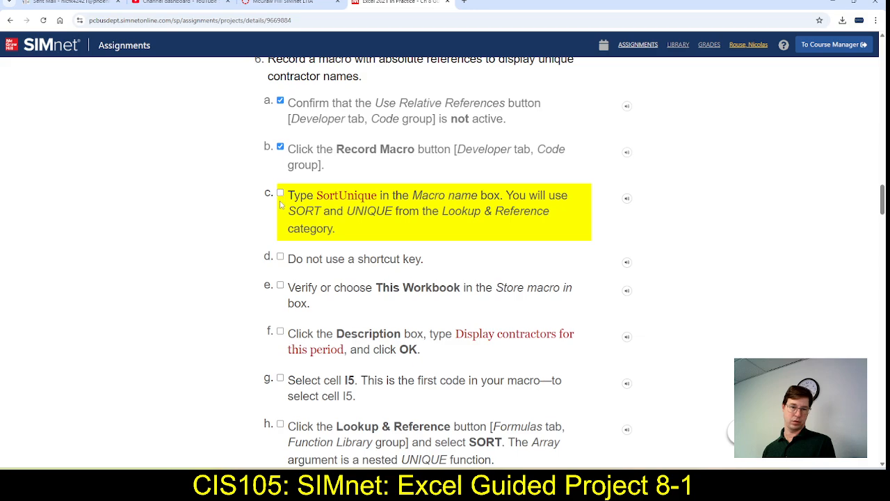
pyautogui.click(281, 199)
pyautogui.click(280, 257)
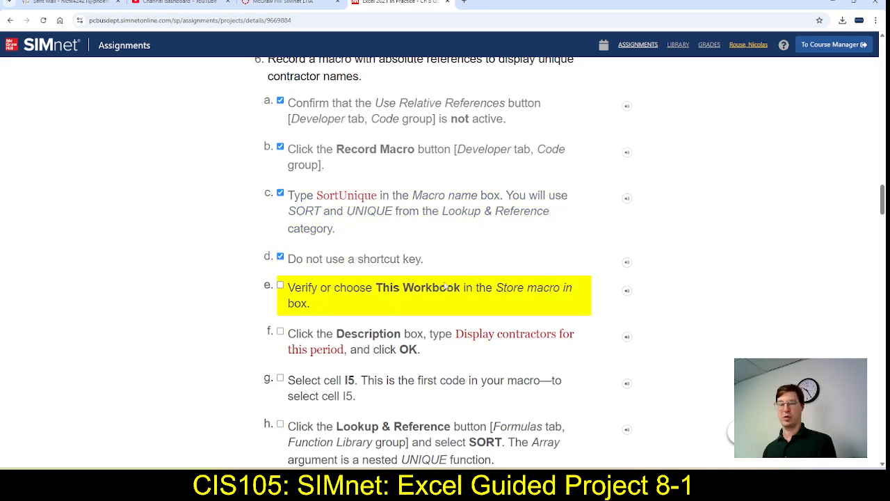
pyautogui.click(280, 286)
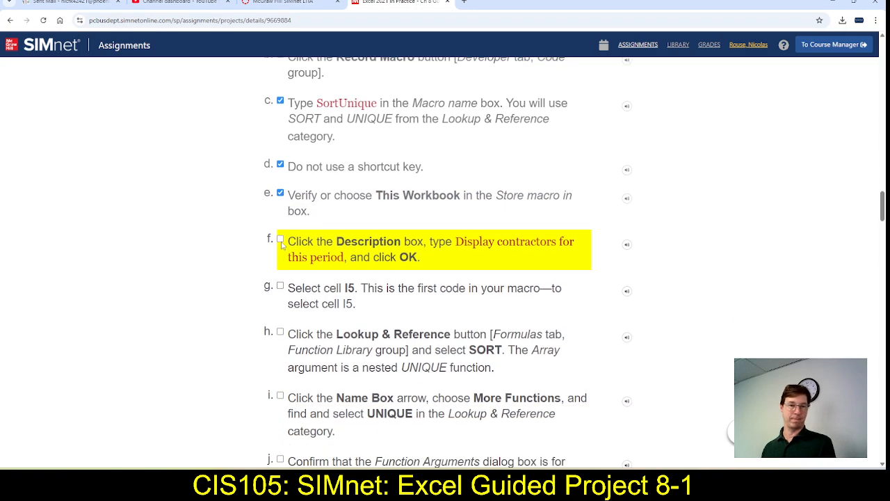
pyautogui.click(280, 240)
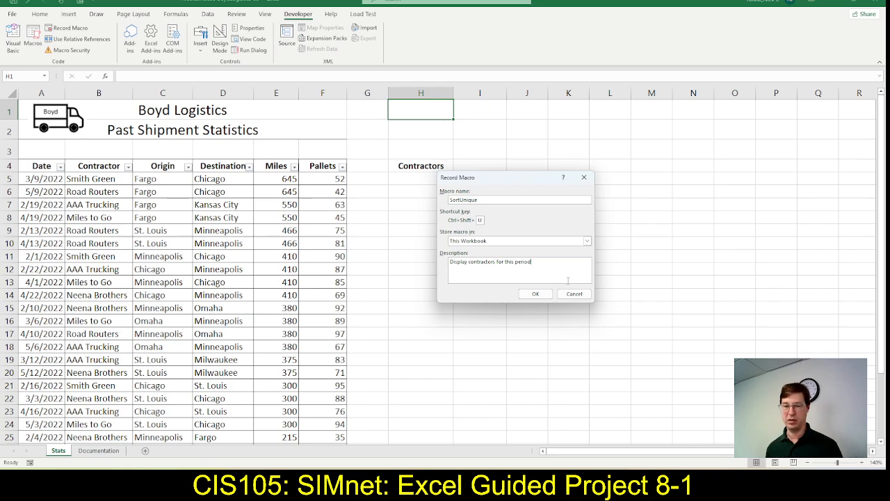
# Start recording the SortUnique macro in Excel, check step 6g in SIMnet, and select cell I5
pyautogui.click(532, 295)
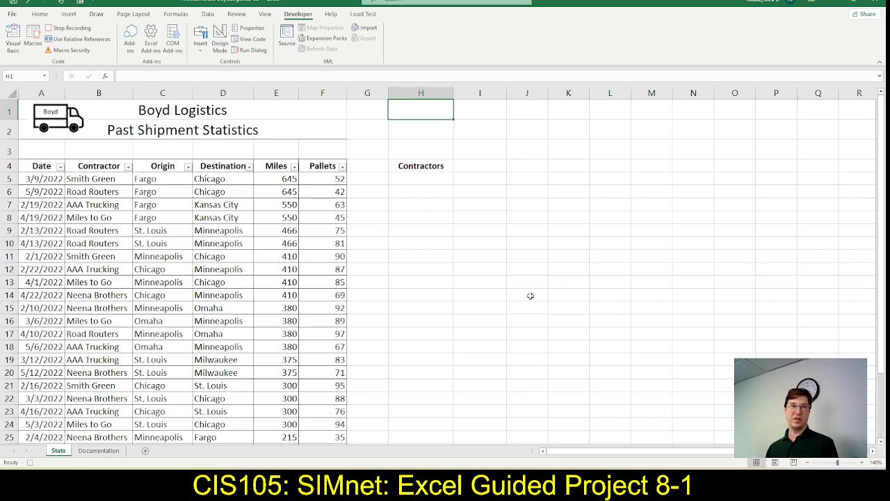
pyautogui.hotkey('alt', 'Tab')
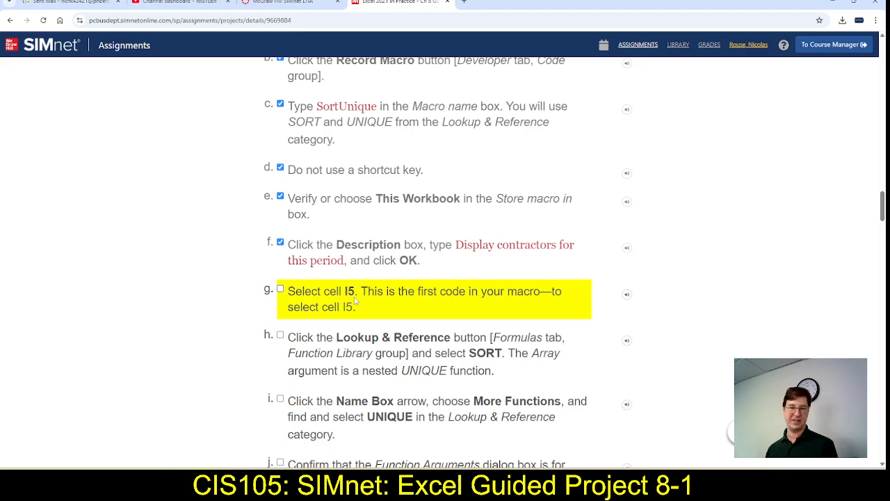
pyautogui.hotkey('alt', 'Tab')
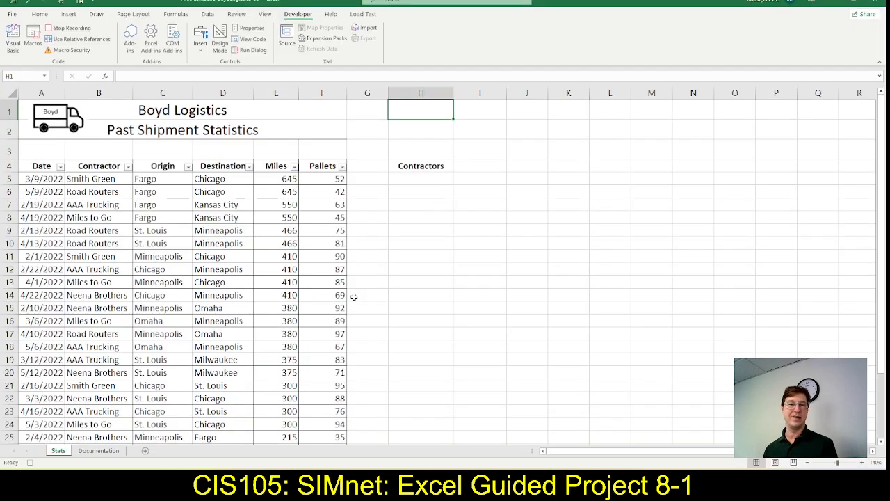
pyautogui.click(478, 177)
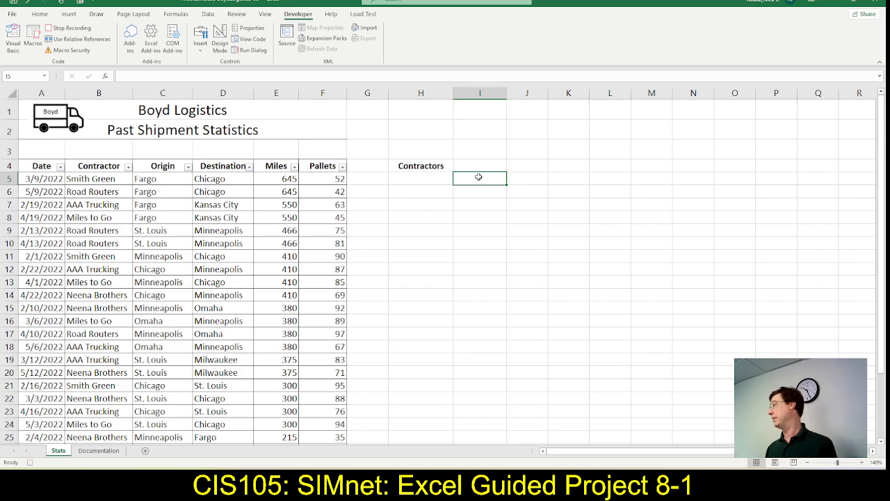
# Review step 6h in SIMnet, then switch to Excel and insert the SORT function from the Lookup & Reference category in I5
pyautogui.hotkey('alt', 'Tab')
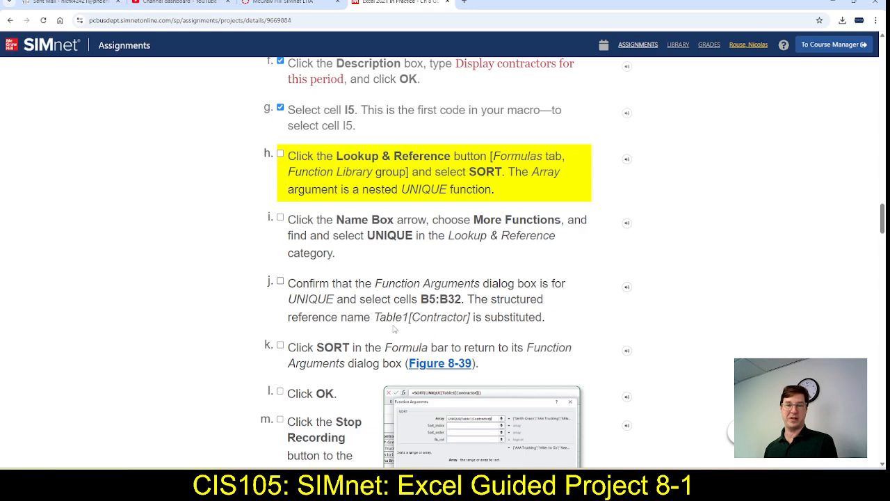
pyautogui.hotkey('alt', 'Tab')
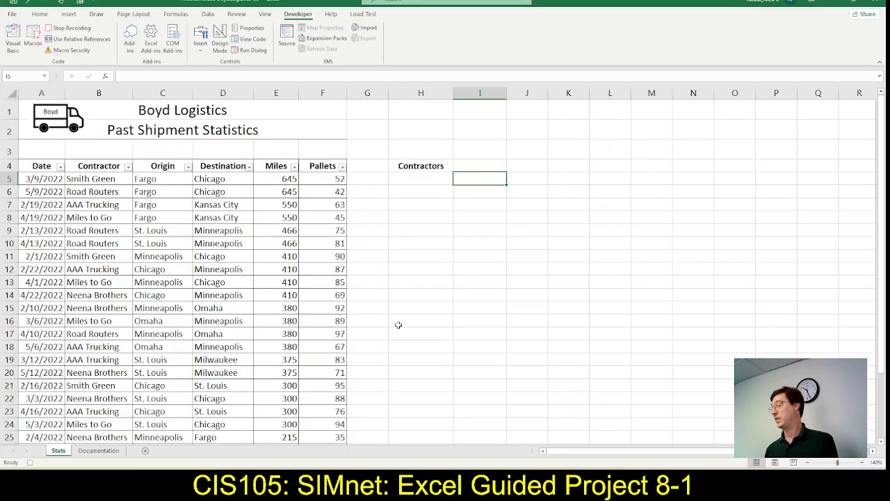
pyautogui.hotkey('alt', 'Tab')
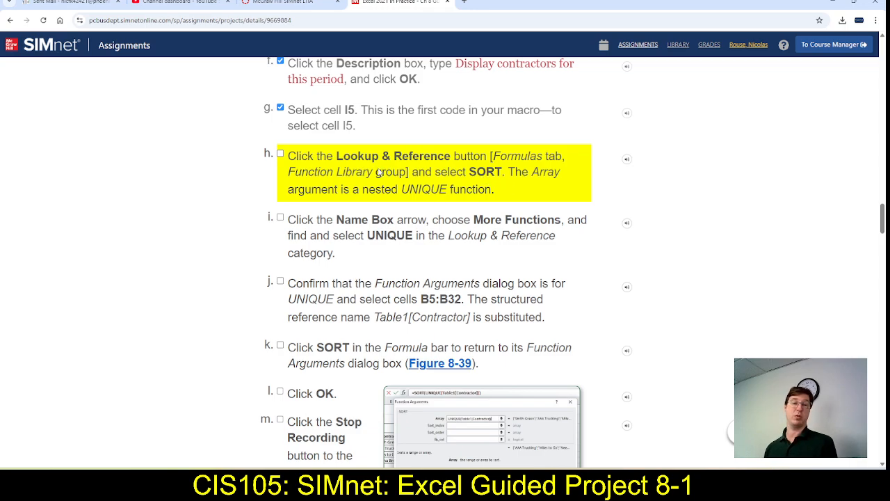
pyautogui.hotkey('alt', 'Tab')
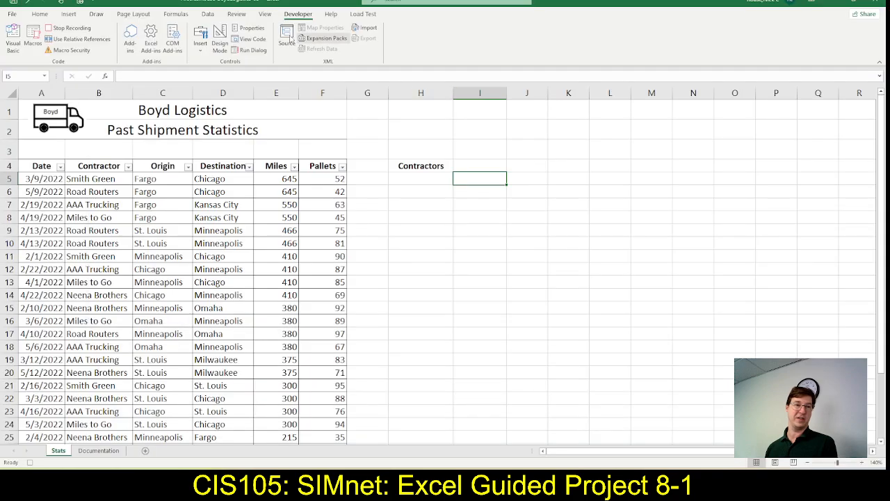
pyautogui.click(183, 15)
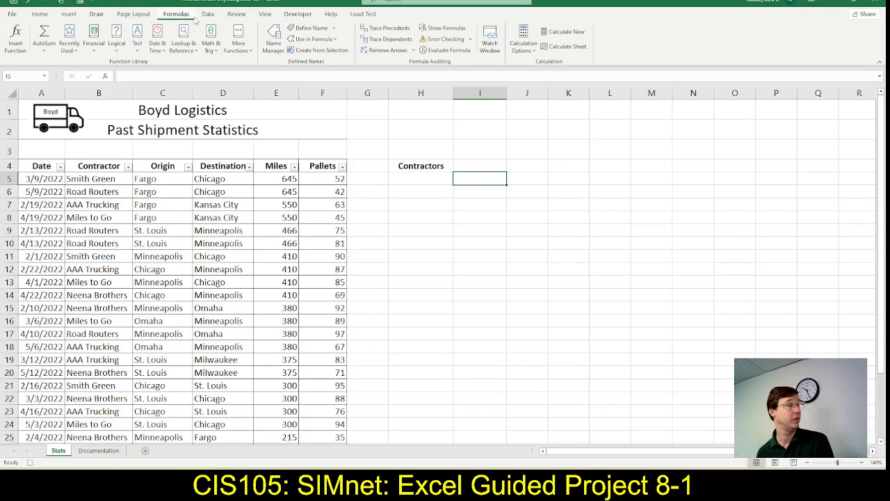
pyautogui.hotkey('alt', 'Tab')
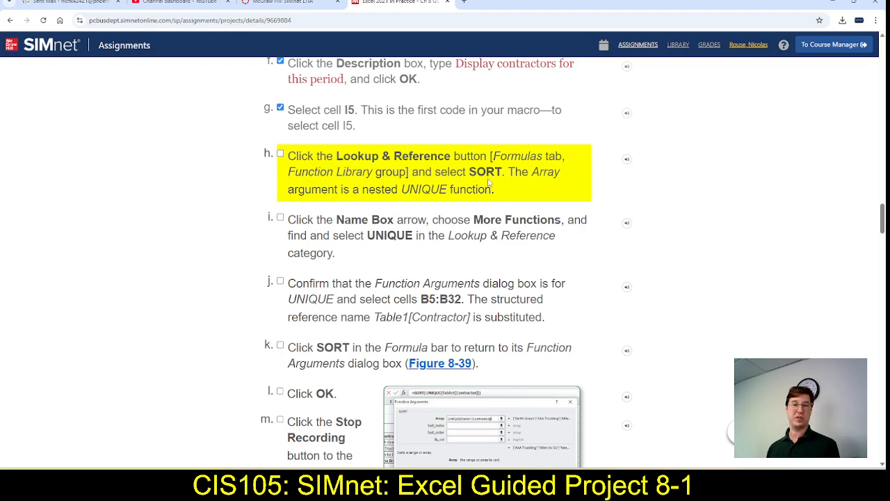
pyautogui.hotkey('alt', 'Tab')
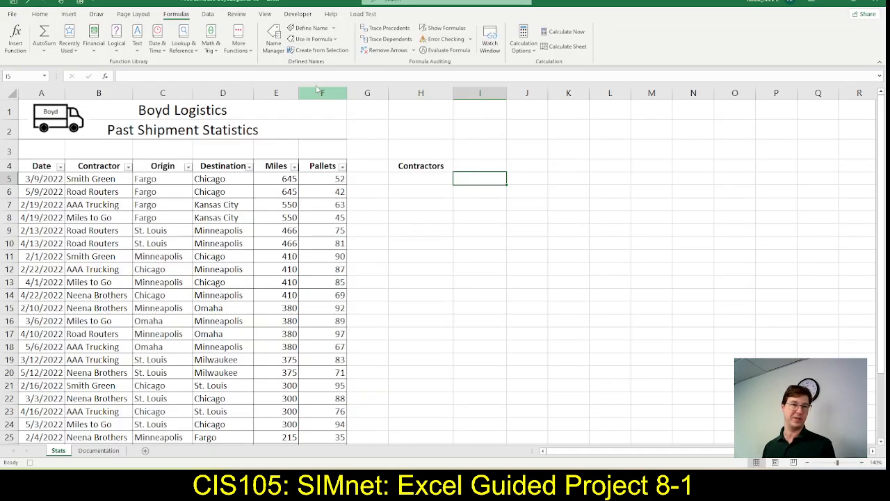
pyautogui.click(179, 45)
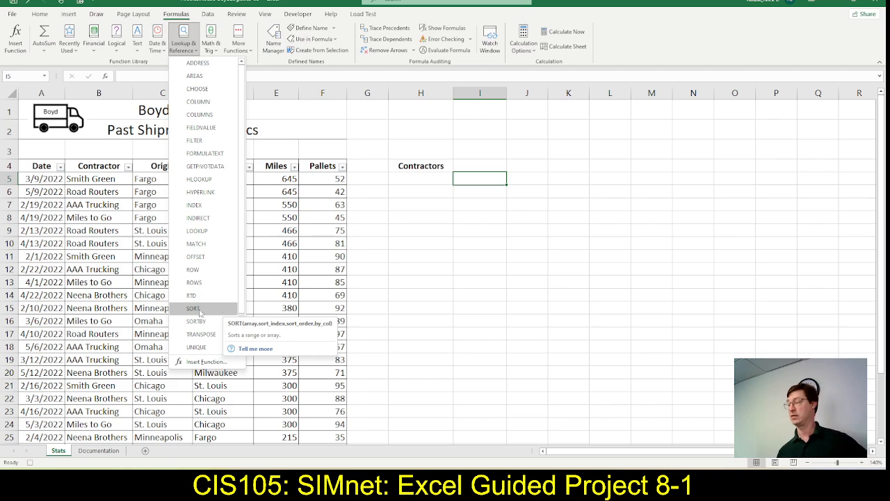
pyautogui.click(199, 310)
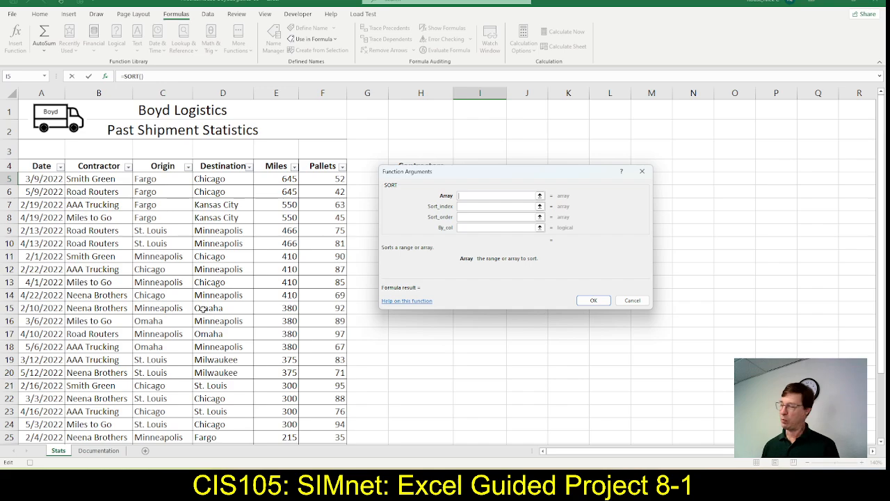
# Switch to SIMnet, mark step 6h as complete, and read step 6i
pyautogui.hotkey('alt', 'Tab')
pyautogui.hotkey('alt', 'Tab')
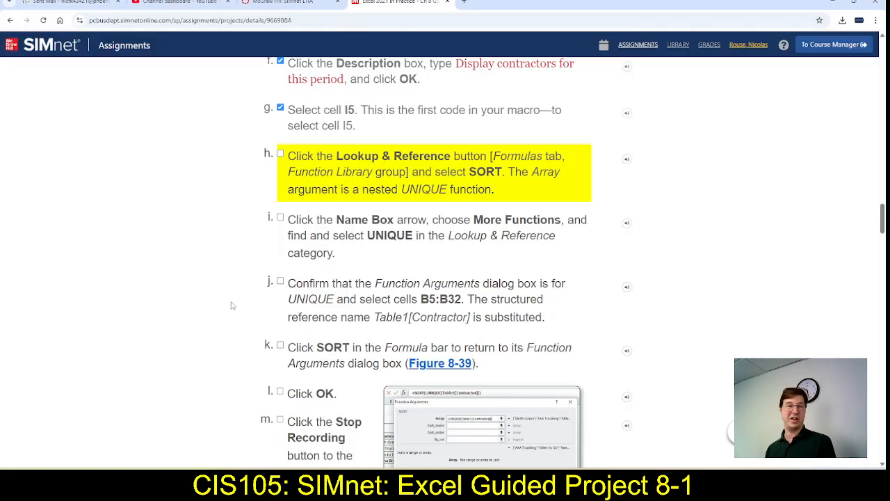
pyautogui.click(280, 154)
pyautogui.scroll(-2, 331, 220)
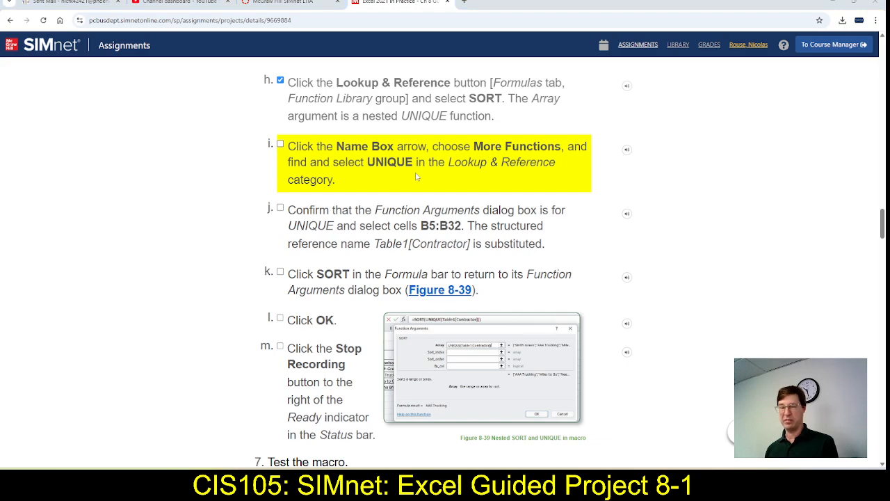
# Switch to Excel, search the full function list for UNIQUE, and nest it in SORT's Array argument
pyautogui.hotkey('alt', 'Tab')
pyautogui.hotkey('alt', 'Tab')
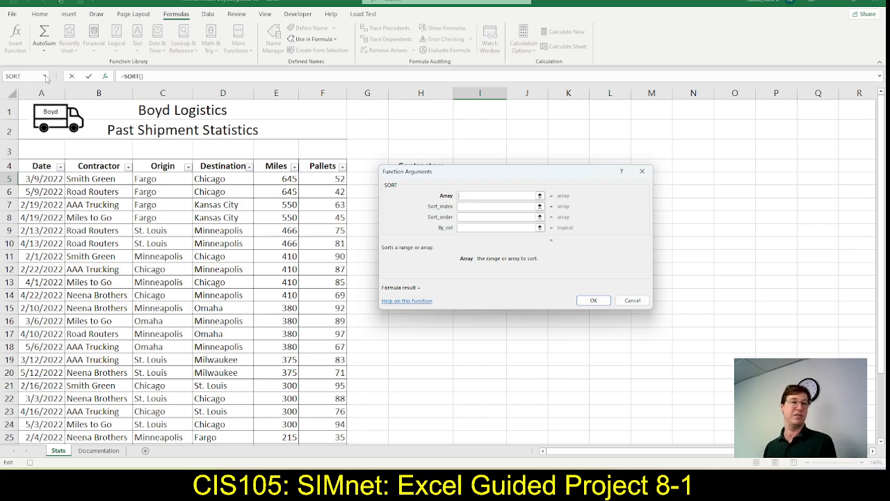
pyautogui.click(45, 77)
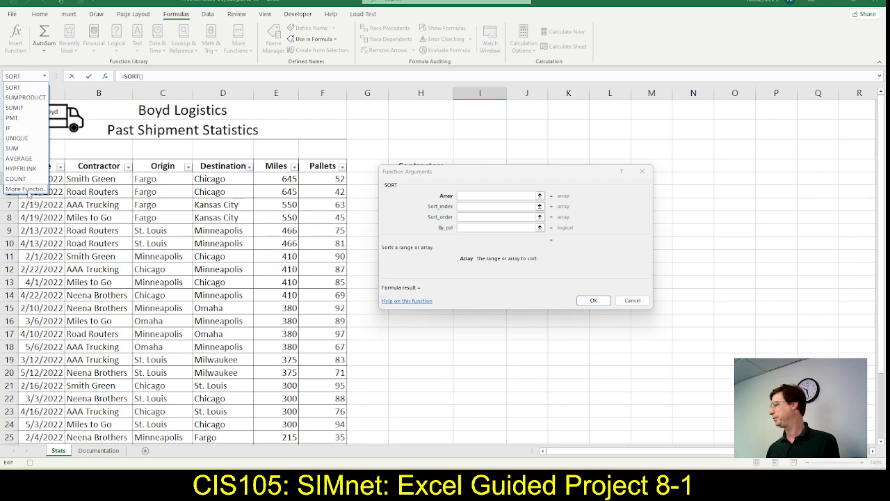
pyautogui.click(27, 189)
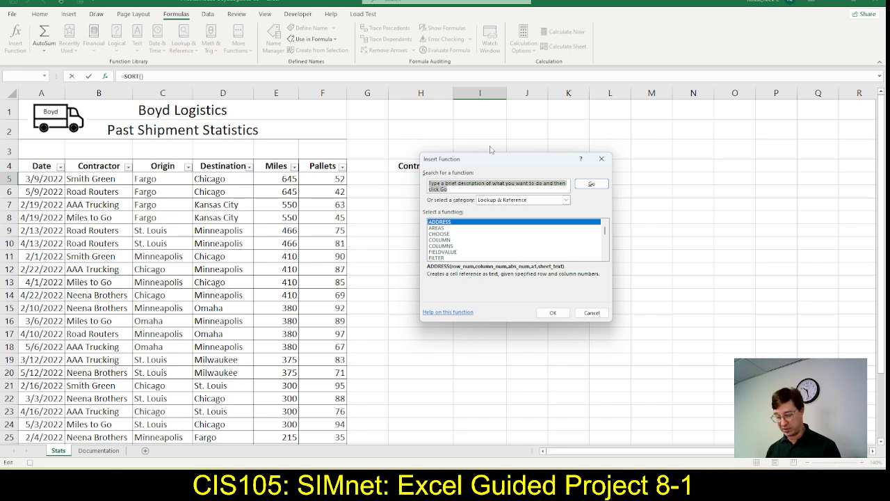
pyautogui.write('UNIQUE')
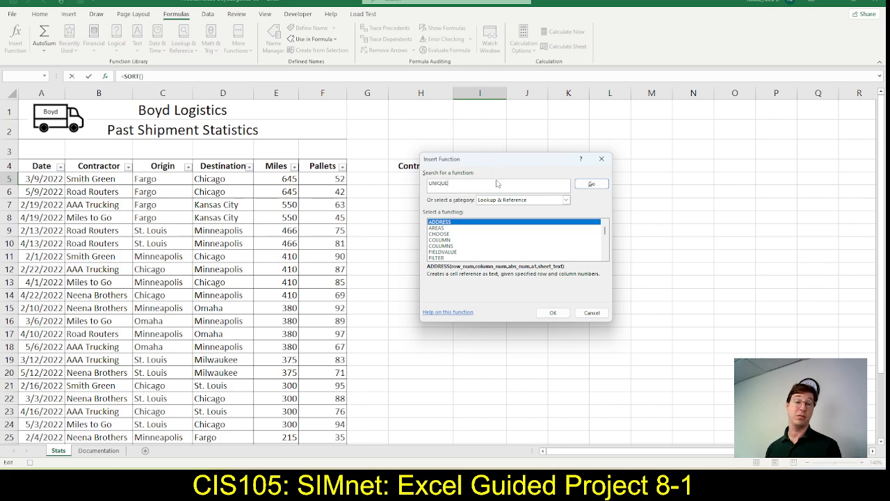
pyautogui.press('Return')
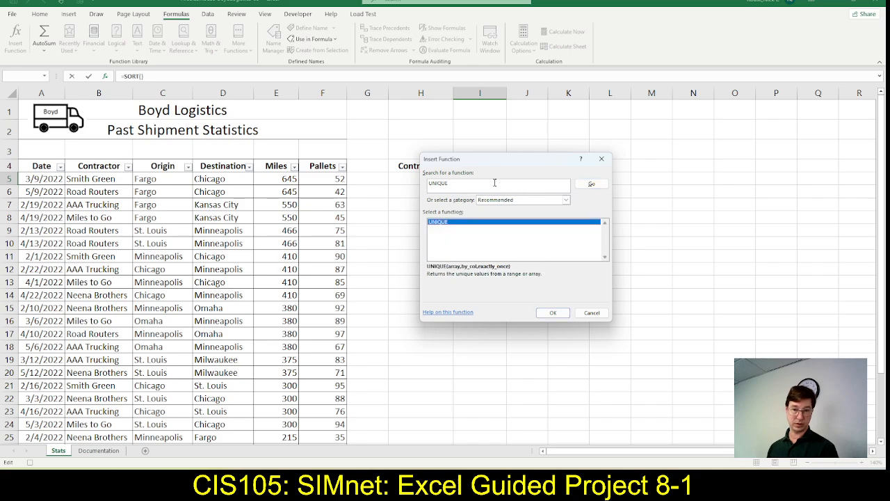
pyautogui.click(457, 187)
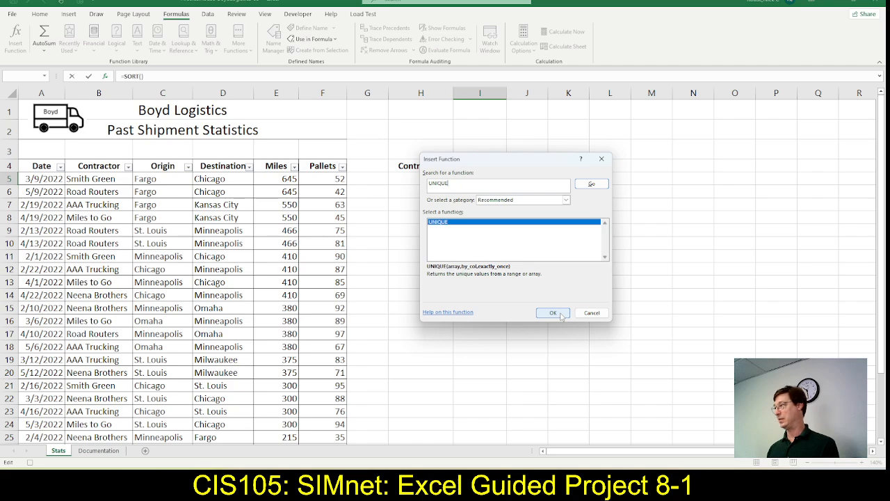
pyautogui.click(553, 313)
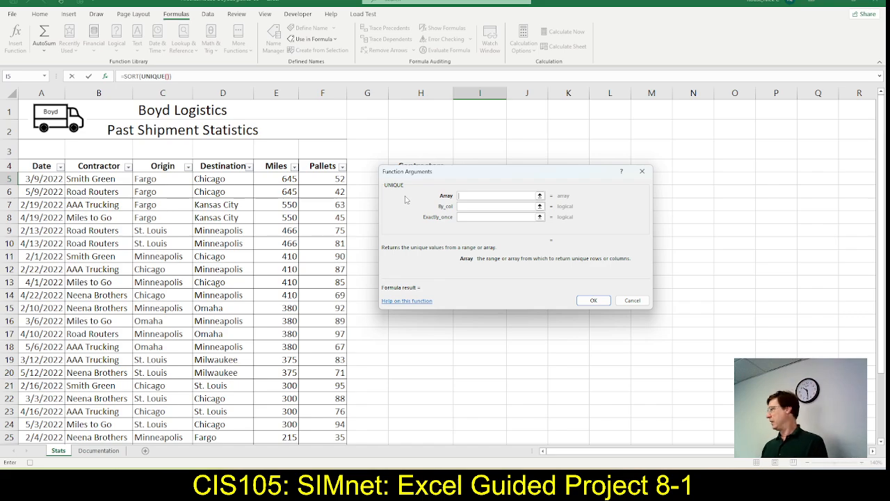
# Switch to SIMnet, mark step 6i as complete, and read step 6j
pyautogui.hotkey('alt', 'Tab')
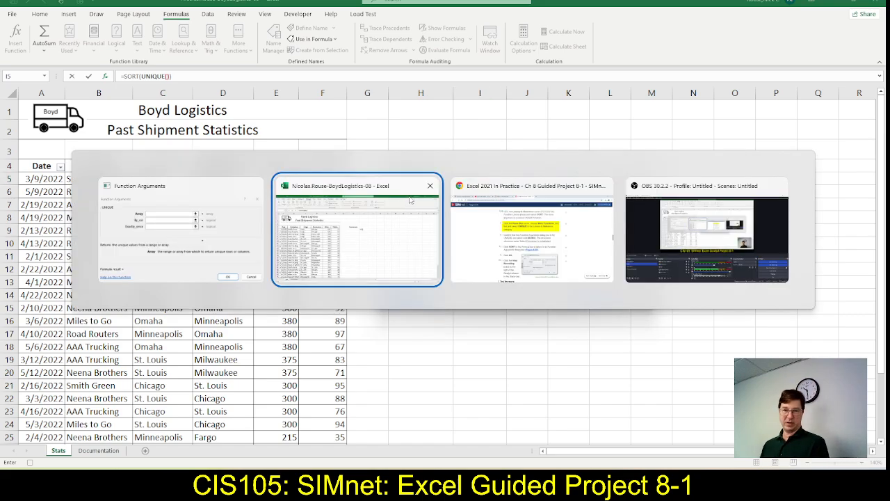
pyautogui.hotkey('alt', 'Tab')
pyautogui.hotkey('alt', 'shift', 'Tab')
pyautogui.hotkey('alt', 'Tab')
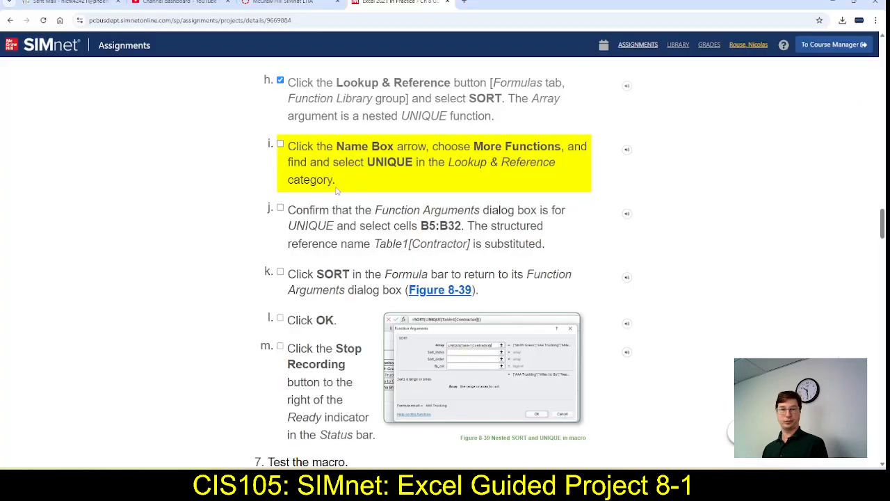
pyautogui.click(281, 144)
pyautogui.scroll(-2, 295, 198)
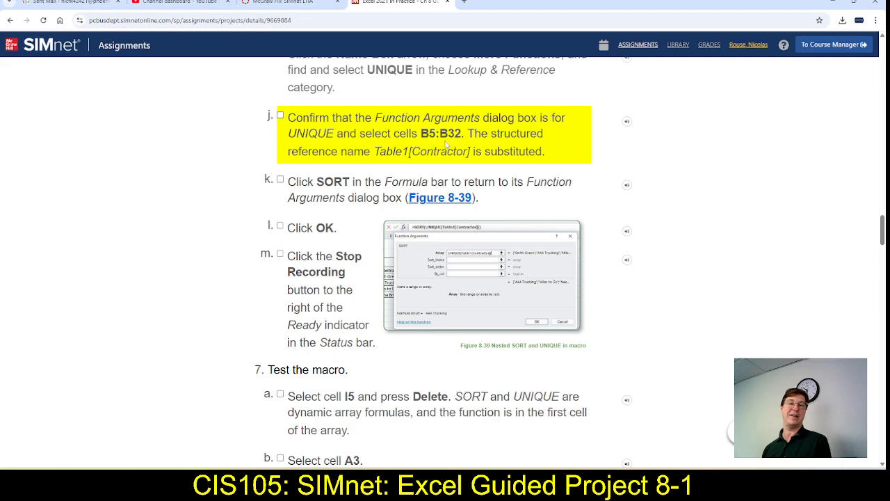
# Switch to Excel and set UNIQUE's Array argument to the Contractor cells B5:B32
pyautogui.hotkey('alt', 'Tab')
pyautogui.hotkey('alt', 'Tab')
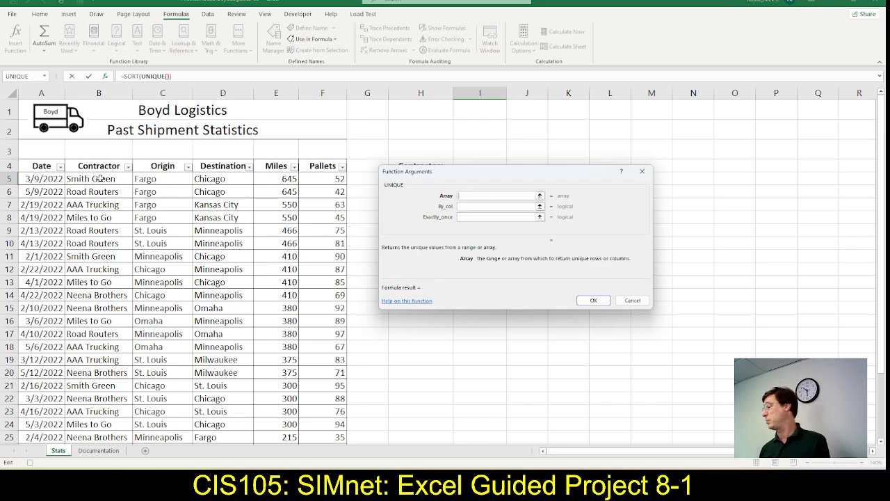
pyautogui.moveTo(99, 179); pyautogui.dragTo(90, 367)
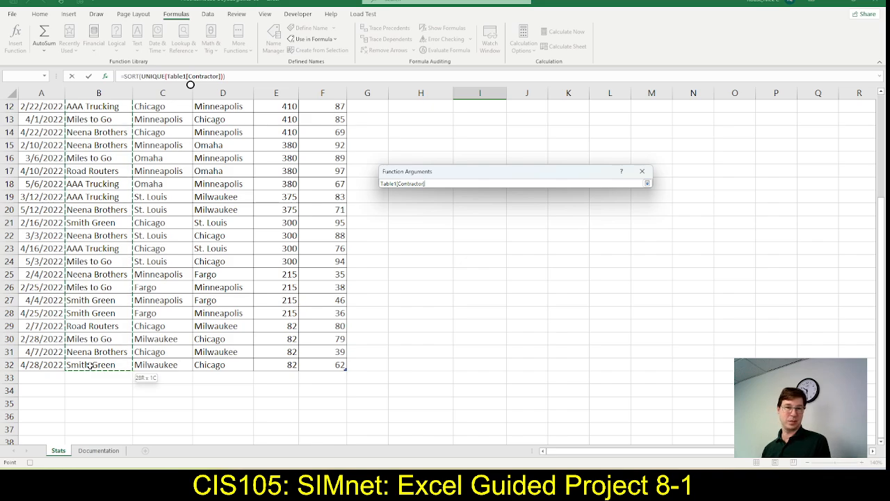
pyautogui.moveTo(91, 365); pyautogui.dragTo(90, 365)
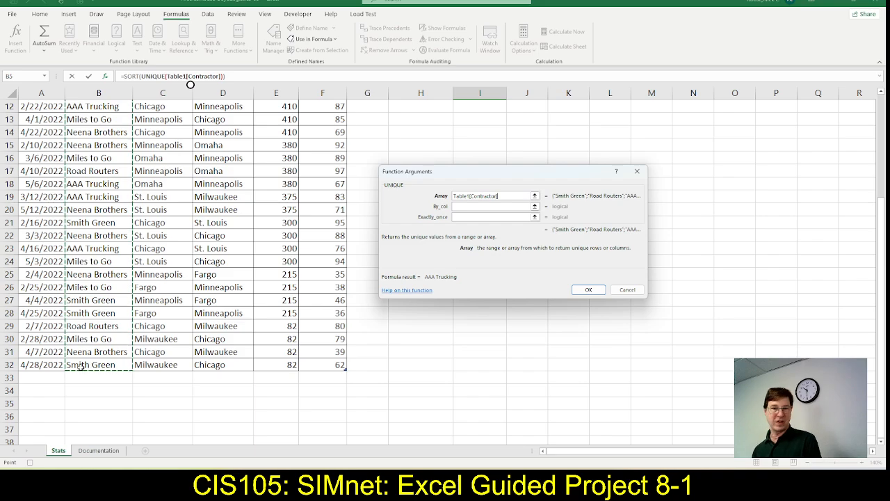
# Mark step 6j as complete in SIMnet, then return to the SORT function's arguments in Excel
pyautogui.hotkey('alt', 'Tab')
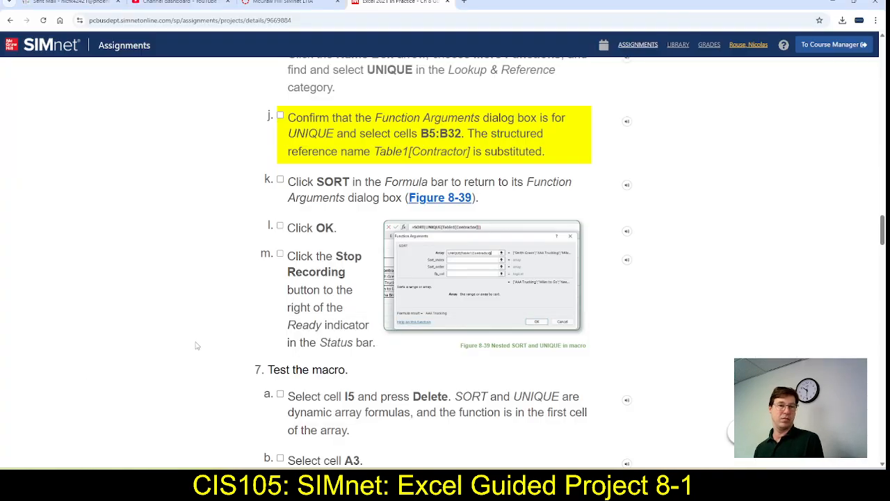
pyautogui.click(281, 116)
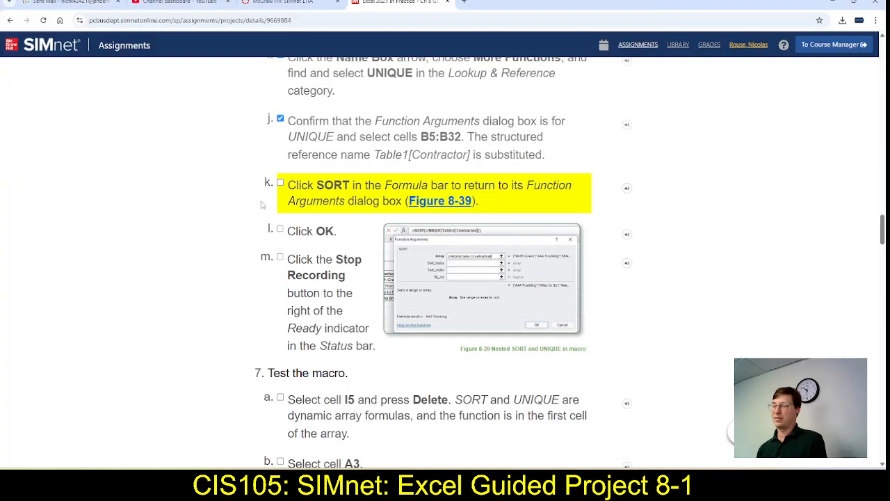
pyautogui.scroll(-1, 263, 204)
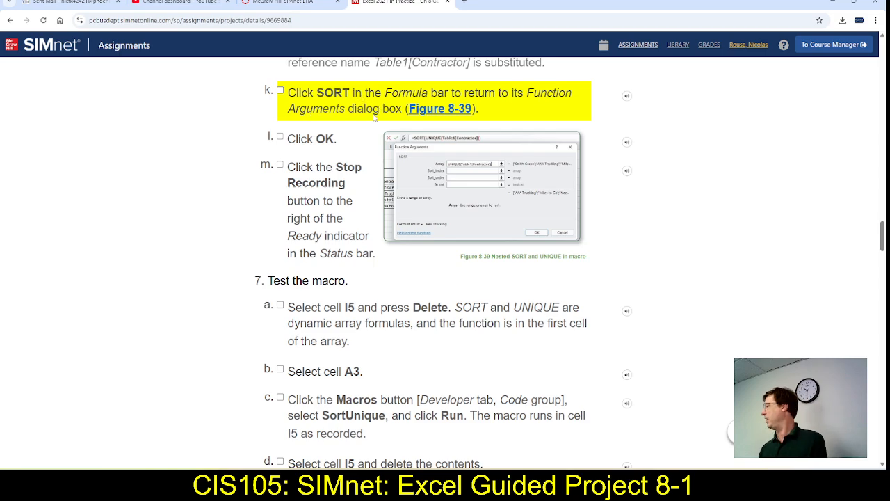
pyautogui.hotkey('alt', 'Tab')
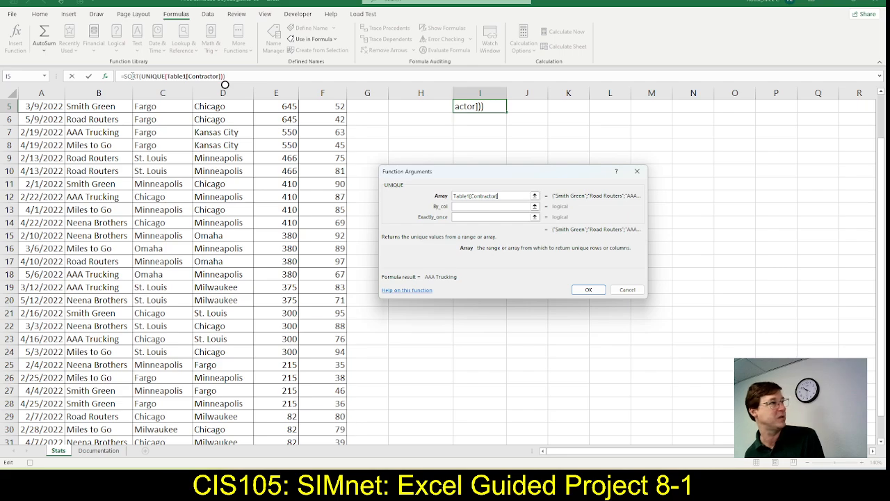
pyautogui.click(131, 76)
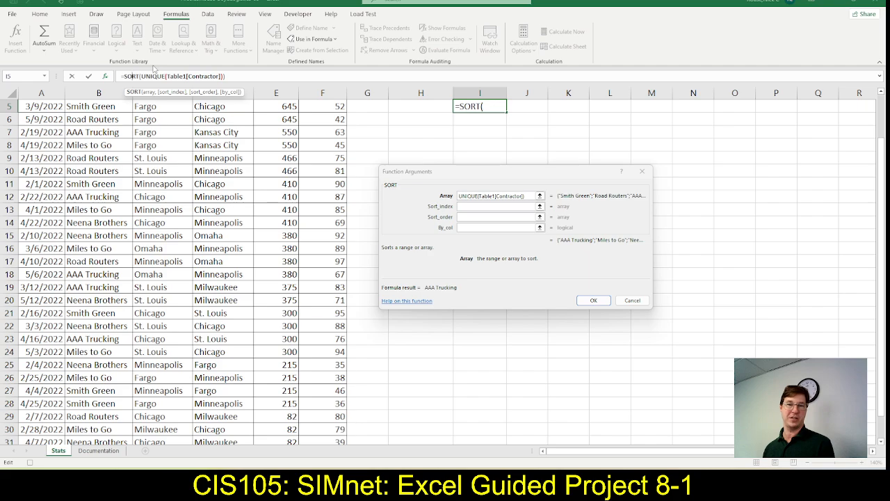
# Switch to SIMnet and mark steps 6k and 6l as complete
pyautogui.hotkey('alt', 'Tab')
pyautogui.hotkey('alt', 'Tab')
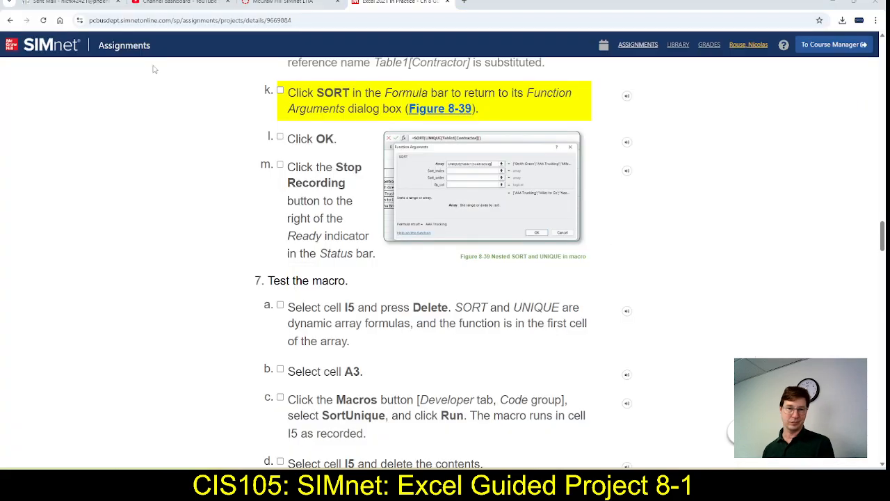
pyautogui.click(280, 90)
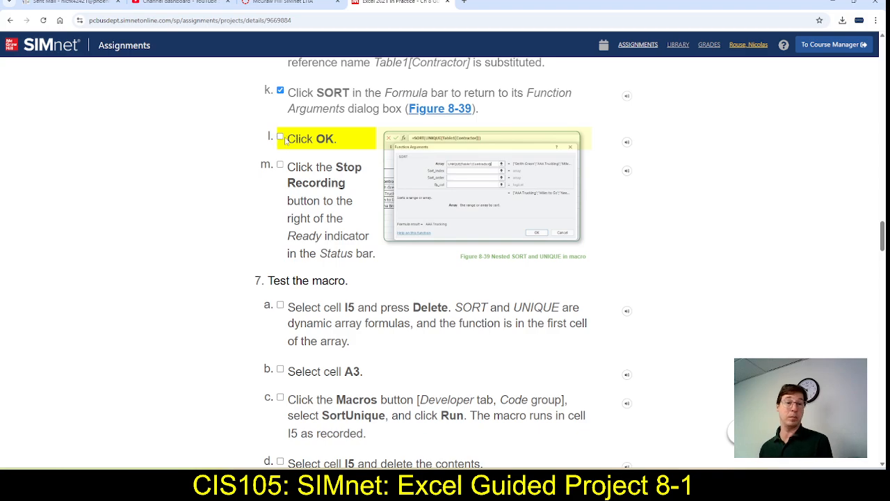
pyautogui.click(280, 137)
# Switch to Excel, accept the nested SORT and UNIQUE formula in I5, and switch back to SIMnet
pyautogui.hotkey('alt', 'Tab')
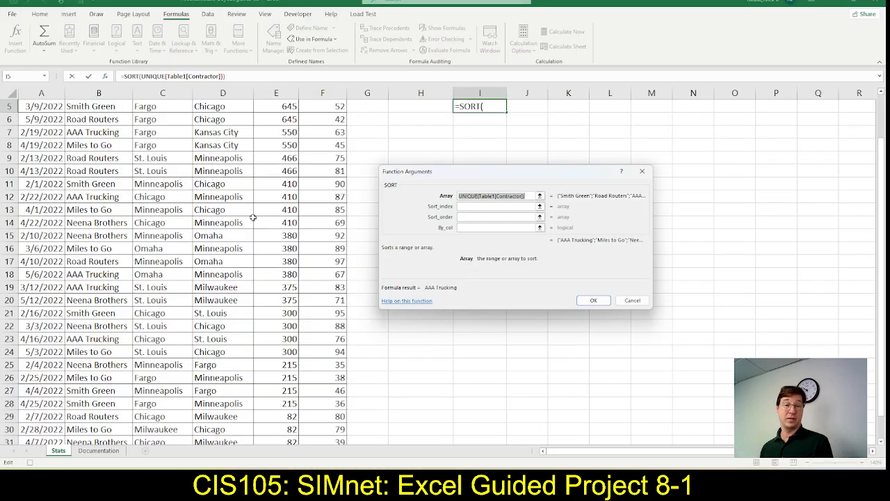
pyautogui.click(588, 300)
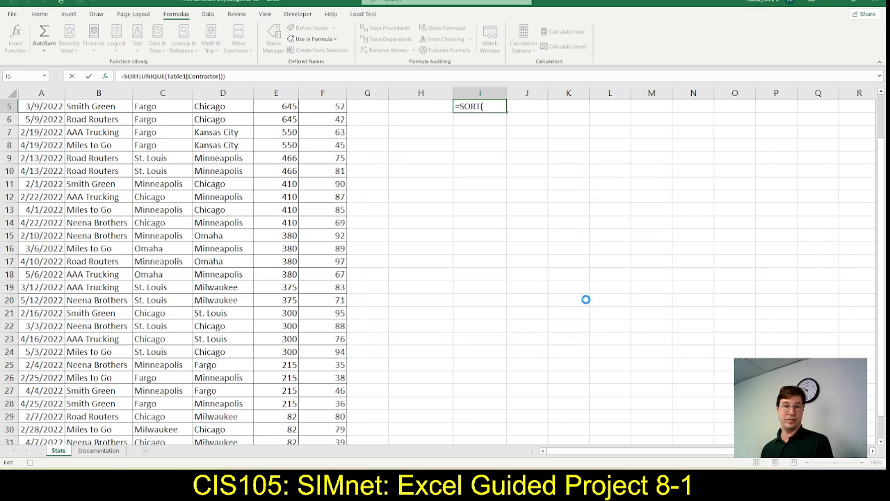
pyautogui.scroll(1, 562, 310)
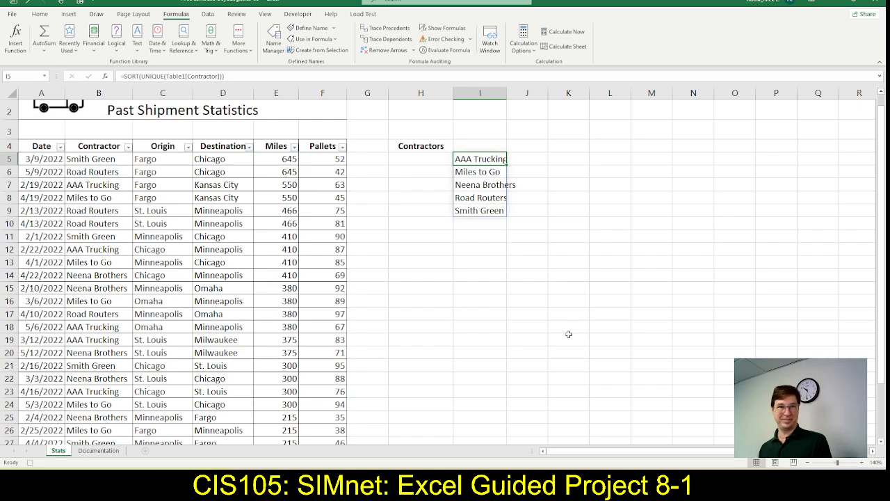
pyautogui.hotkey('alt', 'Tab')
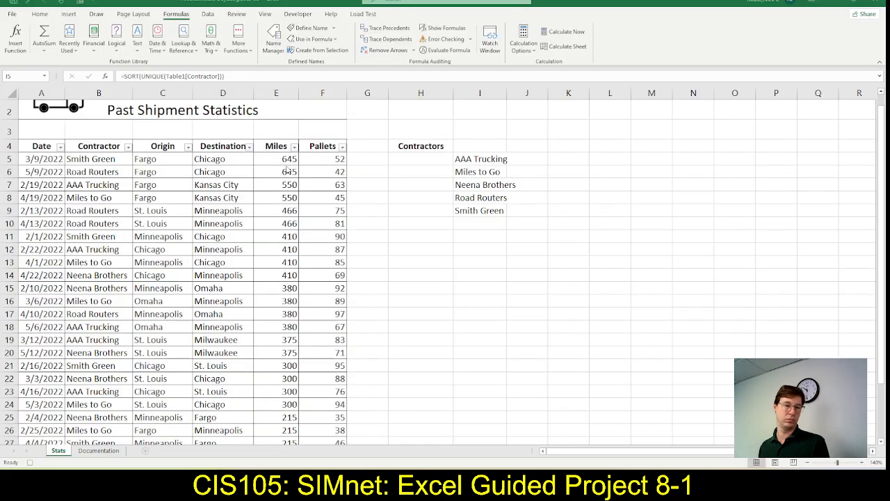
# Stop the macro recording in Excel and show the Developer commands, then mark step 6m as complete in SIMnet
pyautogui.hotkey('alt', 'Tab')
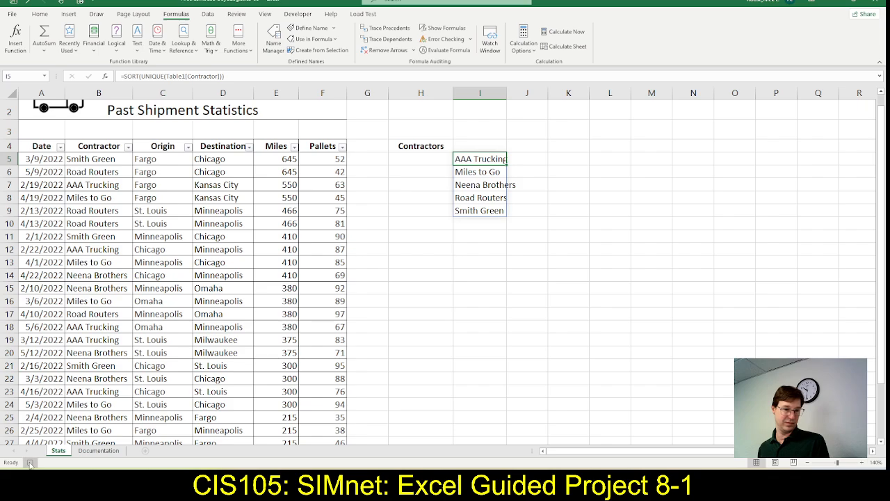
pyautogui.click(298, 14)
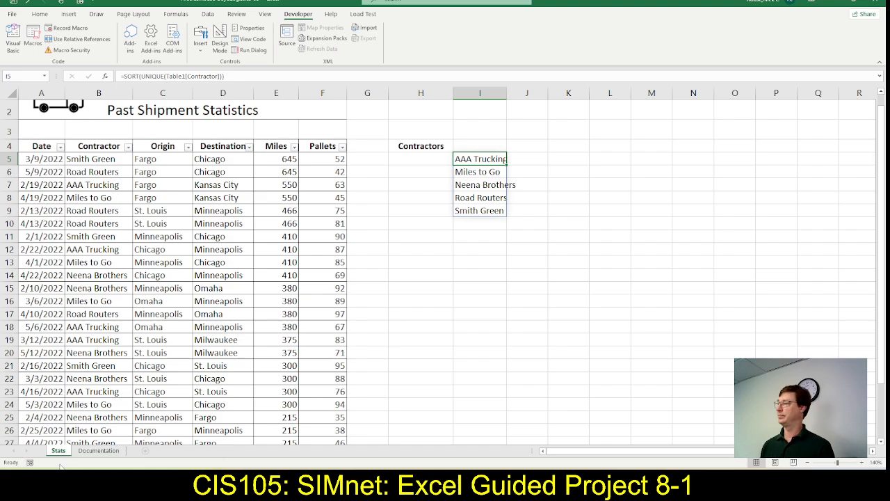
pyautogui.hotkey('alt', 'Tab')
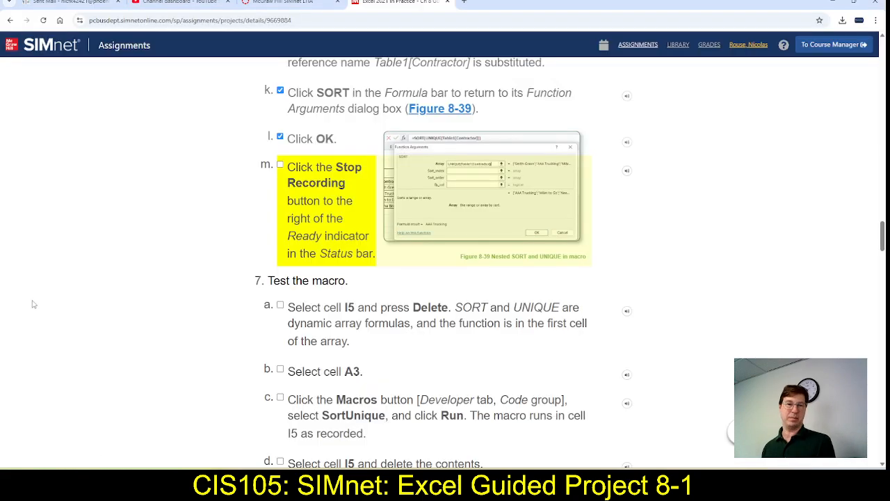
pyautogui.click(279, 166)
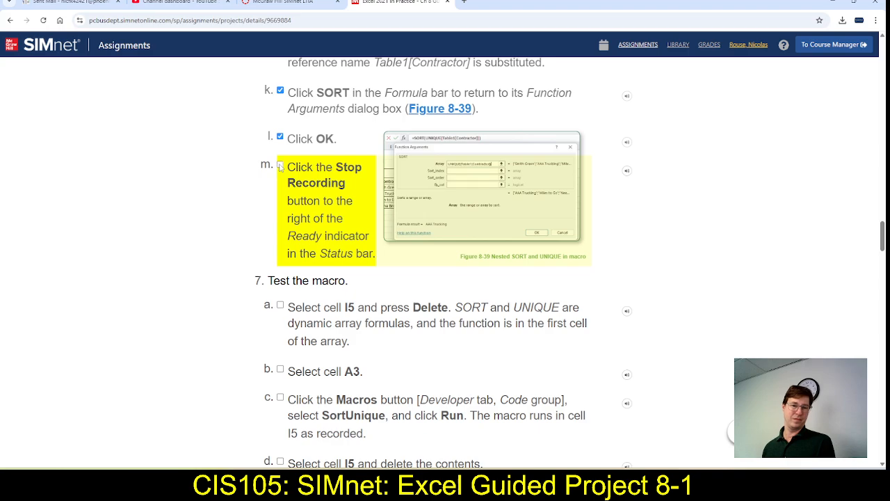
# Switch to Excel and delete the formula in cell I5, then mark step 7a as complete in SIMnet
pyautogui.hotkey('alt', 'Tab')
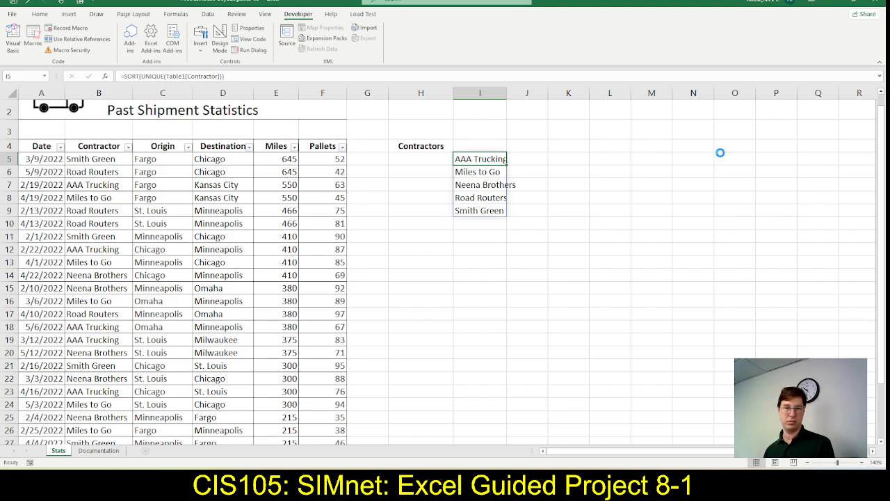
pyautogui.press('Delete')
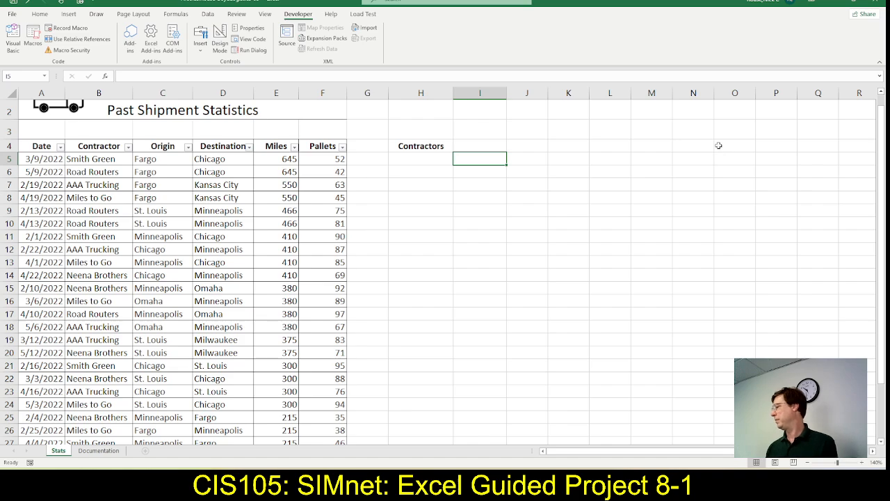
pyautogui.hotkey('alt', 'Tab')
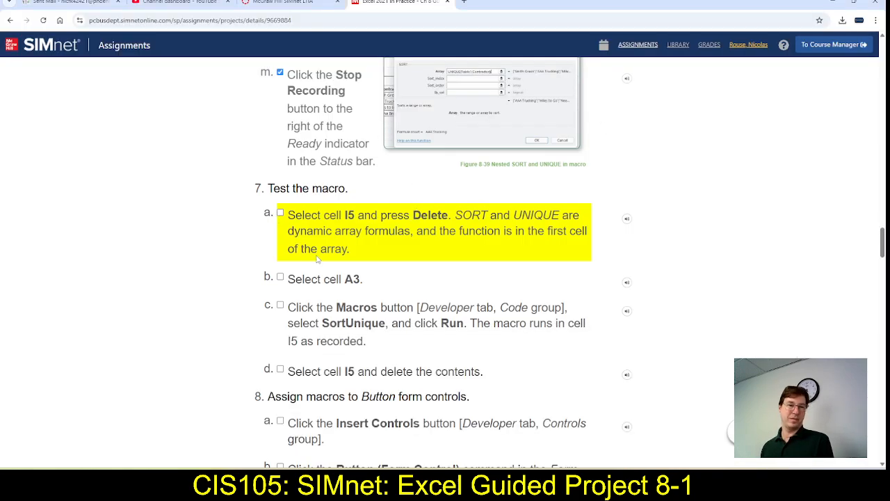
pyautogui.click(281, 214)
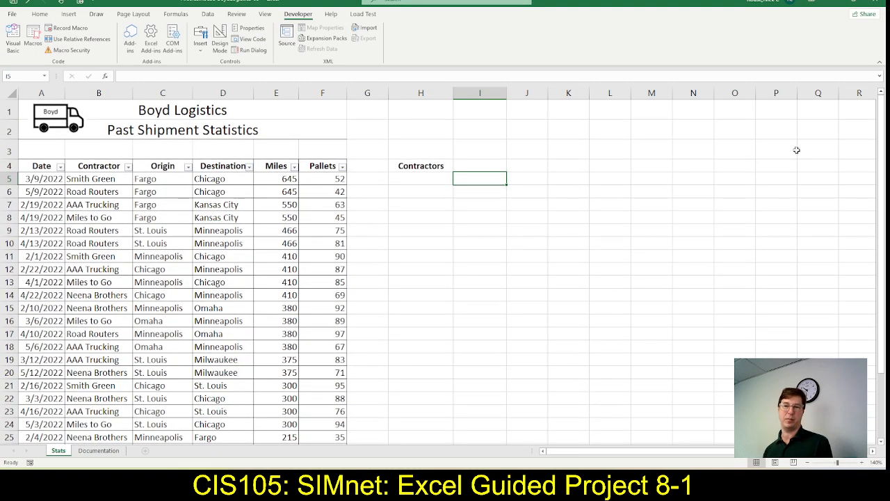
# Run the SortUnique macro in Excel, then switch to SIMnet and mark steps 7b, 7c and 7d as complete
pyautogui.click(795, 149)
pyautogui.click(819, 312)
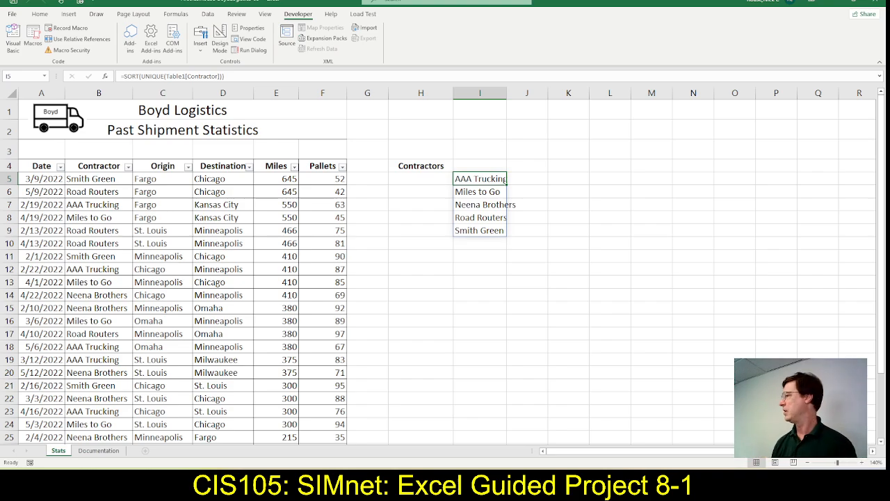
pyautogui.hotkey('alt', 'Tab')
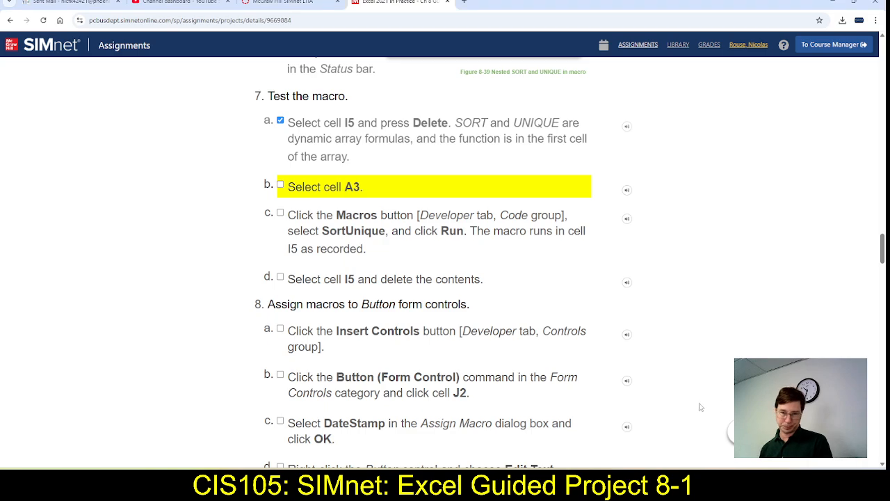
pyautogui.click(281, 185)
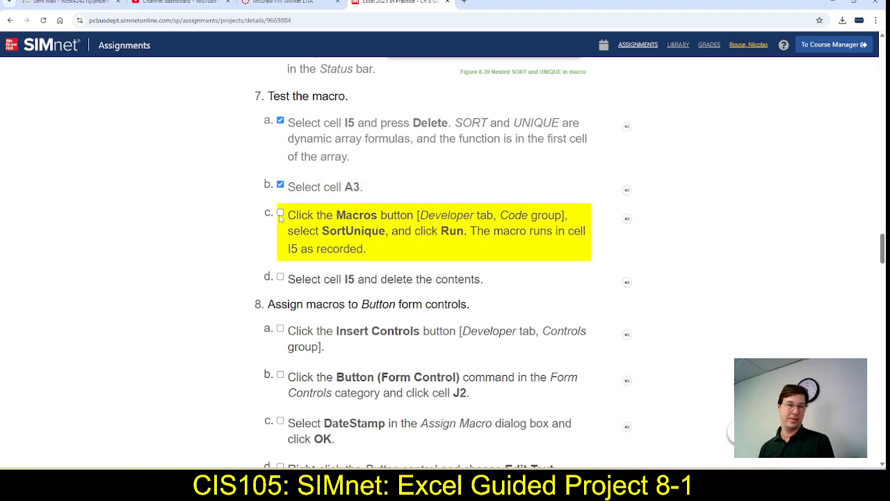
pyautogui.click(280, 214)
pyautogui.click(280, 278)
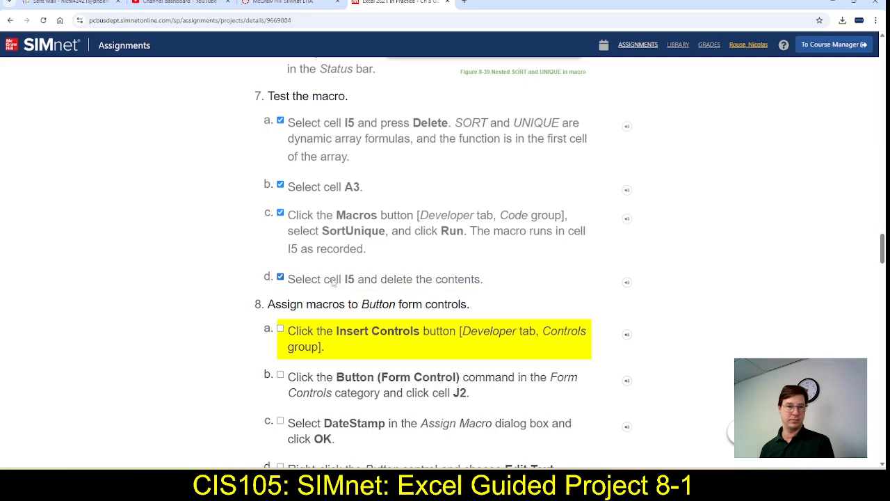
pyautogui.scroll(-2, 347, 268)
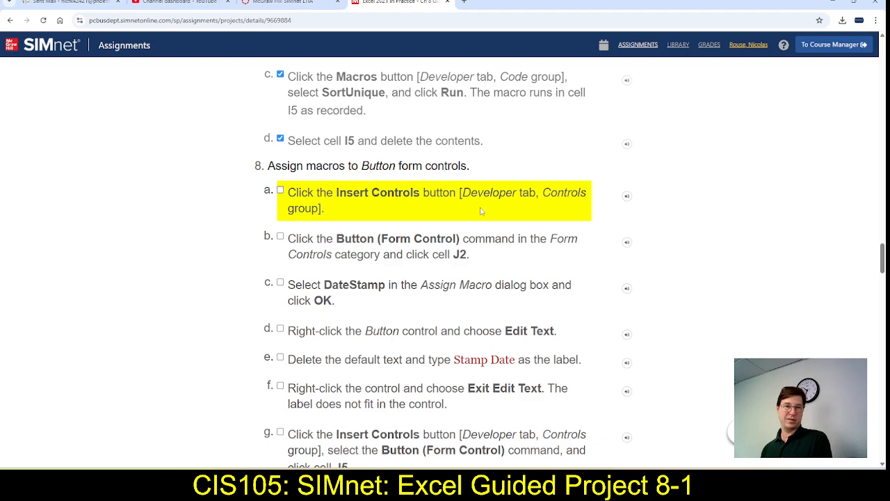
# Switch to Excel, delete the contents of cell I5, and return to the step 8 instructions in SIMnet
pyautogui.hotkey('alt', 'Tab')
pyautogui.hotkey('alt', 'Tab')
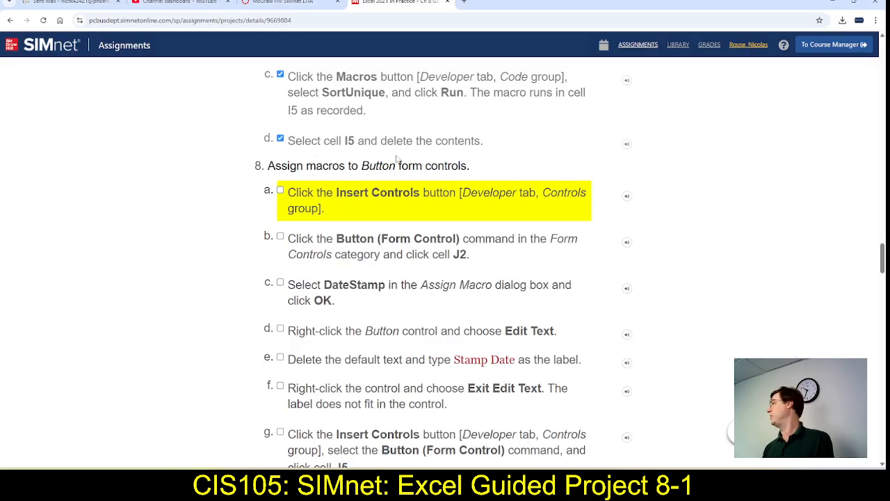
pyautogui.hotkey('alt', 'Tab')
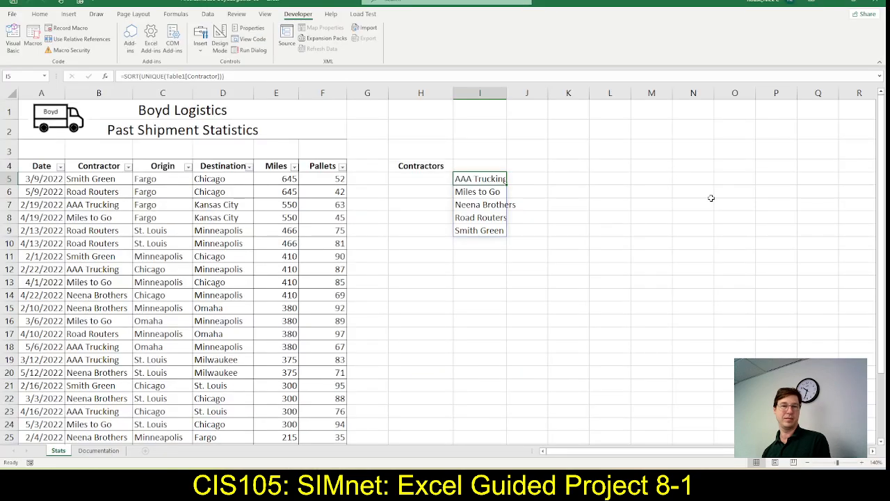
pyautogui.press('Delete')
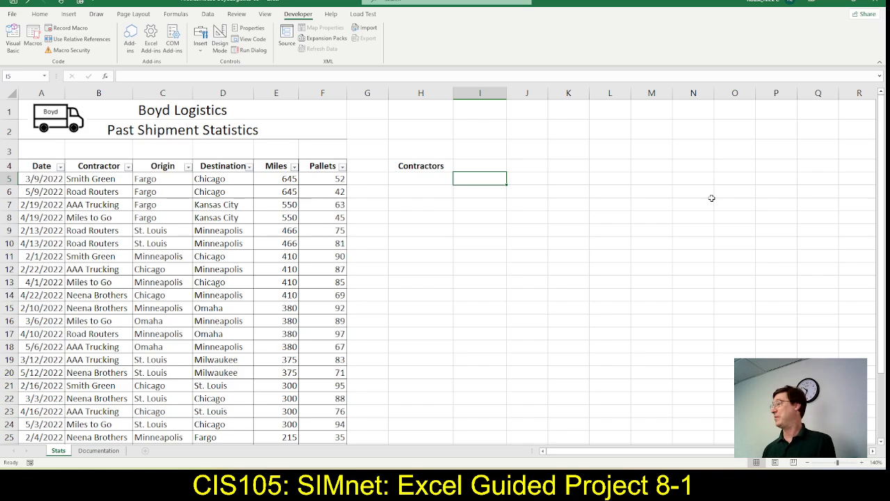
pyautogui.hotkey('alt', 'Tab')
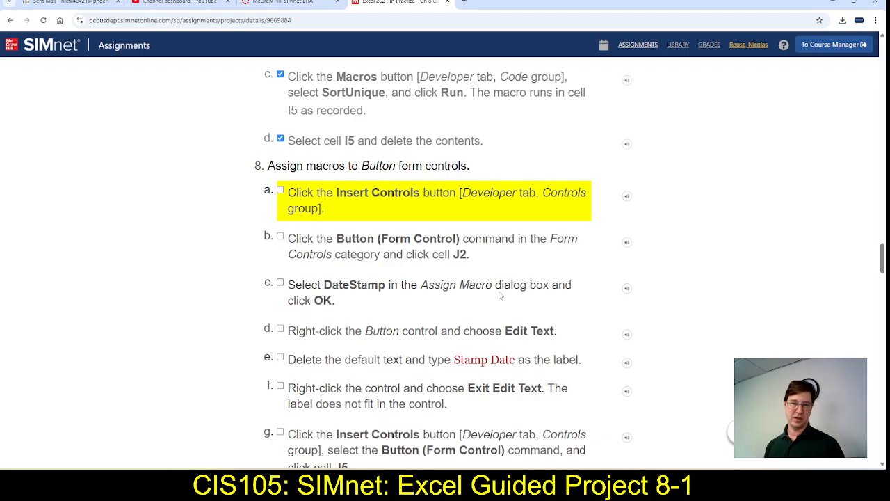
pyautogui.scroll(-1, 453, 315)
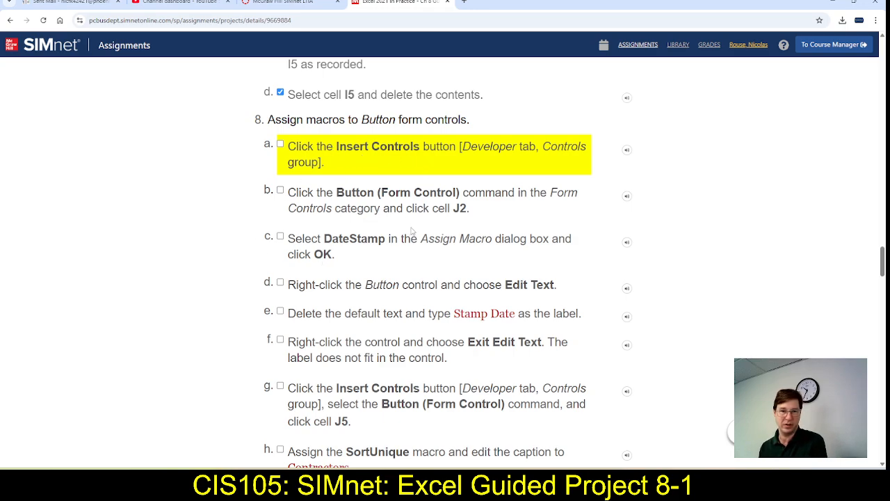
# Switch to Excel and choose the Button form control for insertion, then mark step 8a as complete in SIMnet
pyautogui.hotkey('alt', 'Tab')
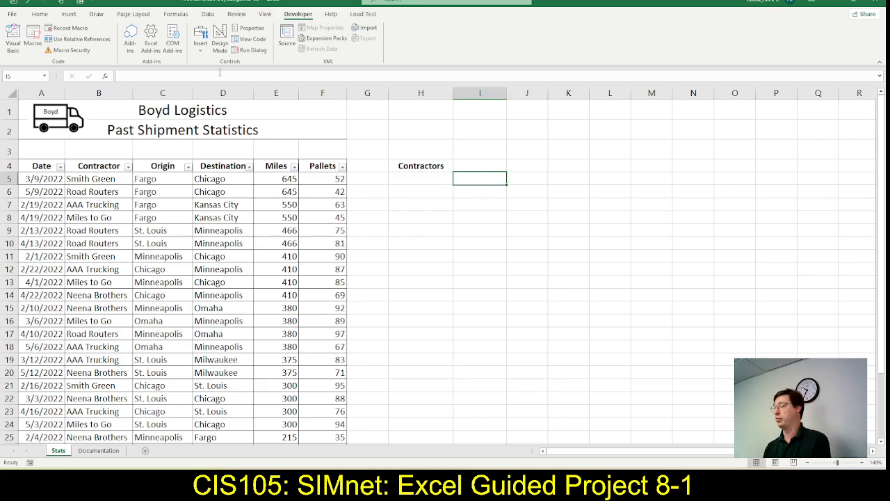
pyautogui.click(199, 49)
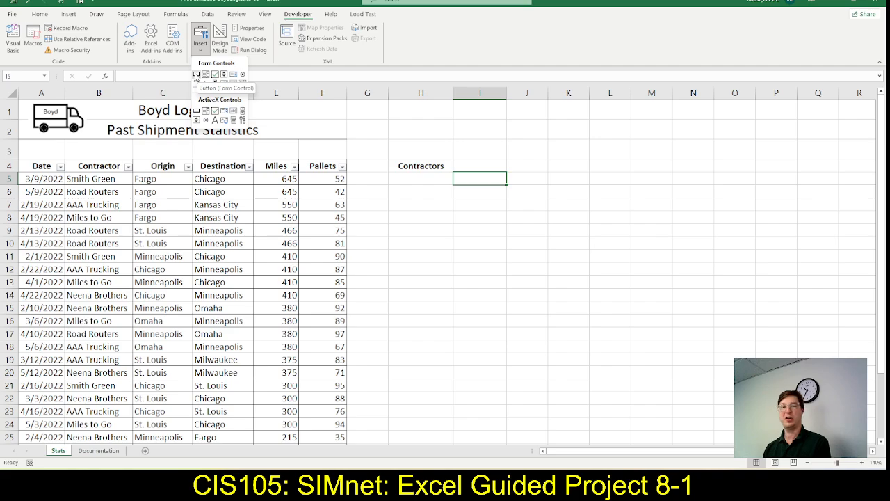
pyautogui.click(196, 74)
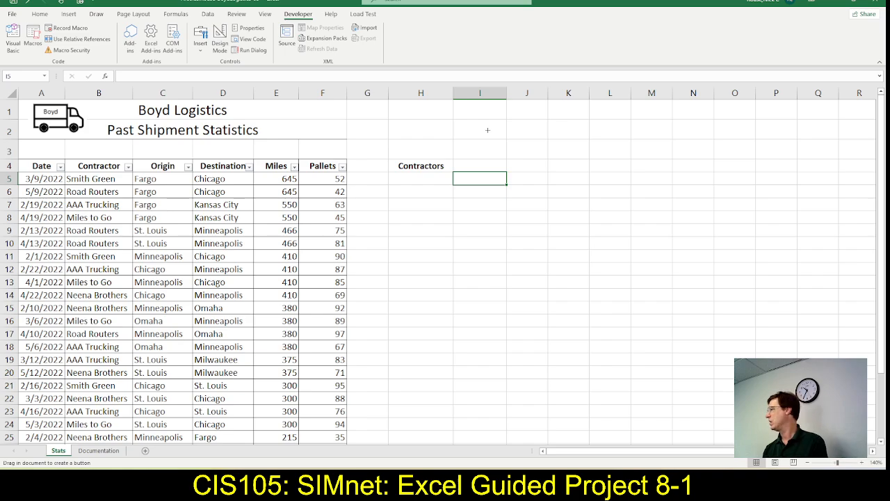
pyautogui.hotkey('alt', 'Tab')
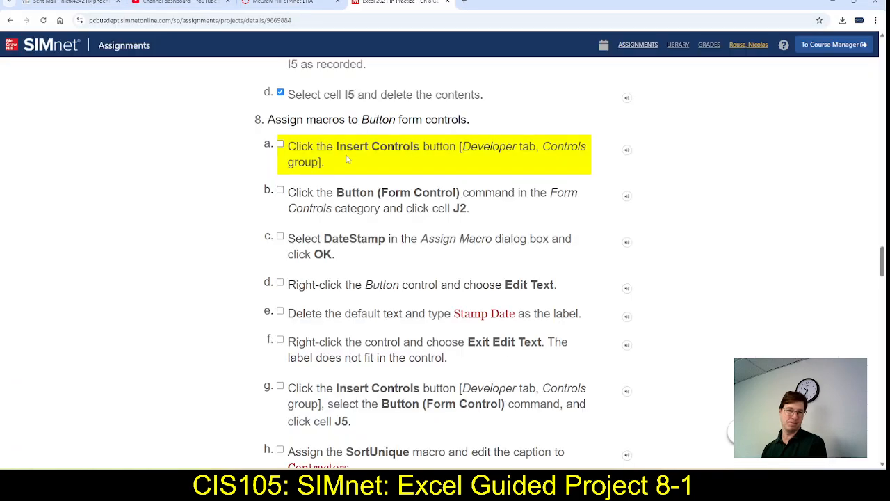
pyautogui.click(280, 144)
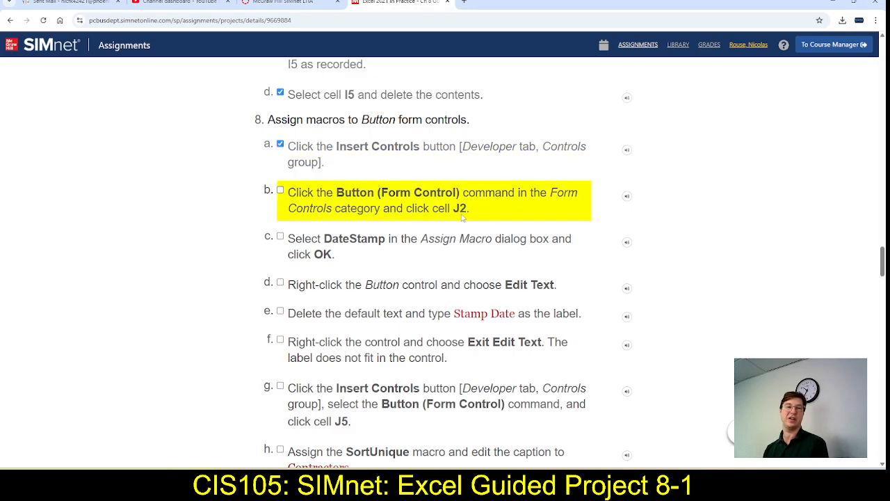
# Switch to Excel, place the button at cell J2 with the DateStamp macro assigned, and enlarge it to fit its label
pyautogui.hotkey('alt', 'Tab')
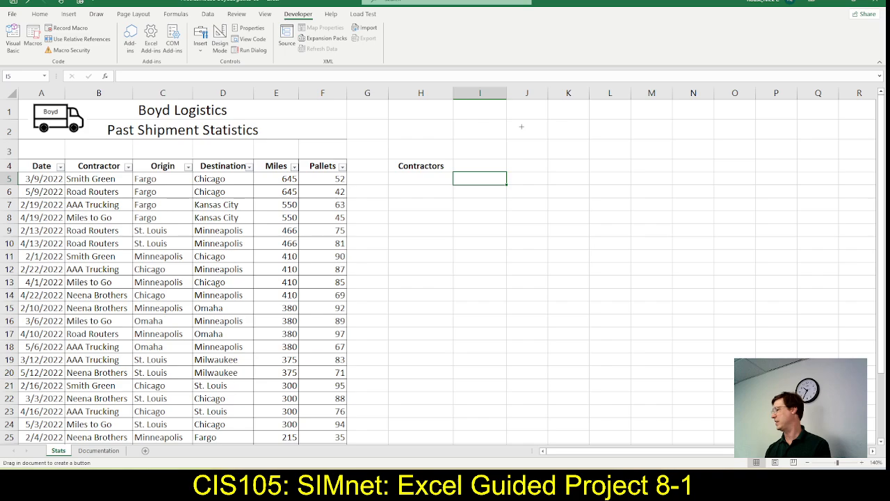
pyautogui.click(522, 126)
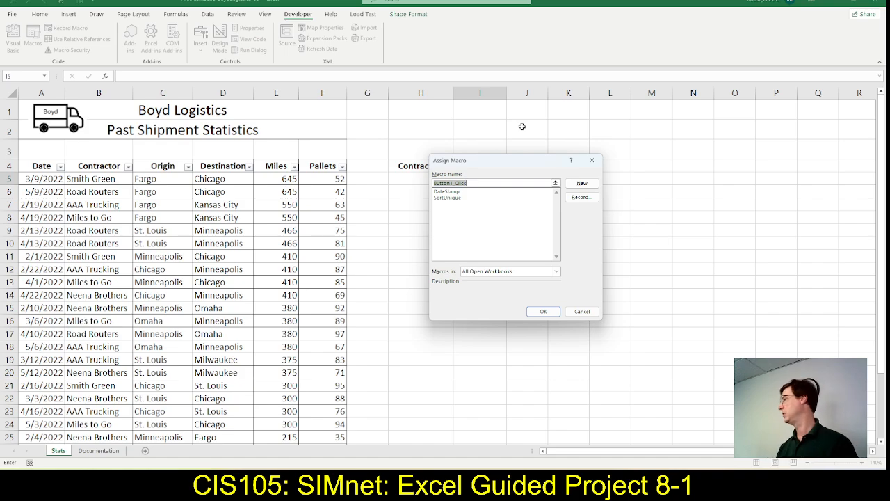
pyautogui.click(463, 192)
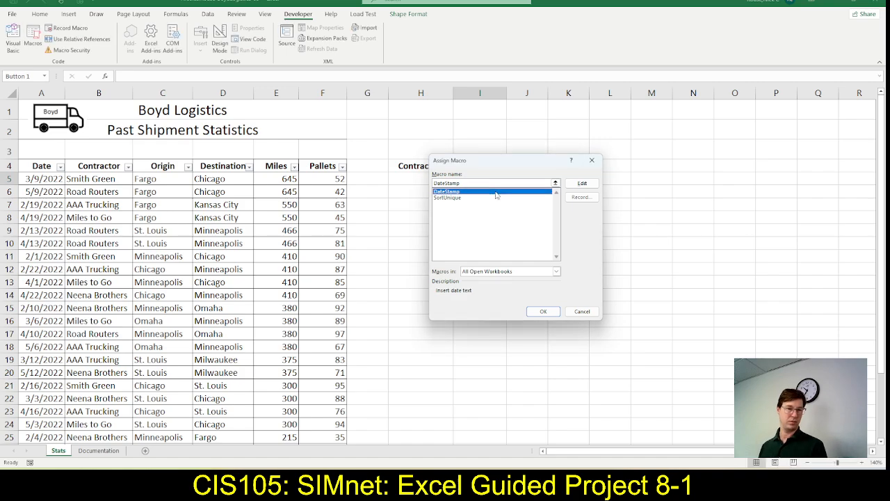
pyautogui.hotkey('alt', 'Tab')
pyautogui.hotkey('alt', 'Tab')
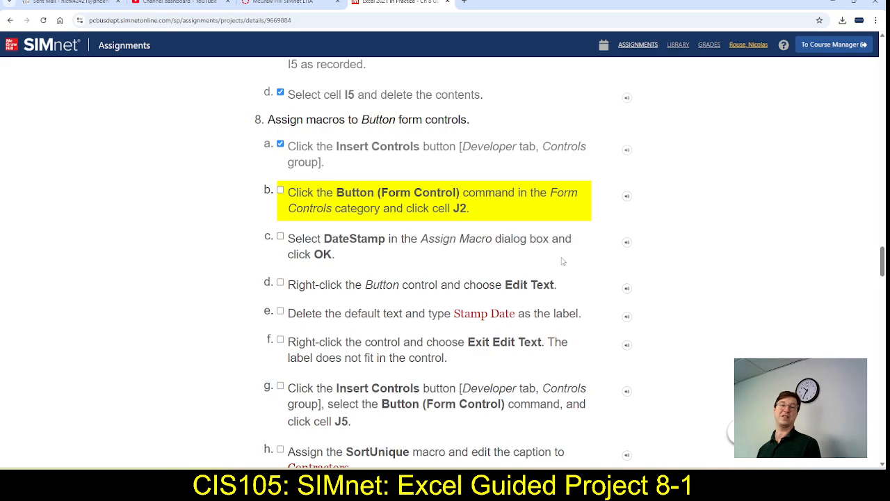
pyautogui.hotkey('alt', 'Tab')
pyautogui.hotkey('alt', 'Tab')
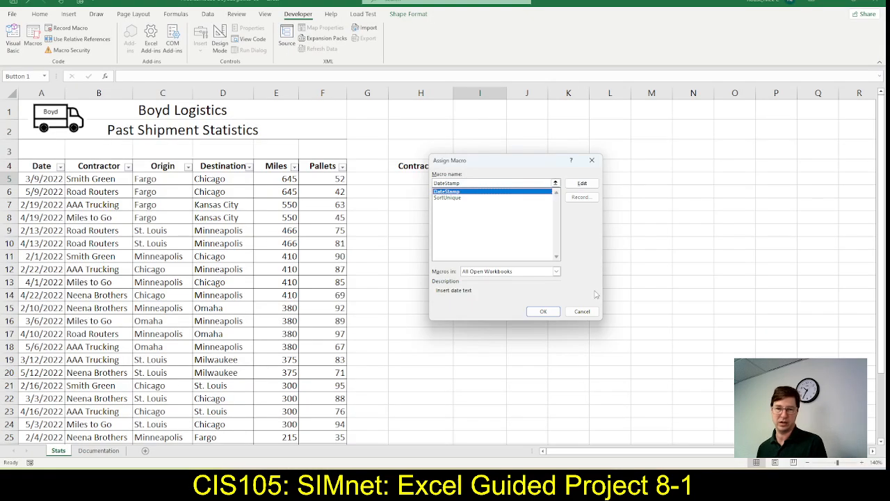
pyautogui.click(545, 312)
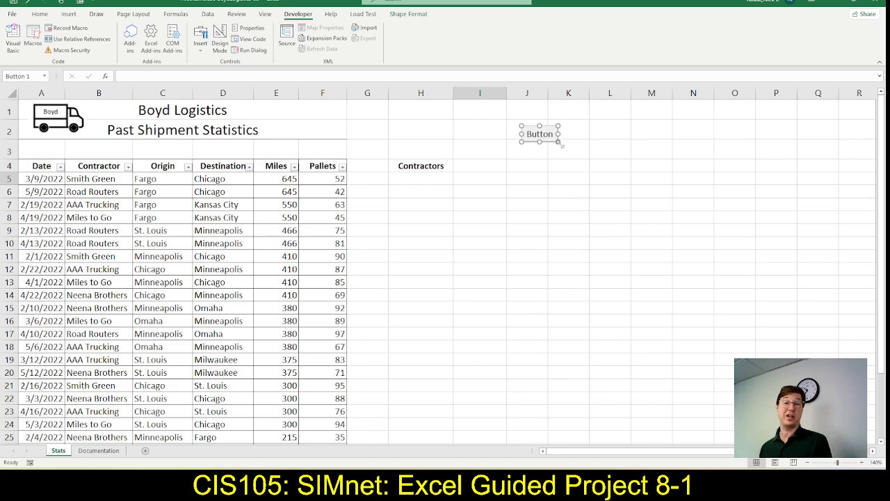
pyautogui.moveTo(561, 143); pyautogui.dragTo(597, 145)
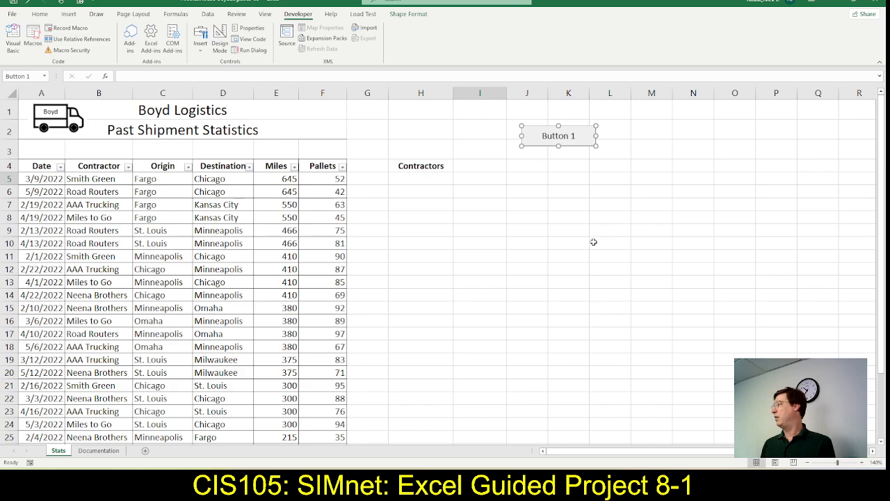
# Switch to SIMnet and mark steps 8b and 8c as complete
pyautogui.hotkey('alt', 'Tab')
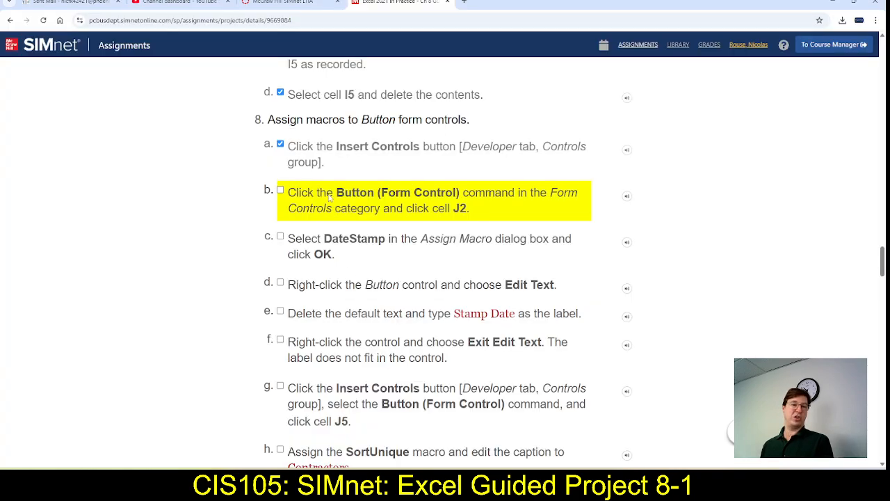
pyautogui.click(280, 191)
pyautogui.click(280, 236)
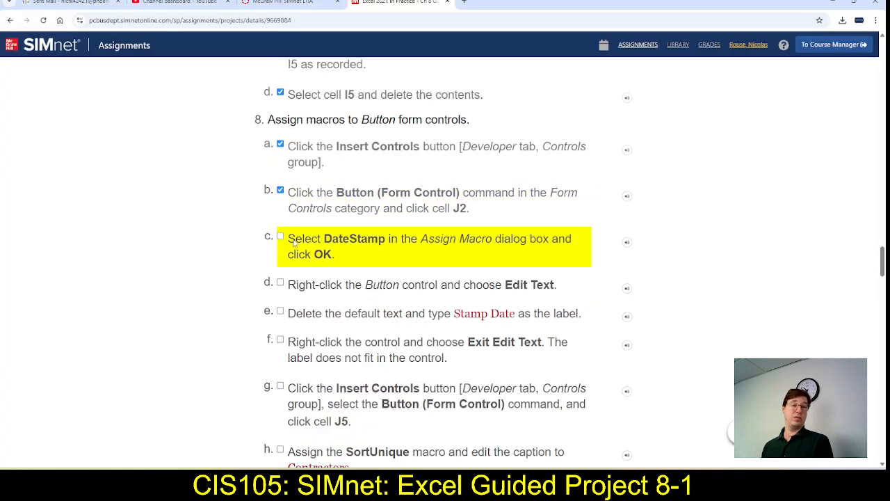
pyautogui.scroll(-2, 368, 294)
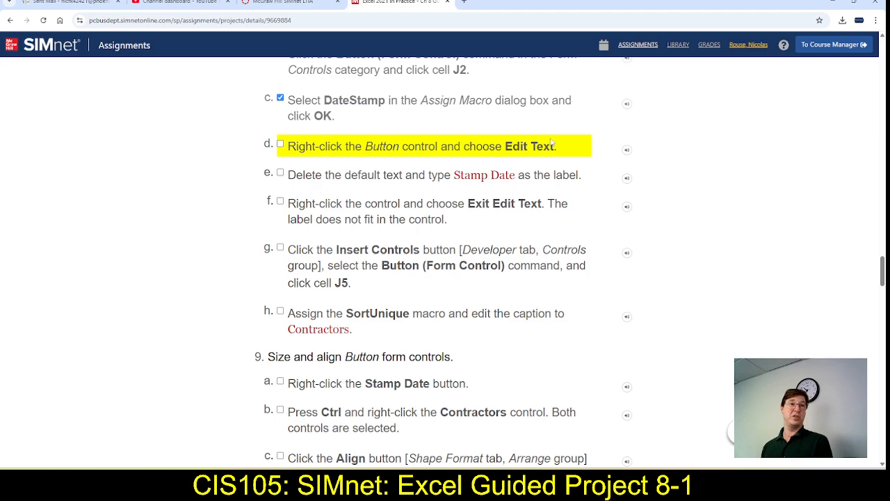
# Switch to Excel and replace the default label of the button at cell J2 with Stamp Date
pyautogui.hotkey('alt', 'Tab')
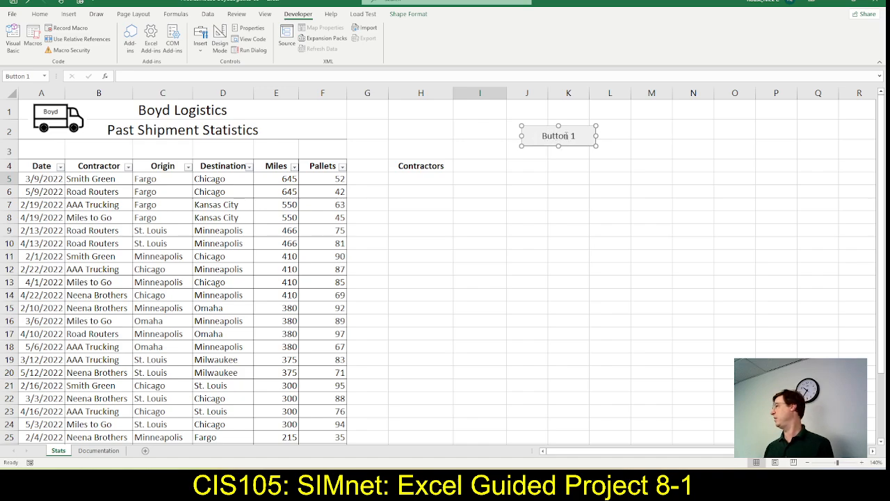
pyautogui.click(559, 136)
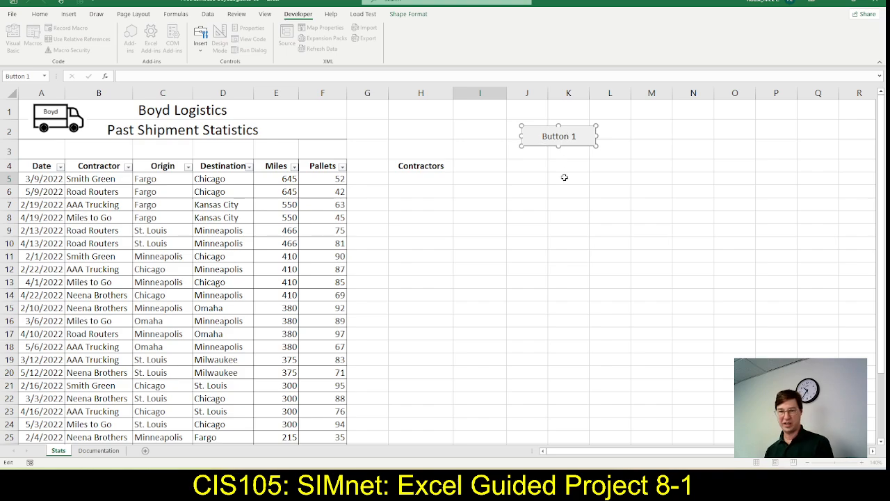
pyautogui.press('BackSpace')
pyautogui.press('BackSpace')
pyautogui.press('BackSpace')
pyautogui.press('Delete')
pyautogui.press('Delete')
pyautogui.press('Delete')
pyautogui.press('Delete')
pyautogui.press('Delete')
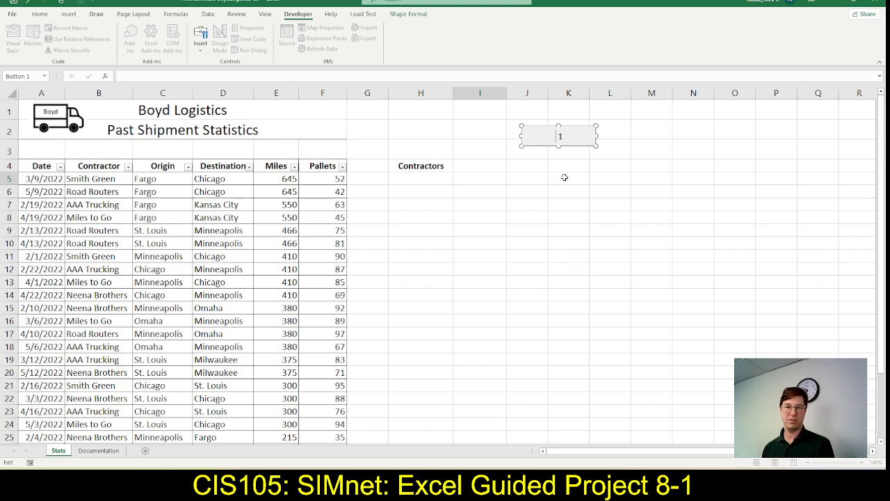
pyautogui.hotkey('alt', 'Tab')
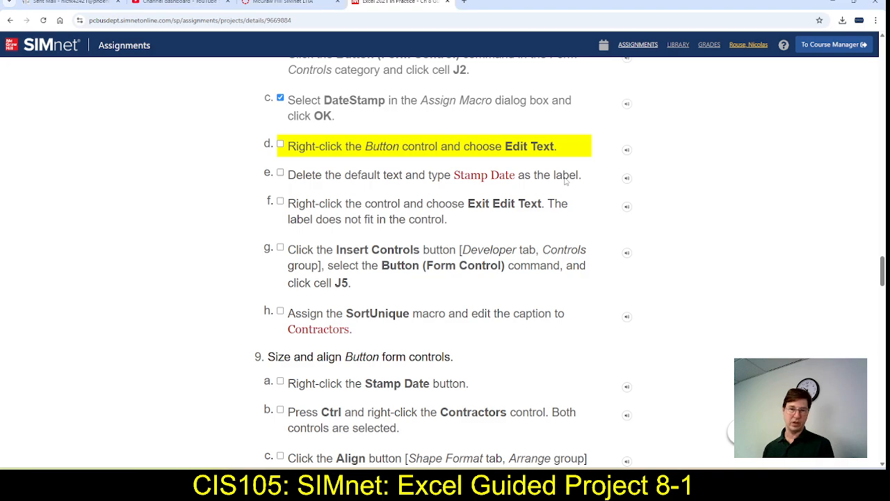
pyautogui.hotkey('alt', 'Tab')
pyautogui.write('Stamp')
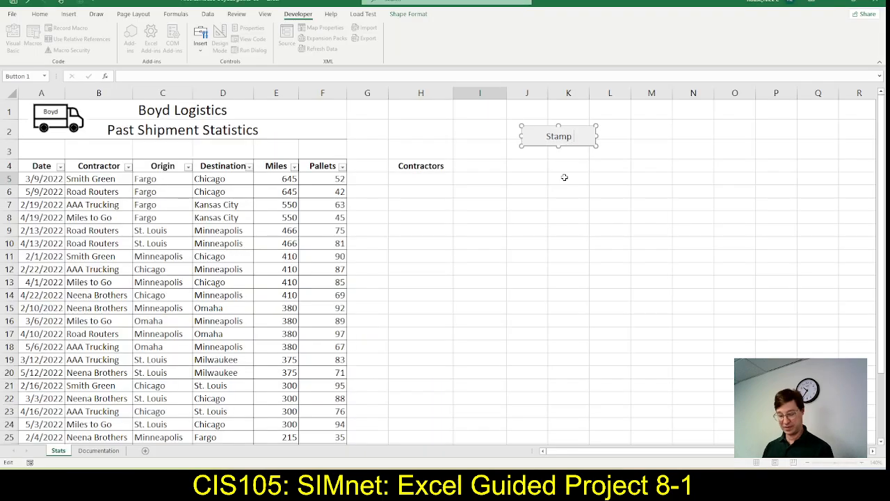
pyautogui.write(' Date')
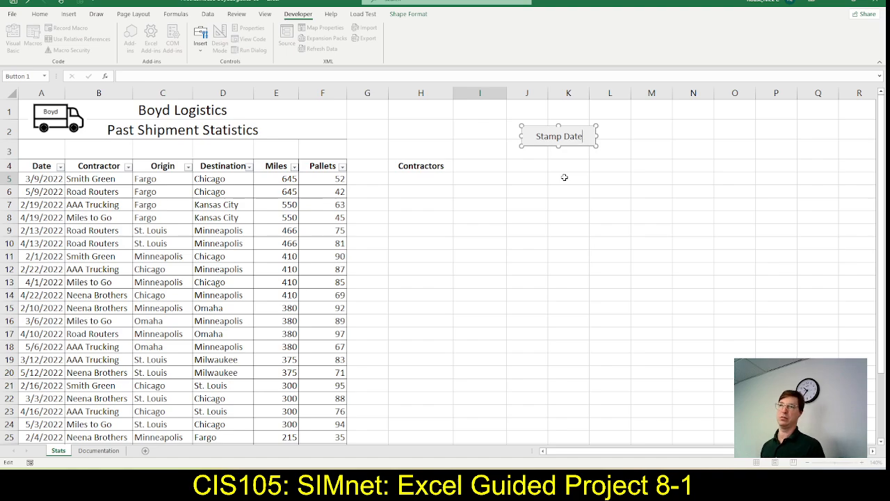
# Switch to SIMnet and mark steps 8d, 8e and 8f as complete
pyautogui.hotkey('alt', 'Tab')
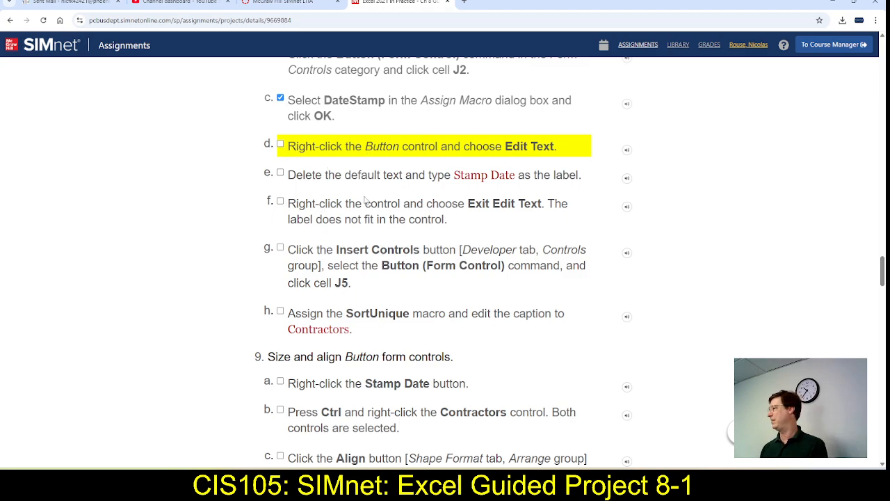
pyautogui.click(281, 144)
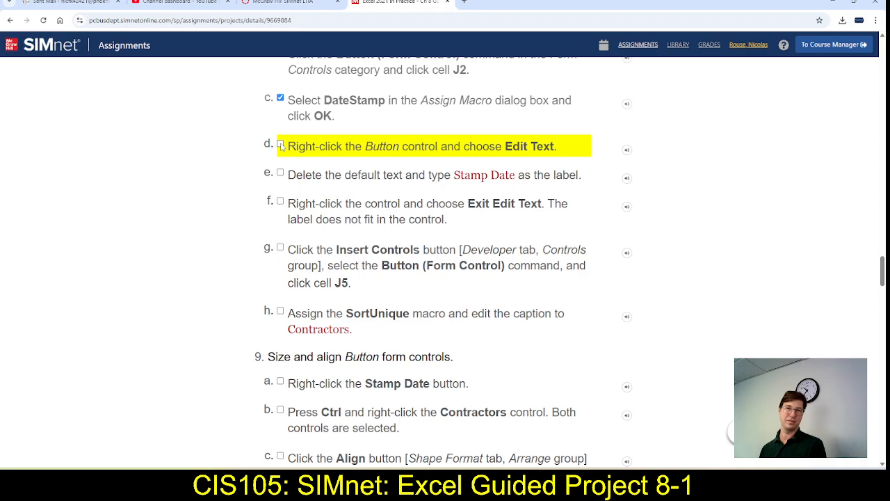
pyautogui.click(280, 177)
pyautogui.click(281, 204)
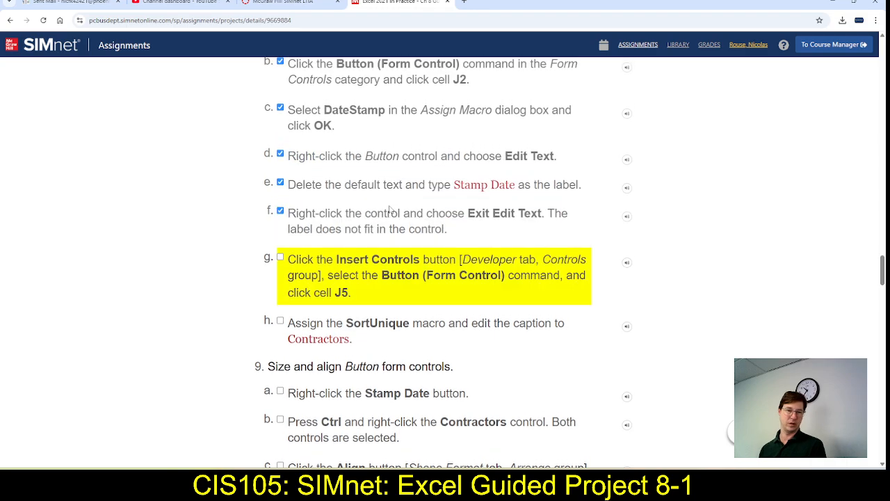
pyautogui.scroll(-1, 407, 210)
# Switch to Excel, deselect the Stamp Date button by selecting cell N3, and return to the step 8g instructions in SIMnet
pyautogui.hotkey('alt', 'Tab')
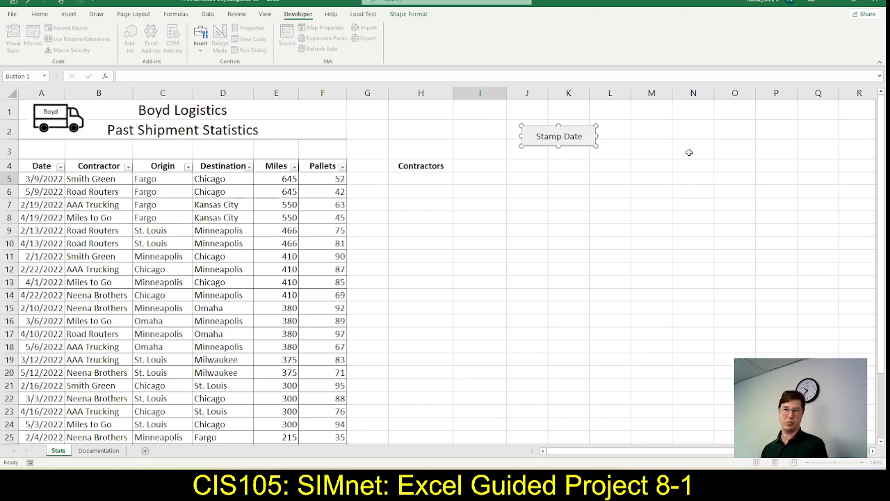
pyautogui.click(689, 152)
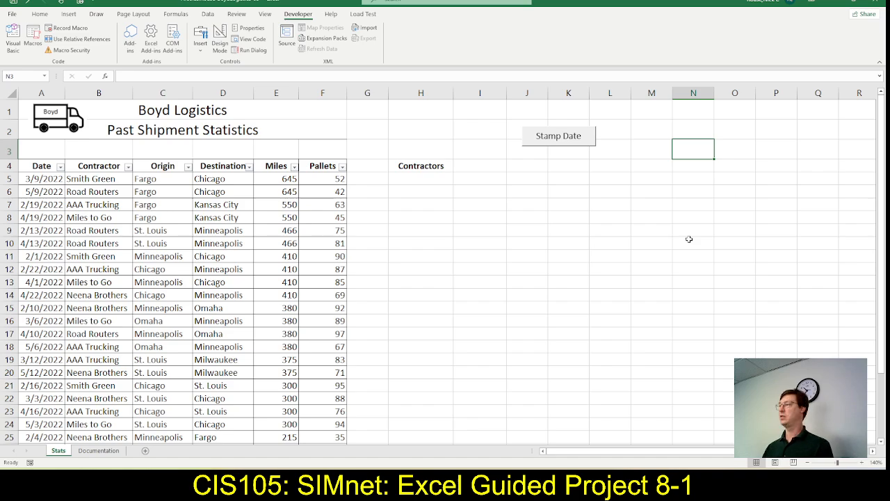
pyautogui.hotkey('alt', 'Tab')
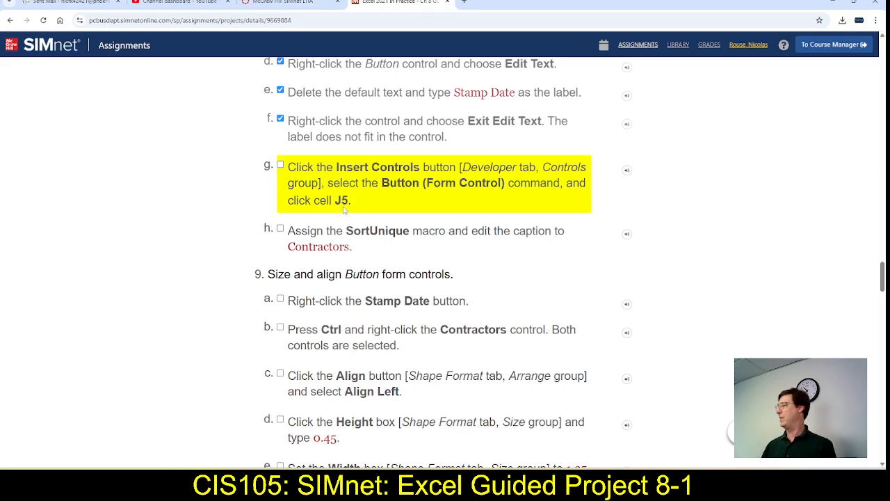
# Switch to Excel, insert a Button form control at cell J5 with the SortUnique macro assigned, and enlarge it to the Stamp Date button's width
pyautogui.hotkey('alt', 'Tab')
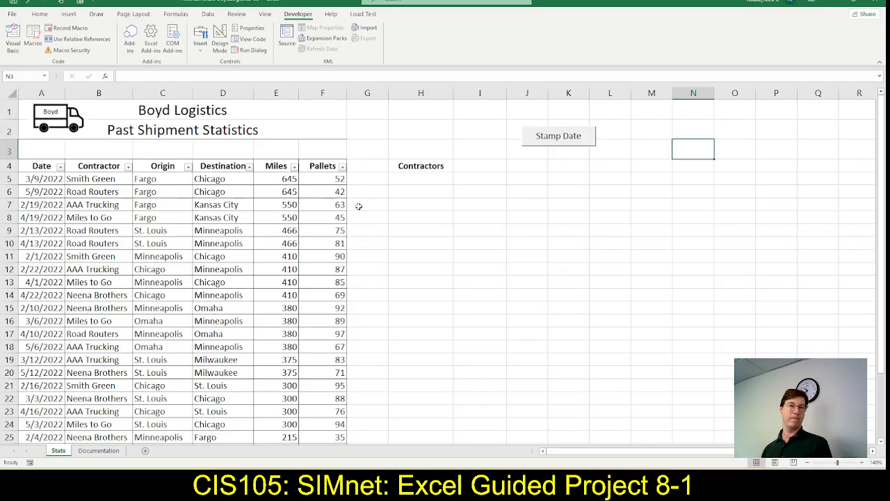
pyautogui.click(198, 47)
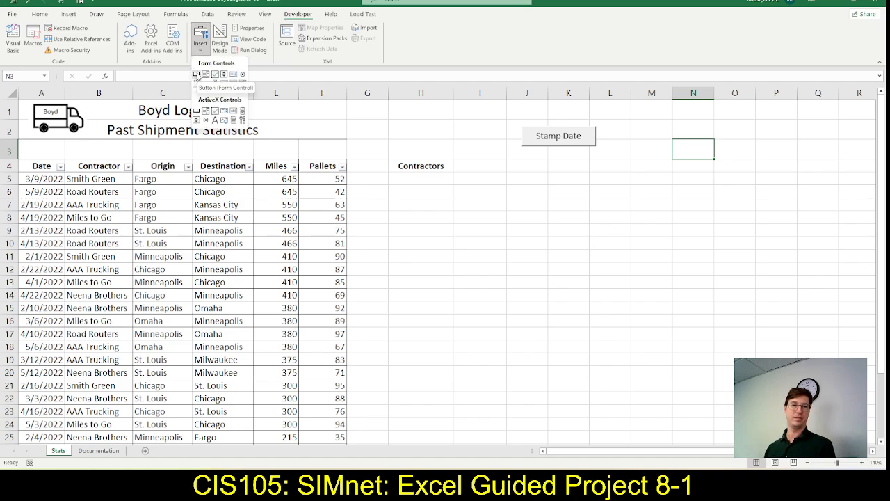
pyautogui.click(197, 74)
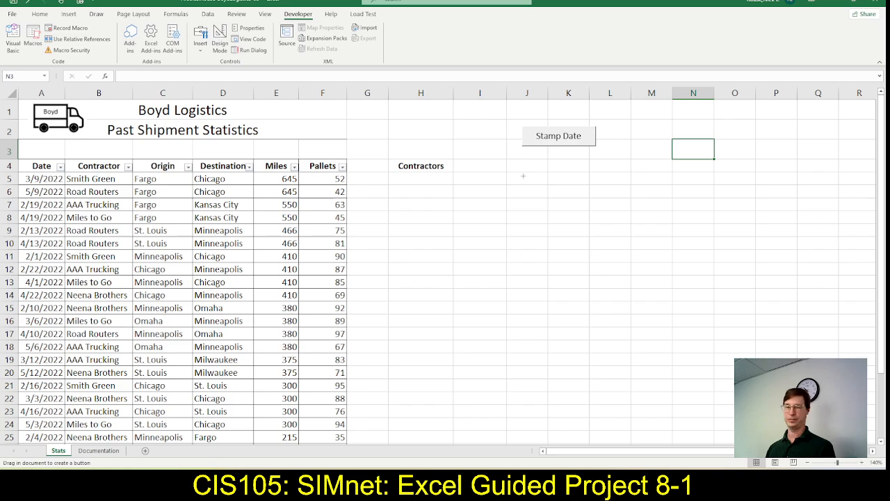
pyautogui.click(523, 176)
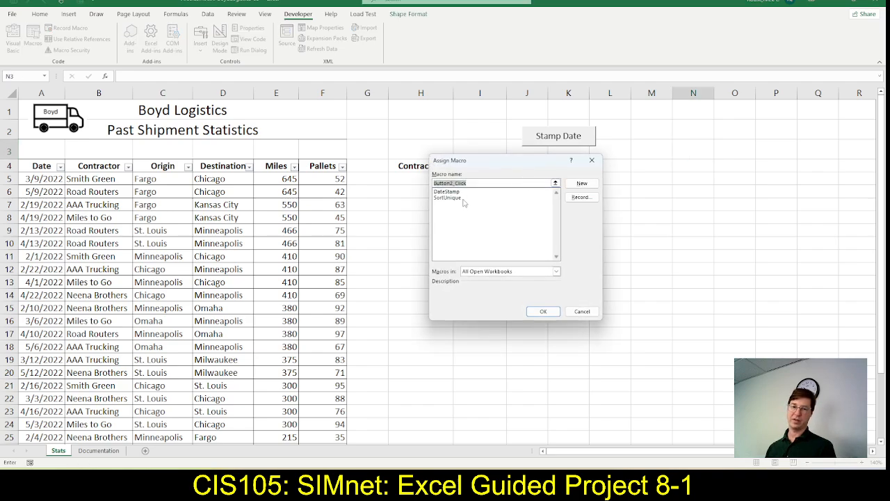
pyautogui.click(462, 198)
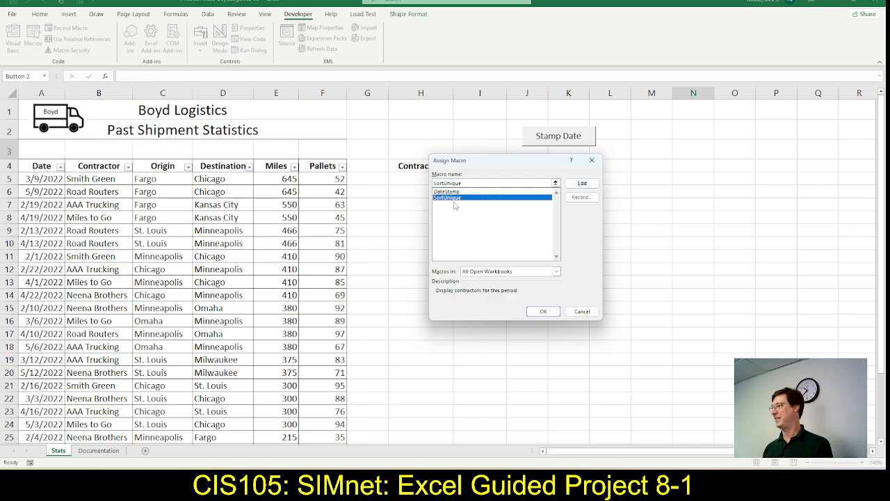
pyautogui.click(541, 313)
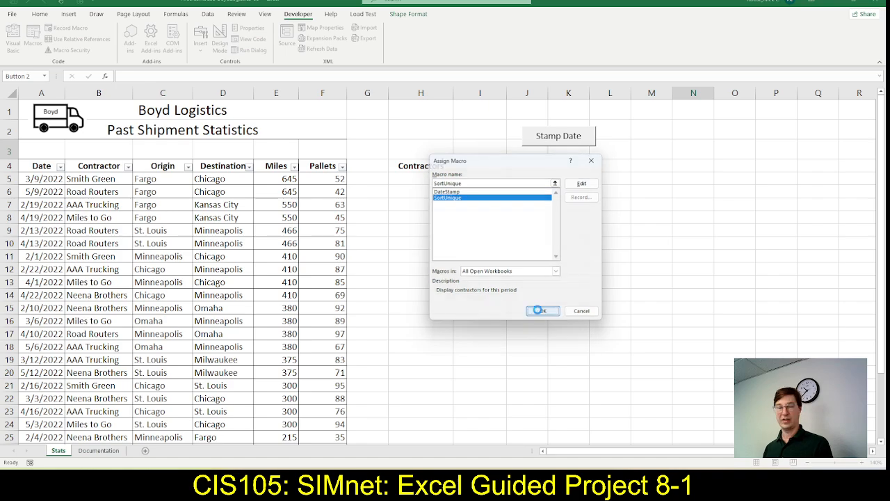
pyautogui.click(542, 313)
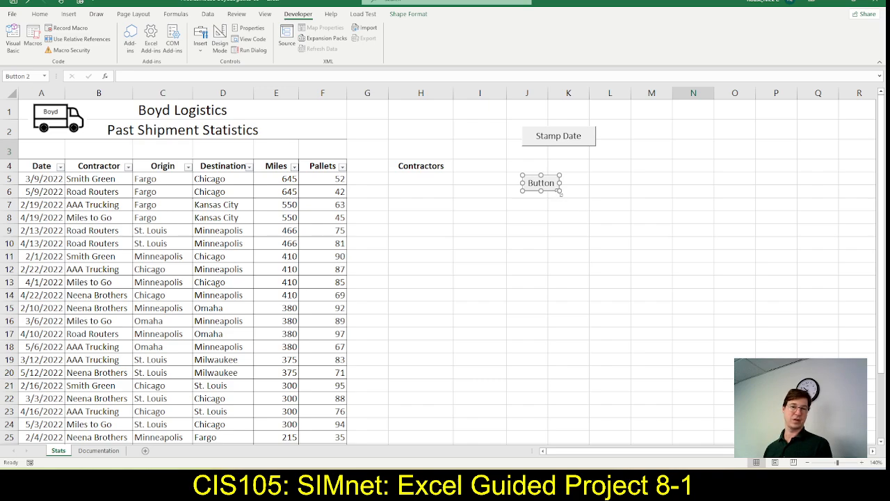
pyautogui.moveTo(561, 193); pyautogui.dragTo(596, 202)
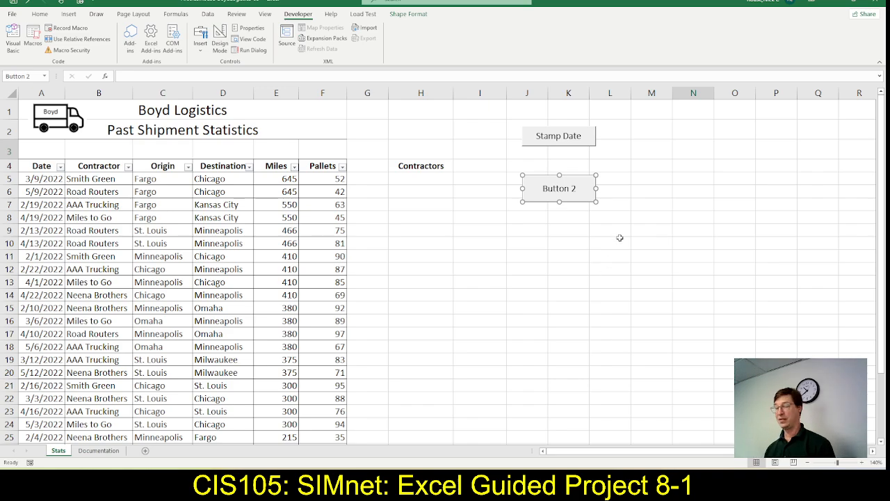
# Replace the default label of the new button at cell J5 with Contractors
pyautogui.click(573, 188)
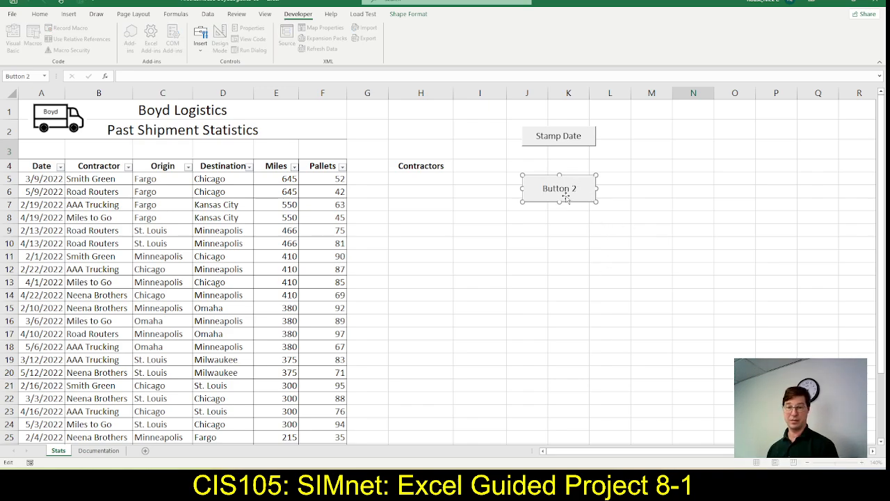
pyautogui.press('Delete')
pyautogui.press('Delete')
pyautogui.press('Delete')
pyautogui.press('Delete')
pyautogui.press('Delete')
pyautogui.press('Delete')
pyautogui.press('Delete')
pyautogui.press('Delete')
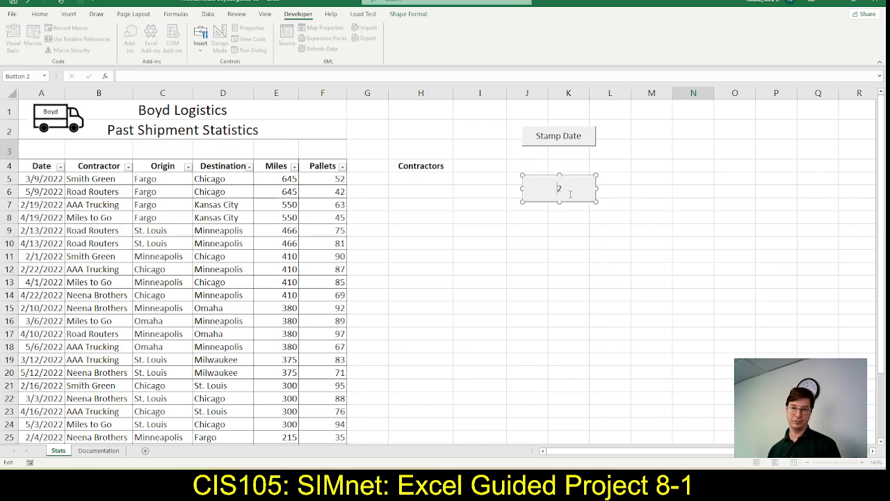
pyautogui.write('Contractors')
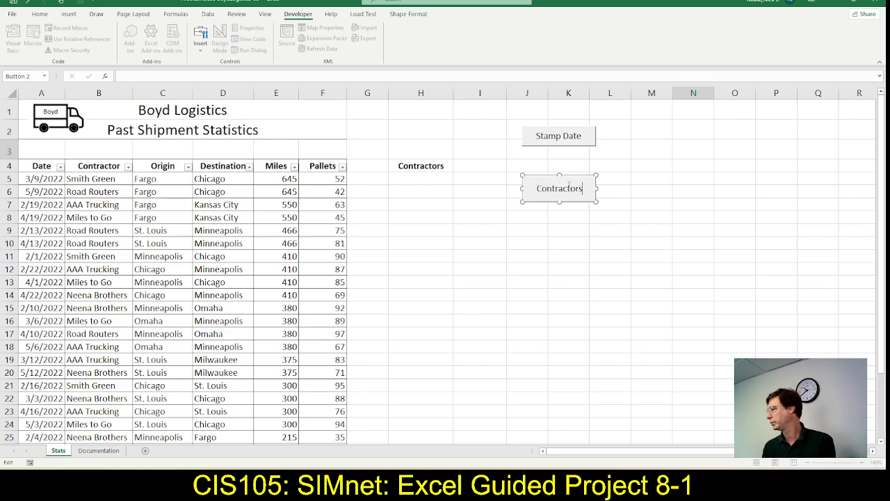
# Switch to SIMnet, mark steps 8g and 8h as complete, and compare the step 9 instructions with the buttons in Excel
pyautogui.hotkey('alt', 'Tab')
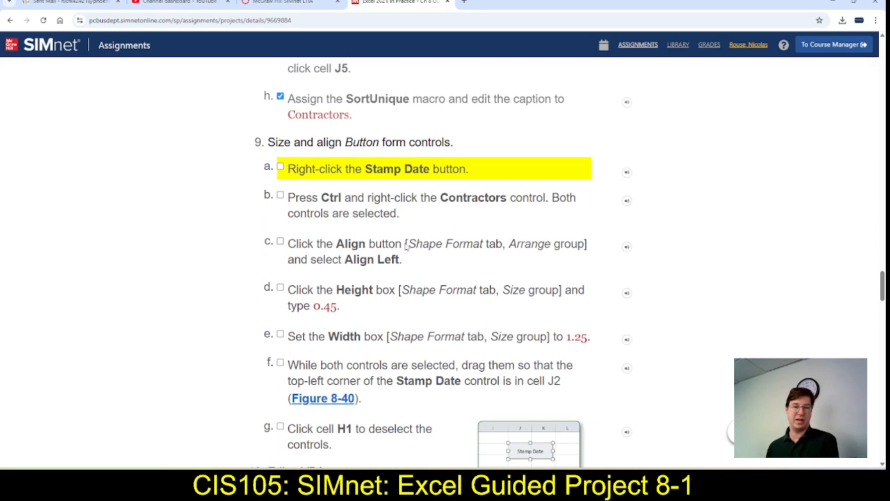
pyautogui.hotkey('alt', 'Tab')
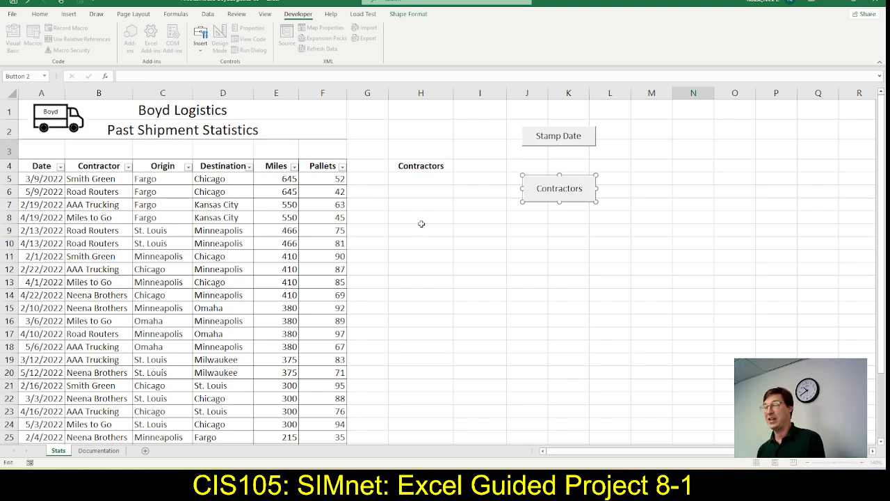
pyautogui.hotkey('alt', 'Tab')
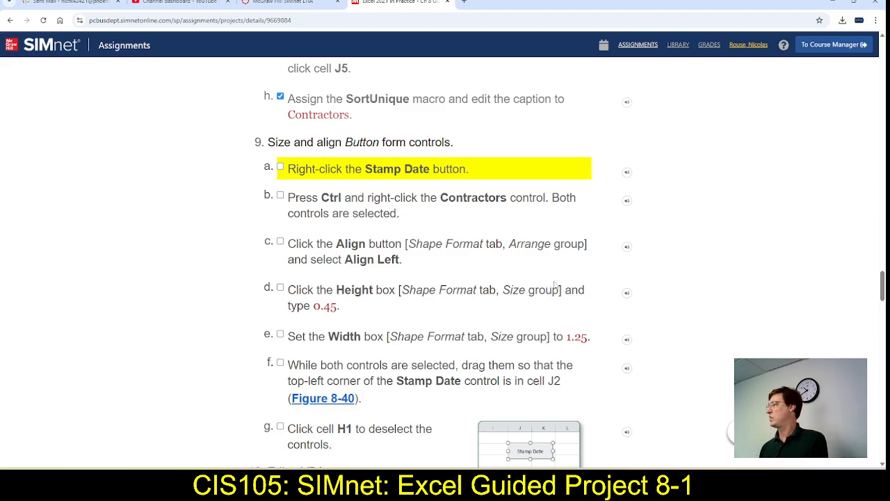
pyautogui.hotkey('alt', 'Tab')
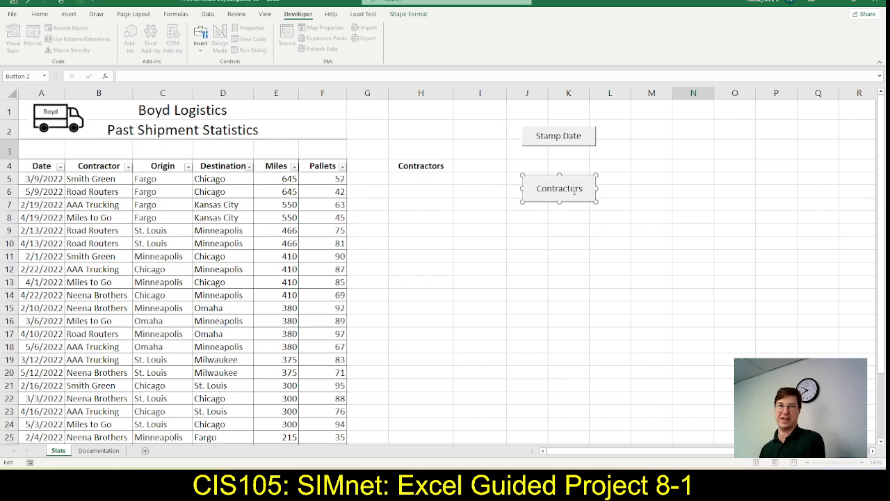
pyautogui.hotkey('alt', 'Tab')
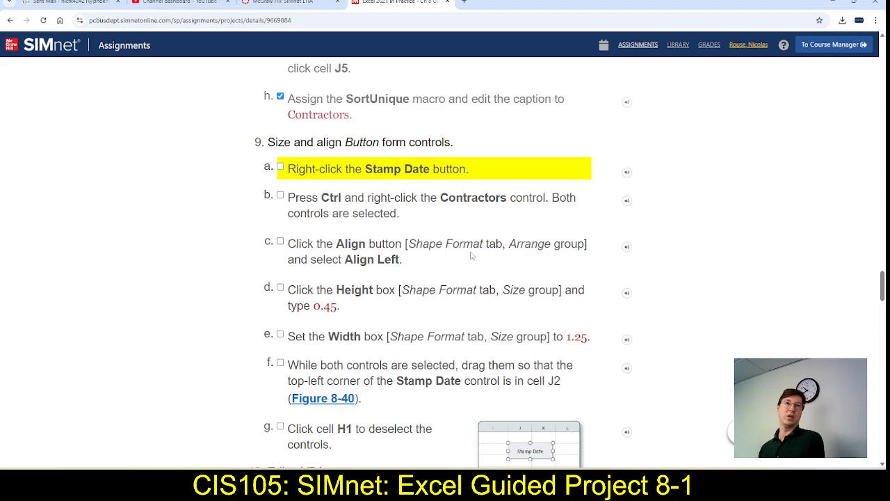
# Switch to Excel, select the Stamp Date and Contractors buttons together, and mark steps 9a and 9b as complete in SIMnet
pyautogui.hotkey('alt', 'Tab')
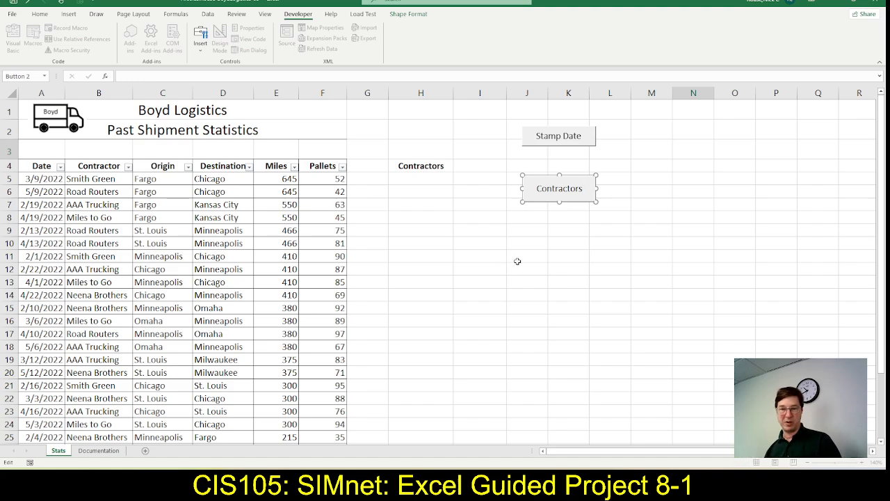
pyautogui.rightClick(534, 141)
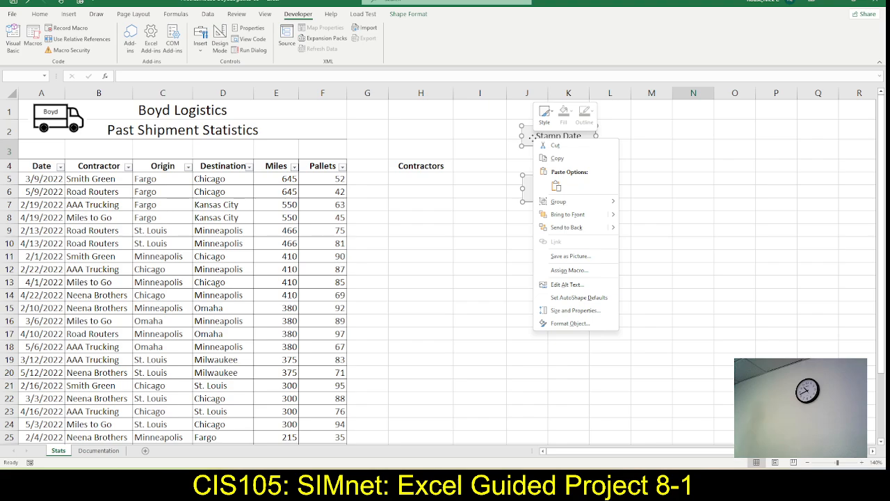
pyautogui.hotkey('alt', 'Tab')
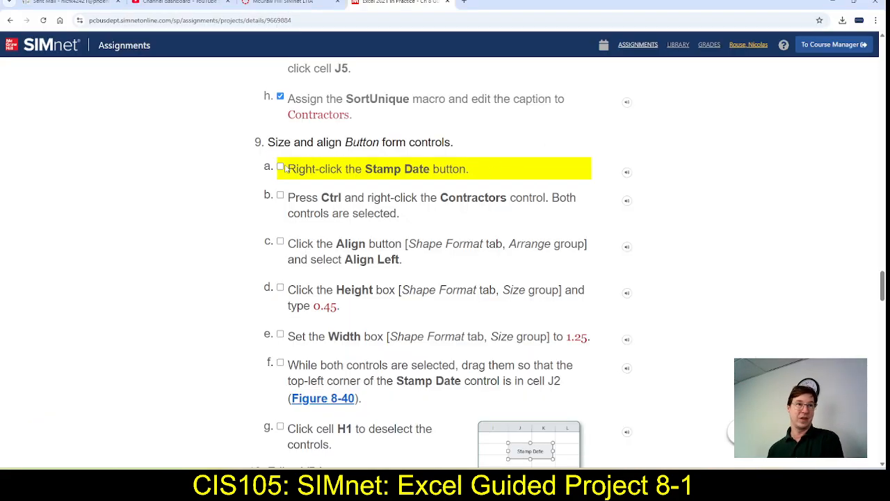
pyautogui.click(280, 196)
pyautogui.click(280, 167)
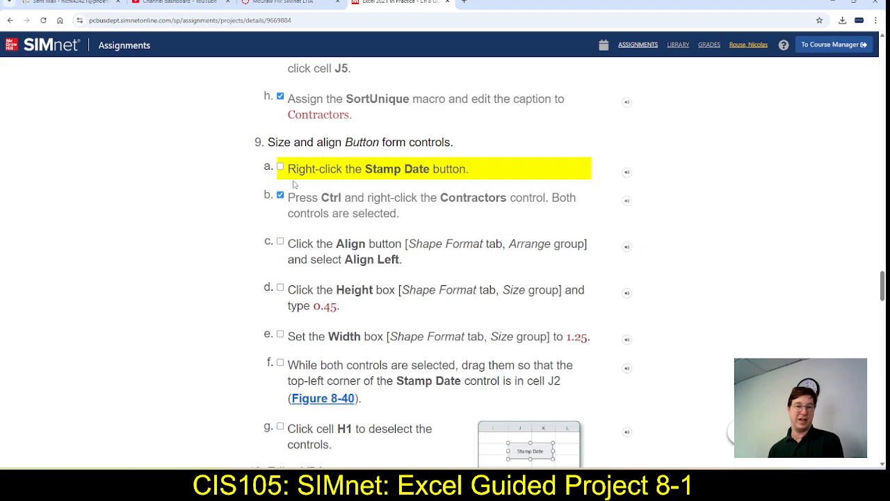
pyautogui.scroll(-1, 357, 247)
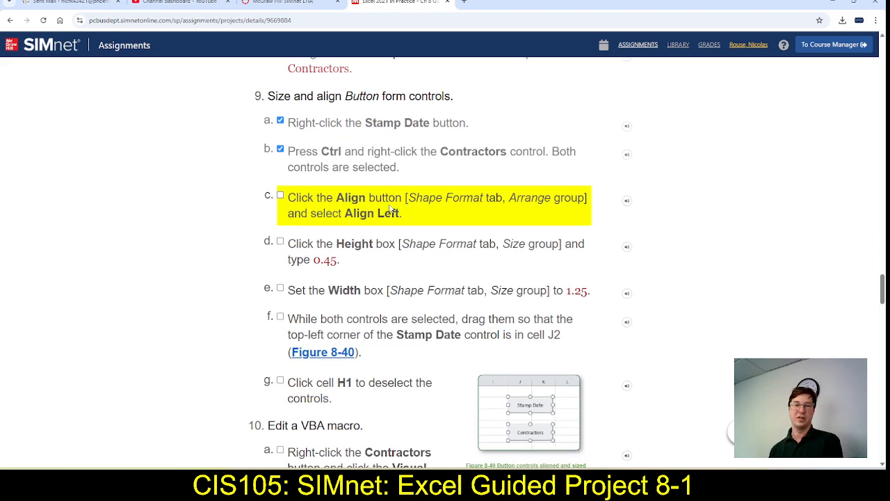
# Switch to Excel, align the selected Stamp Date and Contractors buttons to the left, and mark step 9c as complete in SIMnet
pyautogui.hotkey('alt', 'Tab')
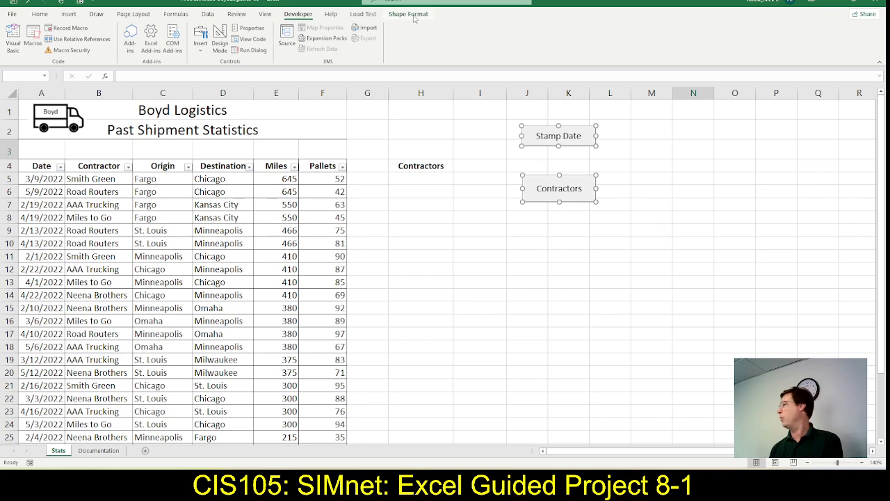
pyautogui.click(409, 14)
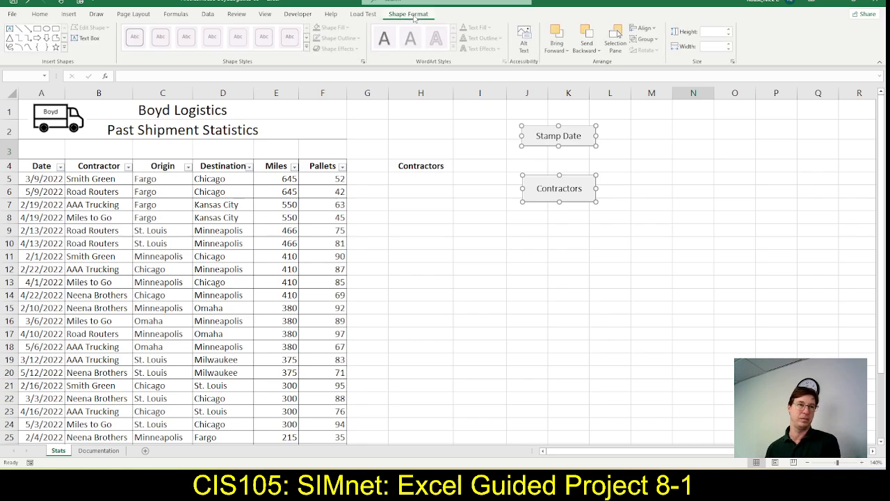
pyautogui.hotkey('alt', 'Tab')
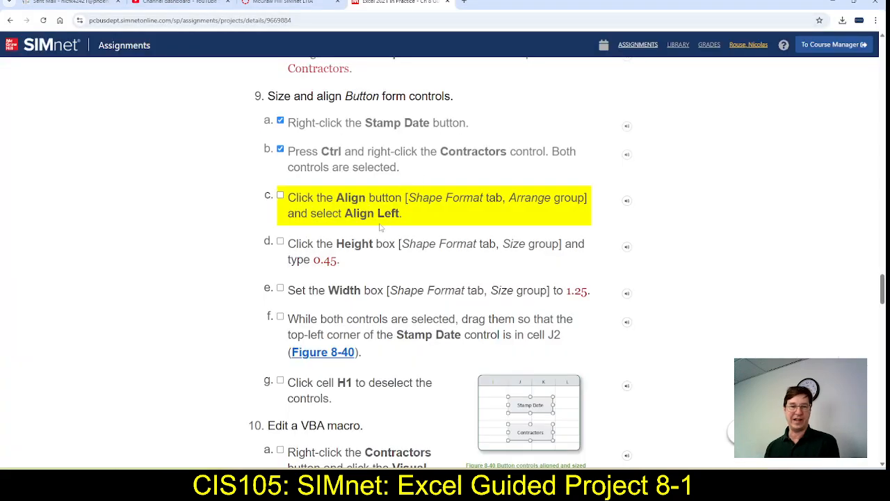
pyautogui.hotkey('alt', 'Tab')
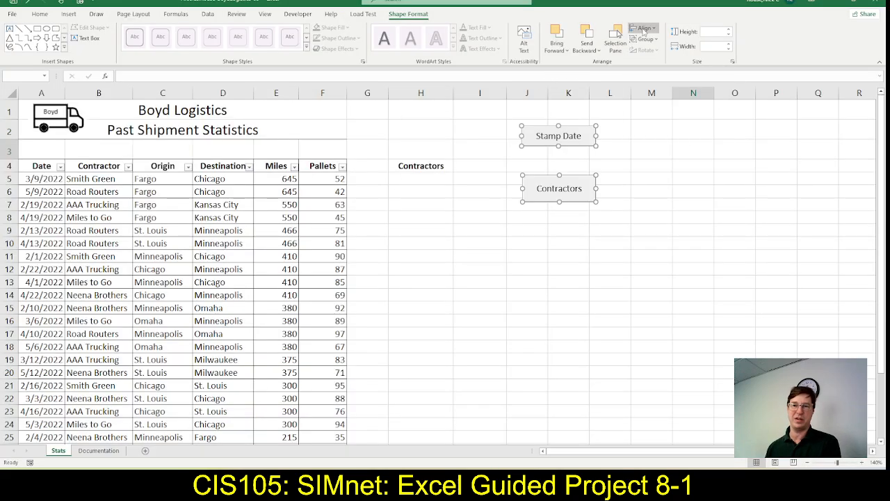
pyautogui.click(643, 30)
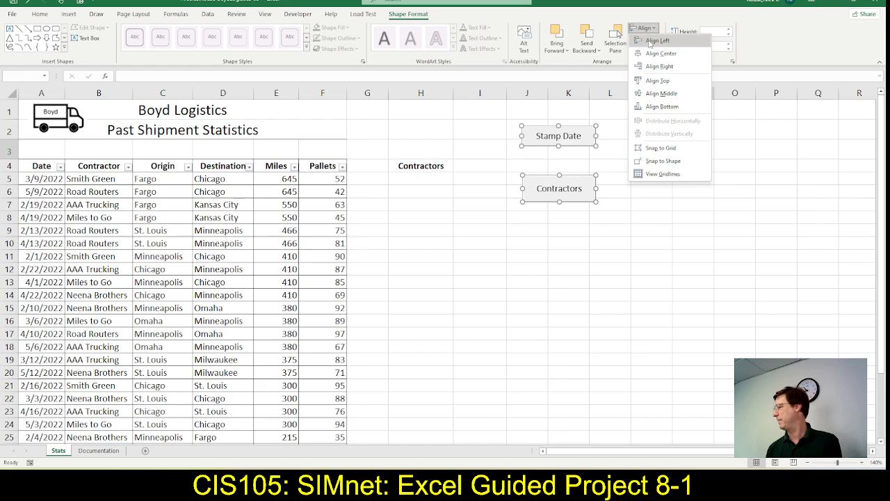
pyautogui.click(649, 42)
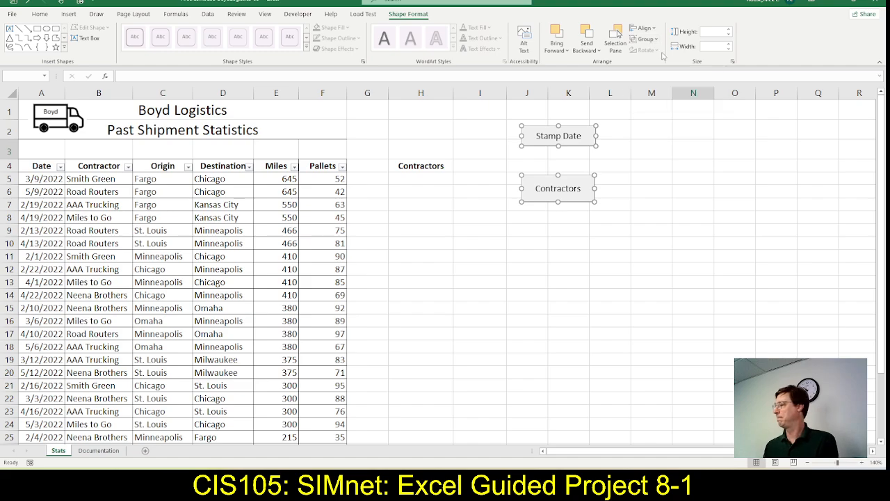
pyautogui.hotkey('alt', 'Tab')
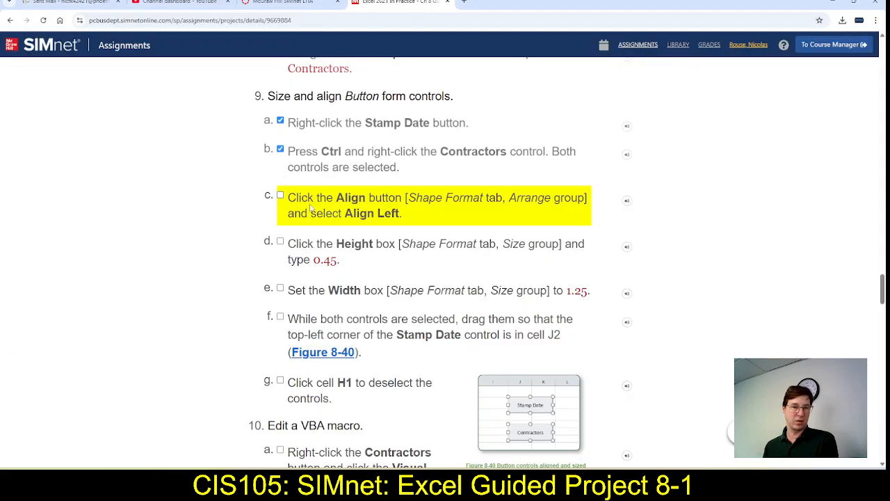
pyautogui.click(281, 195)
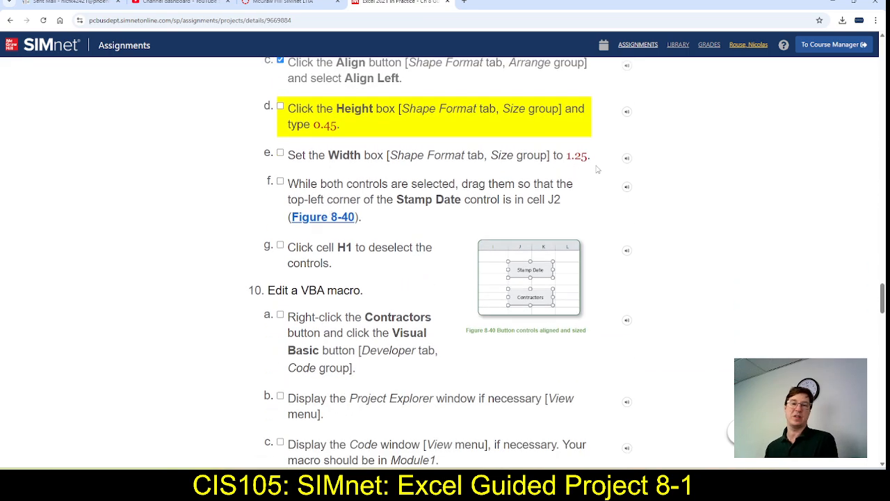
# Switch to Excel, set both buttons to 0.45" high and 1.25" wide, and mark steps 9d and 9e as complete in SIMnet
pyautogui.hotkey('alt', 'Tab')
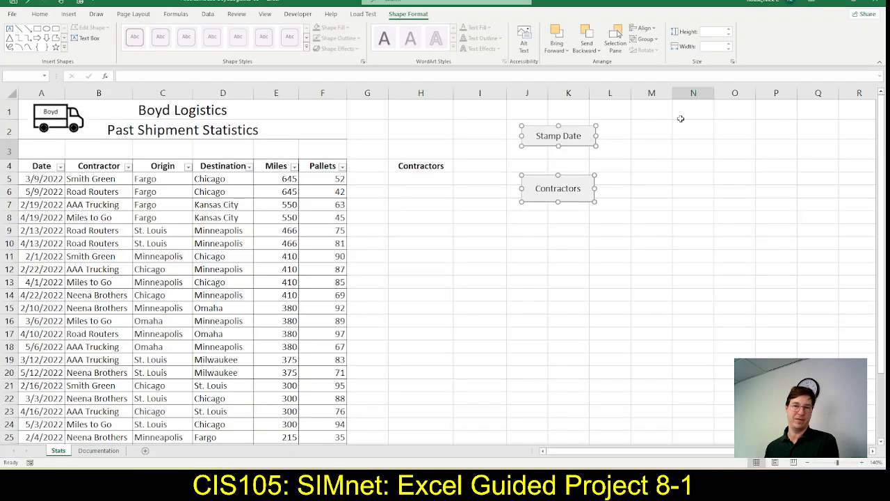
pyautogui.click(707, 30)
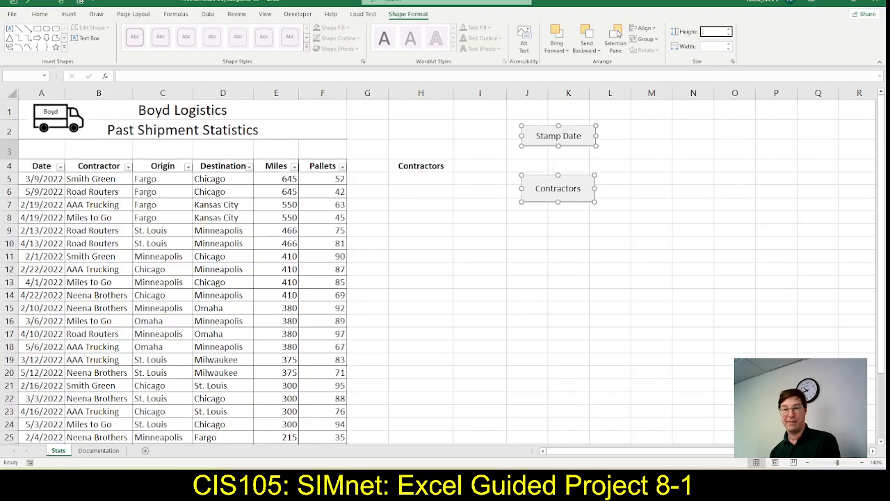
pyautogui.write('.45')
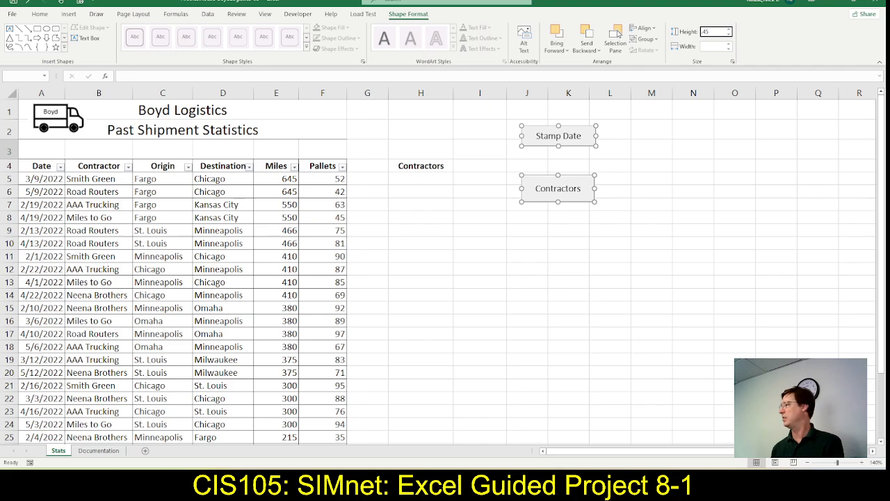
pyautogui.press('Return')
pyautogui.click(710, 46)
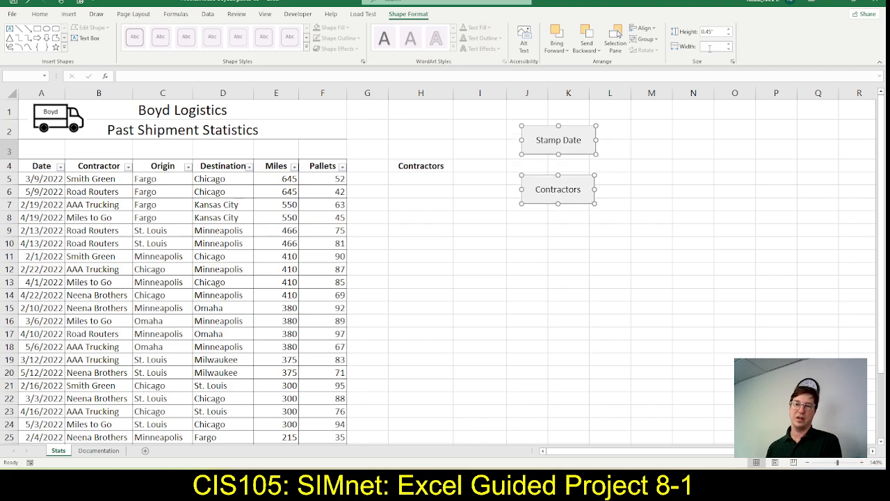
pyautogui.write('1.25')
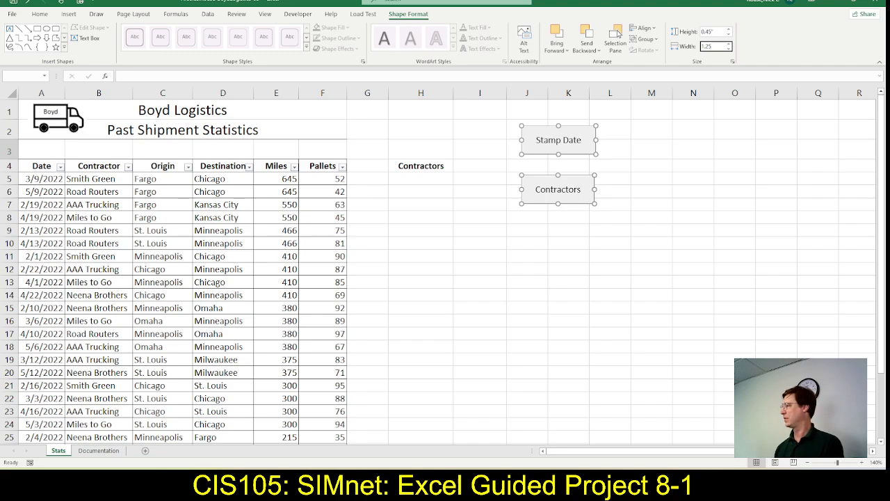
pyautogui.press('Return')
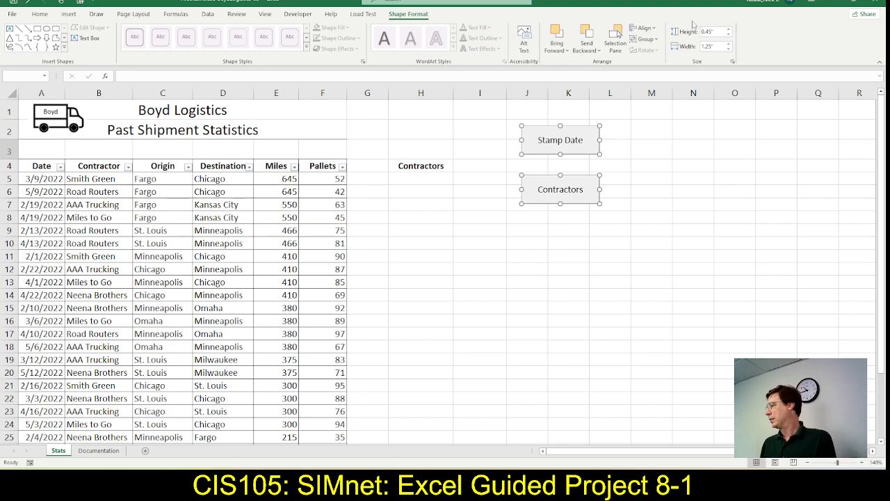
pyautogui.hotkey('alt', 'Tab')
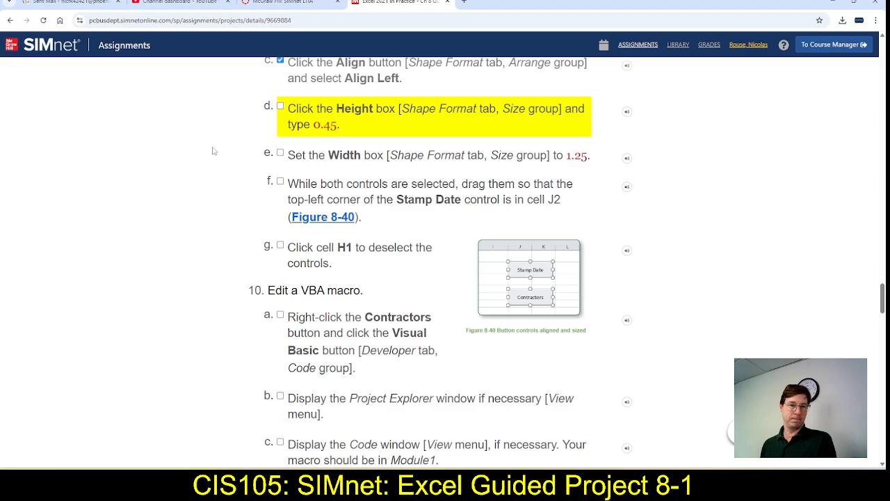
pyautogui.click(280, 106)
pyautogui.click(280, 159)
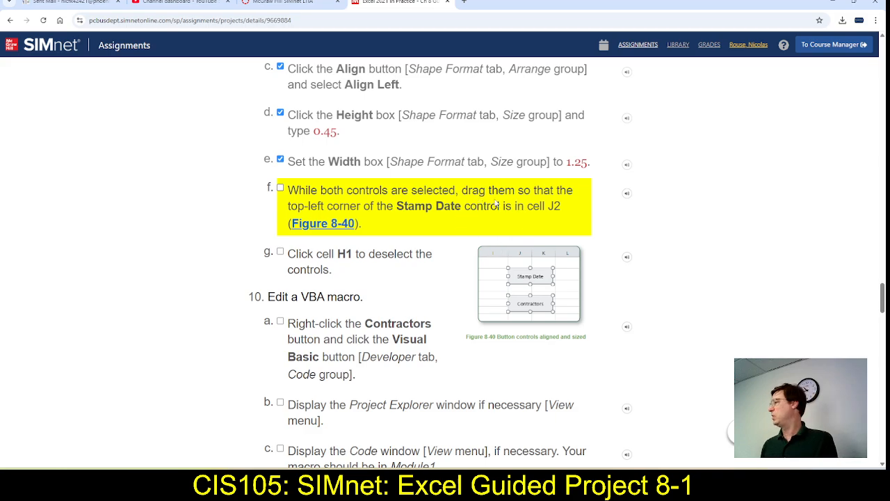
# Switch to Excel, move both buttons so Stamp Date's top-left corner is in cell J2, and mark step 9f as complete in SIMnet
pyautogui.hotkey('alt', 'Tab')
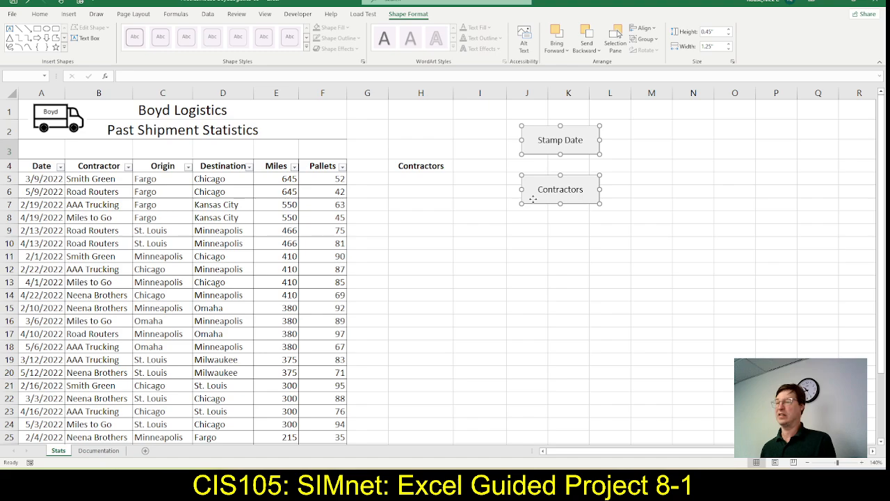
pyautogui.hotkey('alt', 'Tab')
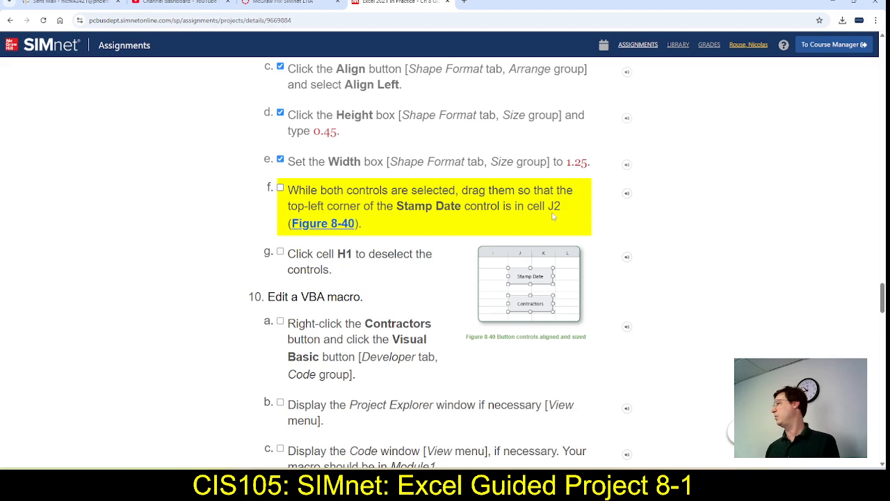
pyautogui.hotkey('alt', 'Tab')
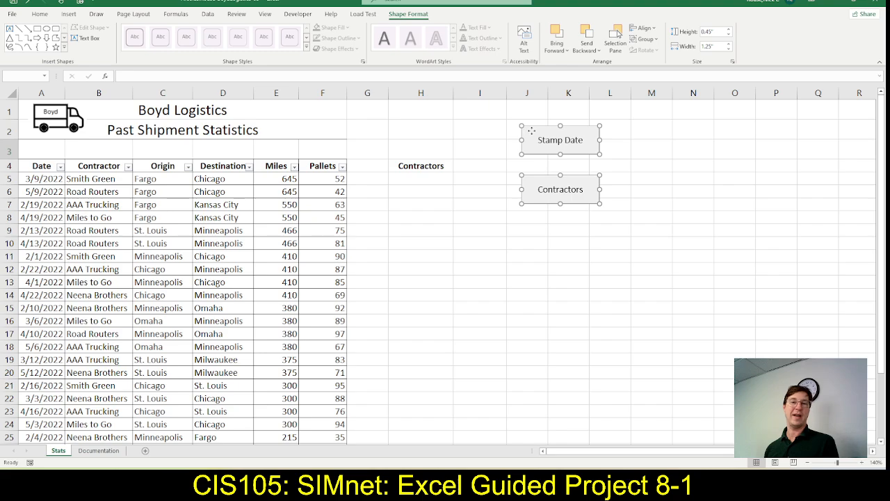
pyautogui.moveTo(531, 130); pyautogui.dragTo(517, 127)
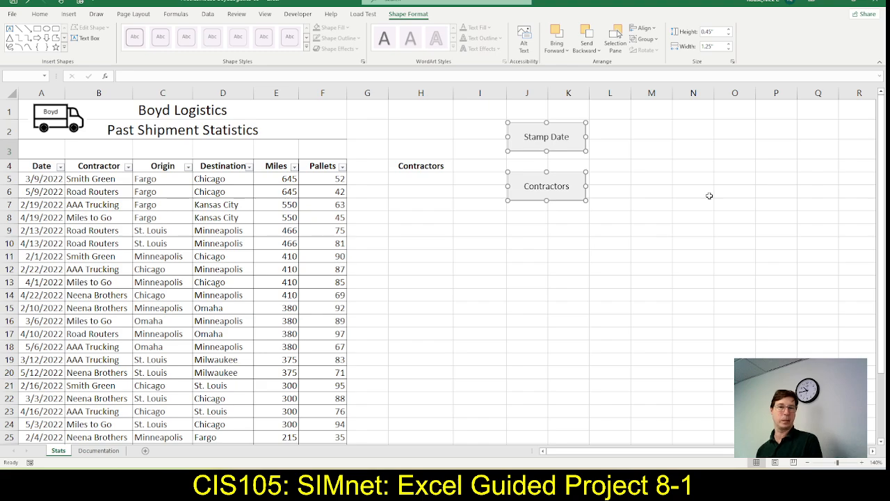
pyautogui.hotkey('alt', 'Tab')
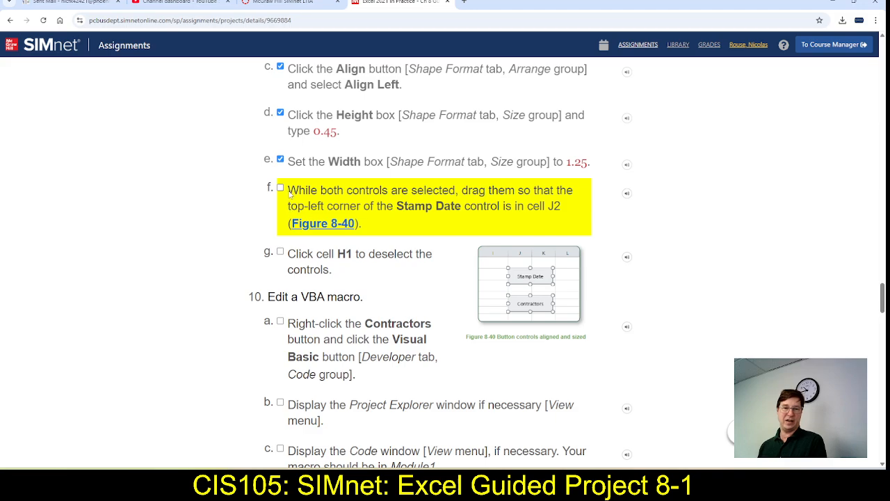
pyautogui.click(280, 189)
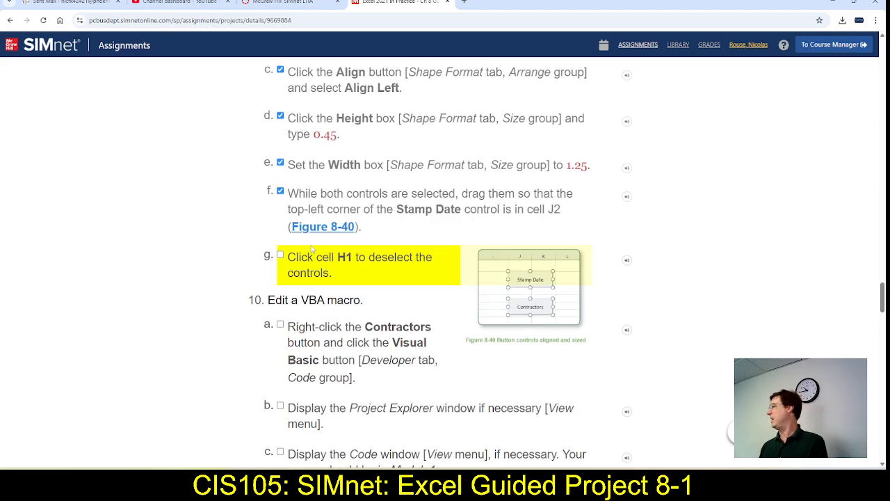
# Switch to Excel, select cell H2 to deselect the buttons, and mark step 9g as complete in SIMnet
pyautogui.hotkey('alt', 'Tab')
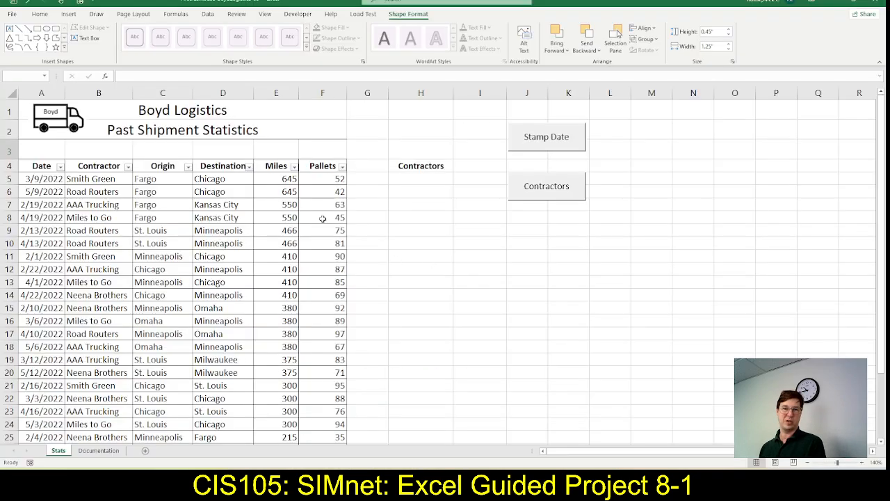
pyautogui.click(398, 123)
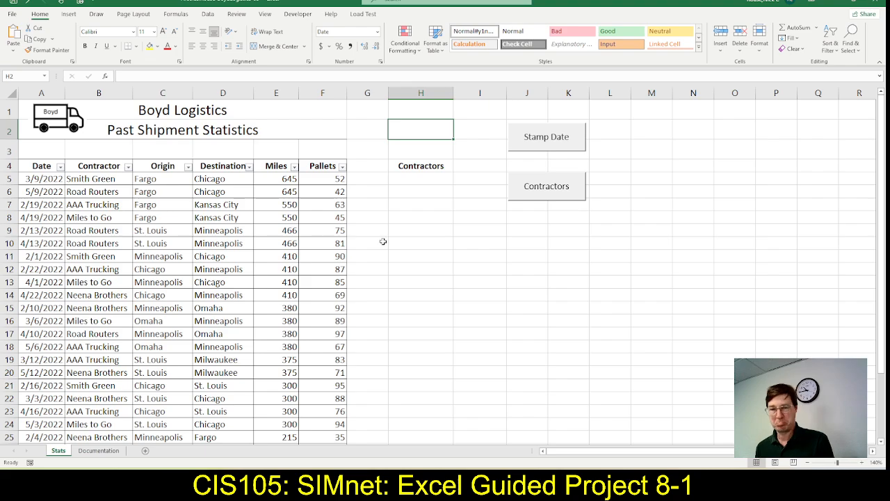
pyautogui.hotkey('alt', 'Tab')
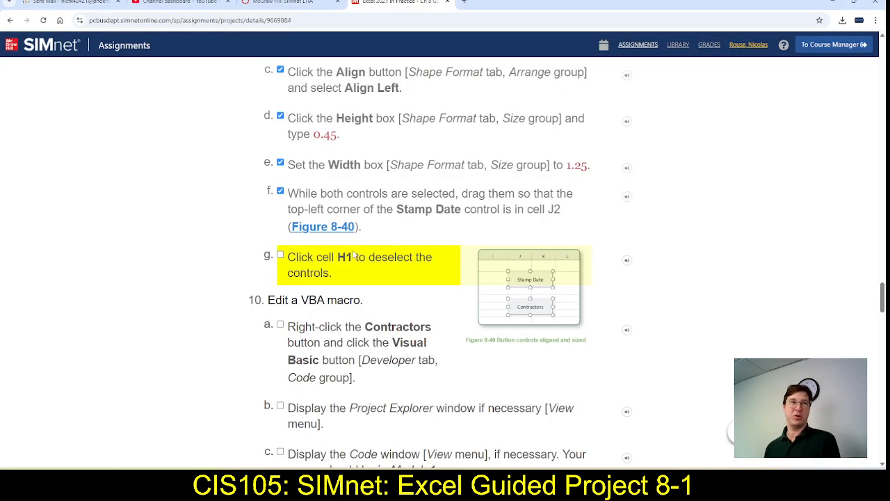
pyautogui.scroll(-1, 353, 252)
pyautogui.scroll(-1, 353, 252)
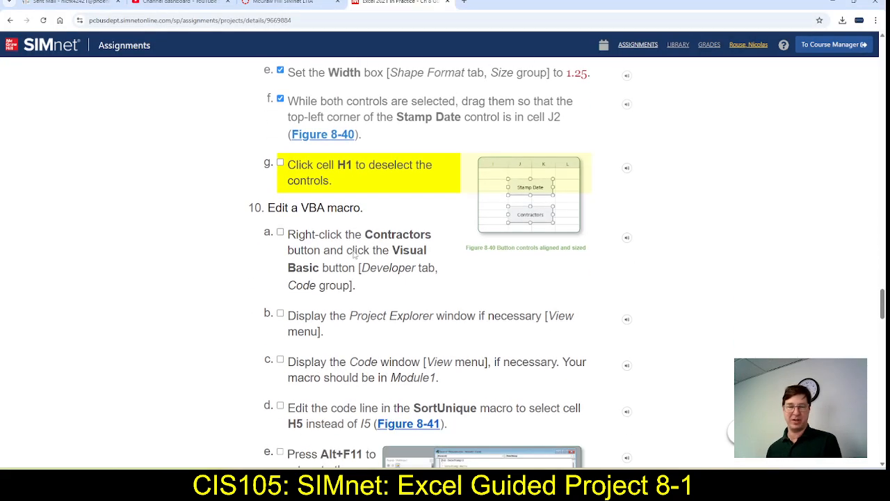
pyautogui.scroll(-1, 353, 256)
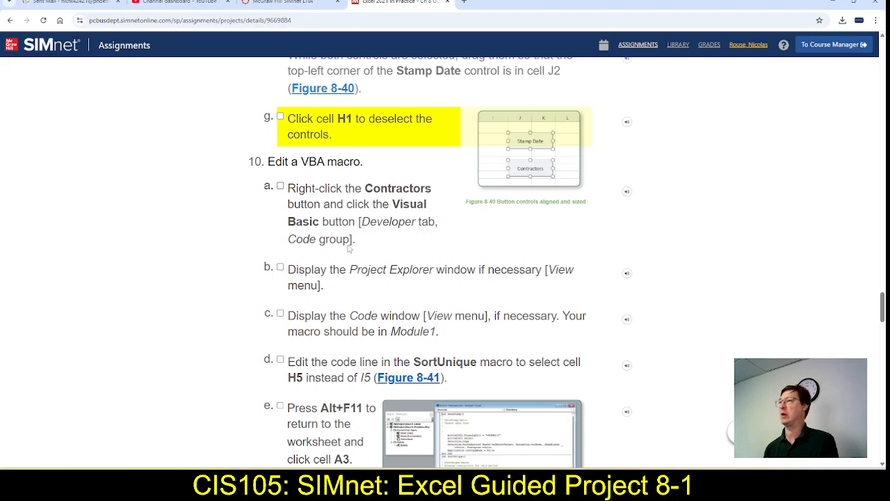
pyautogui.click(281, 117)
pyautogui.scroll(-2, 334, 273)
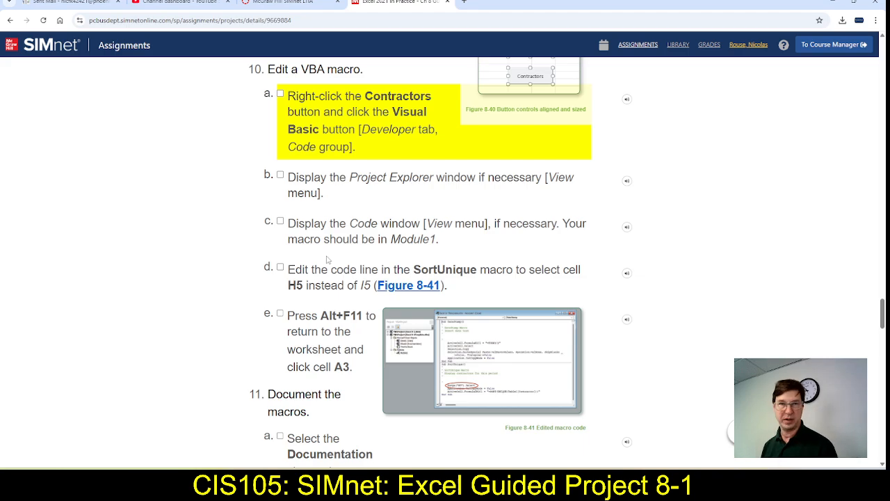
# Switch to Excel, open the Visual Basic editor, and display the code of Module1
pyautogui.hotkey('alt', 'Tab')
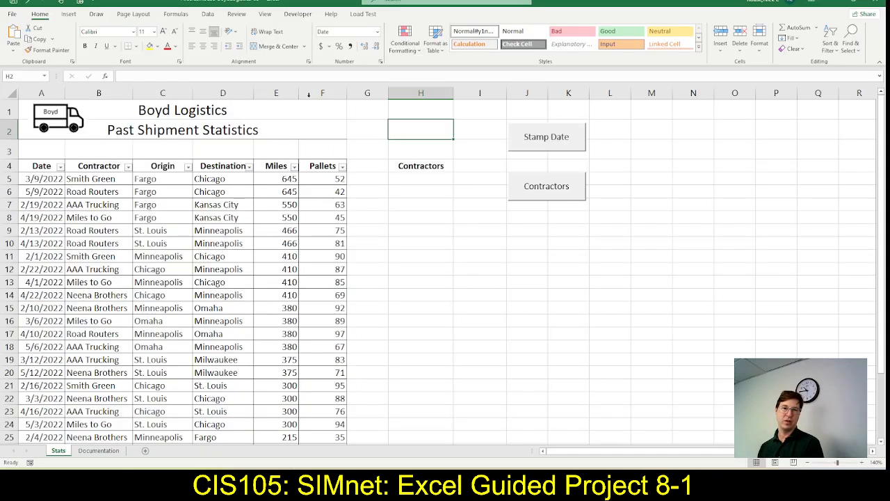
pyautogui.click(301, 15)
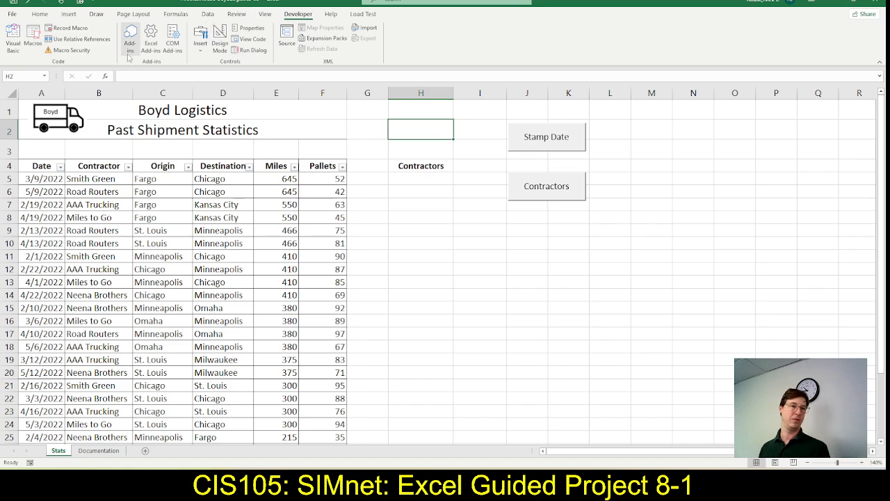
pyautogui.click(13, 46)
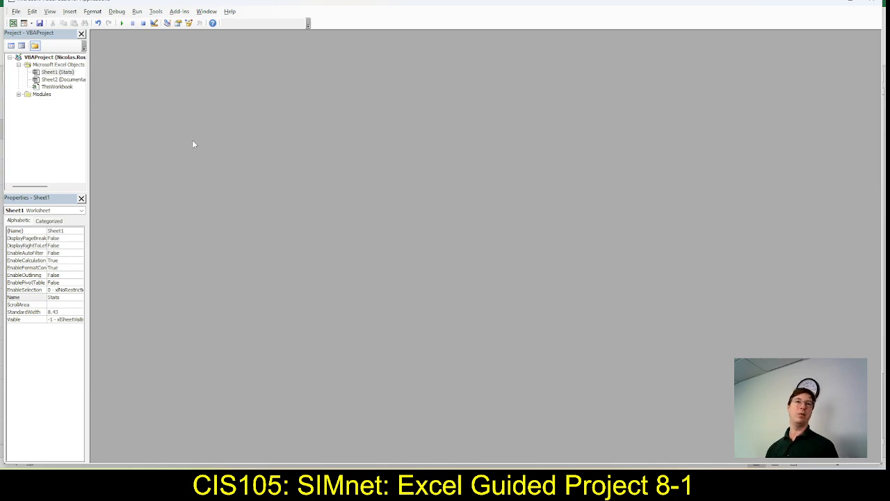
pyautogui.click(19, 94)
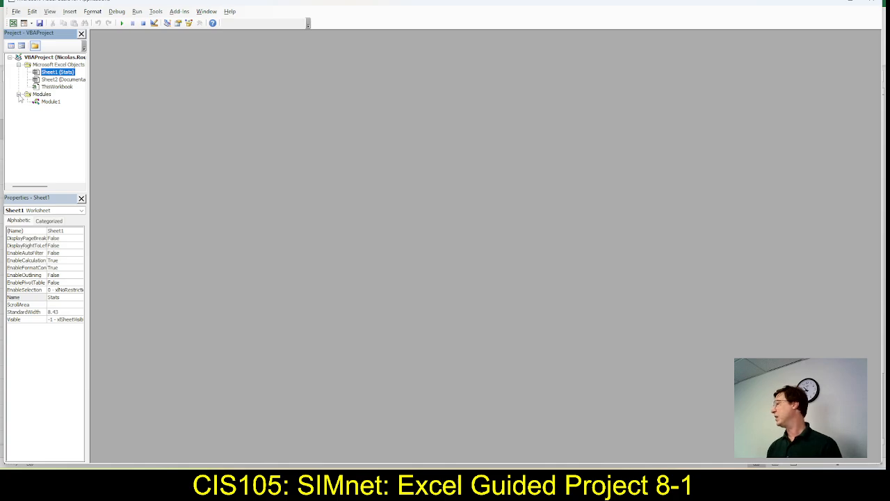
pyautogui.click(46, 105)
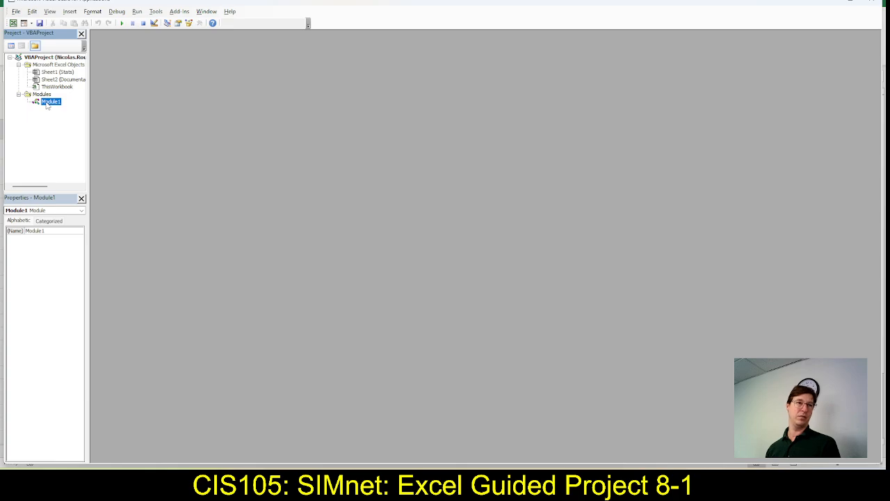
pyautogui.doubleClick(46, 103)
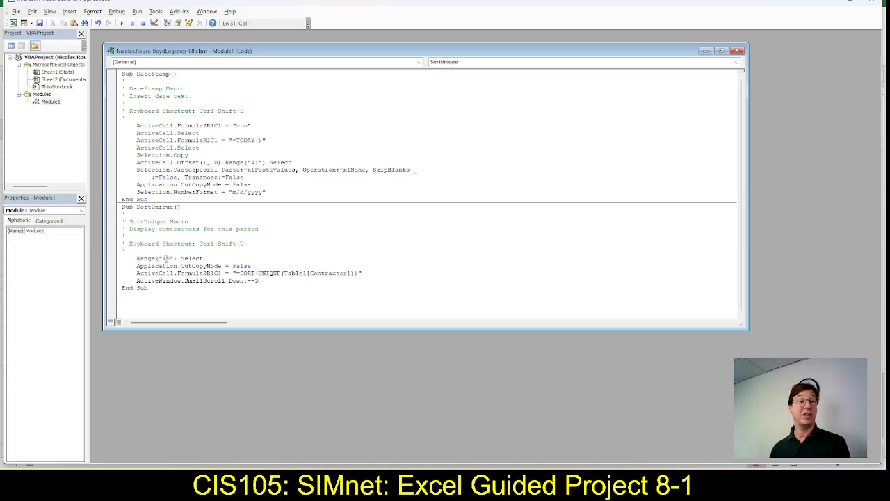
# Change the range reference in the SortUnique macro to H5 and save the workbook
pyautogui.doubleClick(165, 258)
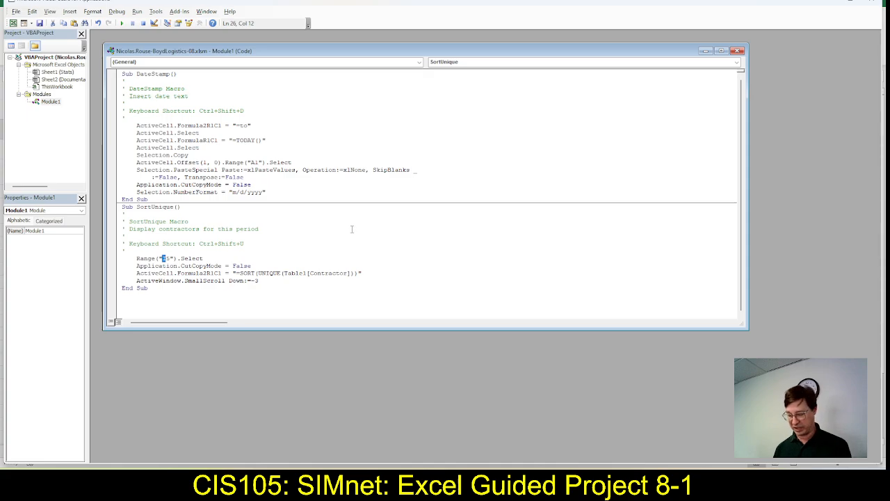
pyautogui.write('H')
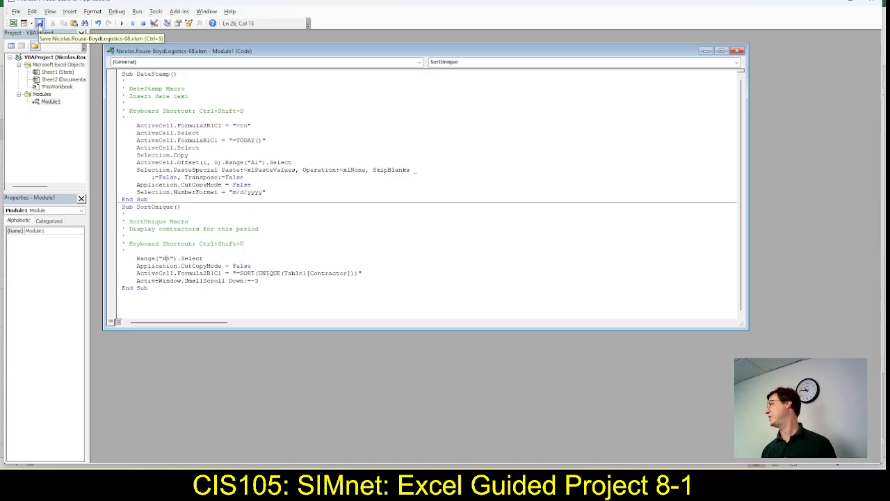
pyautogui.click(40, 26)
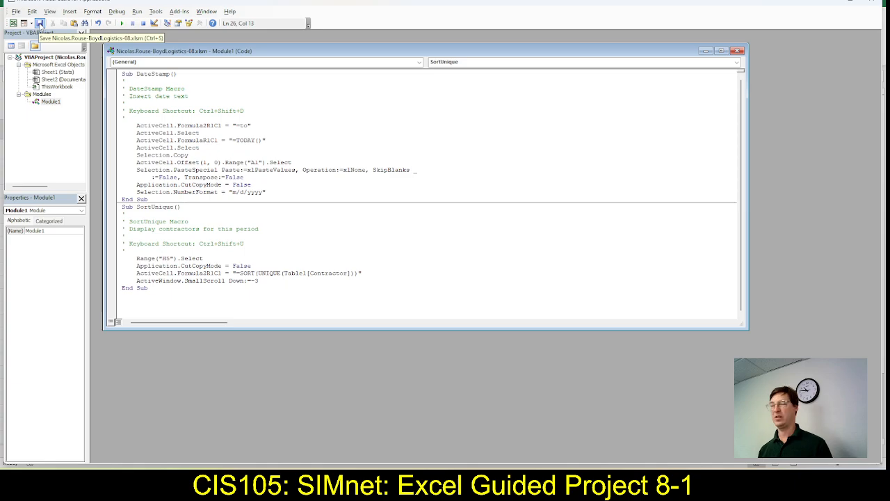
pyautogui.click(40, 25)
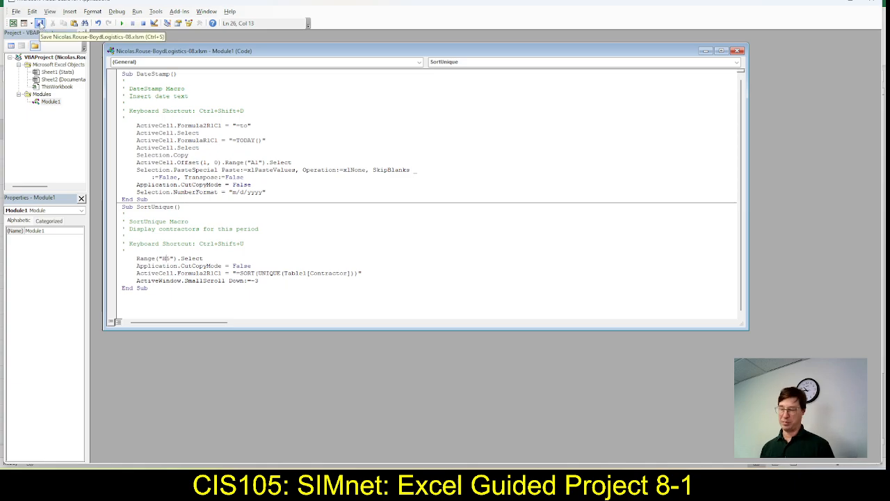
# Check the edited Range line of SortUnique against step 10d in SIMnet, and close the Visual Basic editor
pyautogui.hotkey('alt', 'Tab')
pyautogui.hotkey('alt', 'Tab')
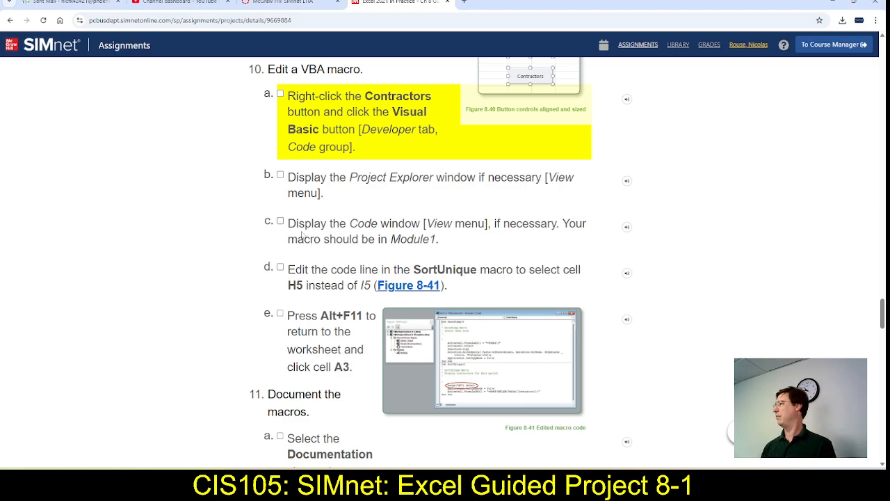
pyautogui.hotkey('alt', 'Tab')
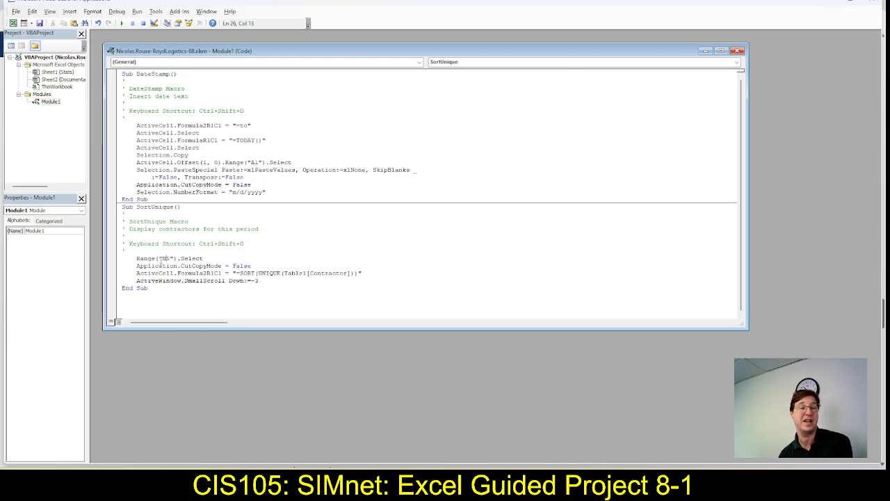
pyautogui.moveTo(132, 258); pyautogui.dragTo(222, 259)
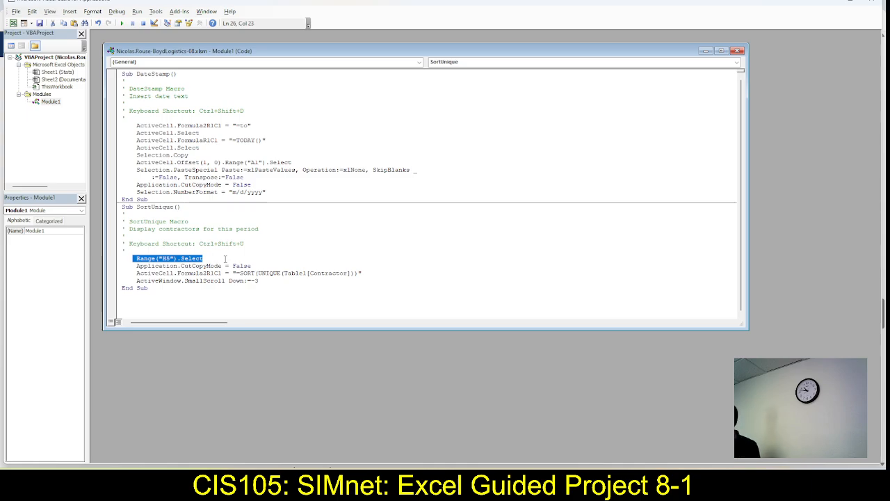
pyautogui.click(871, 5)
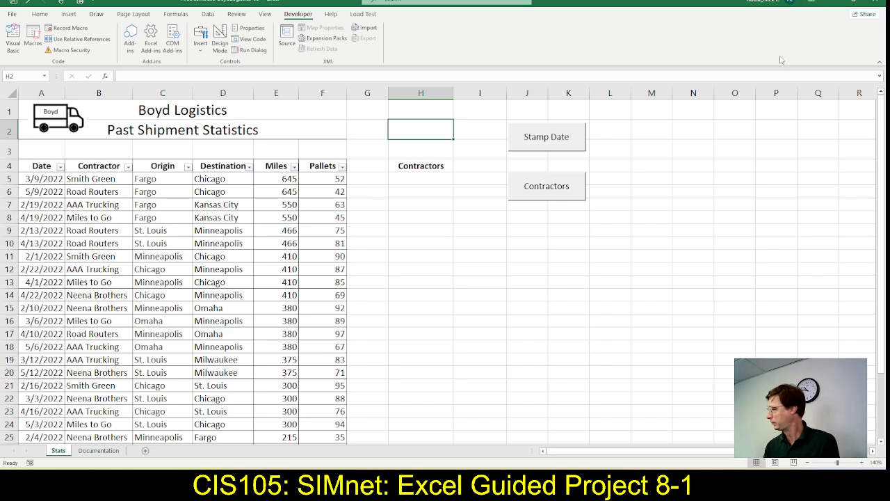
# Switch to SIMnet and mark steps 10a through 10e as complete
pyautogui.hotkey('alt', 'Tab')
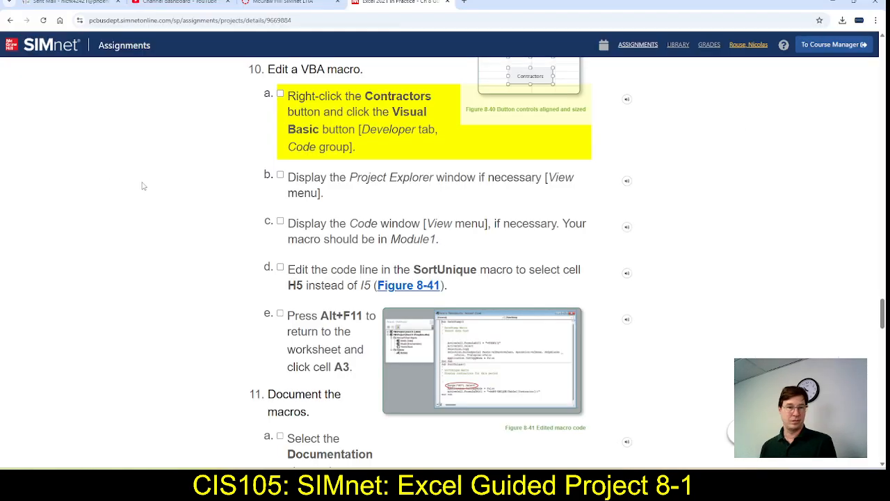
pyautogui.click(281, 94)
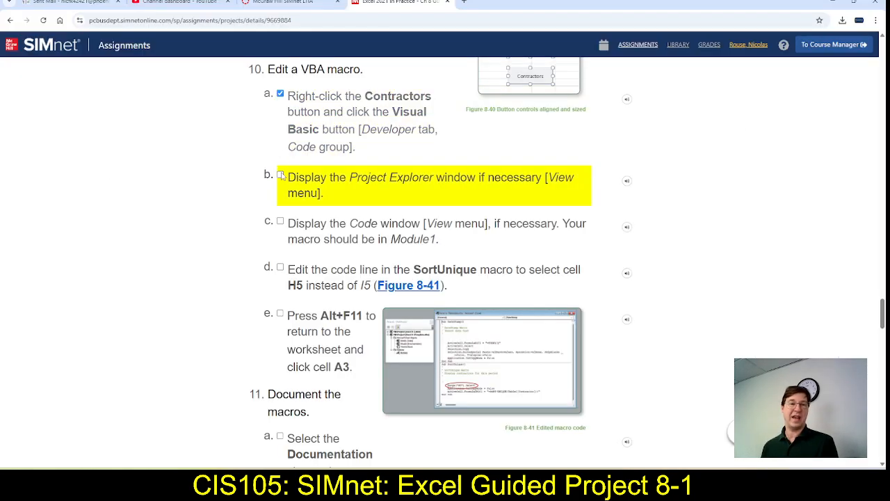
pyautogui.click(281, 175)
pyautogui.click(281, 221)
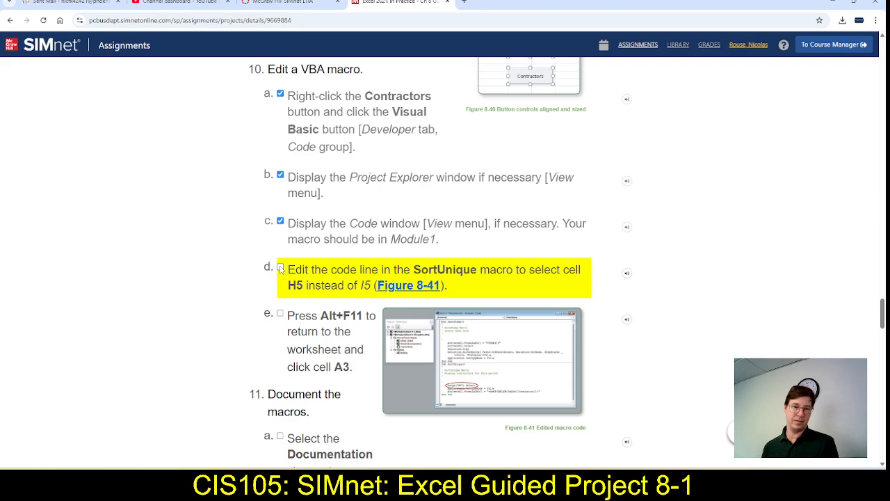
pyautogui.click(281, 267)
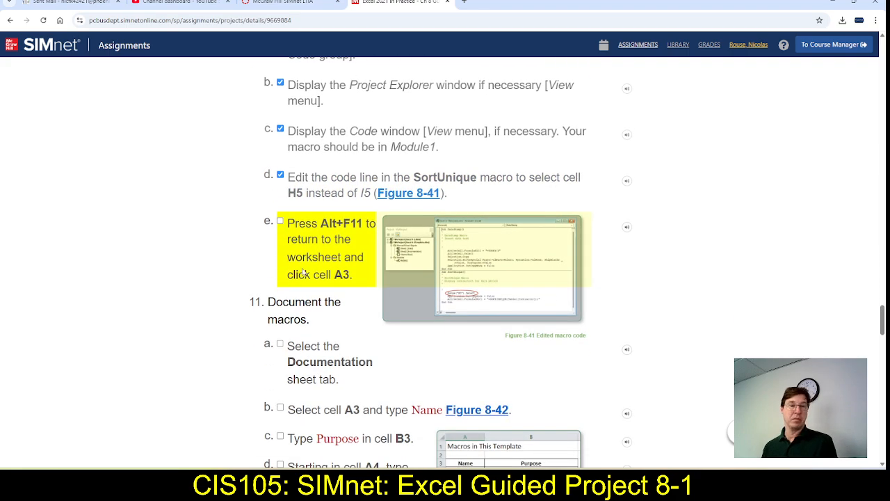
pyautogui.click(281, 221)
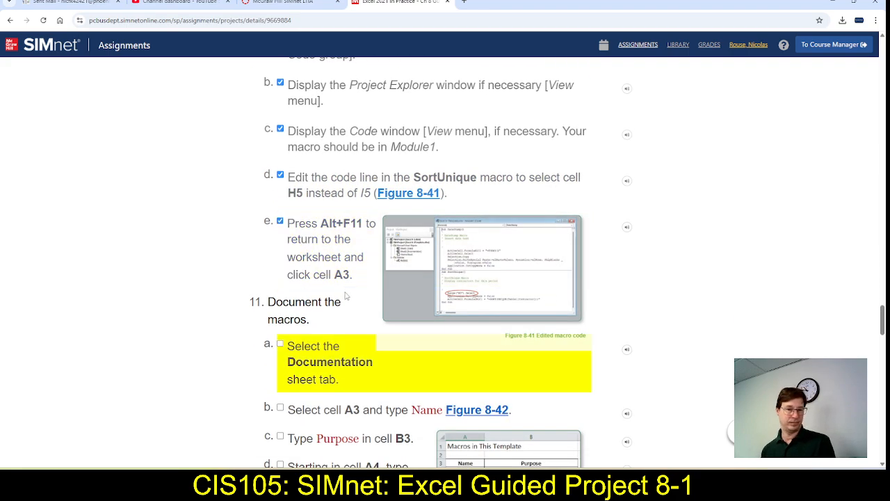
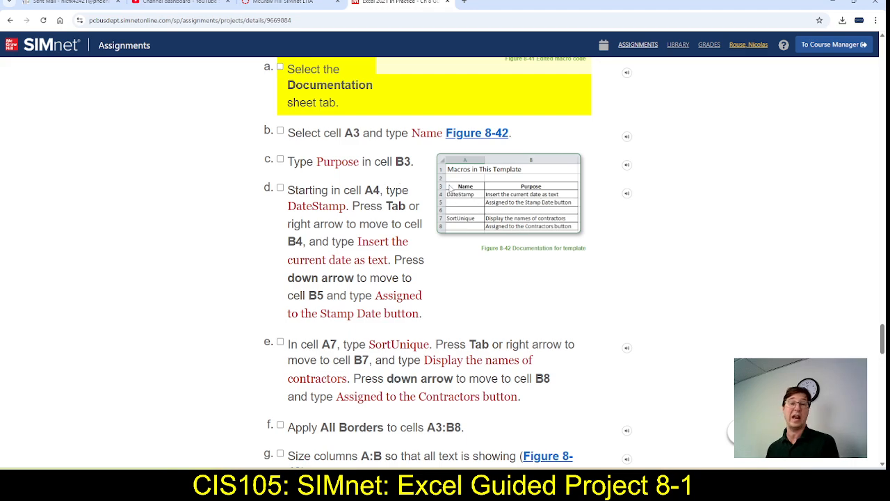
# Switch to Excel, enter Name in cell A3 of the Documentation sheet, and mark step 11b as complete in SIMnet
pyautogui.hotkey('alt', 'Tab')
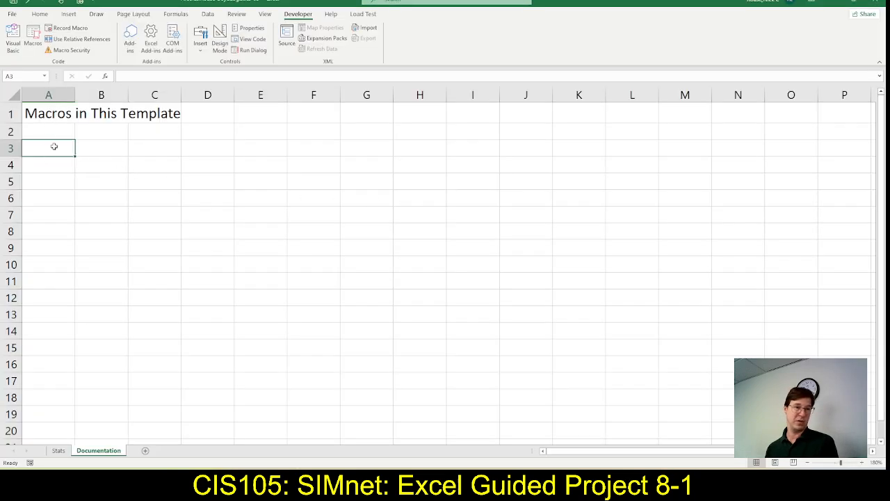
pyautogui.write('Name')
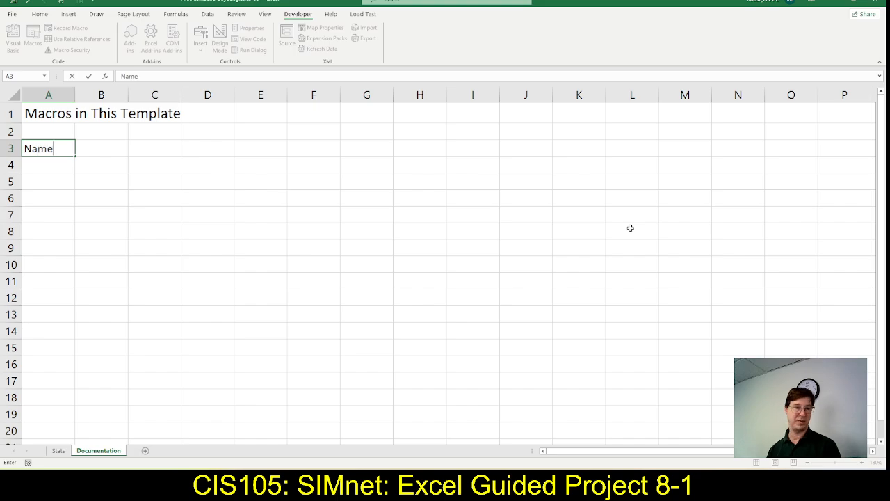
pyautogui.press('Tab')
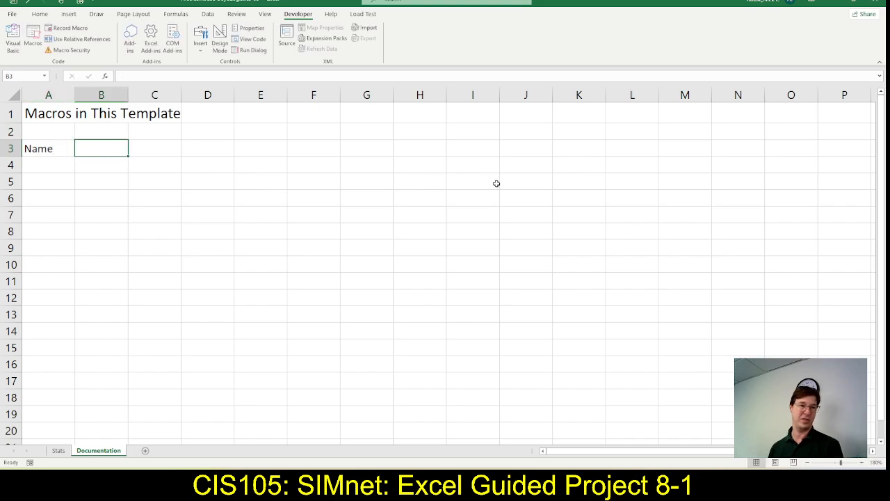
pyautogui.hotkey('alt', 'Tab')
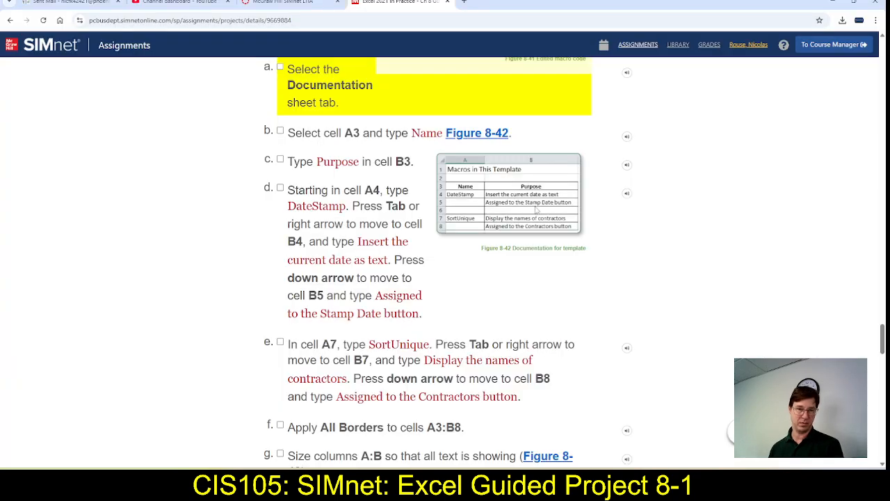
pyautogui.click(281, 131)
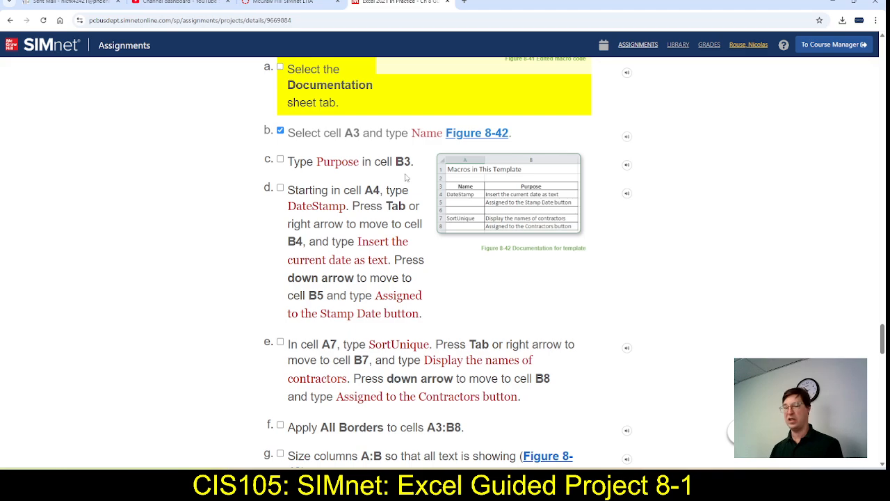
# Enter Purpose in cell B3 of the Documentation sheet in Excel, and mark step 11c as complete in SIMnet
pyautogui.hotkey('alt', 'Tab')
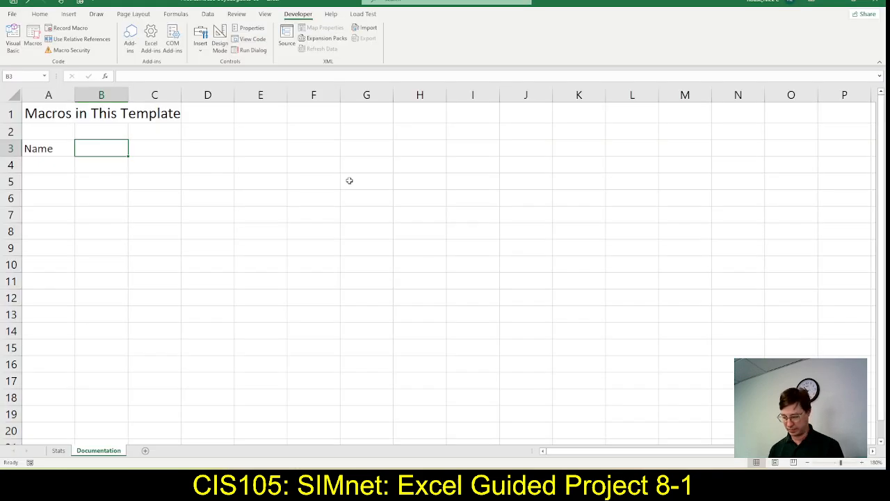
pyautogui.write('Purpose')
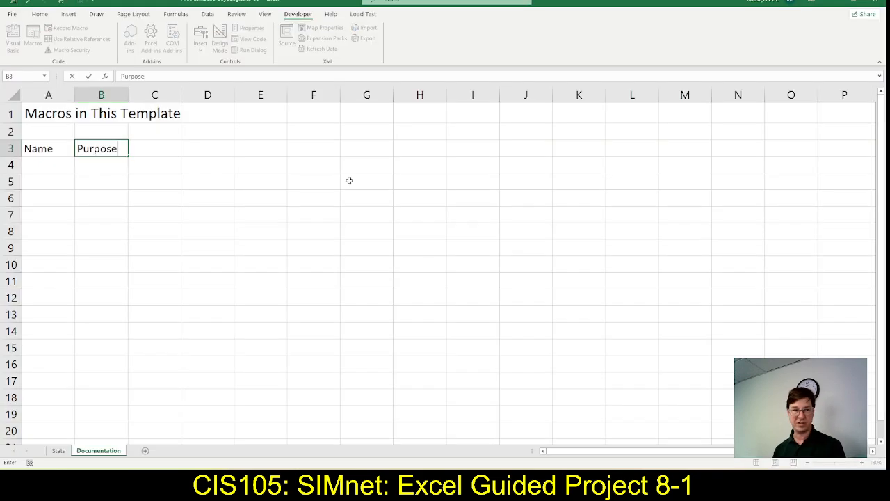
pyautogui.press('Return')
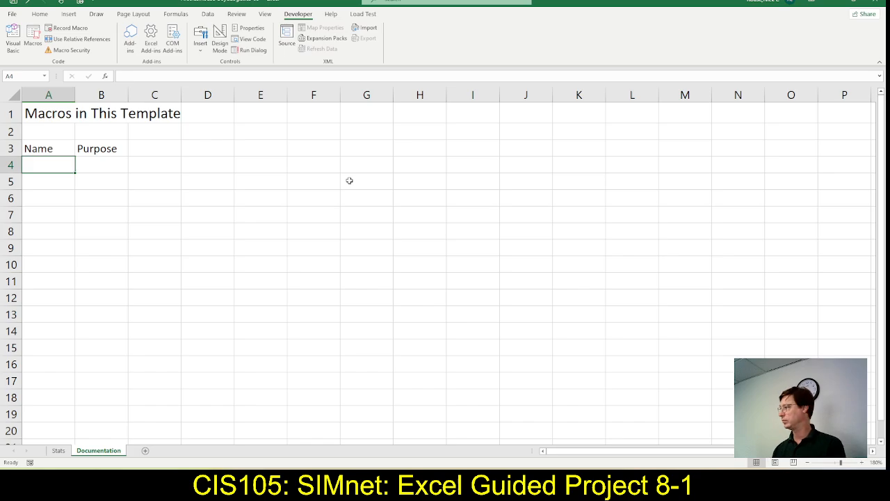
pyautogui.hotkey('alt', 'Tab')
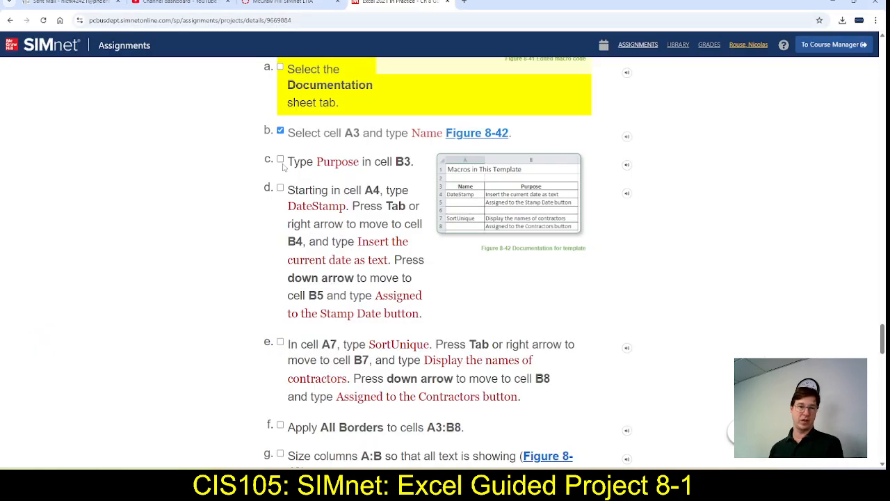
pyautogui.click(280, 159)
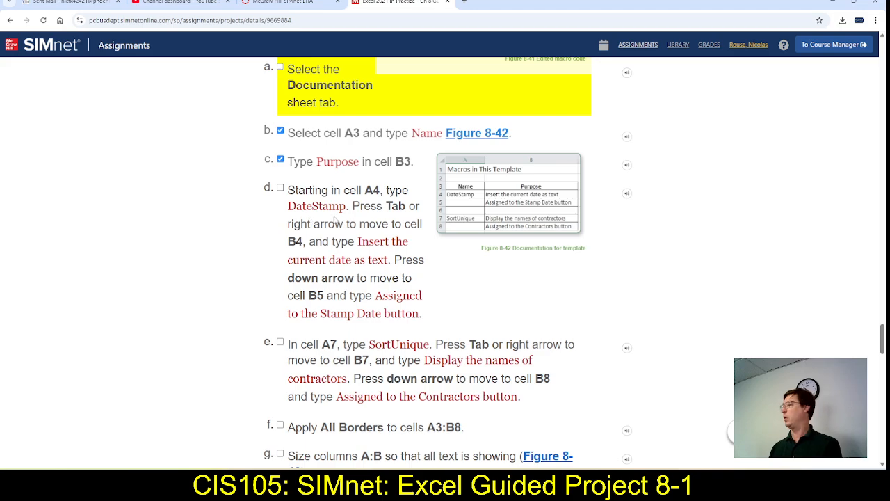
# Switch to Excel, enter DateStamp in cell A4, and widen columns A and B to make room for the documentation text
pyautogui.hotkey('alt', 'Tab')
pyautogui.write('Dagte')
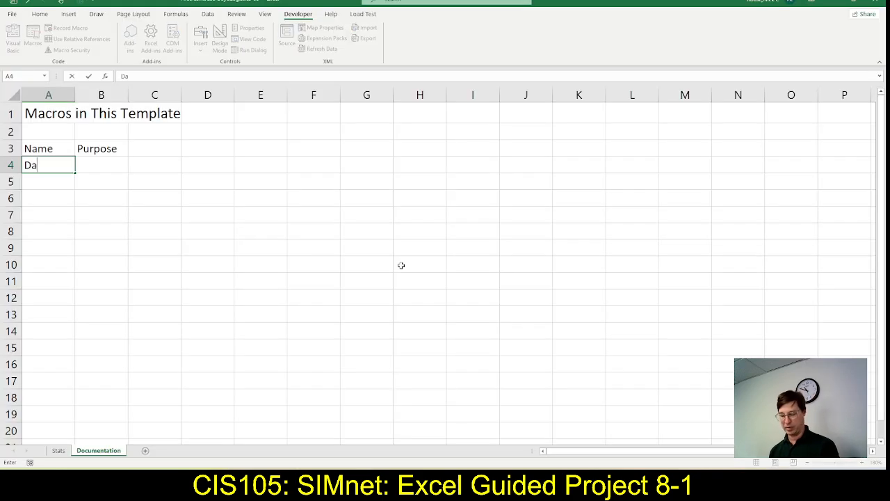
pyautogui.press('BackSpace')
pyautogui.press('BackSpace')
pyautogui.press('BackSpace')
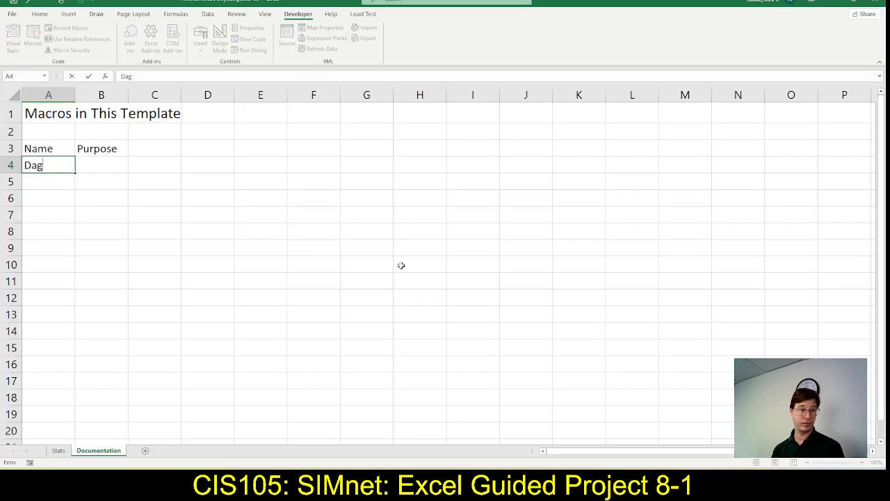
pyautogui.write('teStamp')
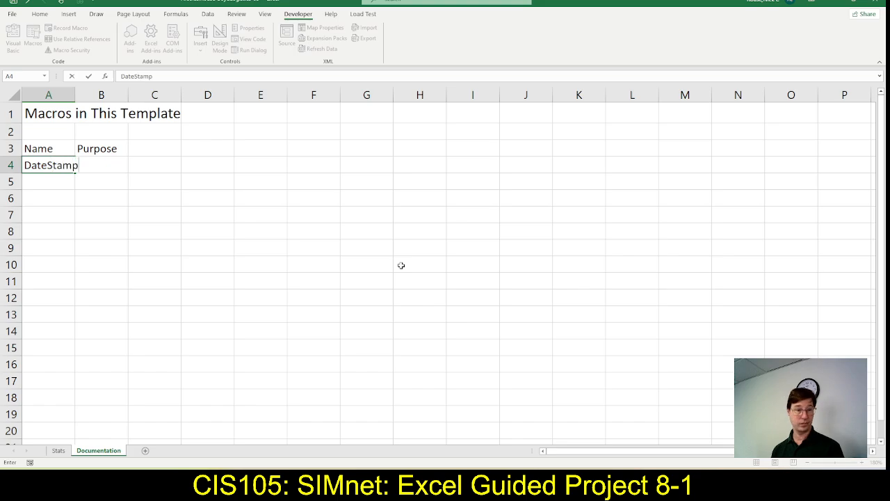
pyautogui.press('Tab')
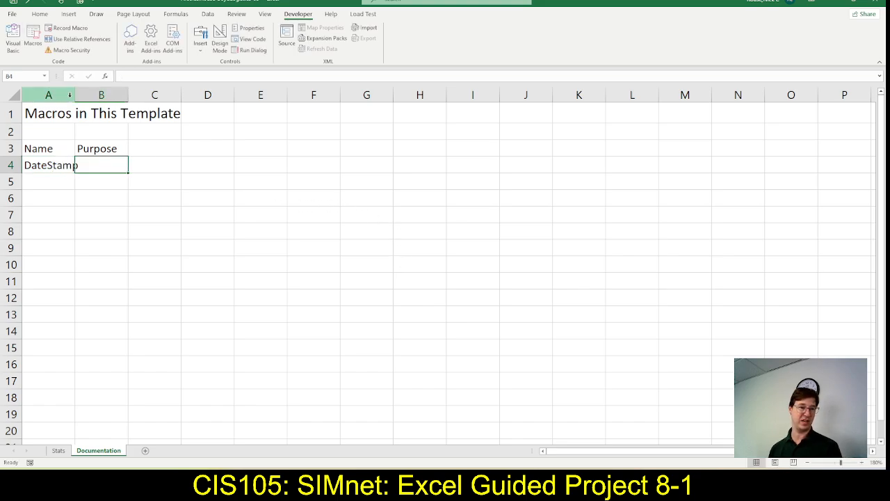
pyautogui.moveTo(74, 96); pyautogui.dragTo(118, 96)
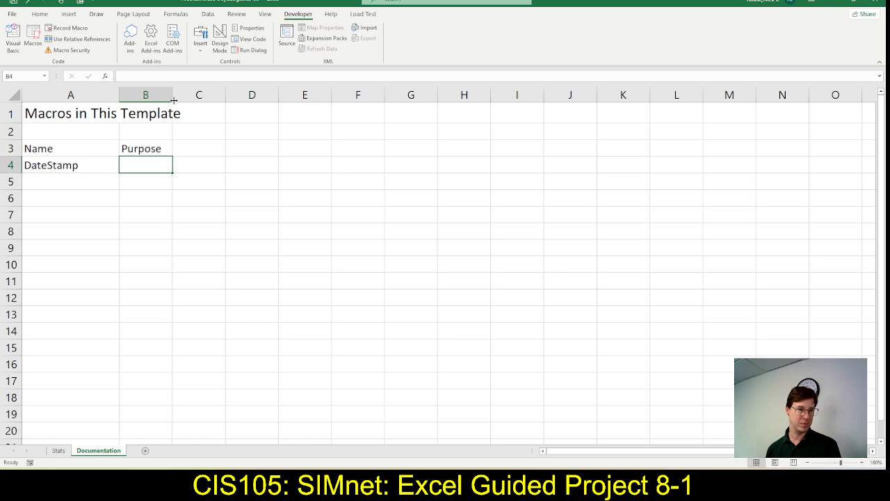
pyautogui.moveTo(173, 96); pyautogui.dragTo(297, 107)
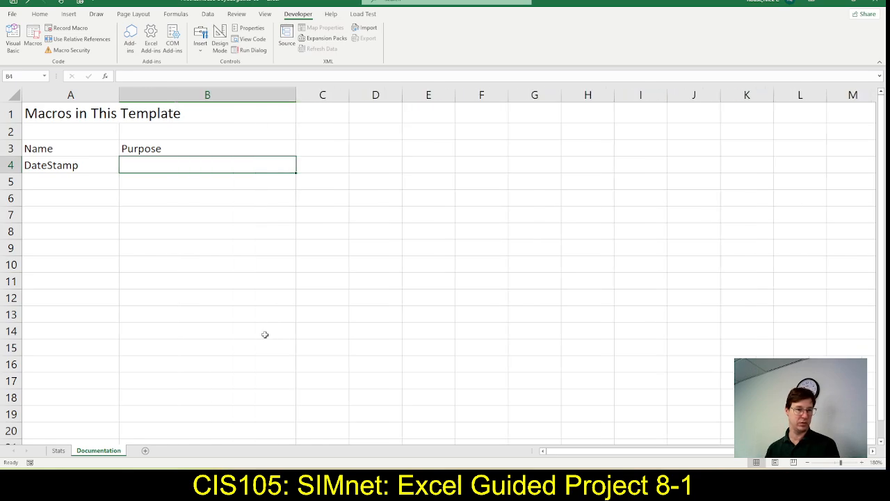
# Copy the phrase "Insert the current date as text" from step 11d in SIMnet into cell B4 in Excel
pyautogui.hotkey('alt', 'Tab')
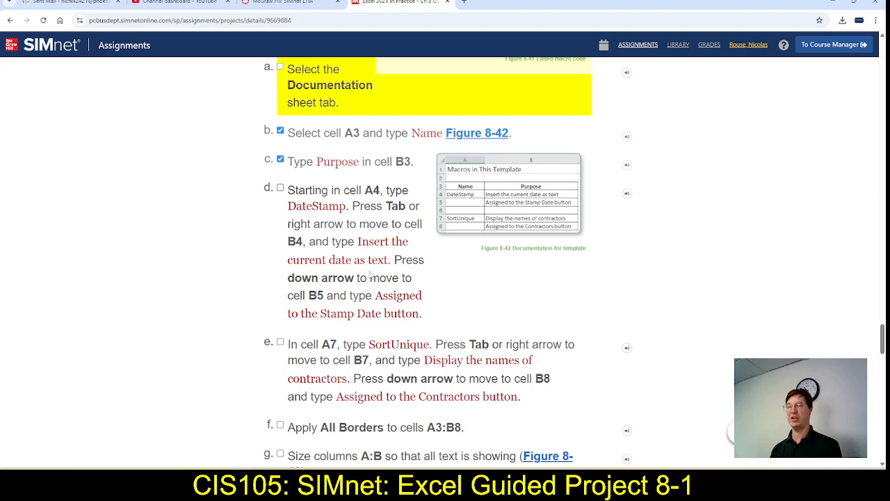
pyautogui.moveTo(358, 243); pyautogui.dragTo(388, 261)
pyautogui.hotkey('ctrl', 'c')
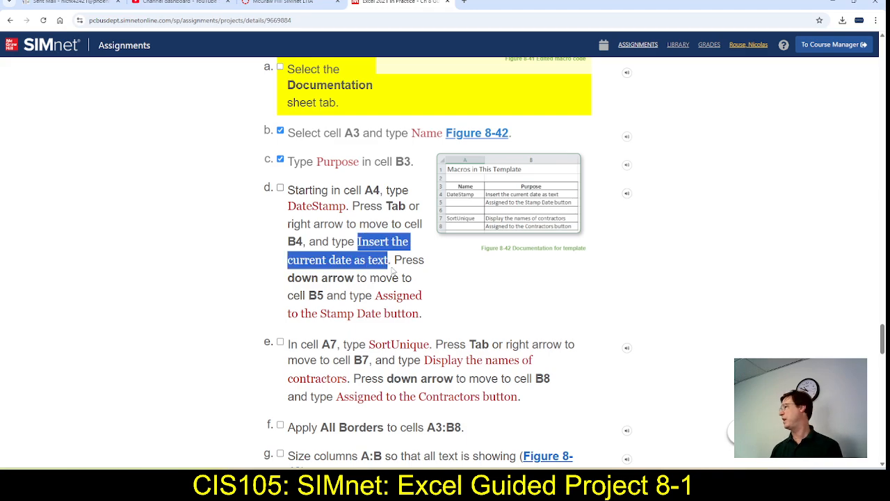
pyautogui.hotkey('alt', 'Tab')
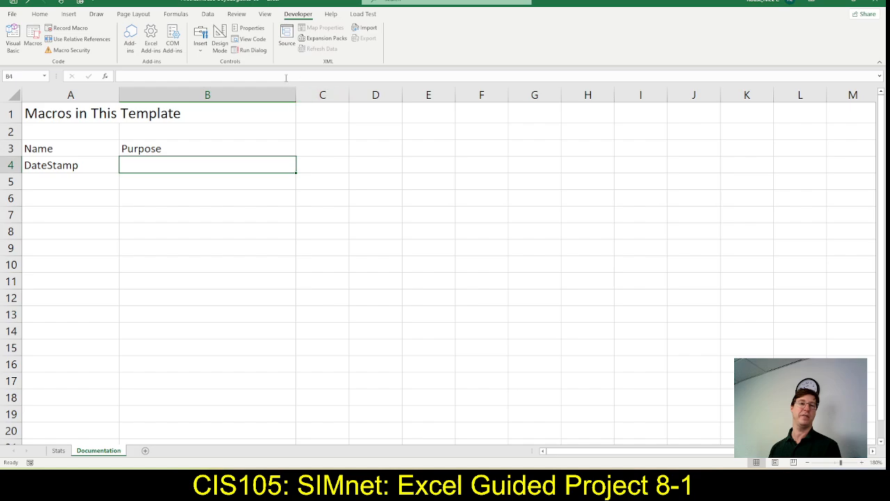
pyautogui.click(285, 77)
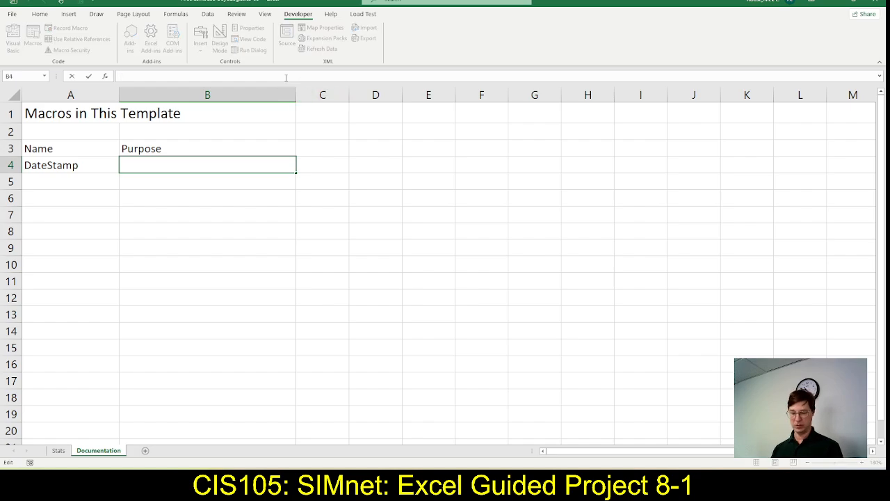
pyautogui.hotkey('ctrl', 'v')
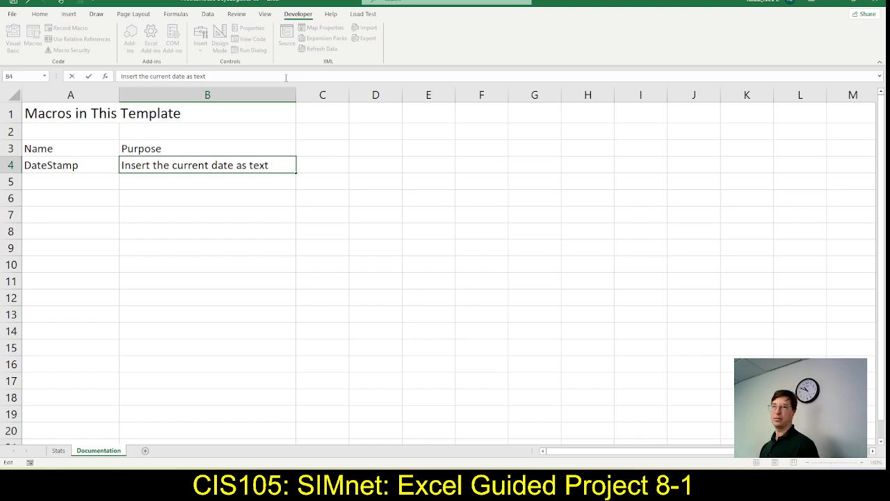
pyautogui.press('Return')
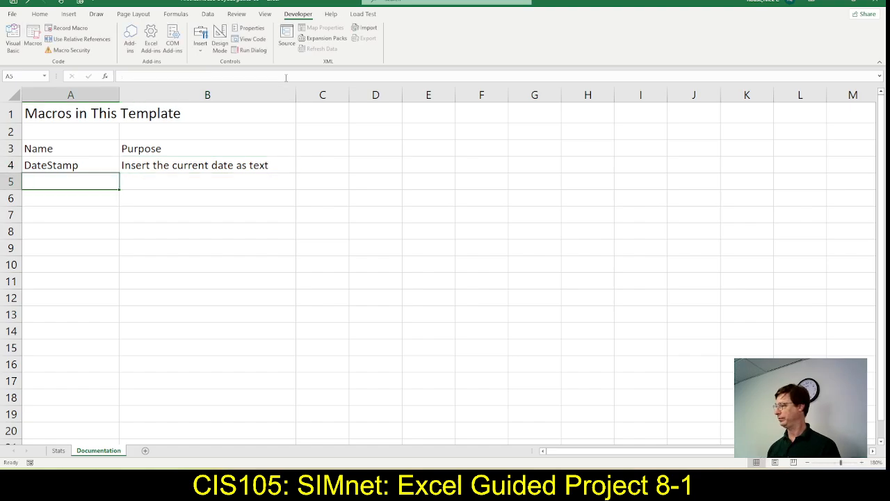
# Copy the phrase "Assigned to the Stamp Date button" from step 11d in SIMnet into cell B5 in Excel
pyautogui.hotkey('alt', 'Tab')
pyautogui.hotkey('alt', 'Tab')
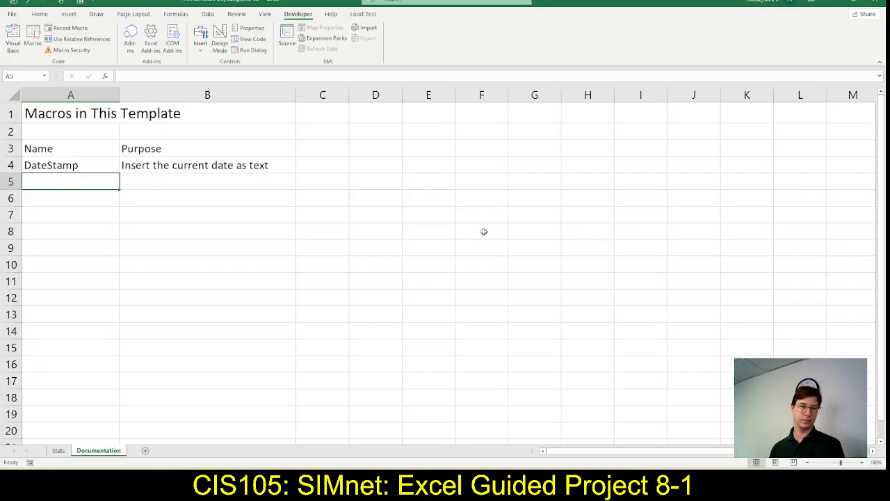
pyautogui.press('Tab')
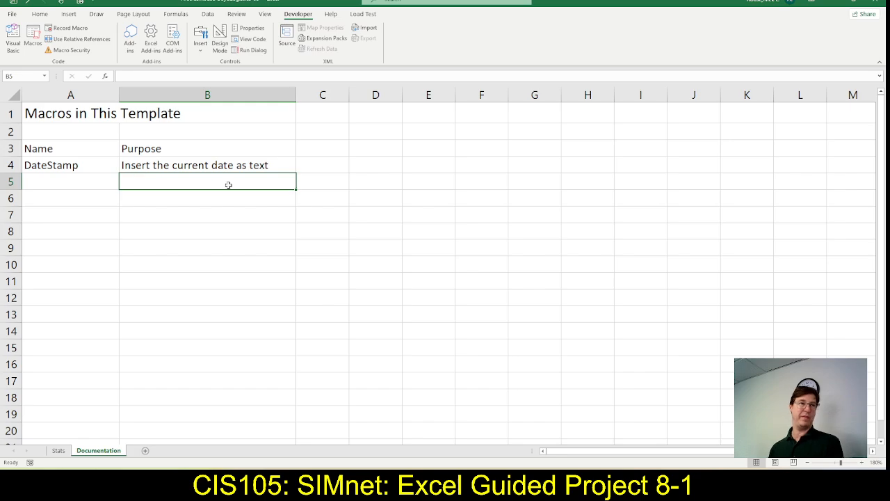
pyautogui.hotkey('alt', 'Tab')
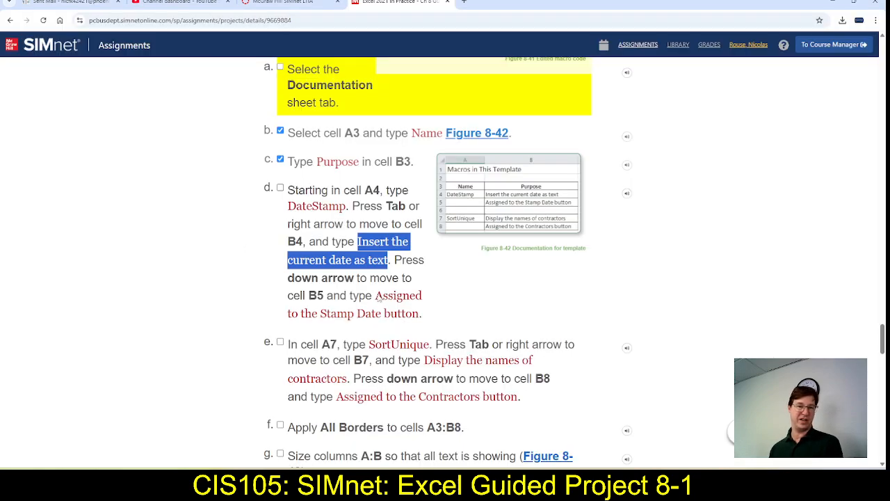
pyautogui.moveTo(376, 296); pyautogui.dragTo(420, 314)
pyautogui.hotkey('ctrl', 'c')
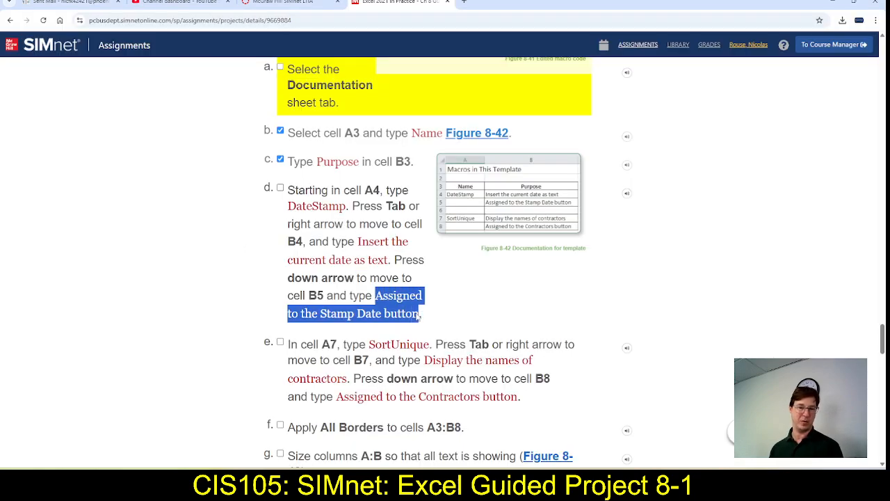
pyautogui.hotkey('alt', 'Tab')
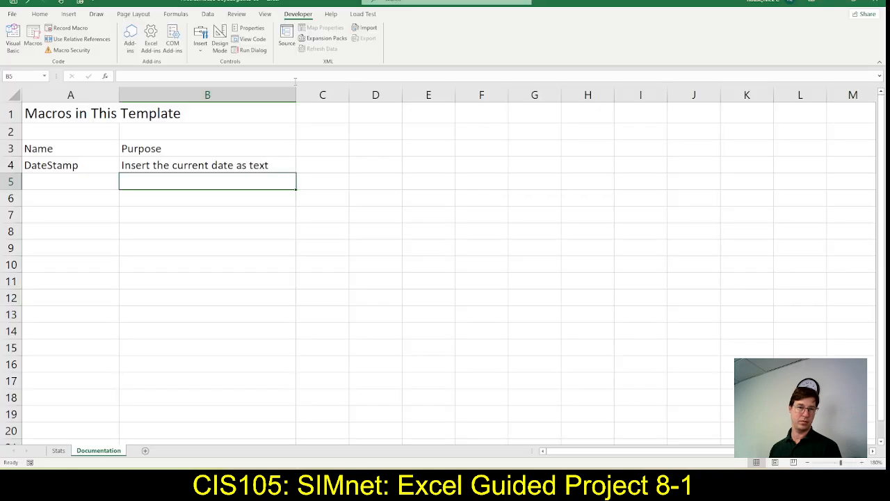
pyautogui.click(289, 77)
pyautogui.hotkey('ctrl', 'v')
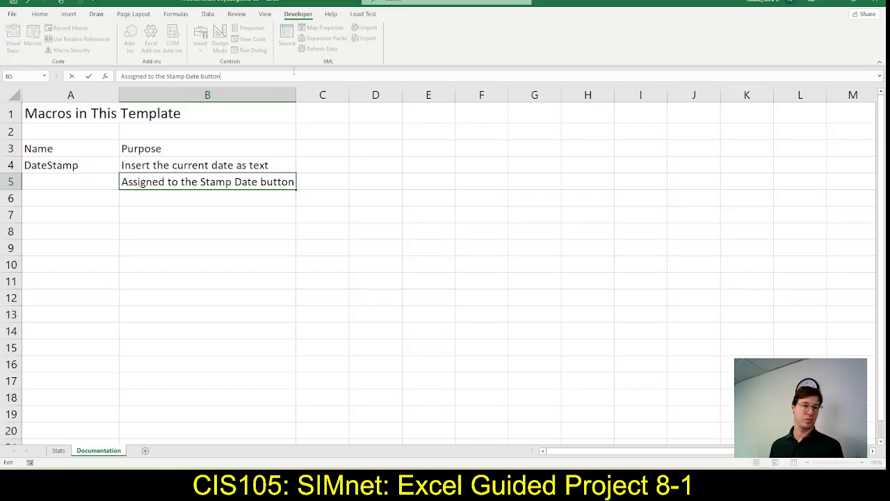
pyautogui.press('Return')
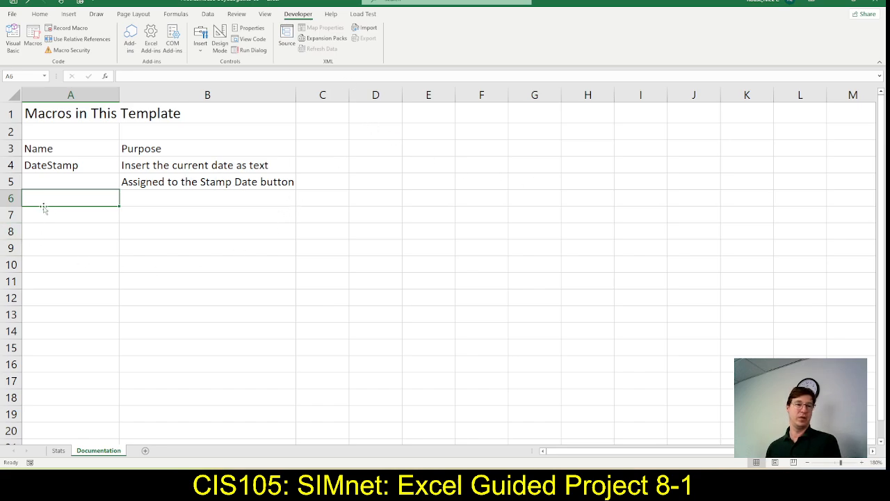
# Check step 11e in SIMnet, and enter SortUnique in cell A7 of the Documentation sheet in Excel
pyautogui.hotkey('alt', 'Tab')
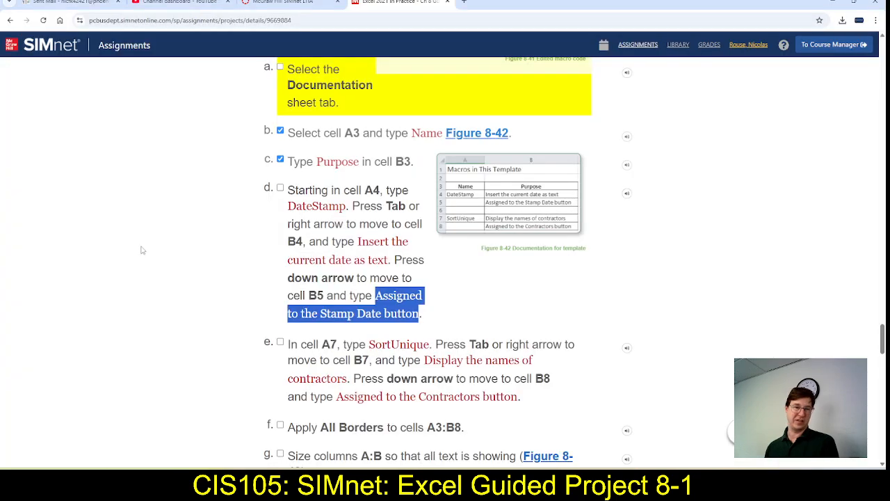
pyautogui.scroll(-2, 312, 242)
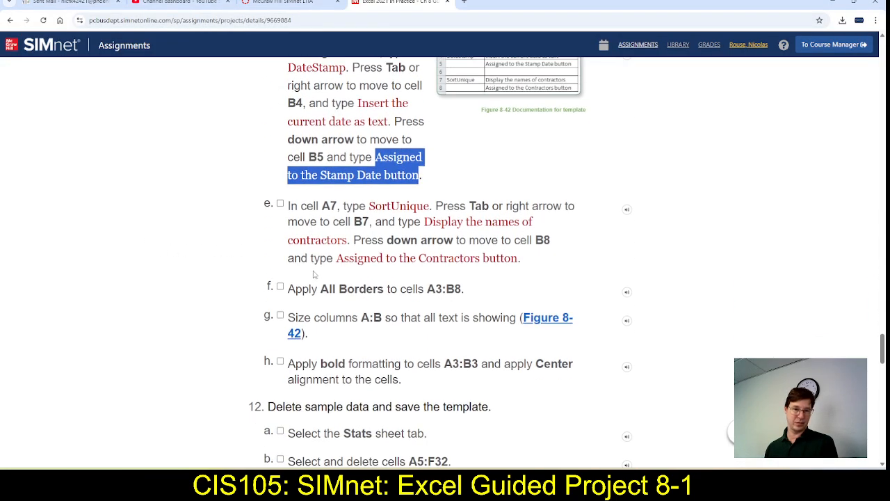
pyautogui.hotkey('alt', 'Tab')
pyautogui.click(49, 217)
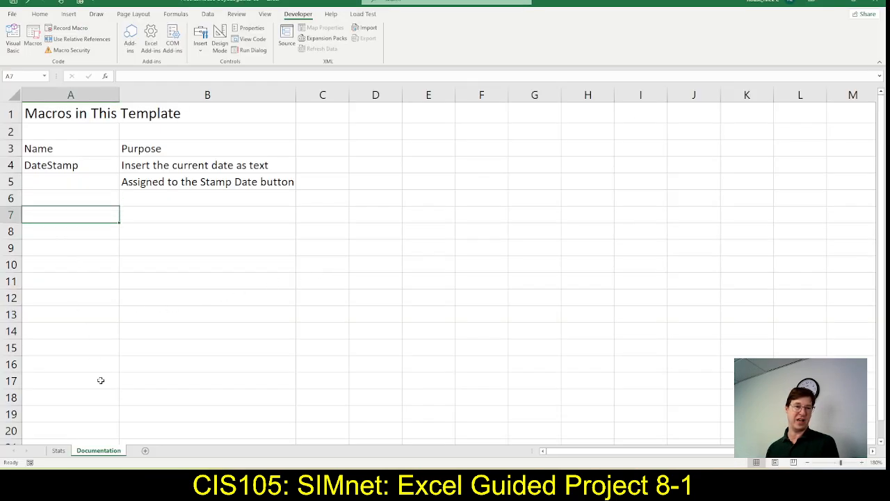
pyautogui.hotkey('alt', 'Tab')
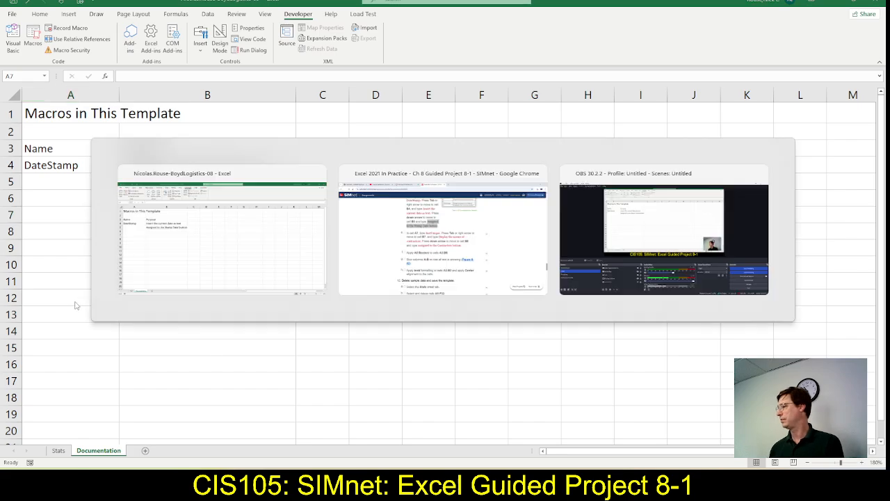
pyautogui.hotkey('alt', 'Tab')
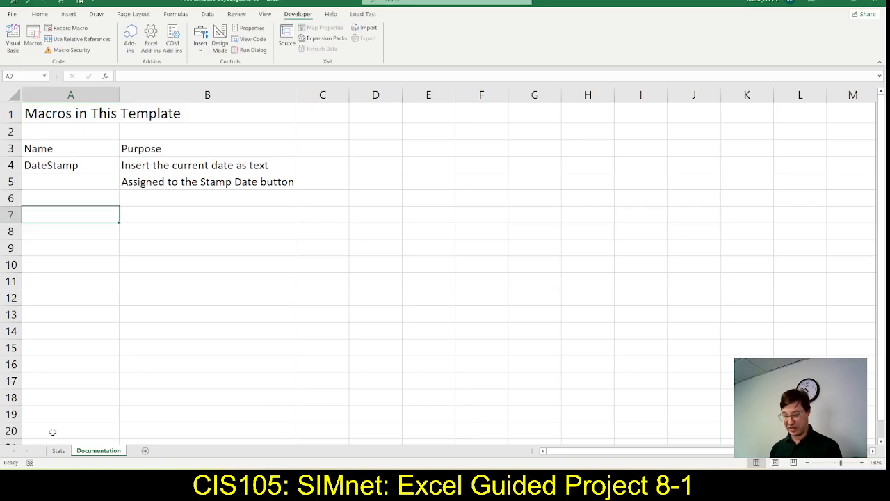
pyautogui.write('SortUnique')
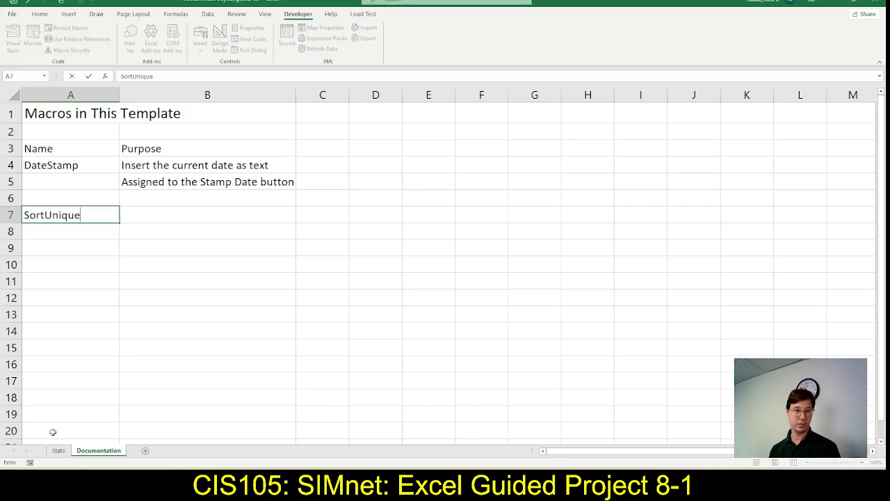
pyautogui.press('Tab')
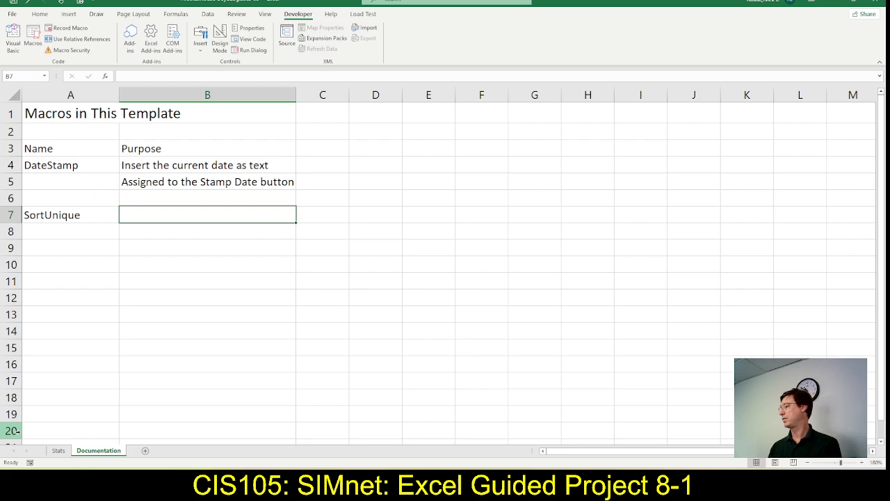
# Copy the phrase "Display the names of contractors" from step 11e in SIMnet into cell B7 in Excel
pyautogui.hotkey('alt', 'Tab')
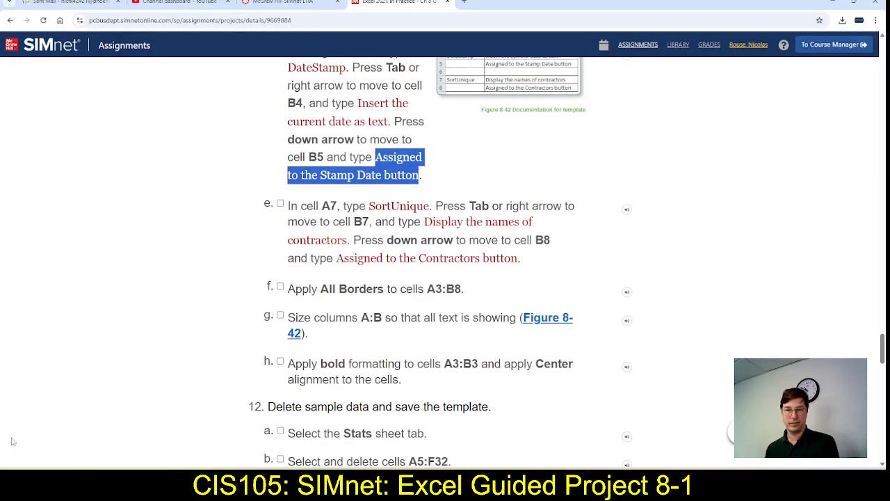
pyautogui.moveTo(423, 223); pyautogui.dragTo(346, 240)
pyautogui.hotkey('ctrl', 'c')
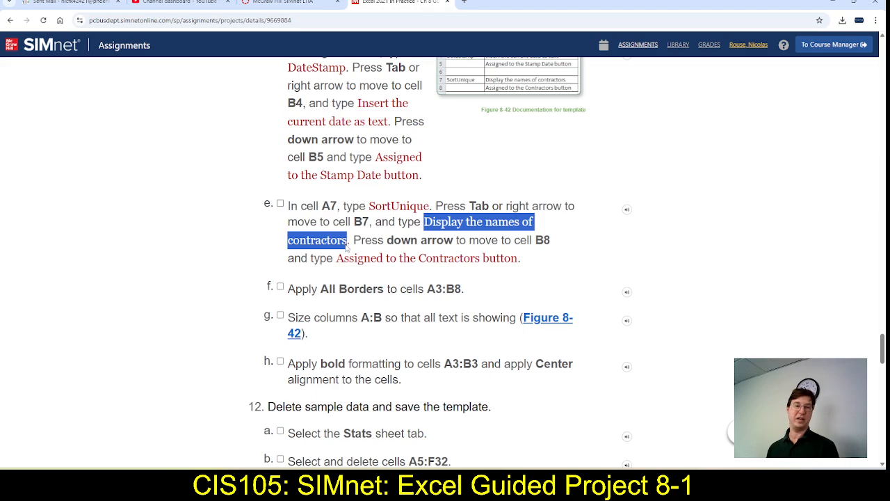
pyautogui.hotkey('alt', 'Tab')
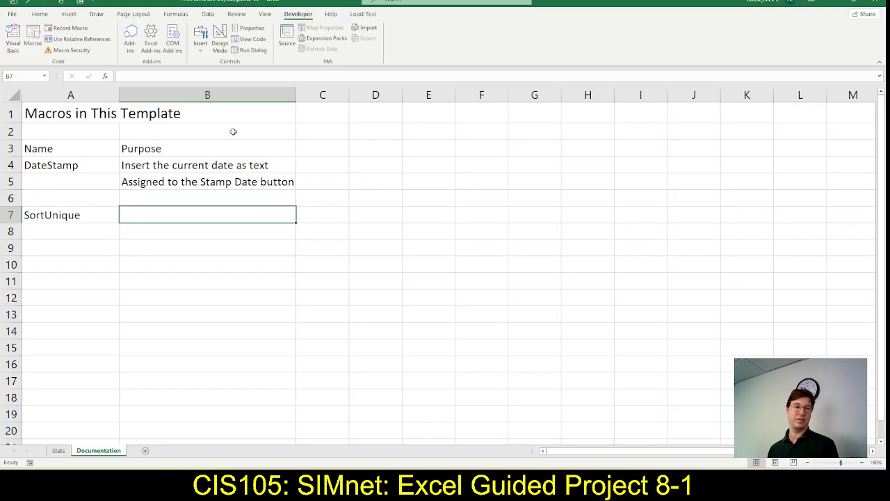
pyautogui.click(186, 75)
pyautogui.hotkey('ctrl', 'v')
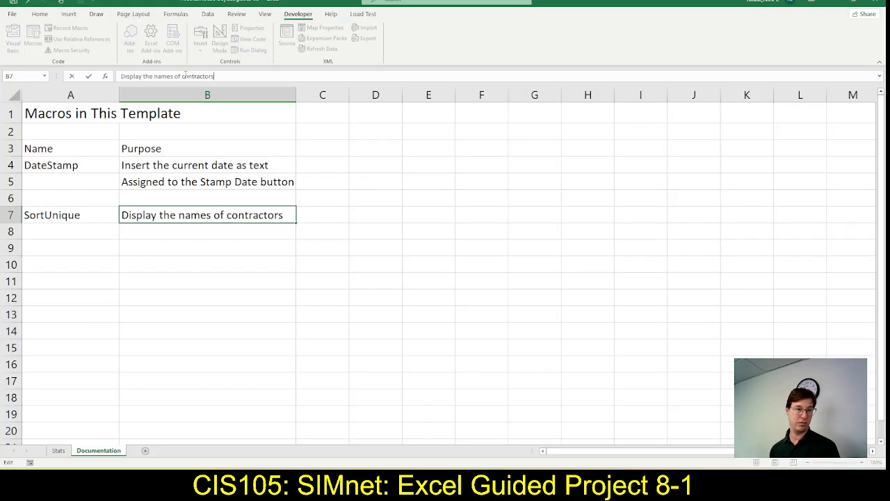
pyautogui.press('Return')
# Copy "Assigned to the Contractors button" from step 11e in SIMnet into cell B8 in Excel, and widen column B slightly
pyautogui.hotkey('alt', 'Tab')
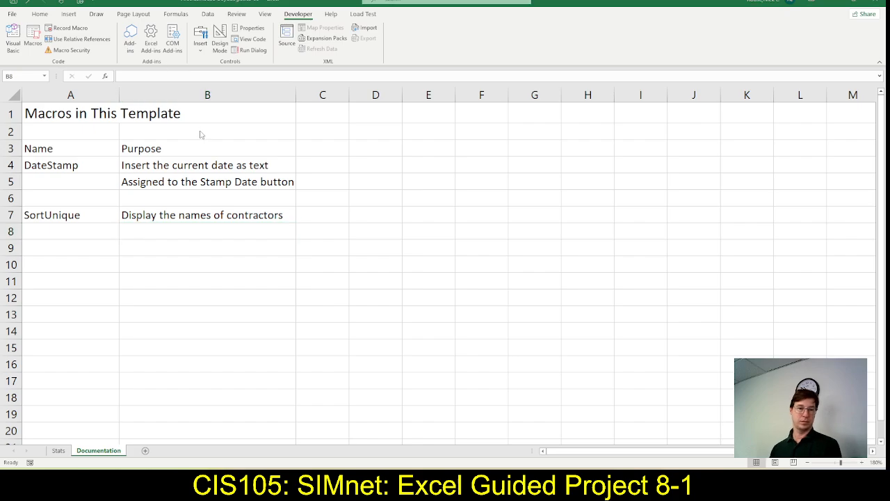
pyautogui.moveTo(336, 258); pyautogui.dragTo(522, 260)
pyautogui.hotkey('ctrl', 'c')
pyautogui.hotkey('alt', 'Tab')
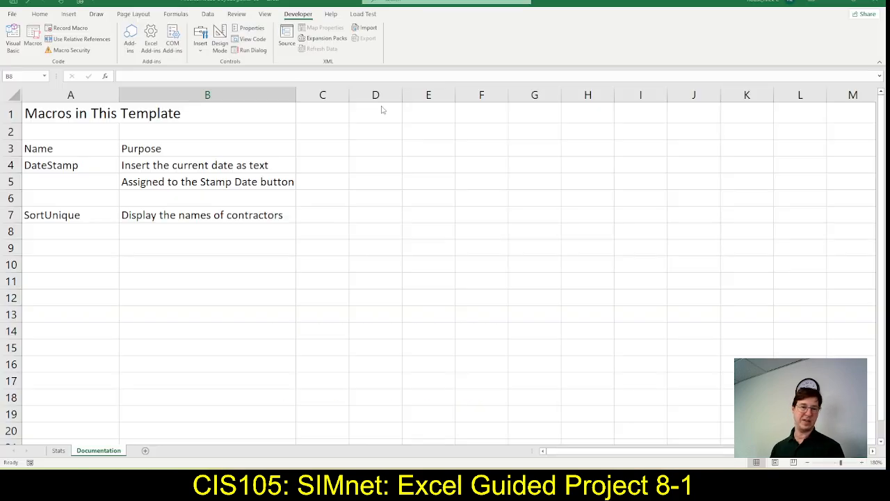
pyautogui.click(122, 77)
pyautogui.hotkey('ctrl', 'v')
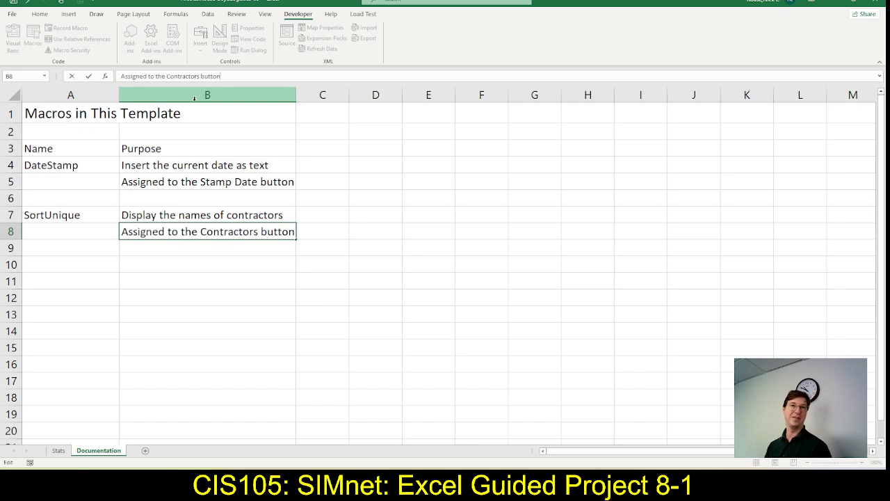
pyautogui.press('Return')
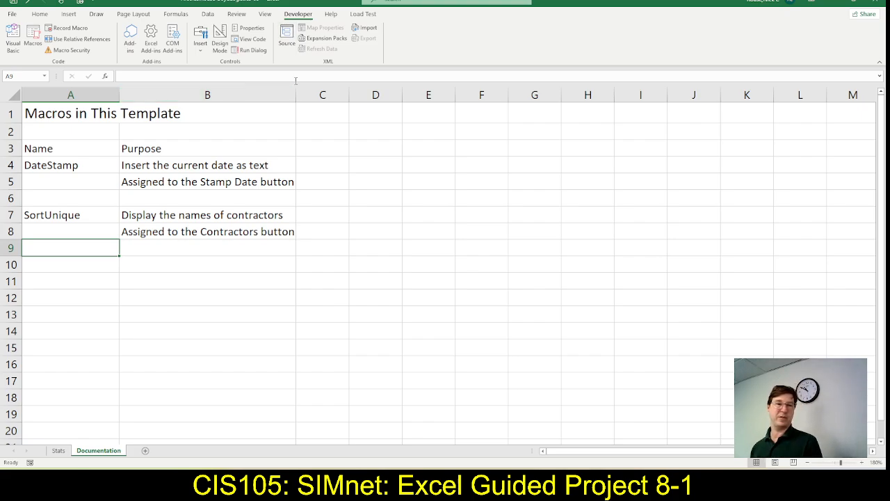
pyautogui.moveTo(297, 95); pyautogui.dragTo(308, 95)
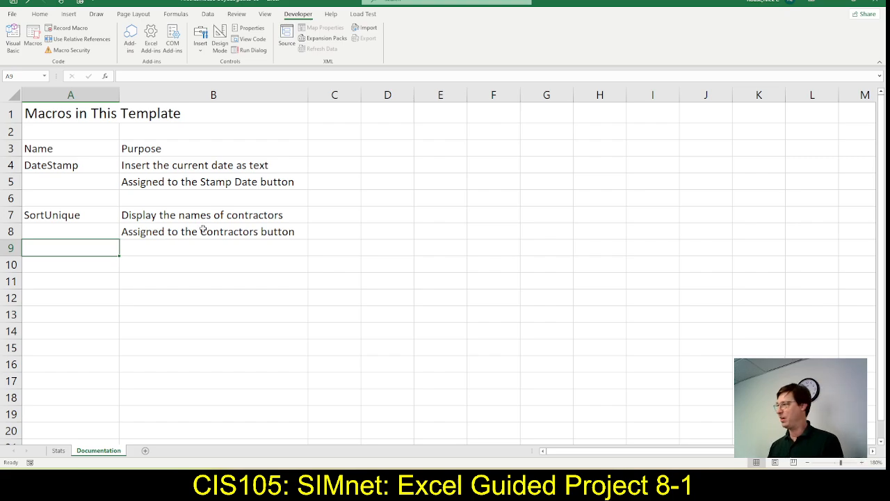
# Review Figure 8-42 and step 11f in SIMnet, and apply All Borders to cells A3:B8 in Excel
pyautogui.hotkey('alt', 'Tab')
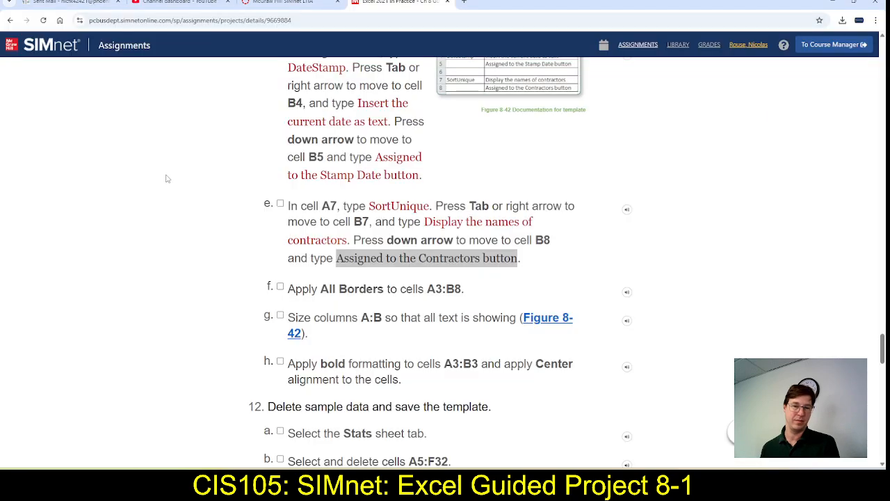
pyautogui.scroll(1, 252, 294)
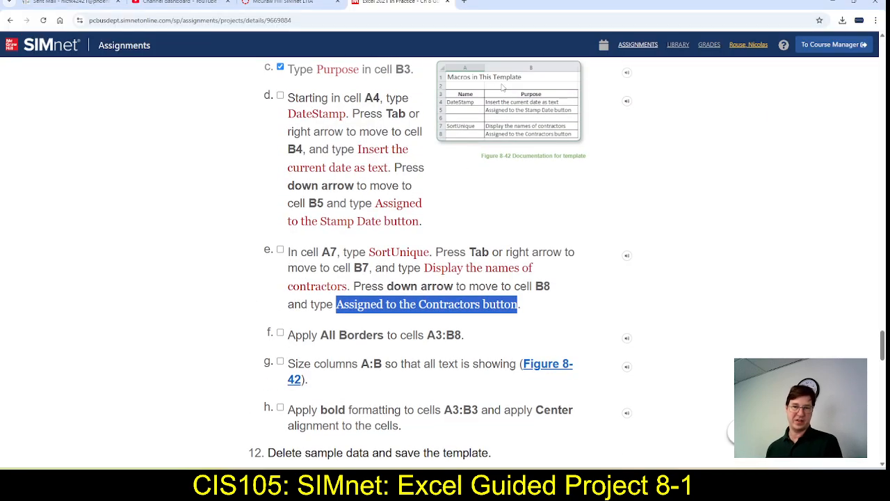
pyautogui.scroll(-2, 352, 265)
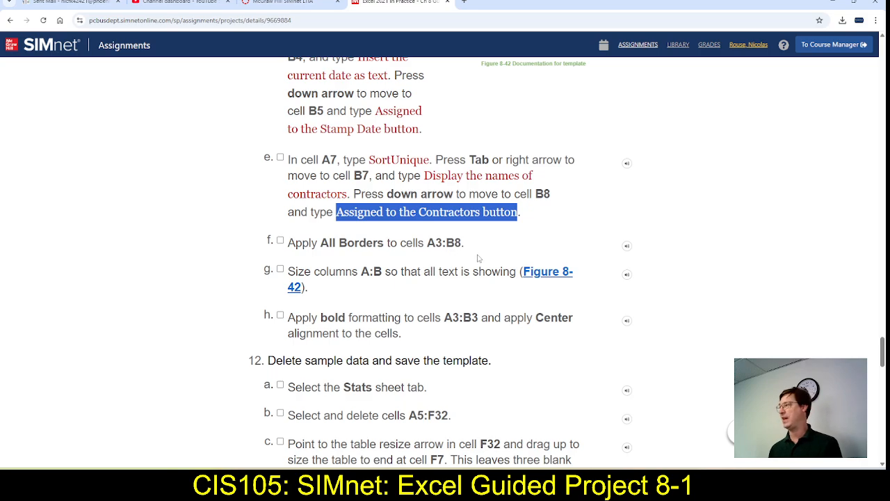
pyautogui.hotkey('alt', 'Tab')
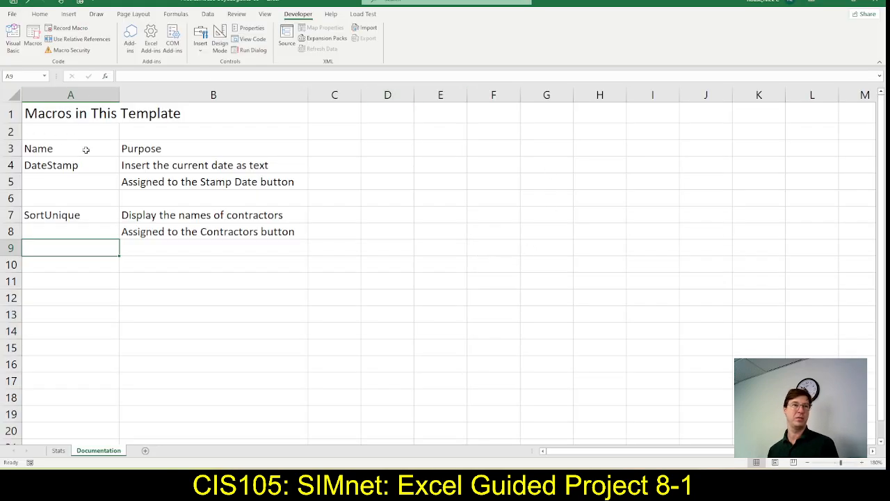
pyautogui.moveTo(72, 150); pyautogui.dragTo(189, 226)
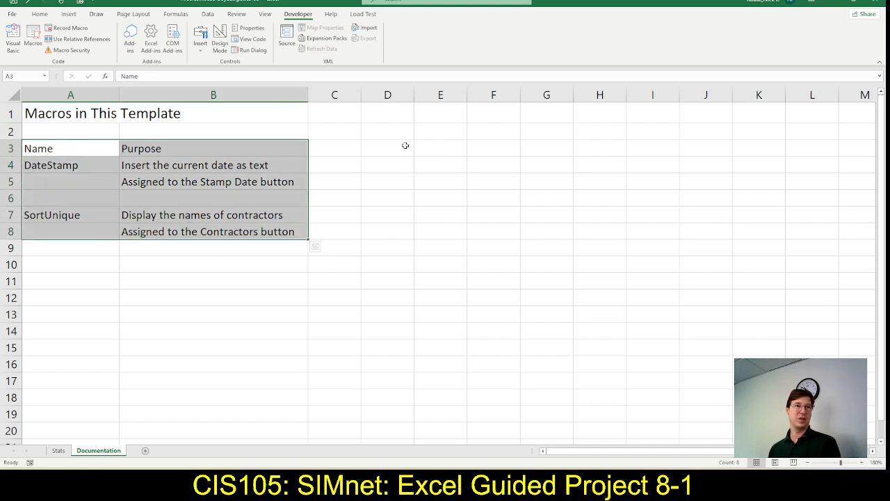
pyautogui.click(39, 15)
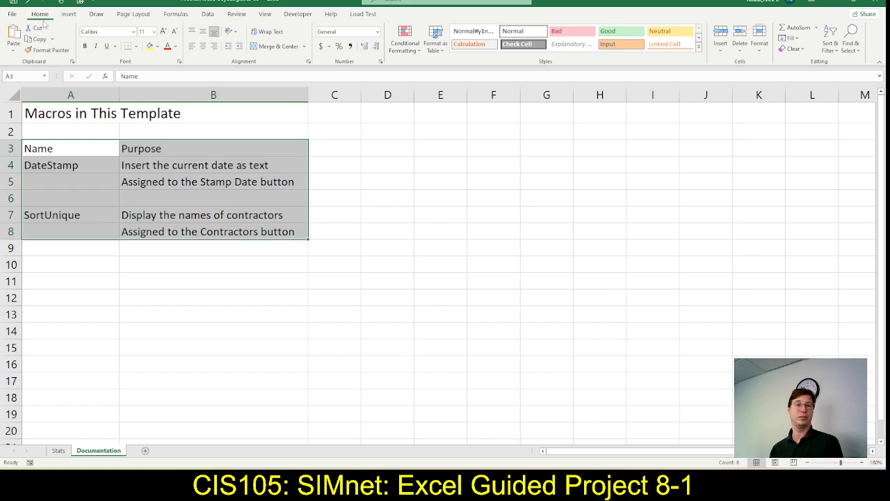
pyautogui.click(137, 47)
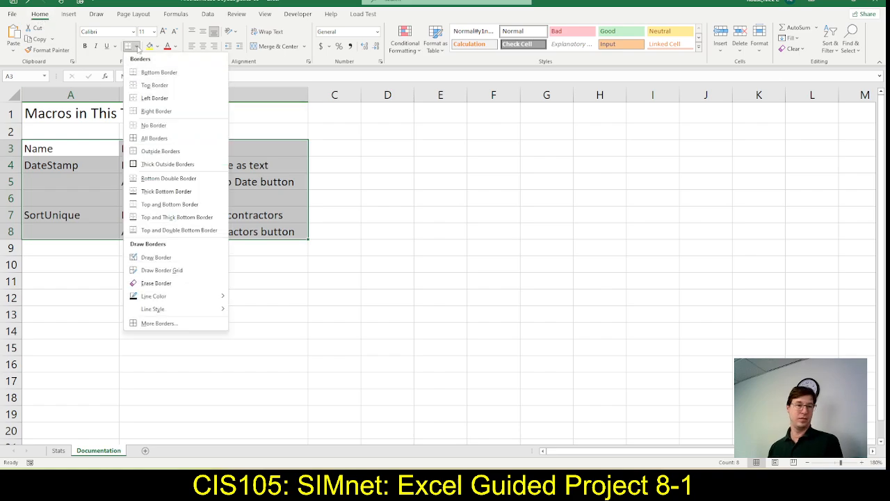
pyautogui.click(148, 144)
# Check the remaining formatting instructions in SIMnet, and make the headings in cells A3:B3 bold and centered in Excel
pyautogui.hotkey('alt', 'Tab')
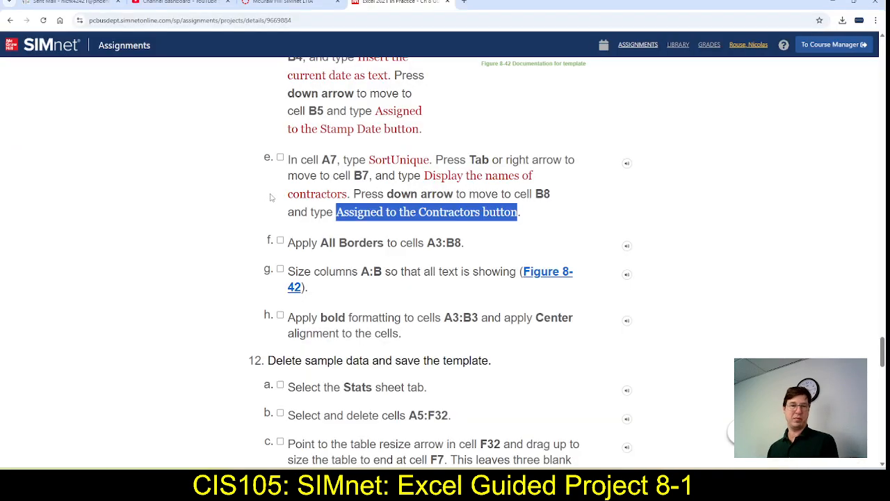
pyautogui.scroll(3, 272, 198)
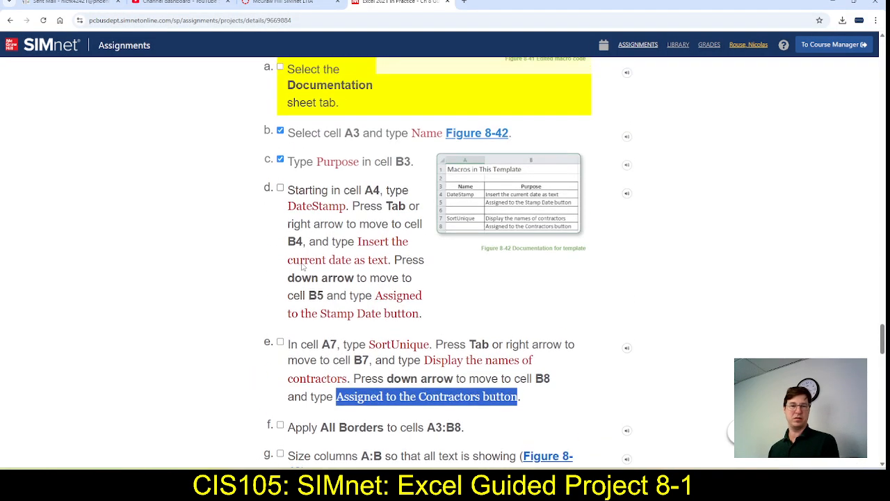
pyautogui.scroll(-1, 303, 266)
pyautogui.hotkey('alt', 'Tab')
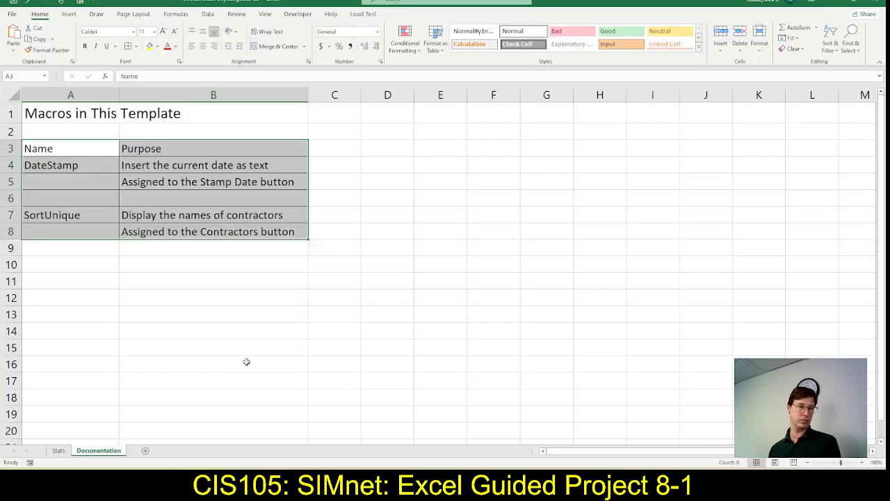
pyautogui.moveTo(66, 151); pyautogui.dragTo(142, 154)
pyautogui.hotkey('ctrl', 'b')
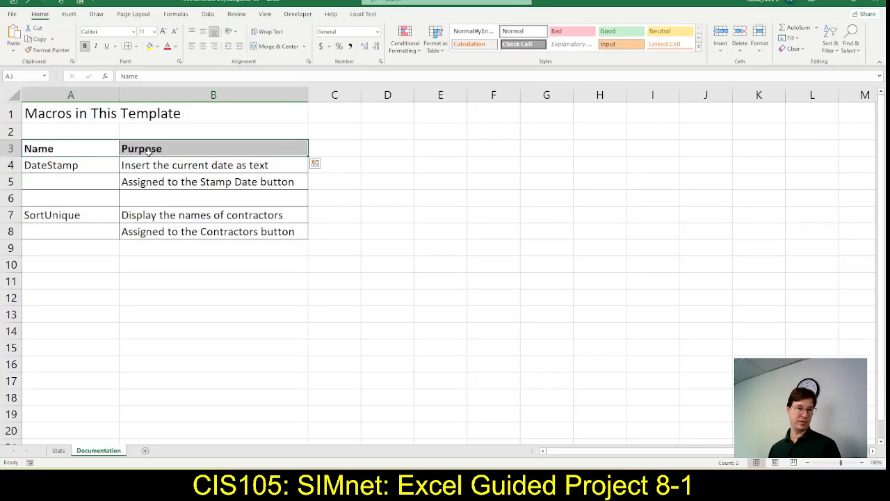
pyautogui.click(203, 49)
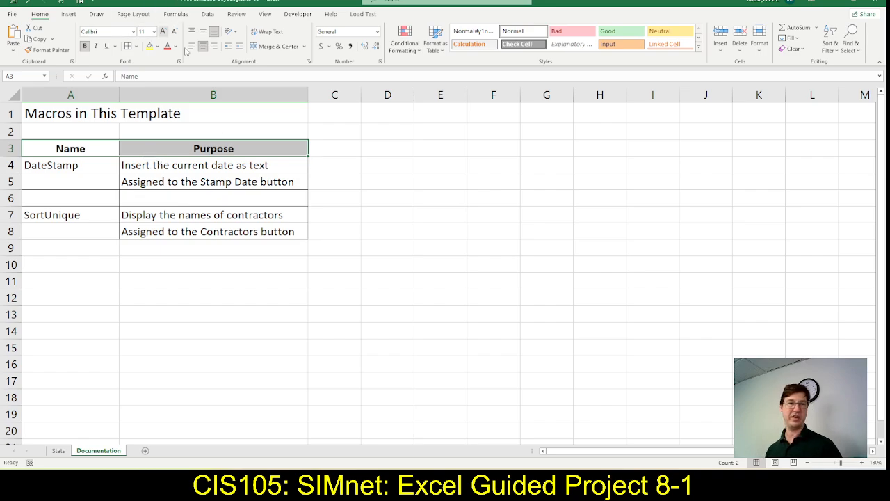
pyautogui.click(67, 260)
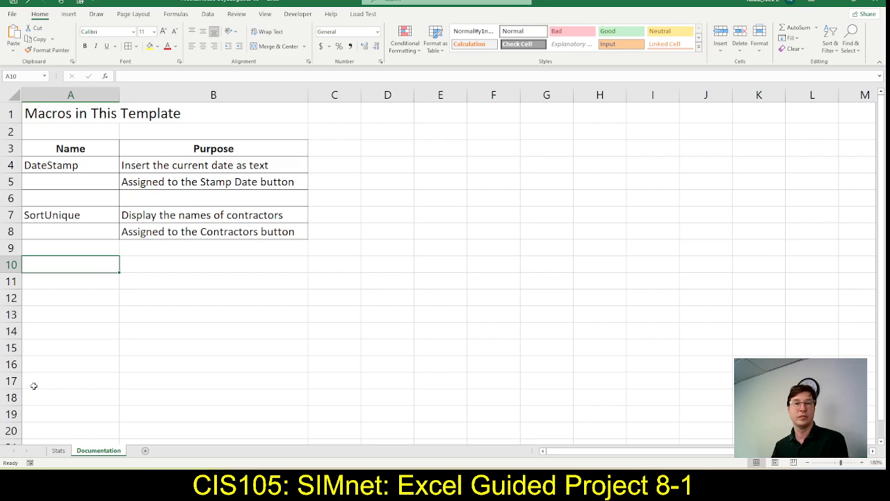
# Mark steps 11d, 11e, 11f and 11g as complete in SIMnet, and recheck the Documentation sheet in Excel
pyautogui.hotkey('alt', 'Tab')
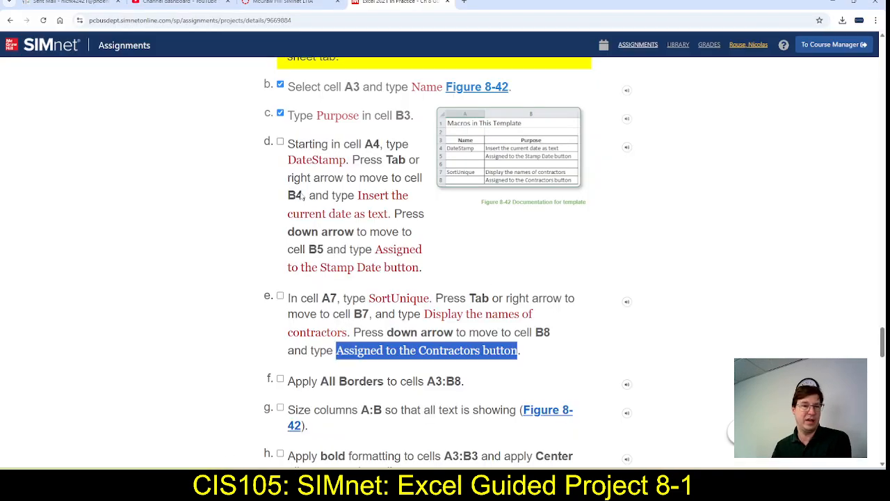
pyautogui.click(299, 213)
pyautogui.scroll(-2, 297, 219)
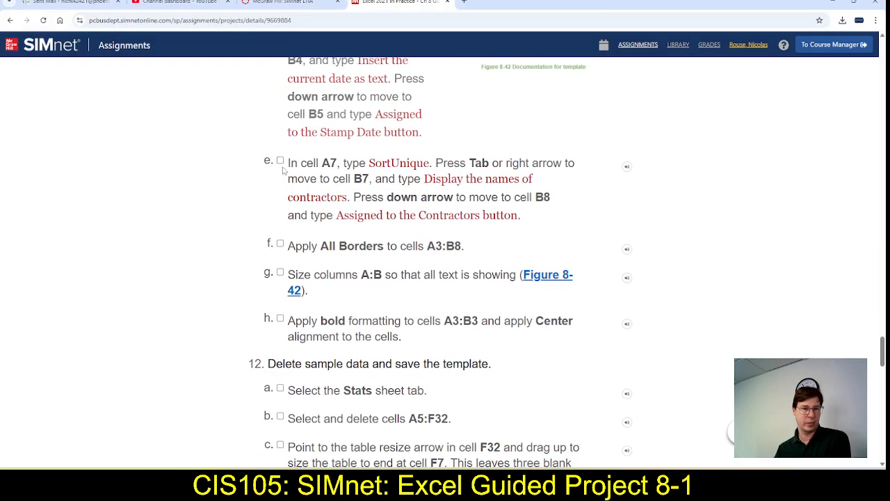
pyautogui.click(280, 161)
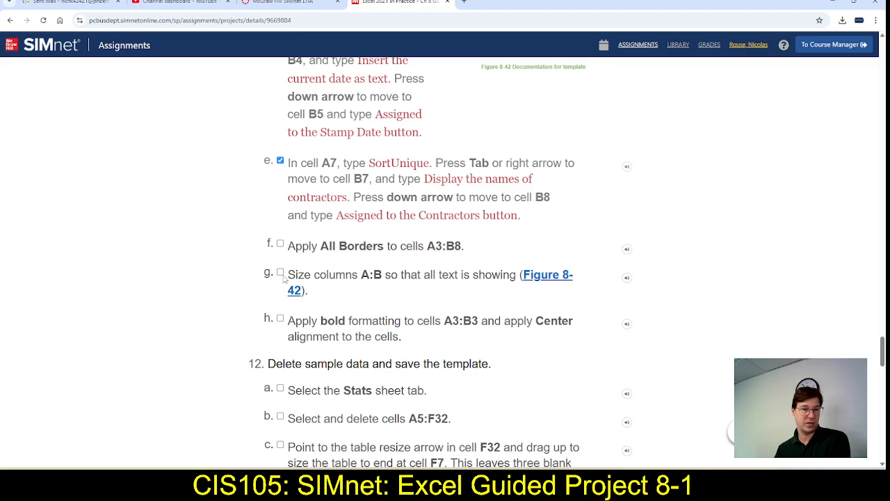
pyautogui.click(280, 243)
pyautogui.click(281, 274)
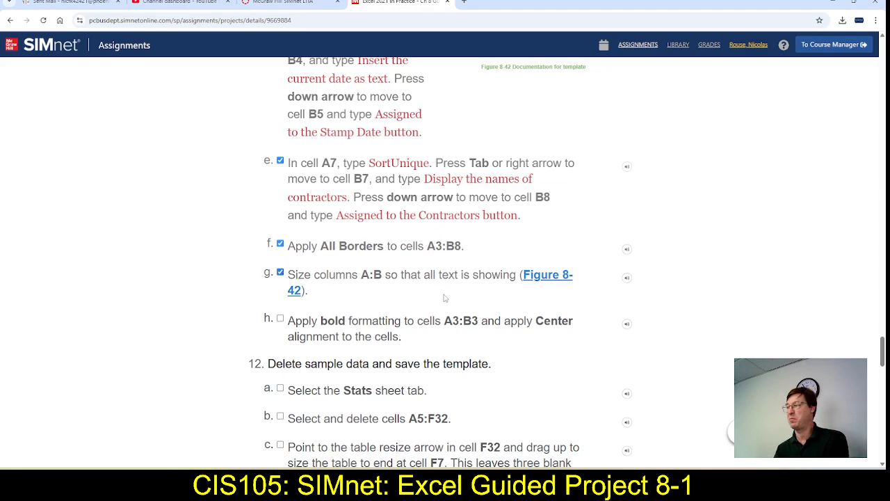
pyautogui.hotkey('alt', 'Tab')
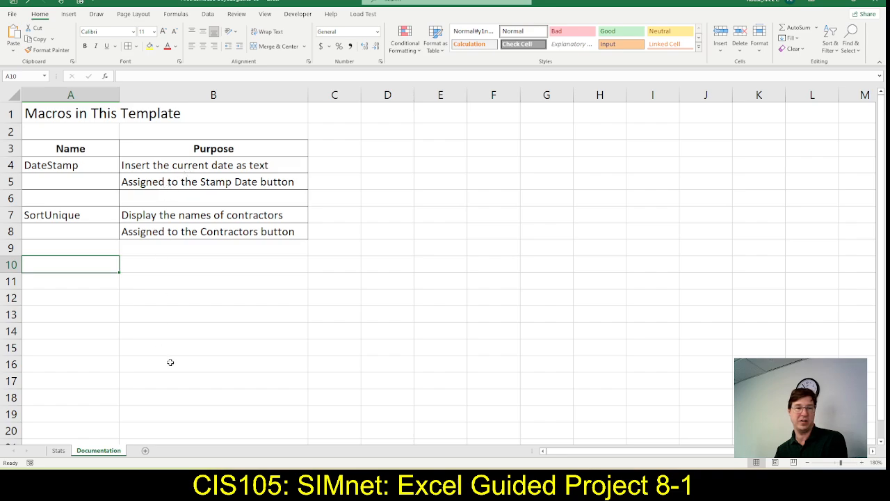
pyautogui.press('alt')
pyautogui.hotkey('alt', 'Tab')
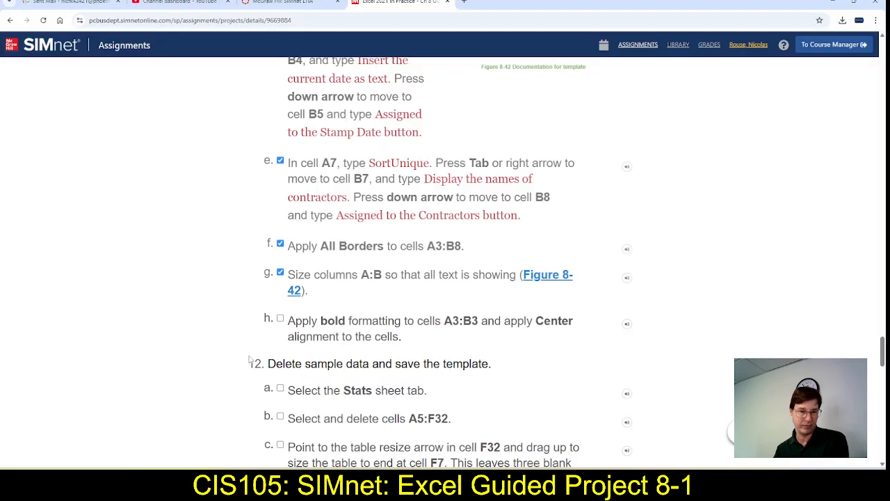
# Mark step 11h as complete in SIMnet and read the step 12 instructions on deleting the sample data
pyautogui.click(280, 319)
pyautogui.scroll(-2, 201, 360)
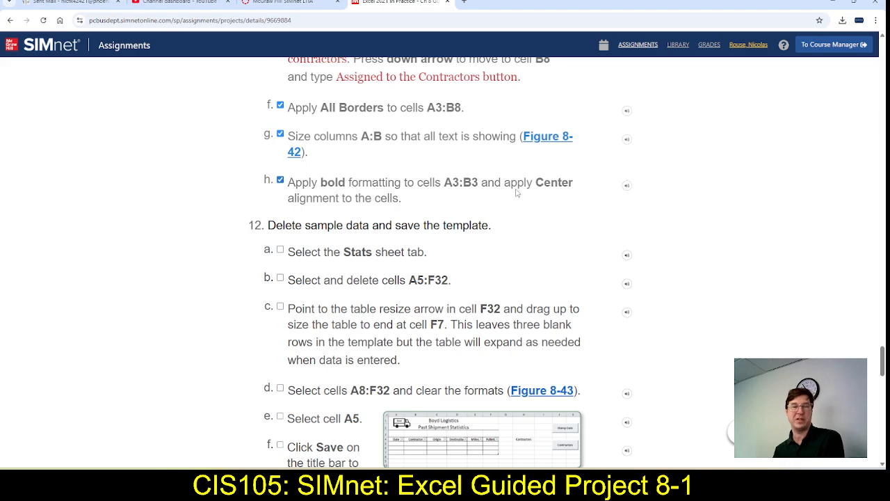
pyautogui.scroll(-1, 343, 325)
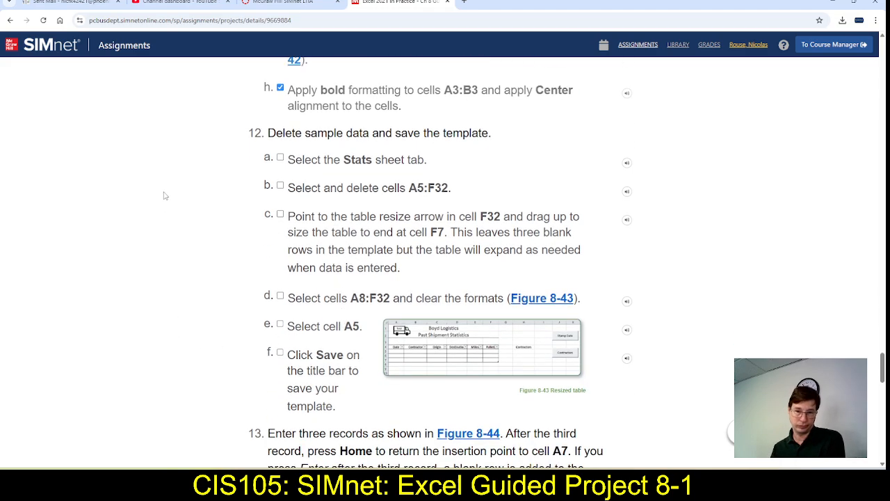
# Switch to Excel and check the text of cell B8 on the Documentation sheet
pyautogui.hotkey('alt', 'Tab')
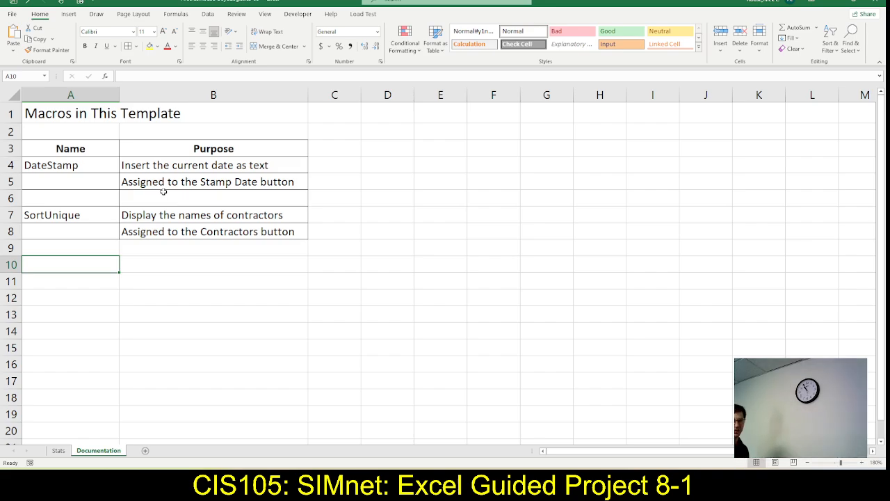
pyautogui.click(265, 229)
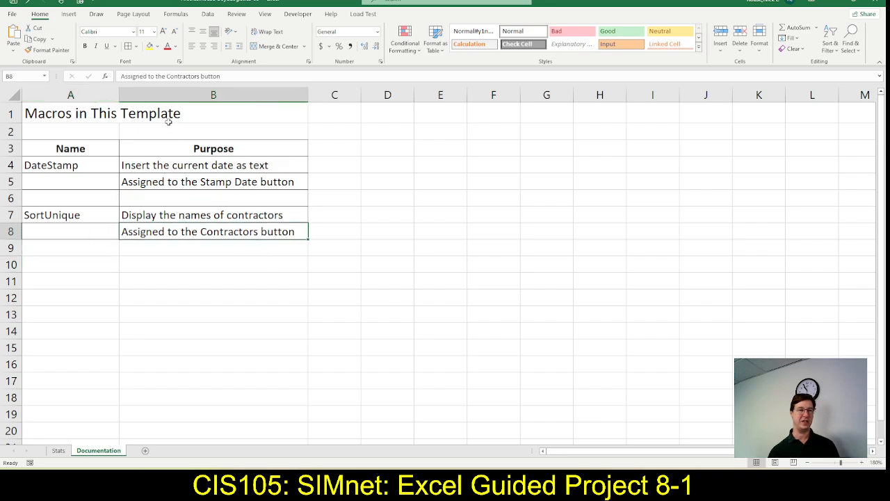
pyautogui.moveTo(228, 76); pyautogui.dragTo(121, 76)
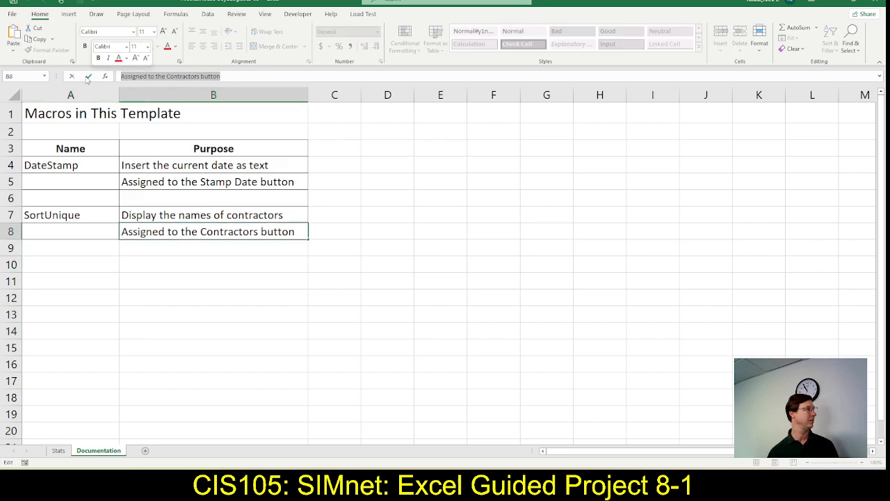
pyautogui.click(326, 225)
pyautogui.click(115, 259)
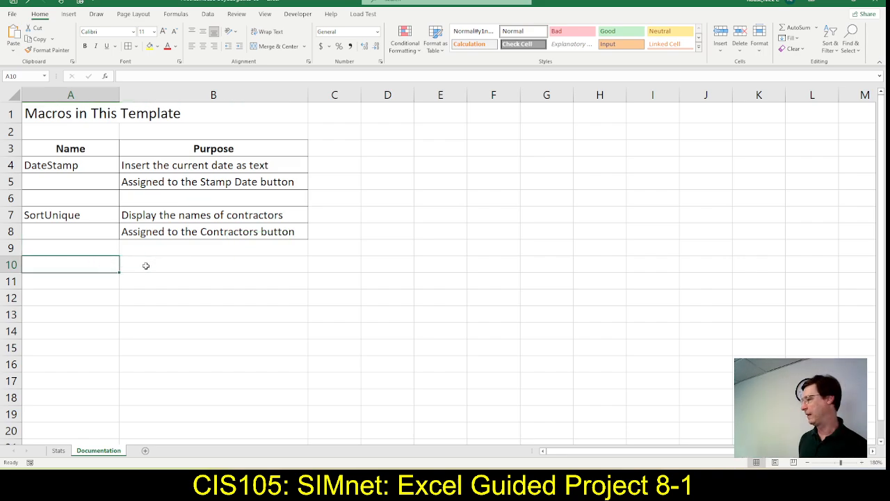
# Recheck step 12 in SIMnet, and open the Stats sheet in Excel
pyautogui.hotkey('alt', 'Tab')
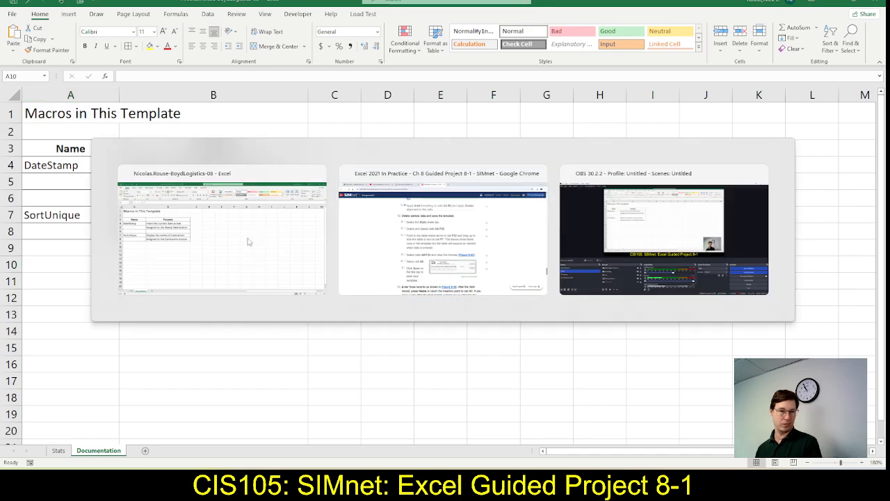
pyautogui.scroll(-1, 292, 203)
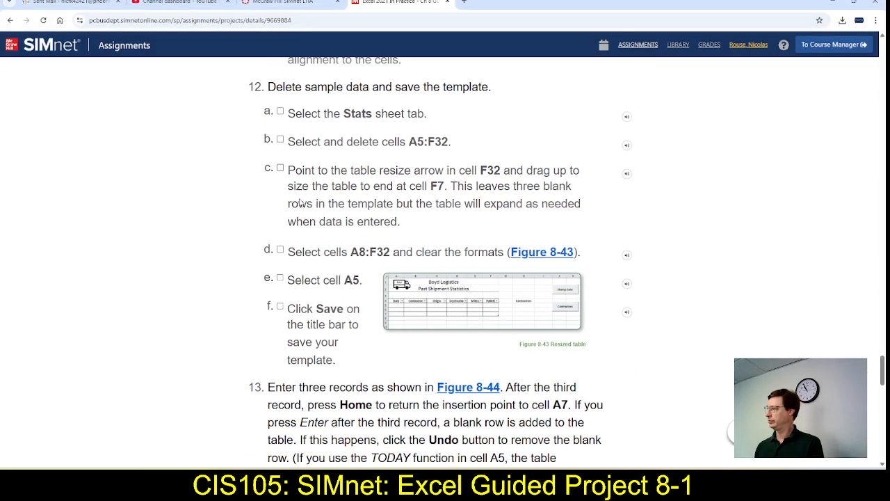
pyautogui.hotkey('alt', 'Tab')
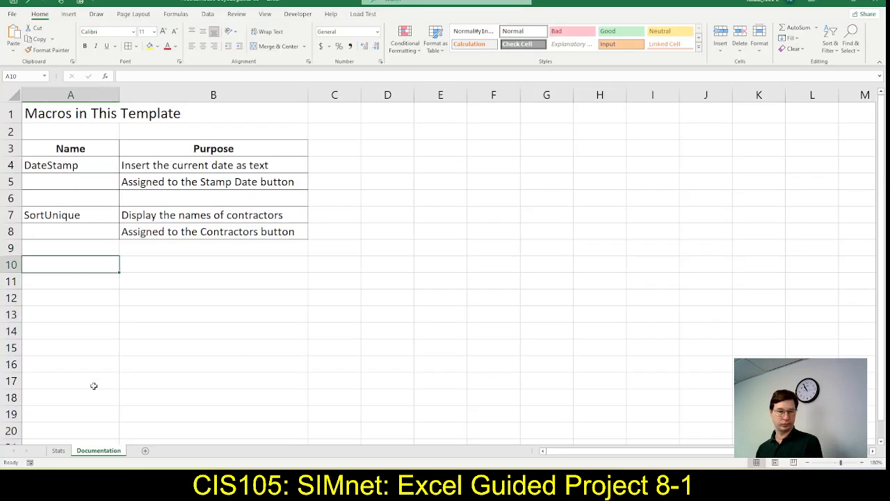
pyautogui.click(58, 451)
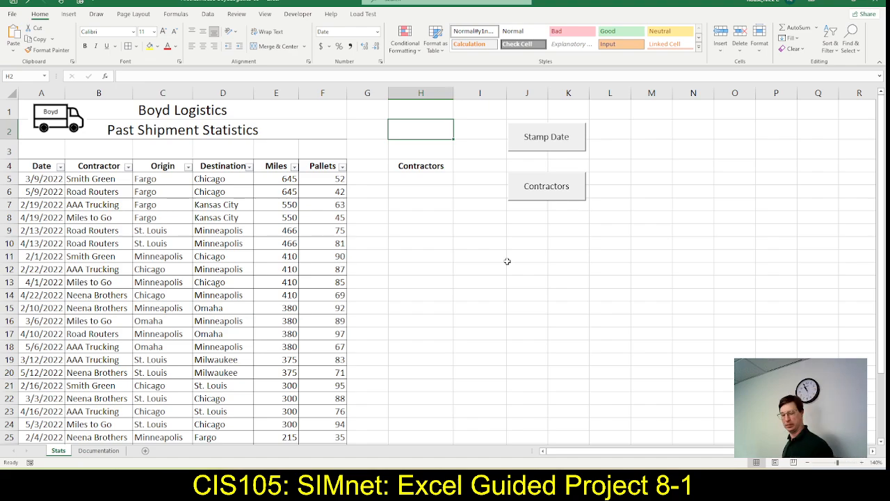
# Review the remaining SIMnet instructions from step 12 through step 19, comparing them with the Stats sheet in Excel
pyautogui.hotkey('alt', 'Tab')
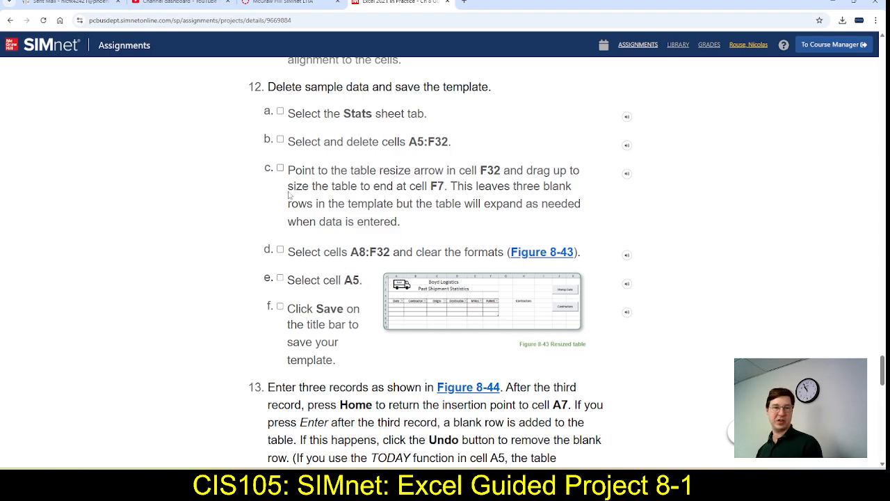
pyautogui.scroll(-3, 278, 213)
pyautogui.scroll(-4, 283, 208)
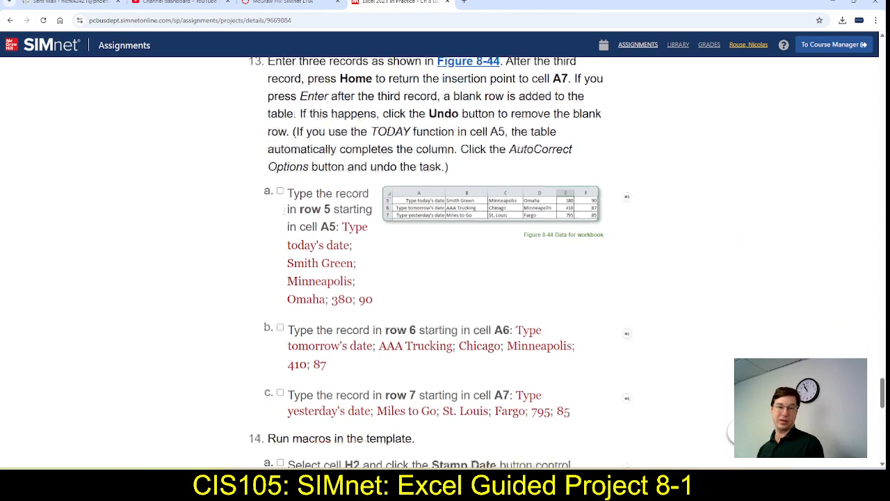
pyautogui.scroll(-6, 499, 222)
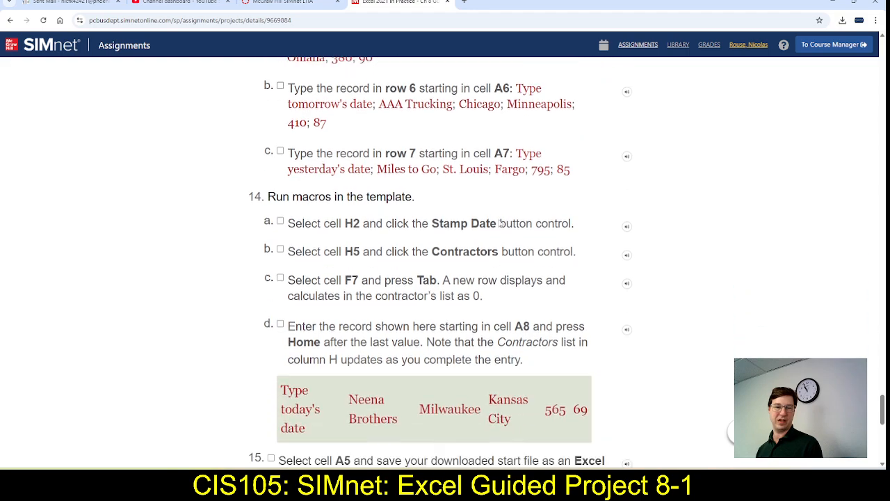
pyautogui.scroll(3, 500, 223)
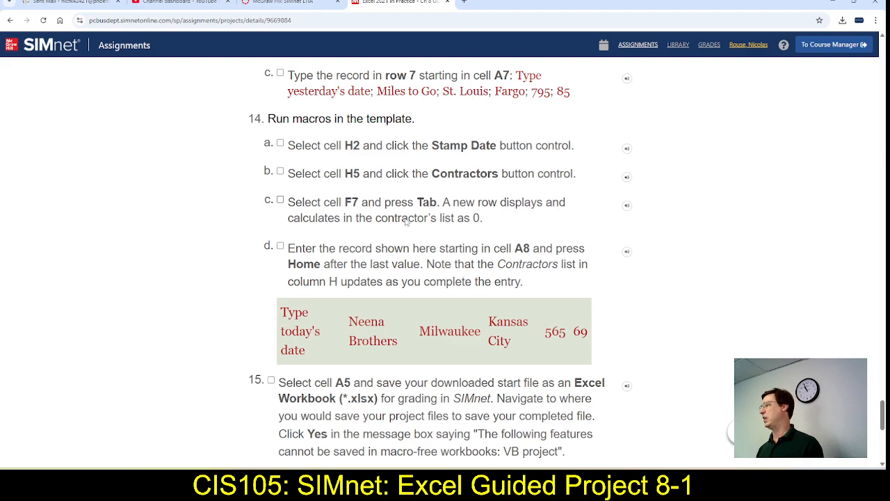
pyautogui.scroll(-3, 407, 229)
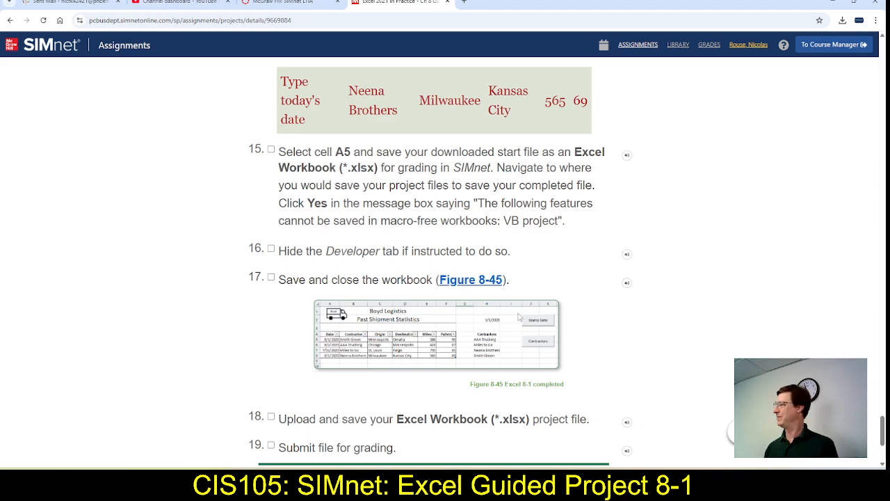
pyautogui.hotkey('alt', 'Tab')
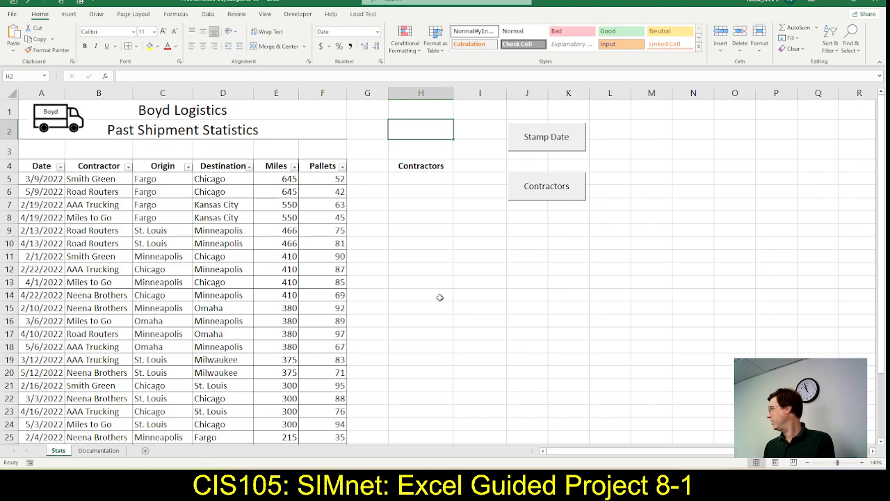
pyautogui.hotkey('alt', 'F11')
pyautogui.hotkey('alt', 'Tab')
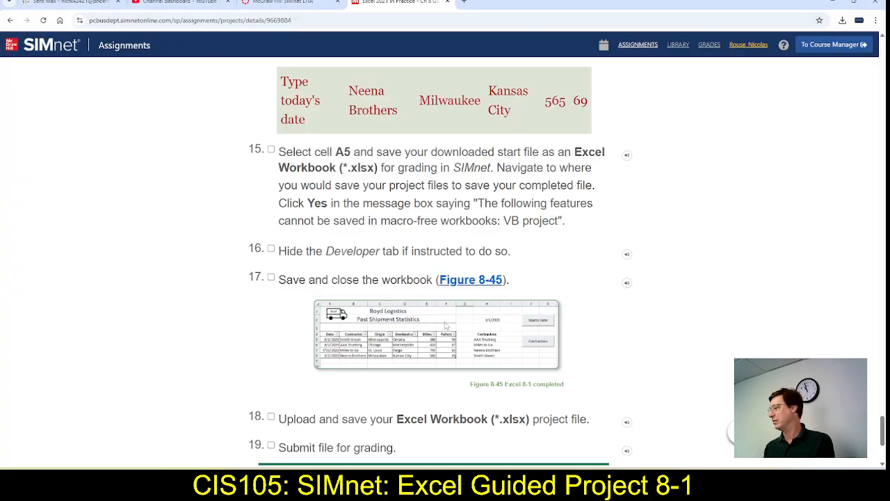
pyautogui.scroll(8, 295, 350)
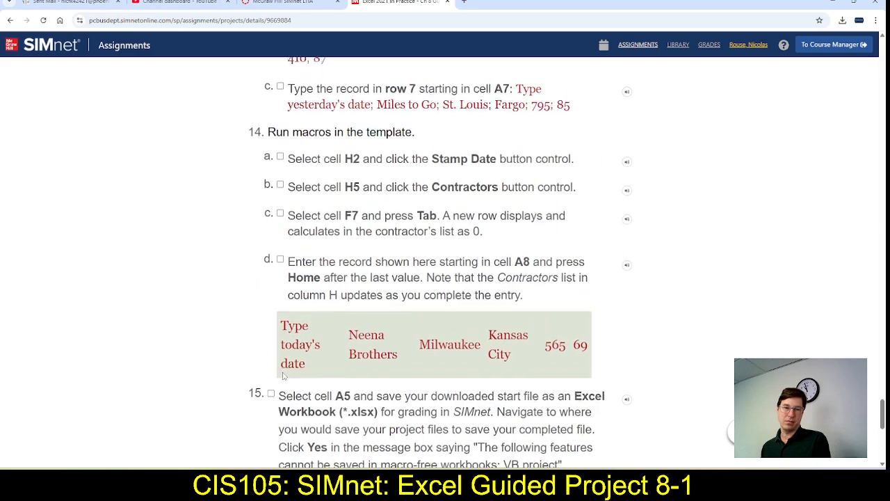
pyautogui.scroll(-3, 284, 376)
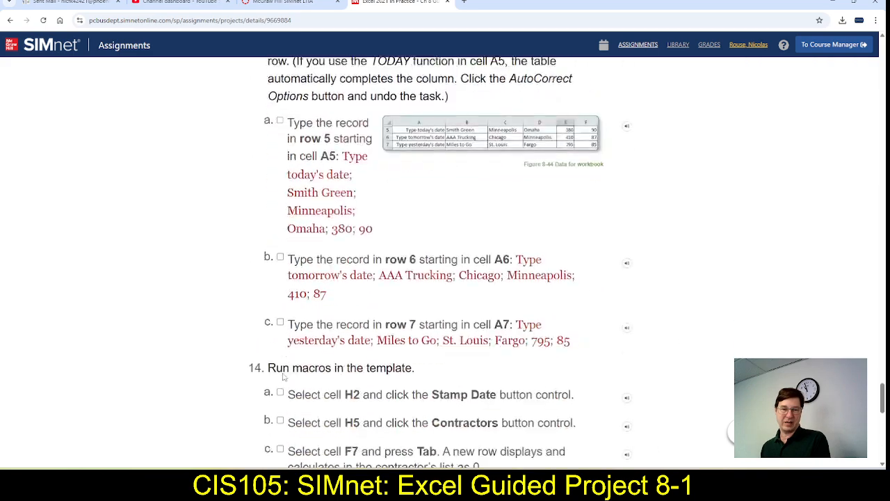
pyautogui.scroll(5, 284, 376)
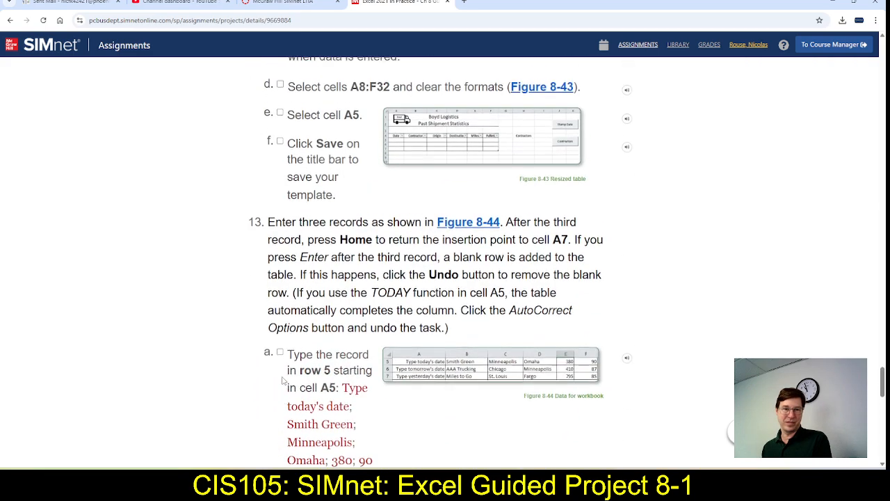
pyautogui.scroll(1, 283, 379)
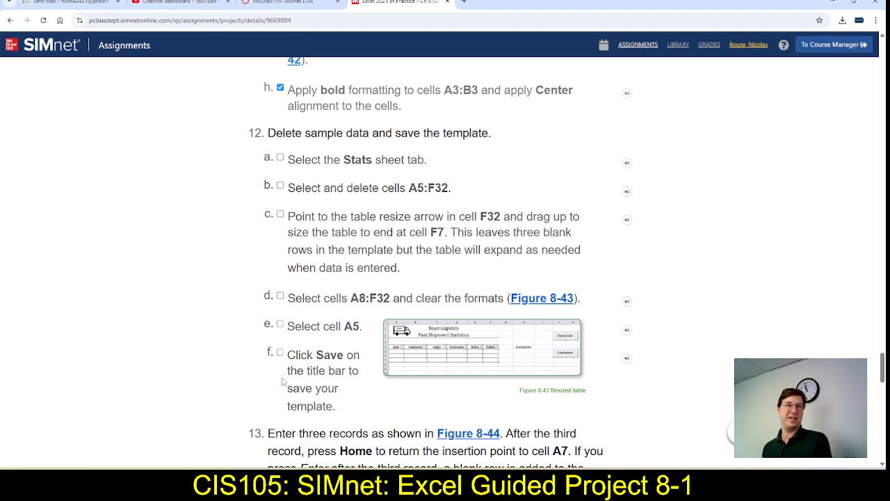
pyautogui.scroll(-1, 283, 382)
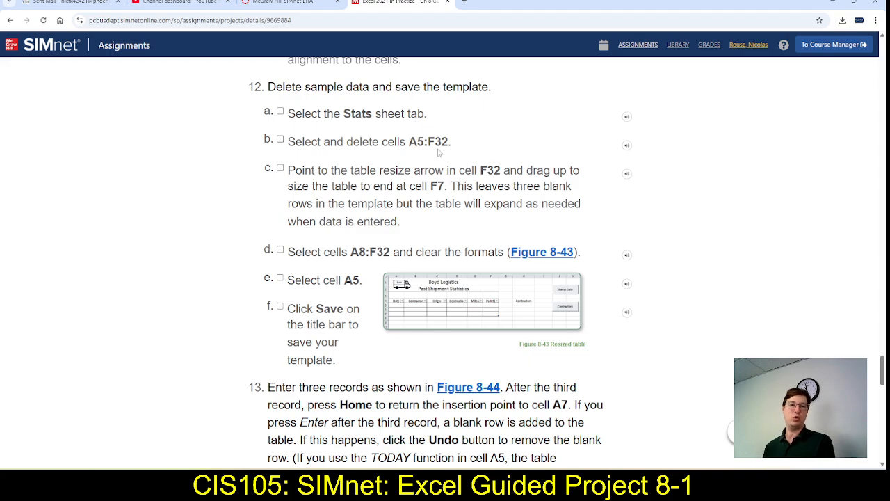
# Delete the sample data in cells A5:F32 on the Stats sheet in Excel, following step 12b
pyautogui.hotkey('alt', 'Tab')
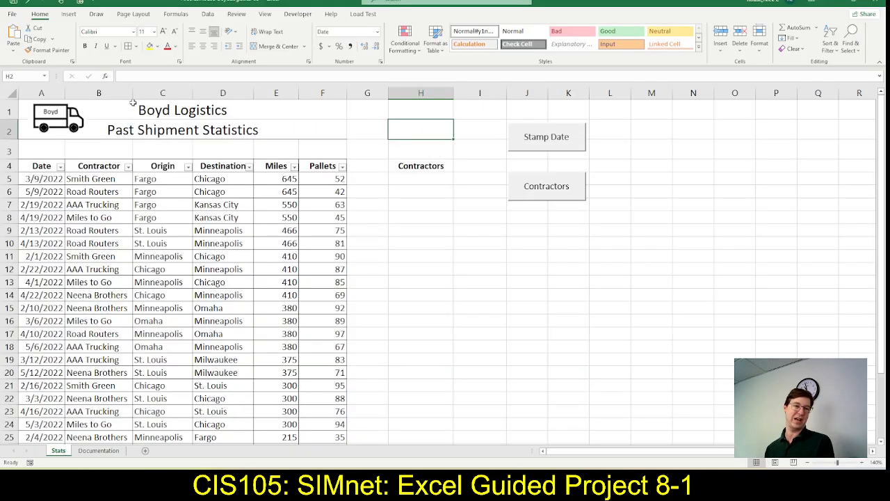
pyautogui.hotkey('alt', 'Tab')
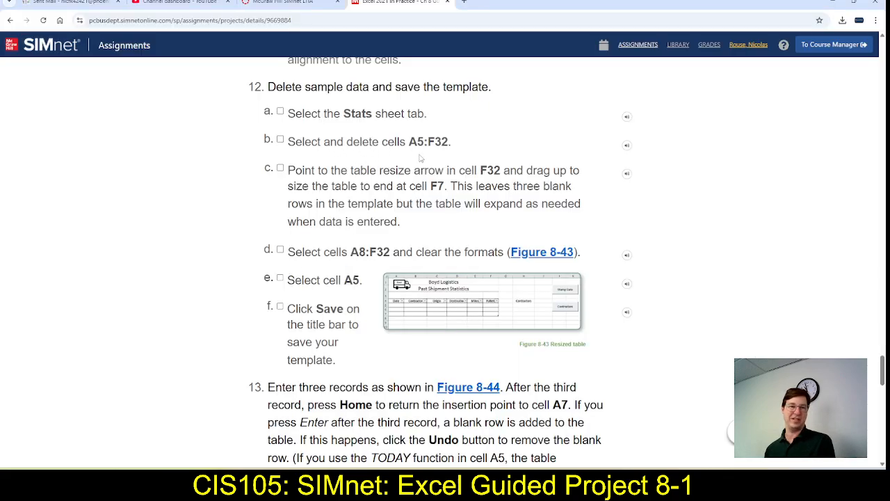
pyautogui.hotkey('alt', 'Tab')
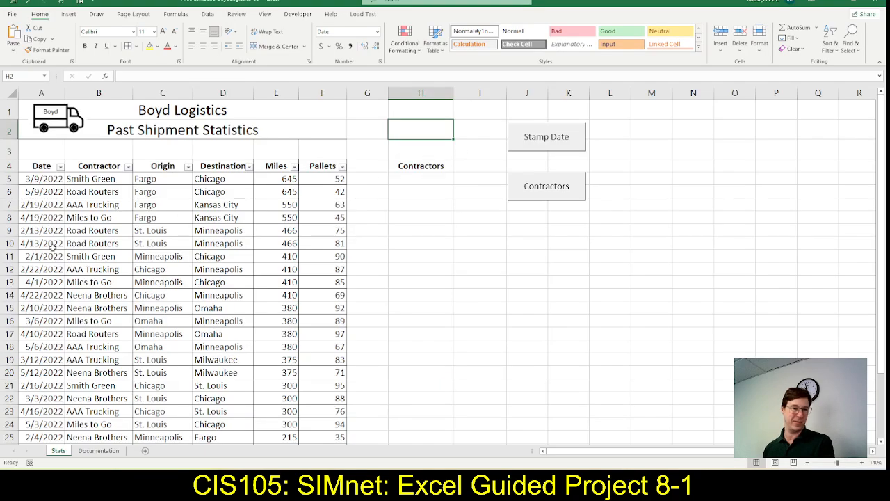
pyautogui.click(38, 179)
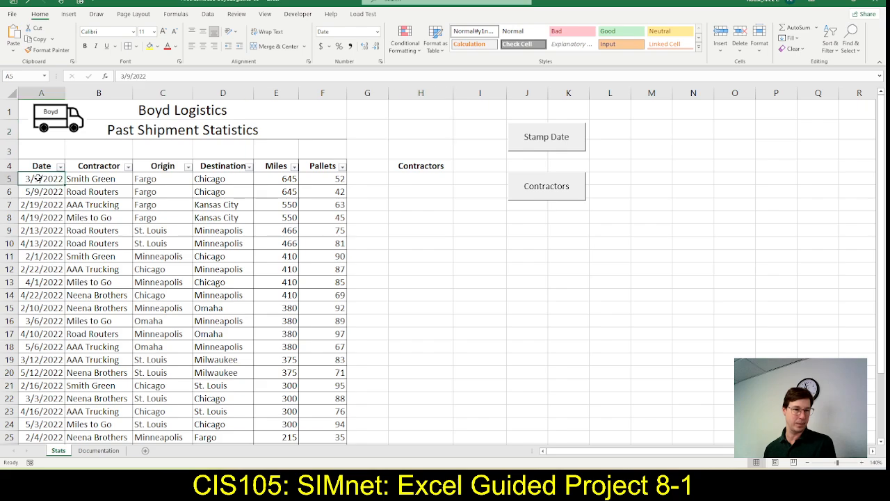
pyautogui.moveTo(38, 179); pyautogui.dragTo(325, 418)
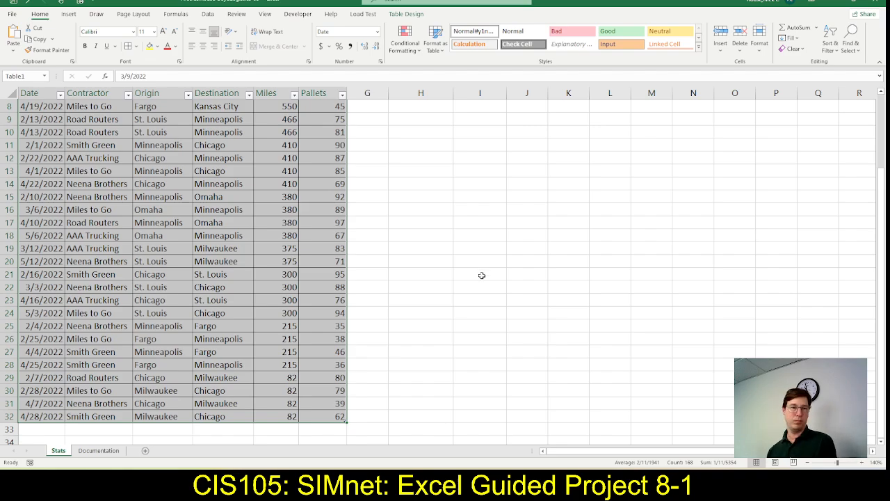
pyautogui.press('Delete')
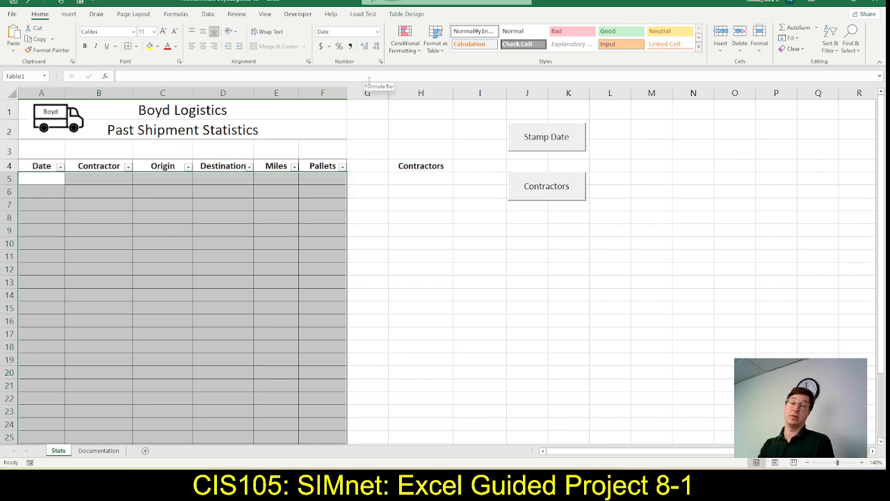
# Mark steps 12a and 12b as complete in SIMnet and read step 12c about resizing the table
pyautogui.hotkey('alt', 'Tab')
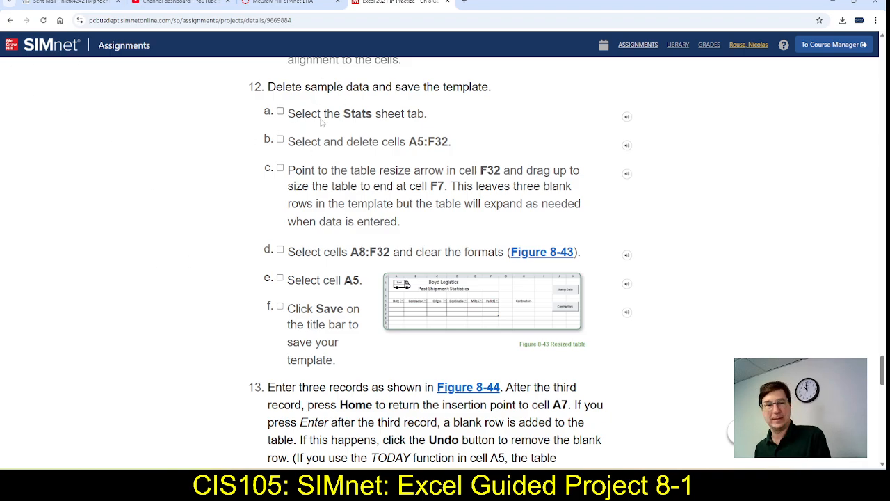
pyautogui.click(281, 112)
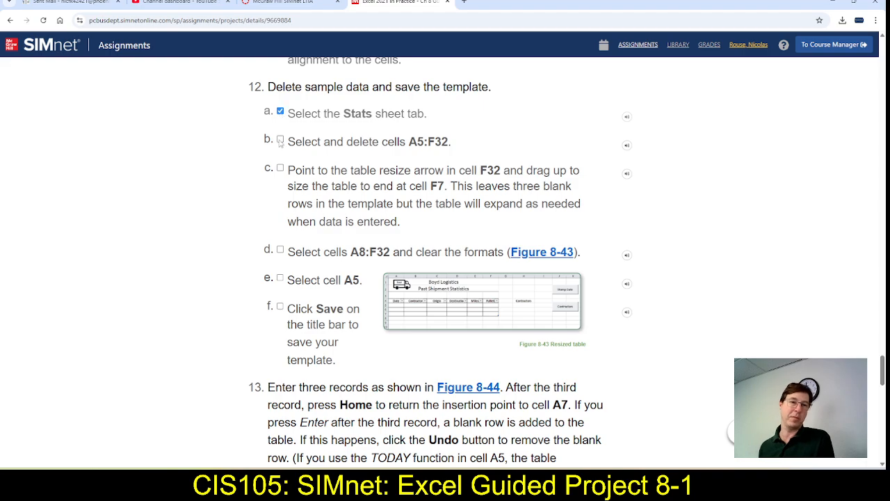
pyautogui.click(281, 141)
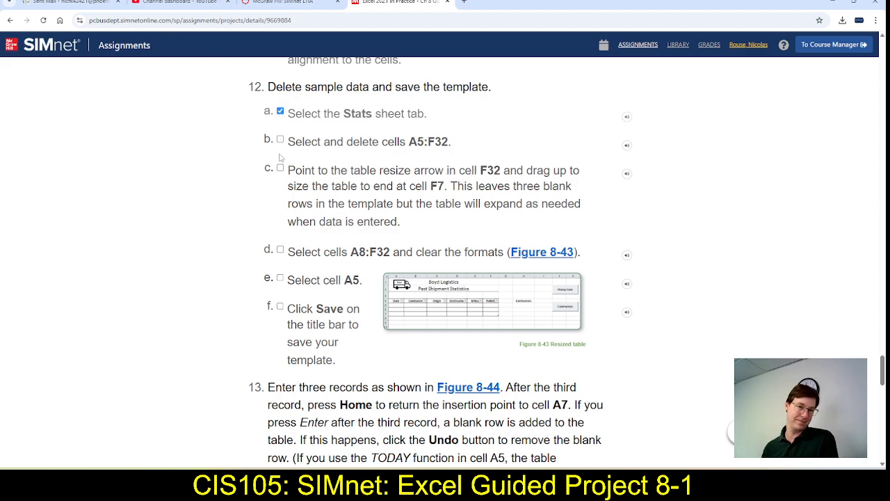
pyautogui.scroll(-1, 281, 184)
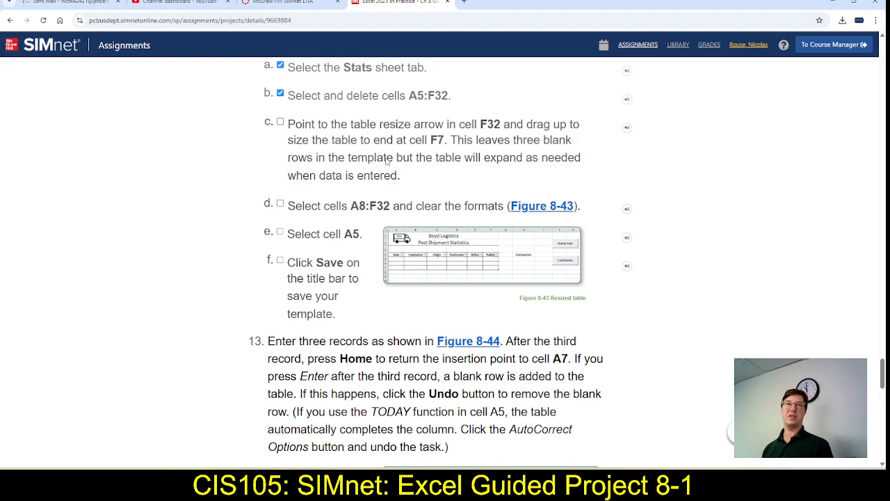
# Deselect the table in Excel, locate its resize arrow in cell F32, and recheck step 12c in SIMnet
pyautogui.hotkey('alt', 'Tab')
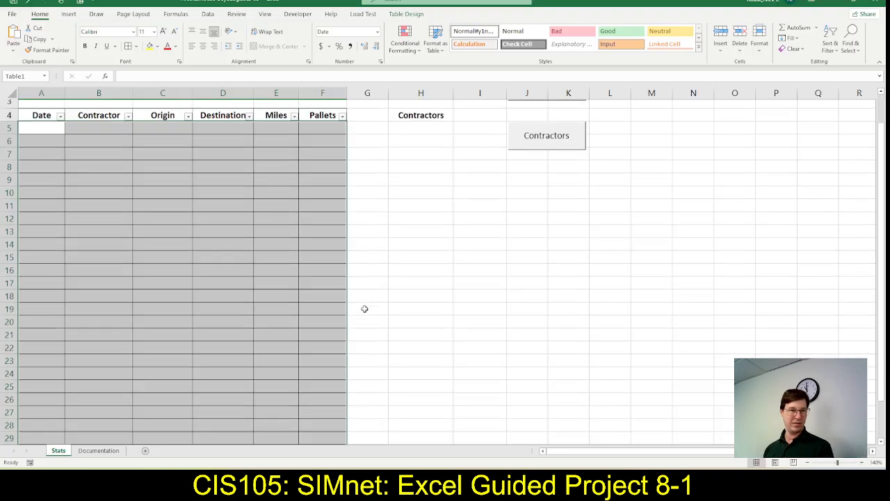
pyautogui.scroll(-5, 365, 308)
pyautogui.click(380, 338)
pyautogui.click(457, 302)
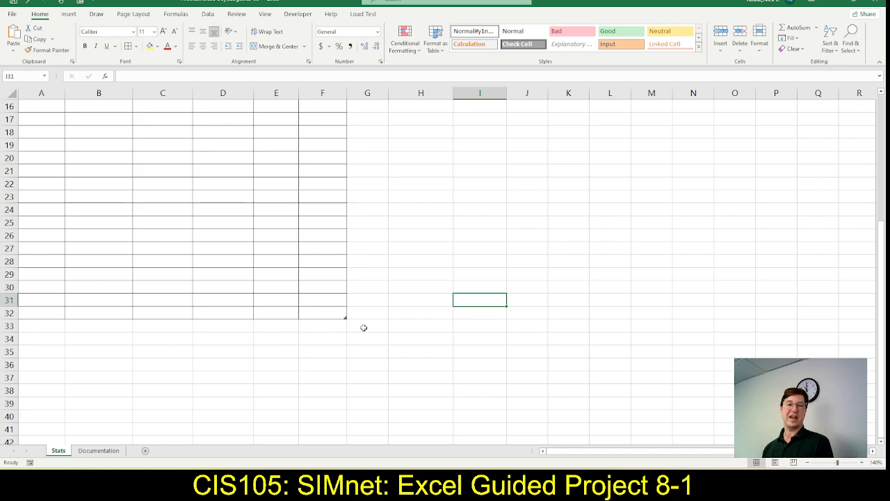
pyautogui.hotkey('alt', 'Tab')
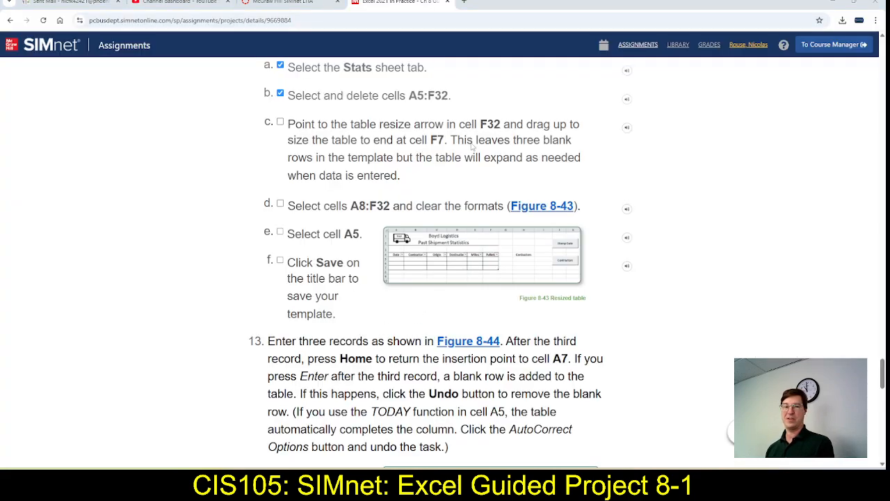
# Switch to Excel and resize the Stats table from its corner in F32 so that it ends at cell F7
pyautogui.press('super')
pyautogui.press('Escape')
pyautogui.hotkey('alt', 'Tab')
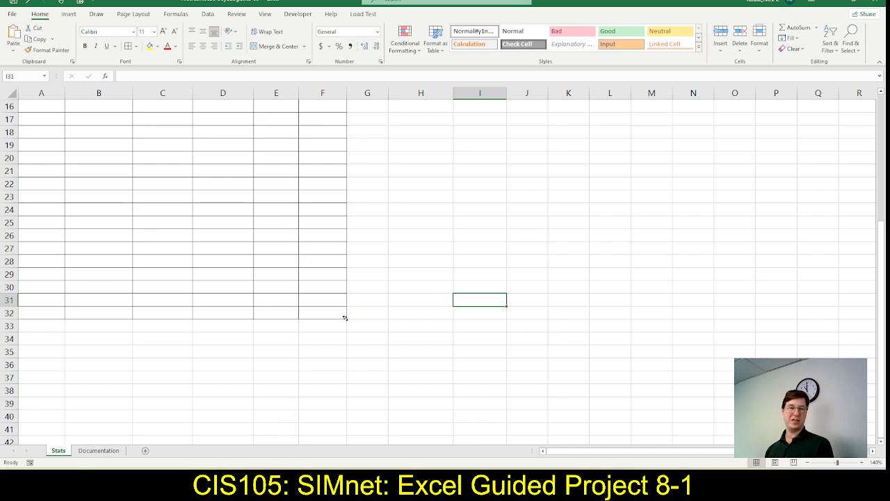
pyautogui.moveTo(344, 317)
pyautogui.mouseDown()
pyautogui.moveTo(355, 209)
pyautogui.moveTo(351, 90)
pyautogui.moveTo(338, 217)
pyautogui.moveTo(338, 209)
pyautogui.mouseUp()
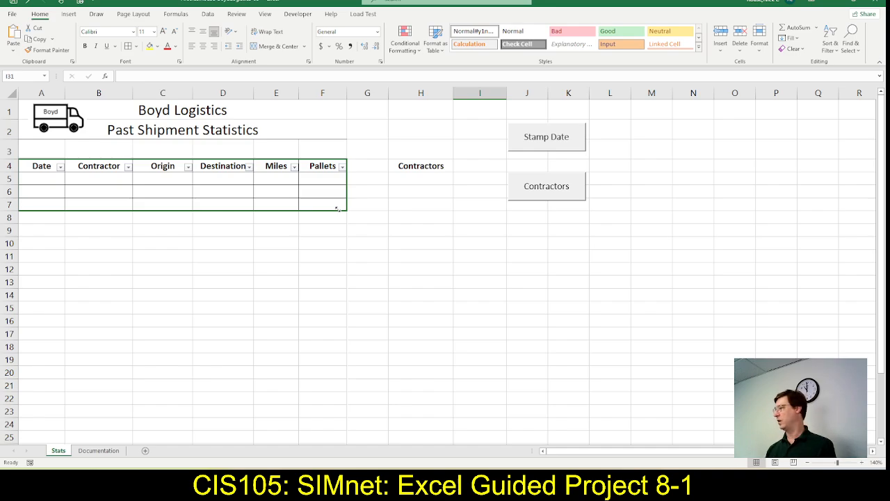
pyautogui.moveTo(338, 209); pyautogui.dragTo(339, 208)
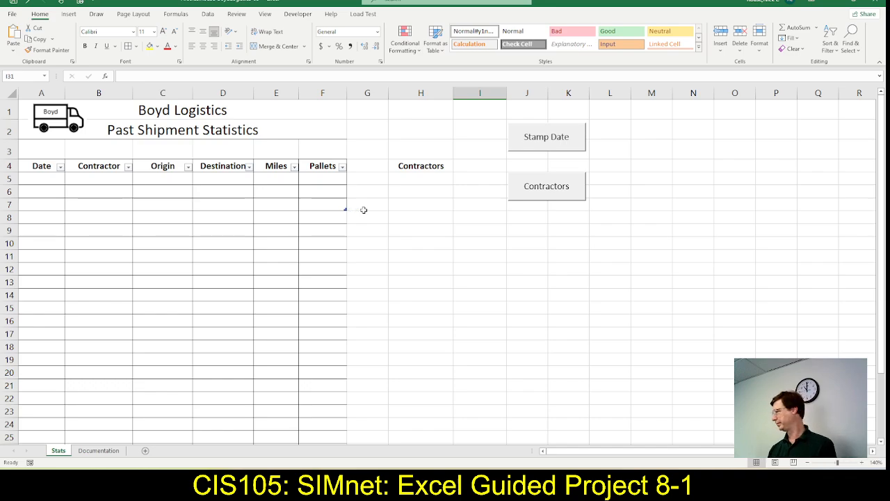
# Mark step 12c as complete in SIMnet and read step 12d about clearing formats
pyautogui.hotkey('alt', 'Tab')
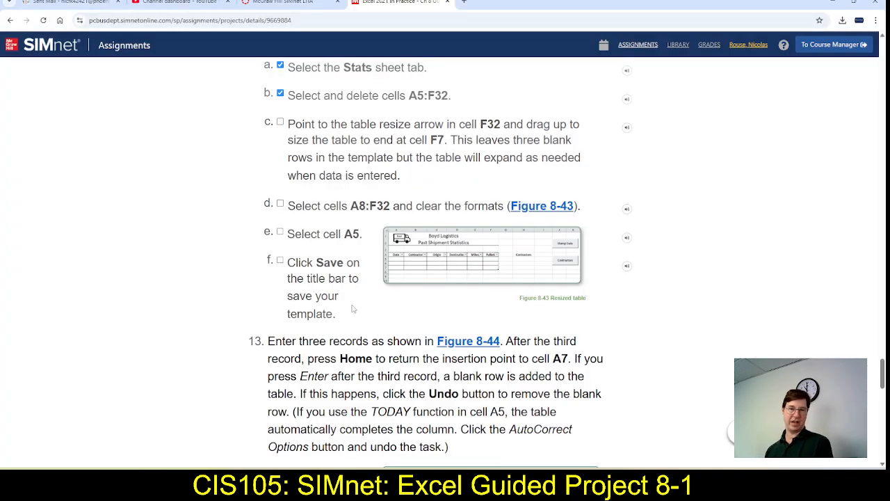
pyautogui.click(280, 122)
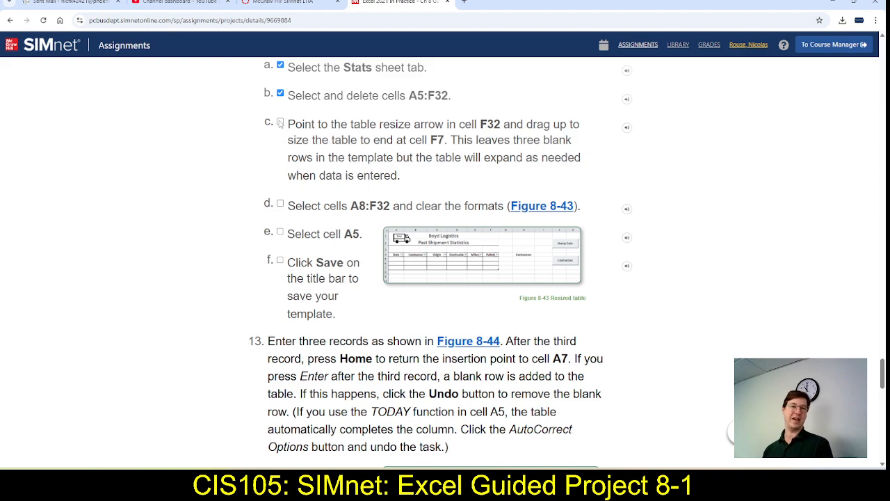
pyautogui.scroll(-1, 297, 195)
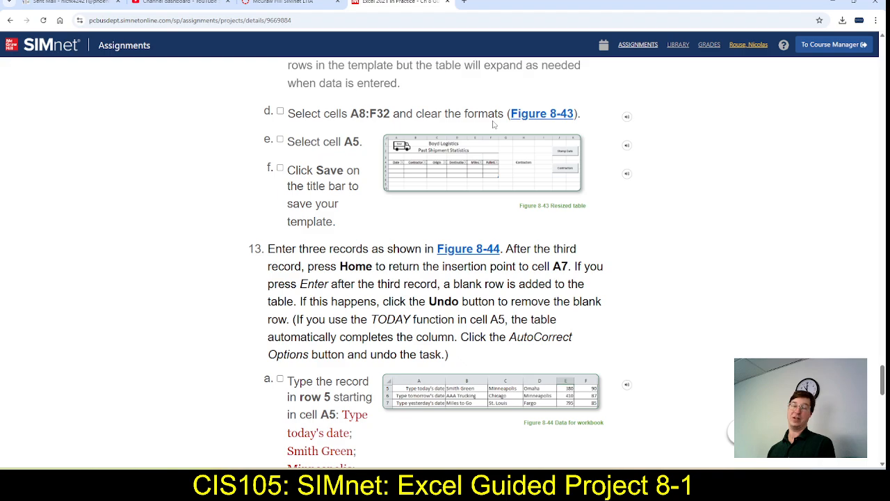
# Clear only the formats from cells A8:F32 on the Stats sheet in Excel
pyautogui.hotkey('alt', 'Tab')
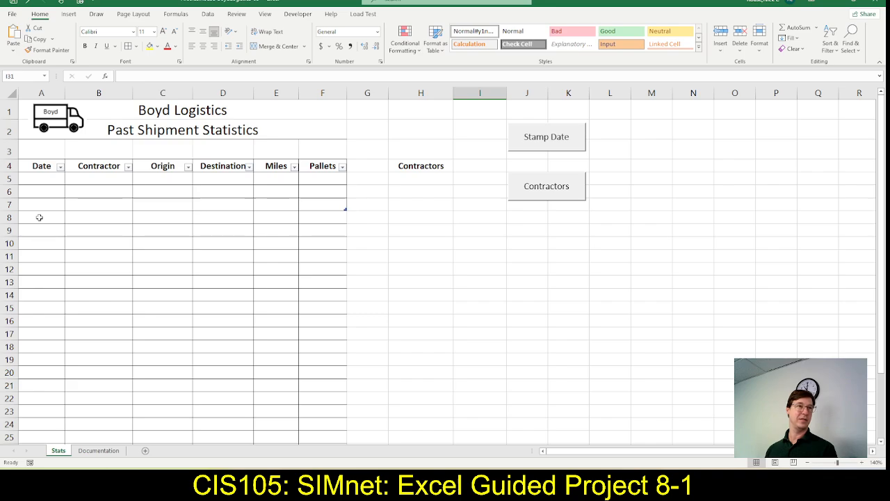
pyautogui.moveTo(39, 218); pyautogui.dragTo(333, 416)
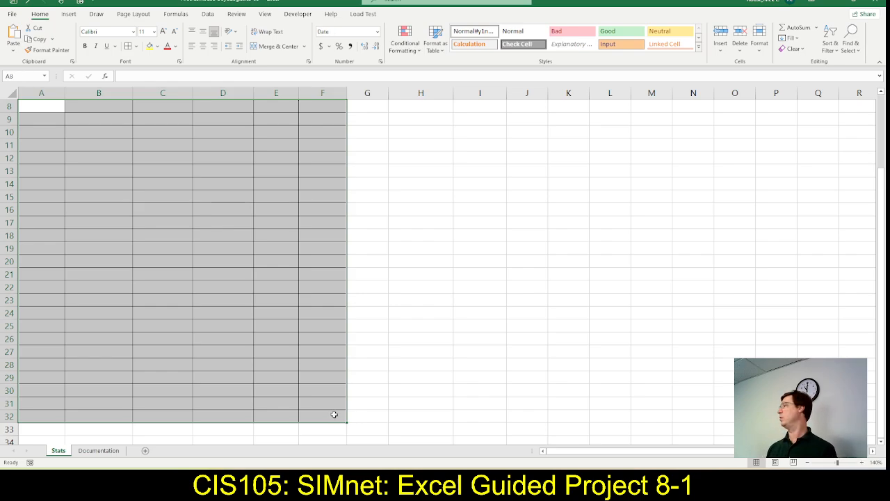
pyautogui.click(803, 51)
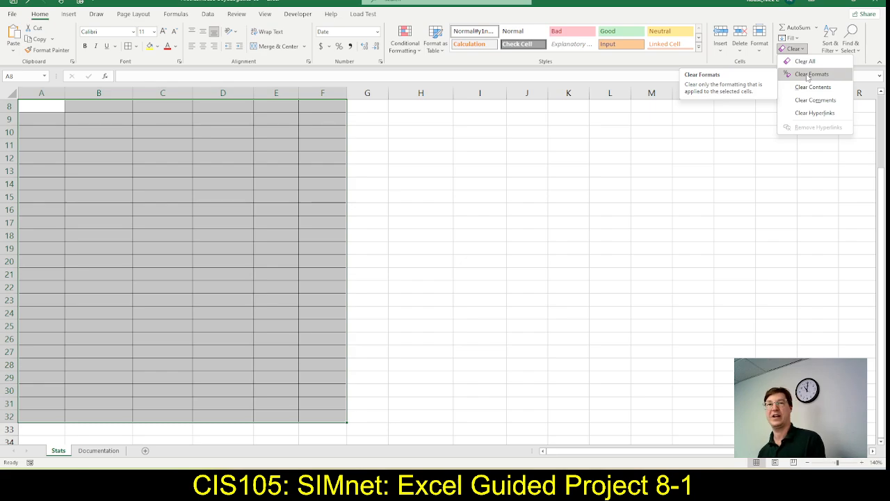
pyautogui.click(811, 75)
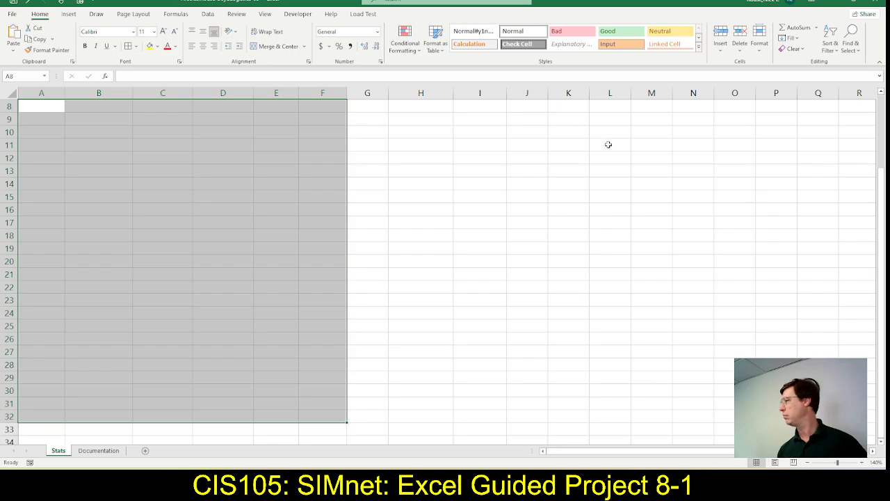
pyautogui.click(792, 49)
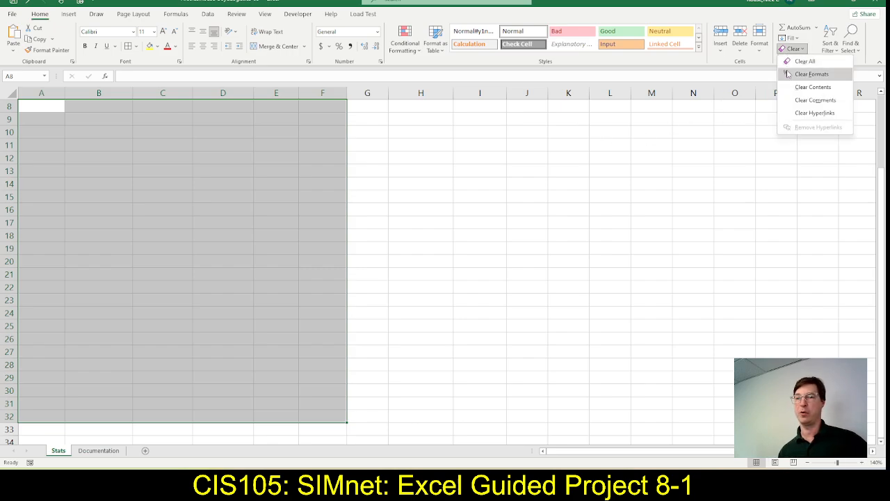
pyautogui.scroll(3, 452, 327)
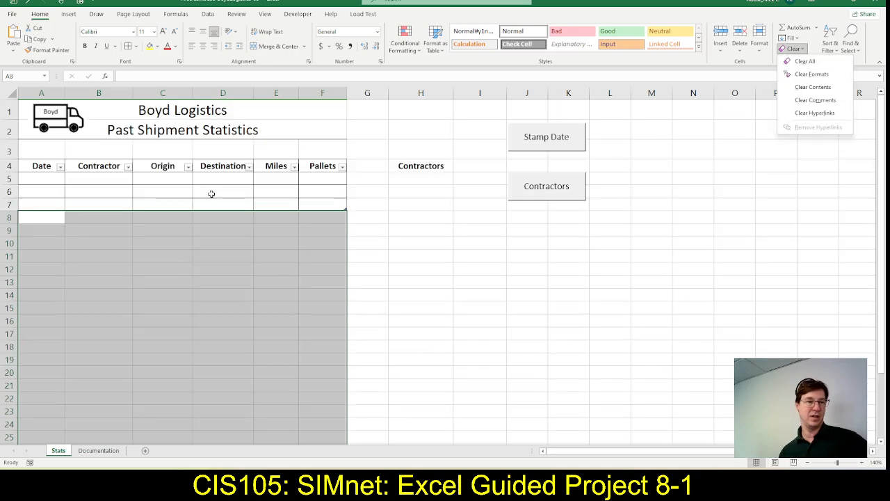
# Select cell A5 on the Stats sheet and zoom the worksheet to 180%
pyautogui.click(49, 178)
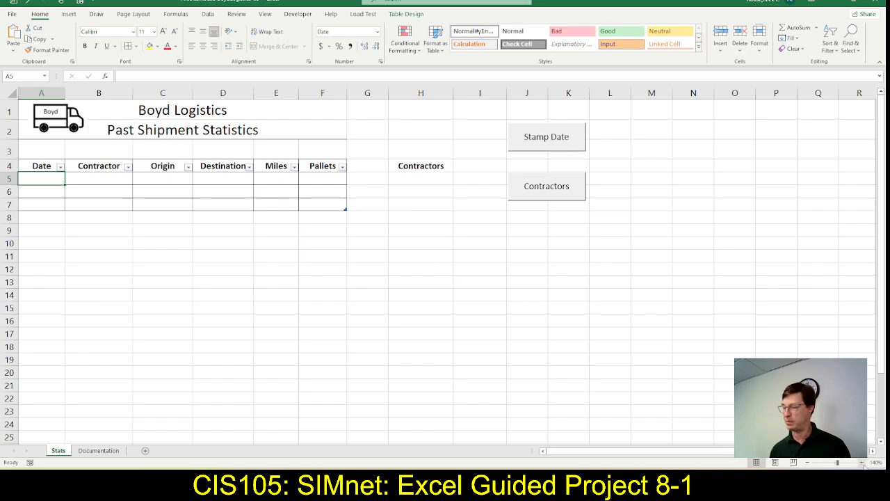
pyautogui.click(863, 464)
pyautogui.click(863, 463)
pyautogui.click(862, 463)
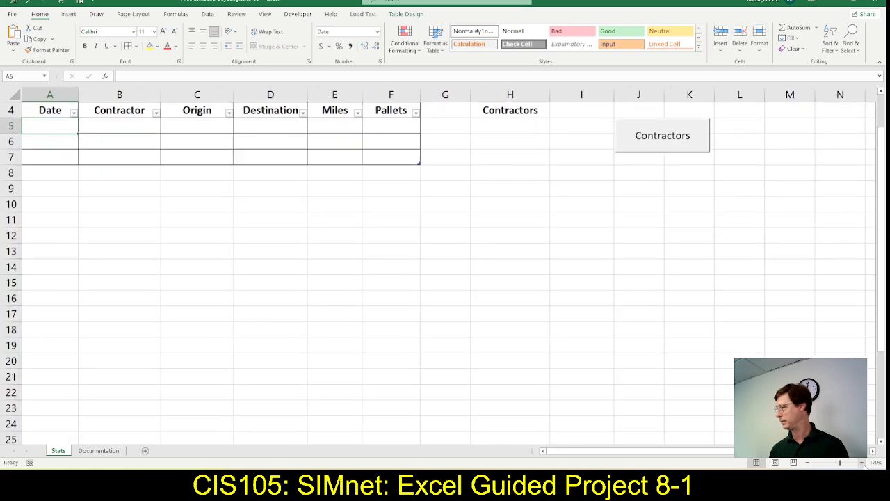
pyautogui.click(863, 464)
pyautogui.scroll(1, 643, 327)
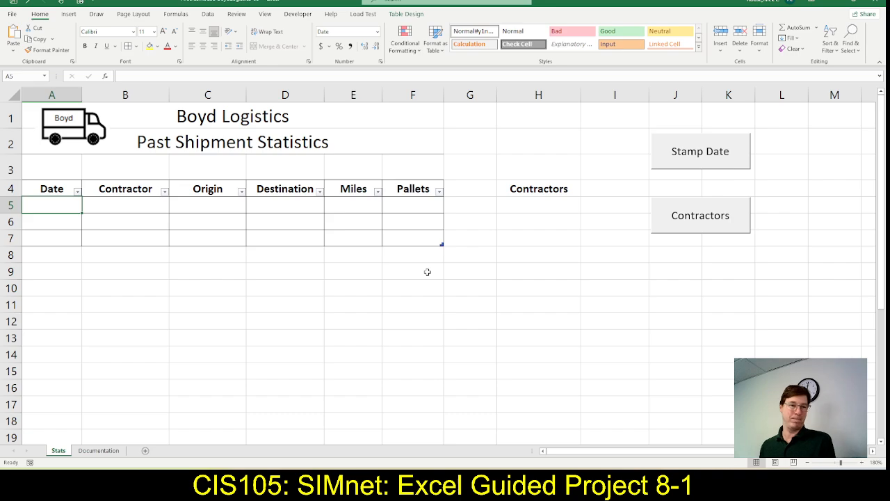
# Review SIMnet steps 12d through 12f and the record-entry instructions in step 13, comparing them with the Stats sheet in Excel
pyautogui.hotkey('alt', 'Tab')
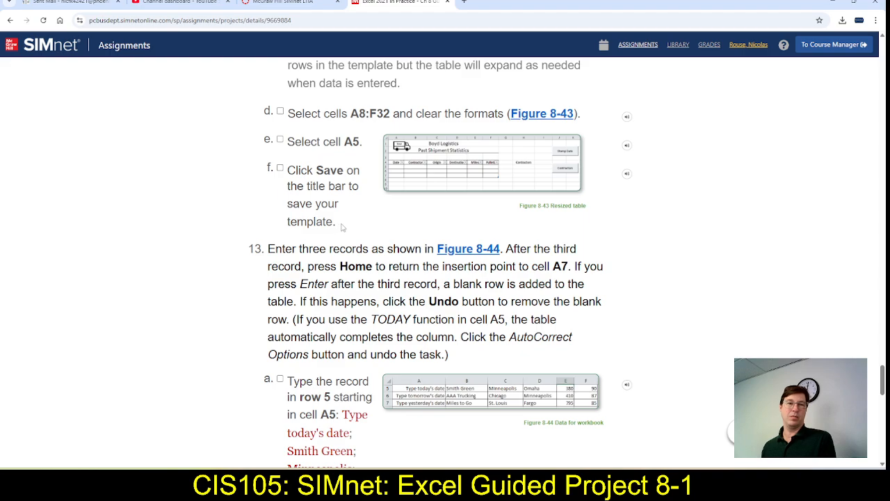
pyautogui.scroll(-1, 351, 224)
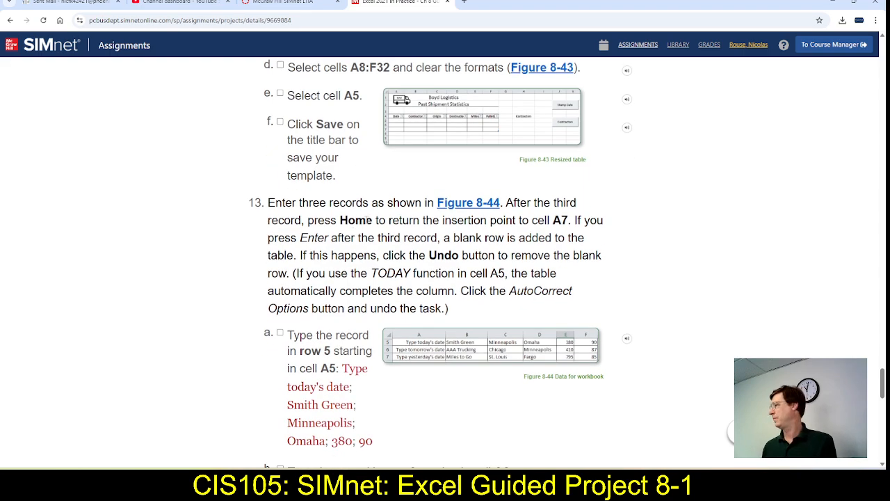
pyautogui.hotkey('alt', 'Tab')
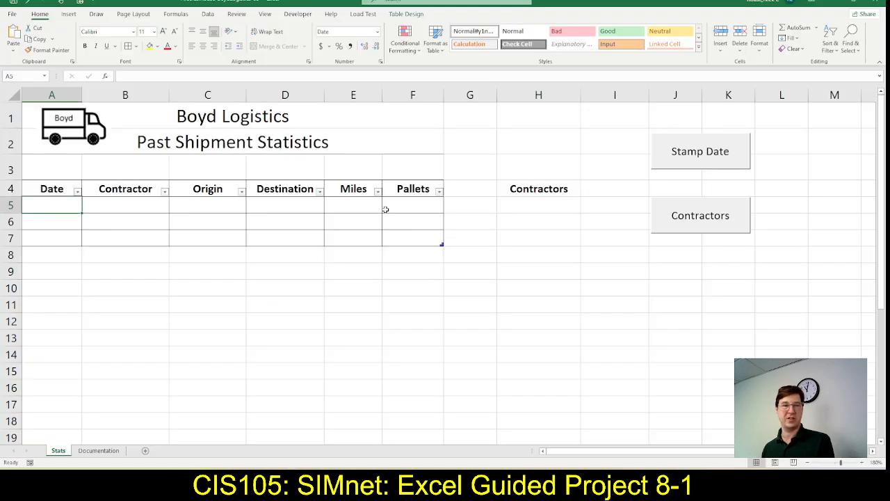
pyautogui.hotkey('alt', 'Tab')
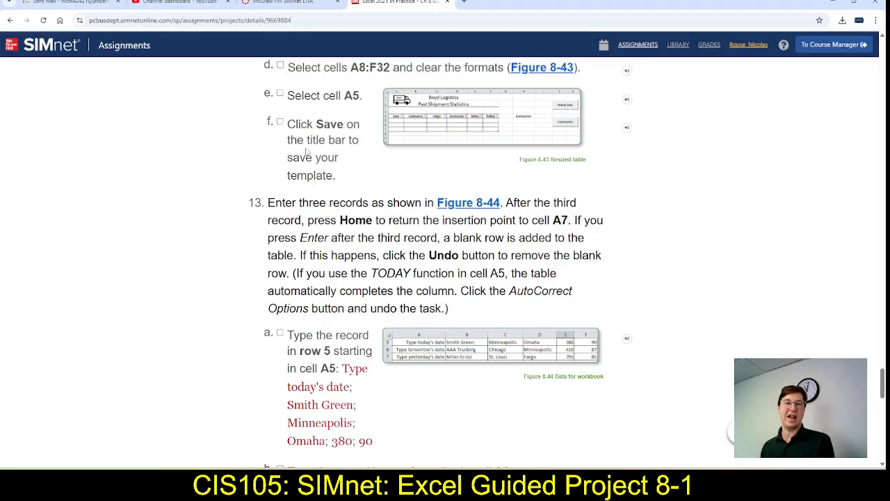
pyautogui.hotkey('alt', 'Tab')
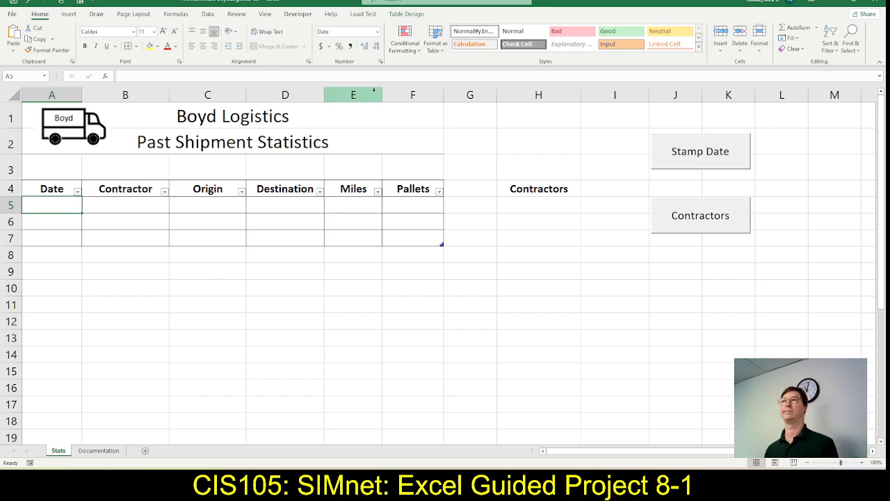
pyautogui.hotkey('alt', 'Tab')
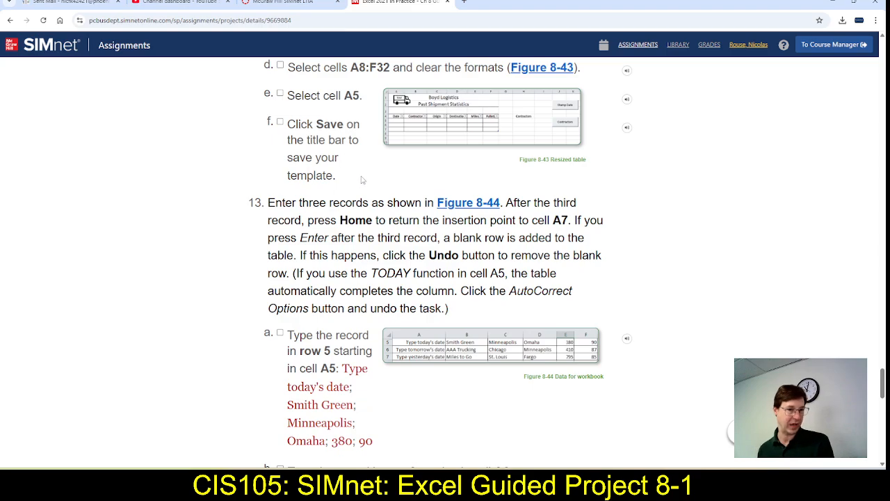
pyautogui.scroll(-1, 290, 136)
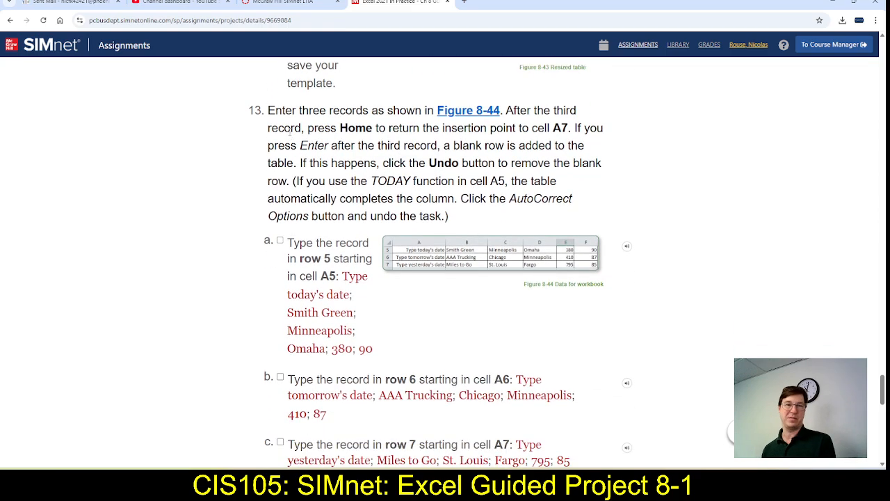
pyautogui.scroll(-1, 288, 146)
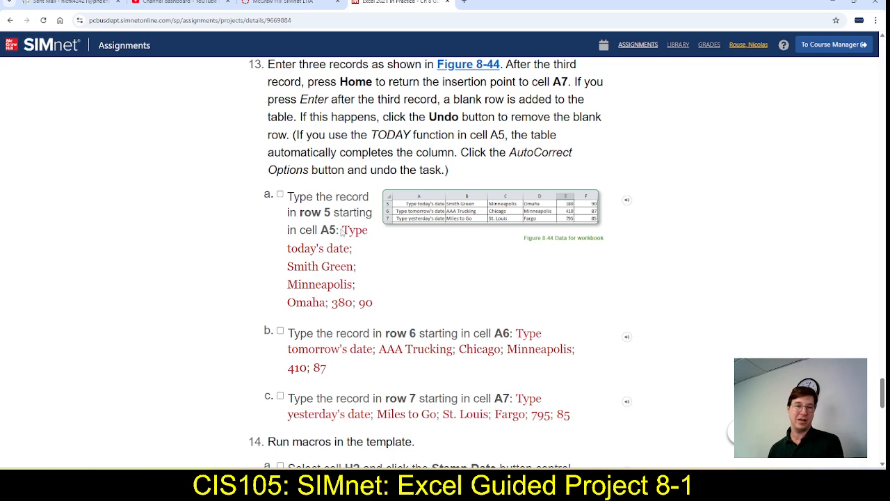
# Copy the text "Type today's date" from SIMnet step 13a into cell A5 in Excel and widen column A to fit it
pyautogui.moveTo(343, 232); pyautogui.dragTo(349, 251)
pyautogui.hotkey('ctrl', 'c')
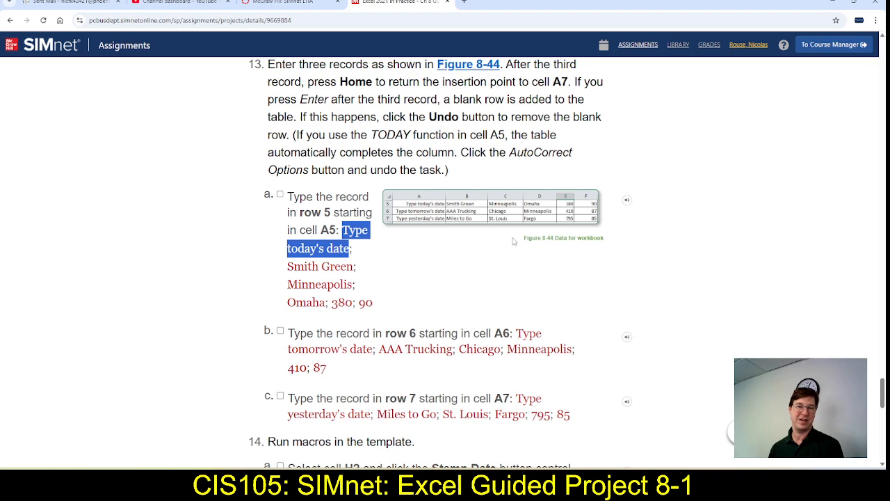
pyautogui.hotkey('alt', 'Tab')
pyautogui.click(60, 202)
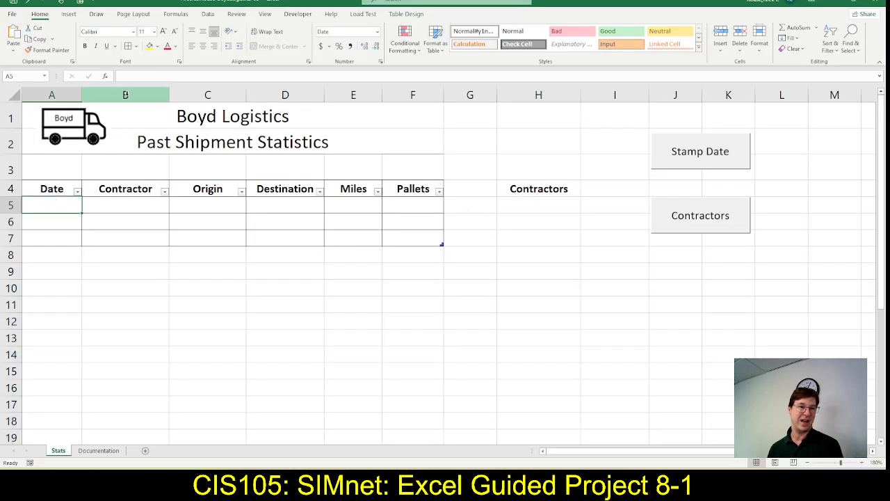
pyautogui.click(128, 77)
pyautogui.hotkey('ctrl', 'v')
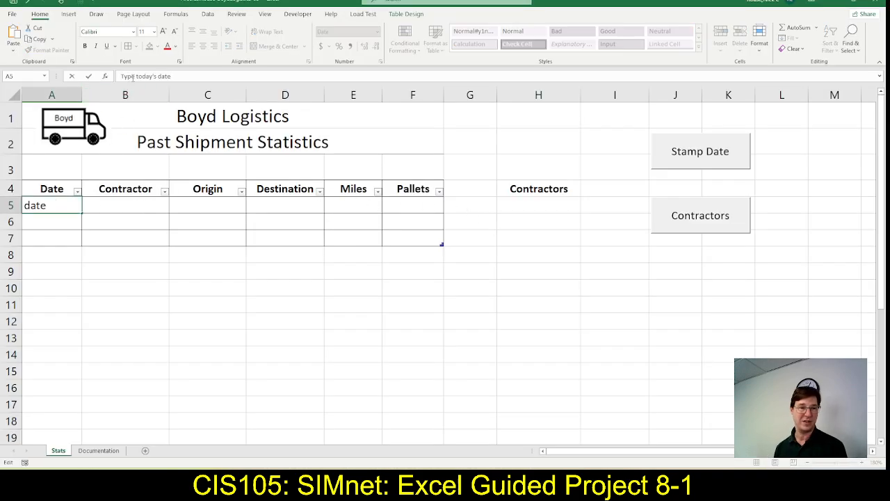
pyautogui.press('Tab')
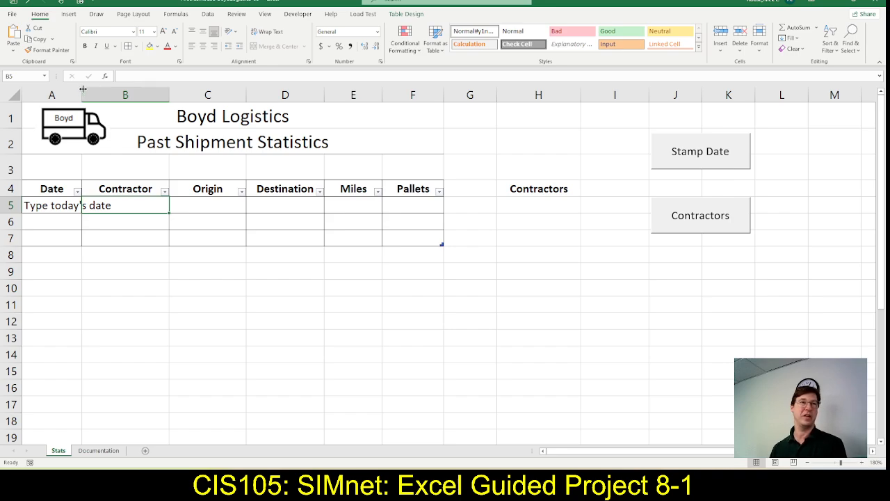
pyautogui.moveTo(83, 89); pyautogui.dragTo(164, 91)
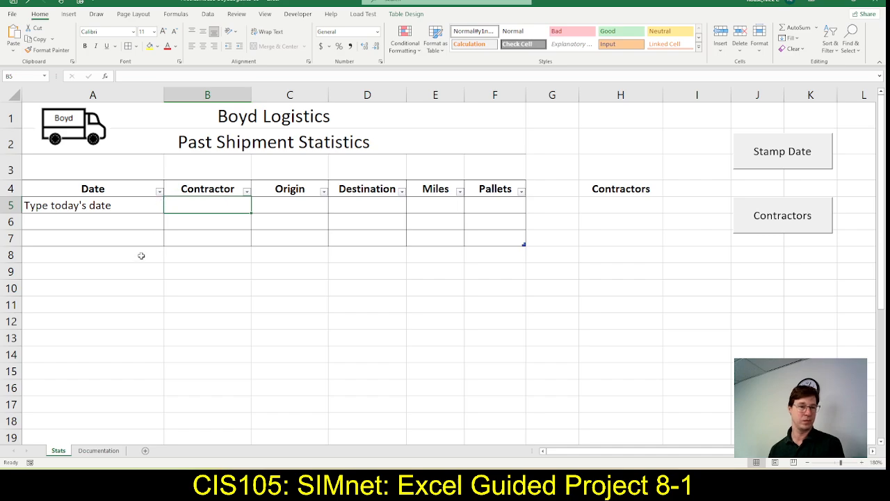
# Check the contractor in SIMnet step 13a and enter Smith Green in cell B5 in Excel
pyautogui.hotkey('alt', 'Tab')
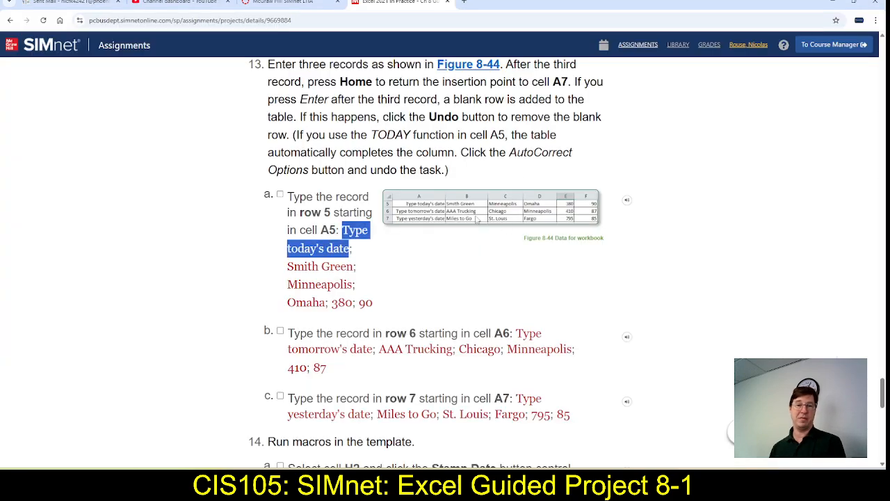
pyautogui.hotkey('alt', 'Tab')
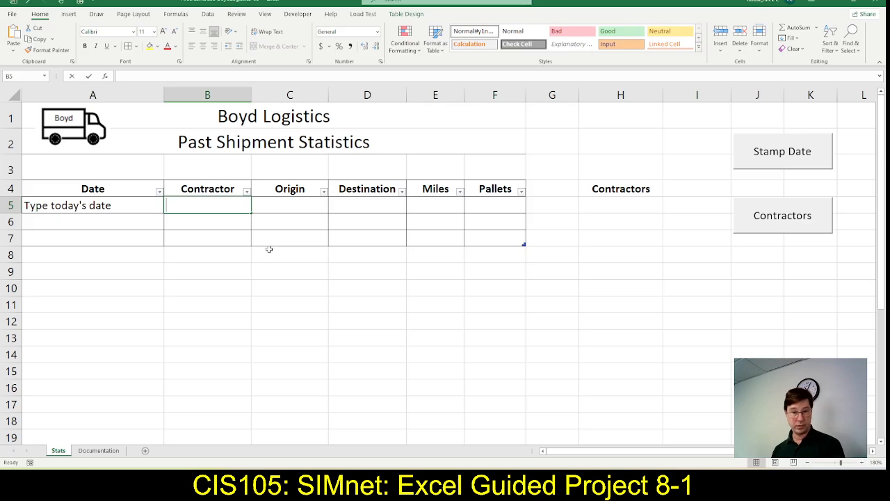
pyautogui.write('Smith Green')
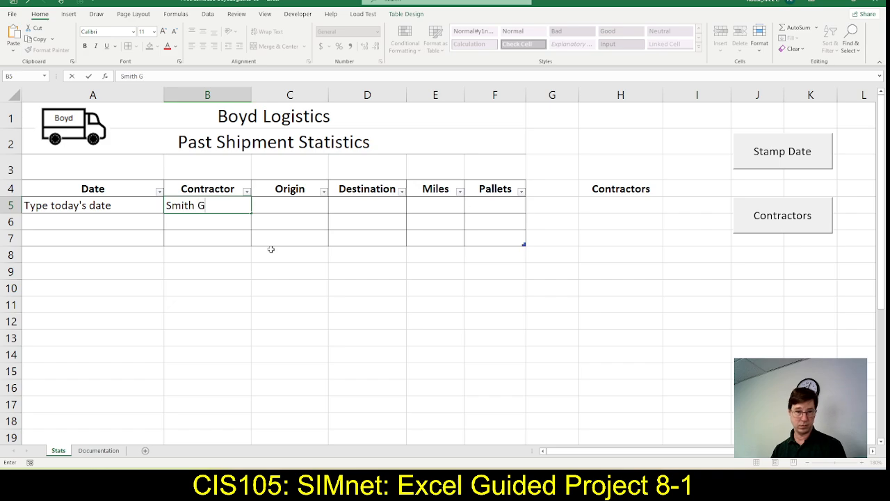
pyautogui.hotkey('ctrl', 'Return')
pyautogui.press('Tab')
# Check the origin city in SIMnet step 13a, enter Minneapolis in cell C5 in Excel, and return to the instructions
pyautogui.hotkey('alt', 'Tab')
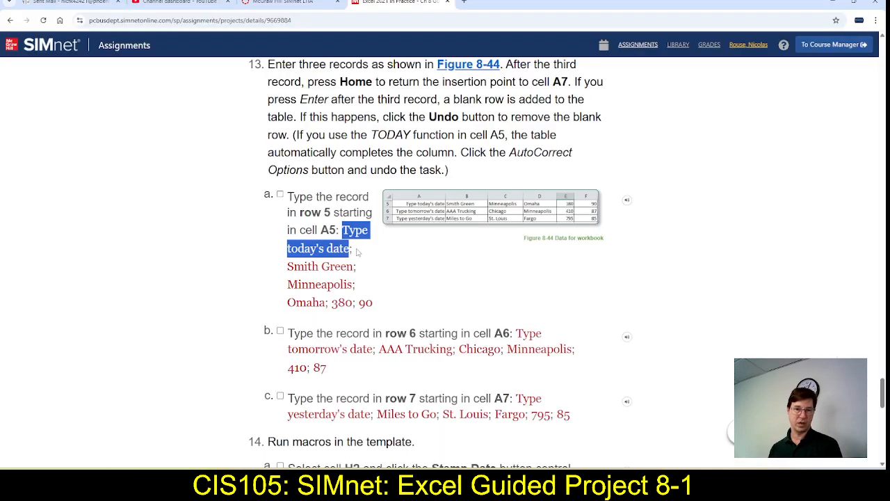
pyautogui.hotkey('alt', 'Tab')
pyautogui.write('Minen')
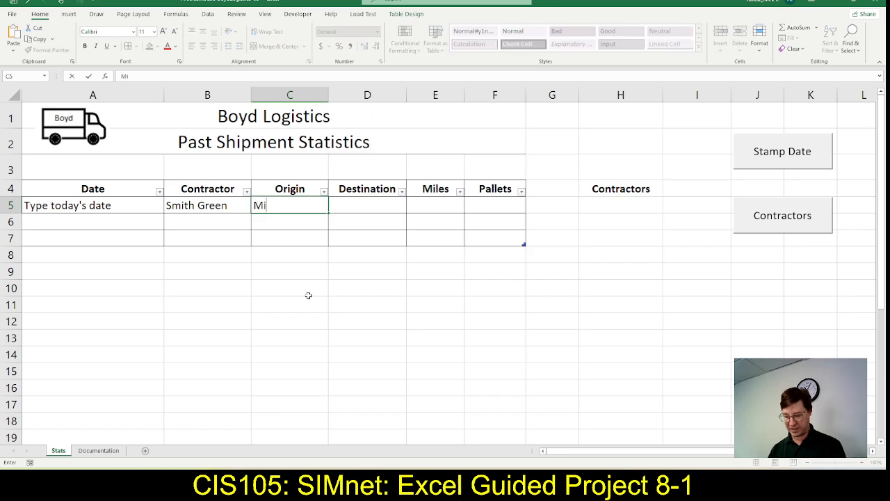
pyautogui.press('BackSpace')
pyautogui.press('BackSpace')
pyautogui.write('neapolis')
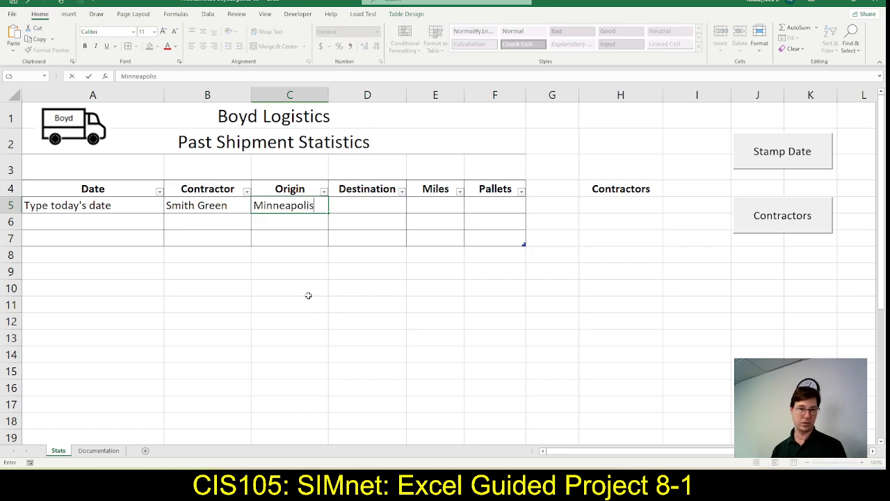
pyautogui.press('Tab')
pyautogui.hotkey('alt', 'Tab')
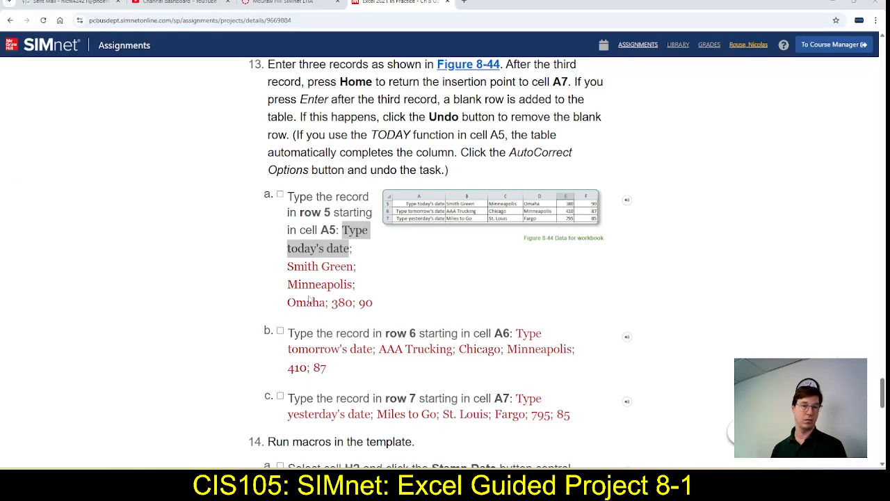
# Switch to Excel and complete the row 5 record with destination Omaha, 380 miles and 90 pallets, checking the values in SIMnet
pyautogui.hotkey('alt', 'Tab')
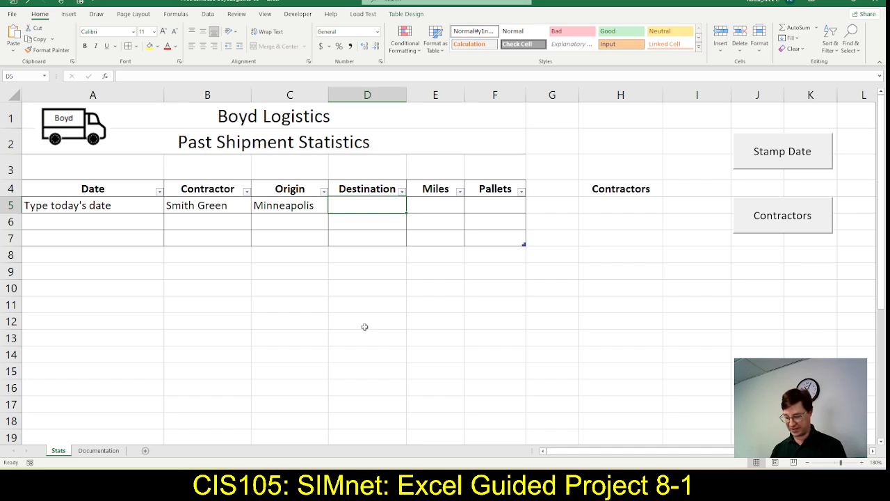
pyautogui.write('Omaha')
pyautogui.press('Tab')
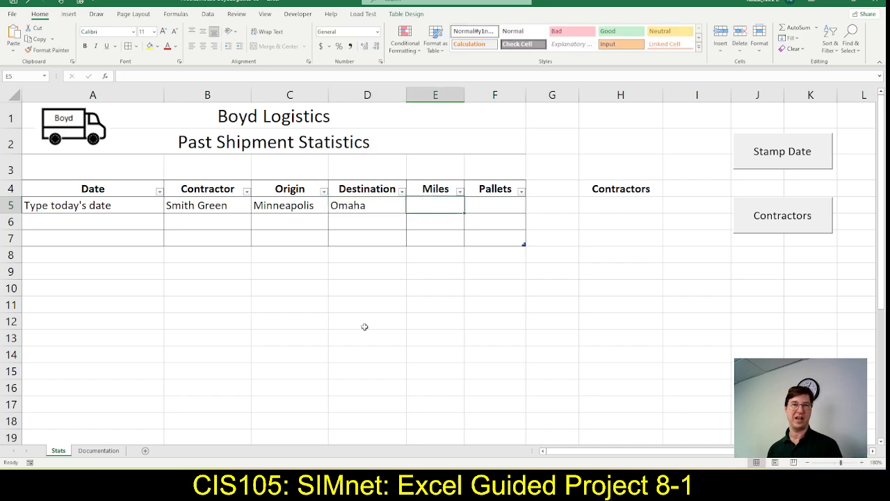
pyautogui.hotkey('alt', 'Tab')
pyautogui.hotkey('alt', 'Tab')
pyautogui.write('380')
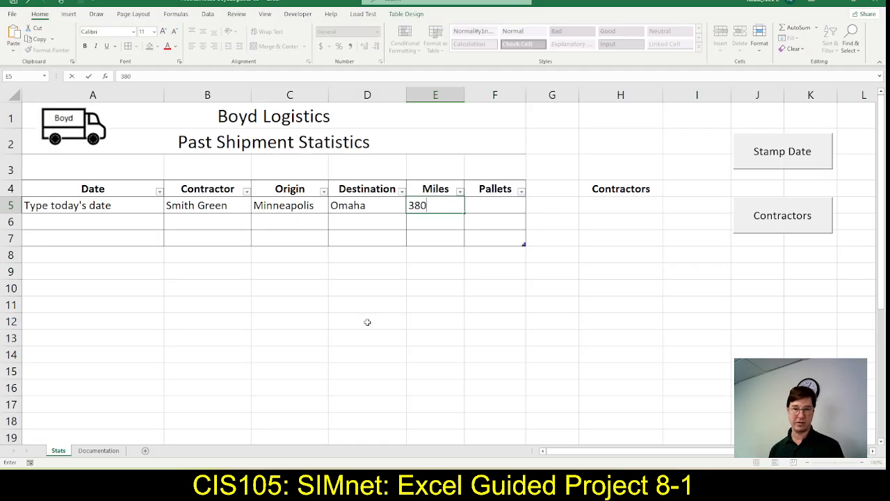
pyautogui.press('Tab')
pyautogui.write('90')
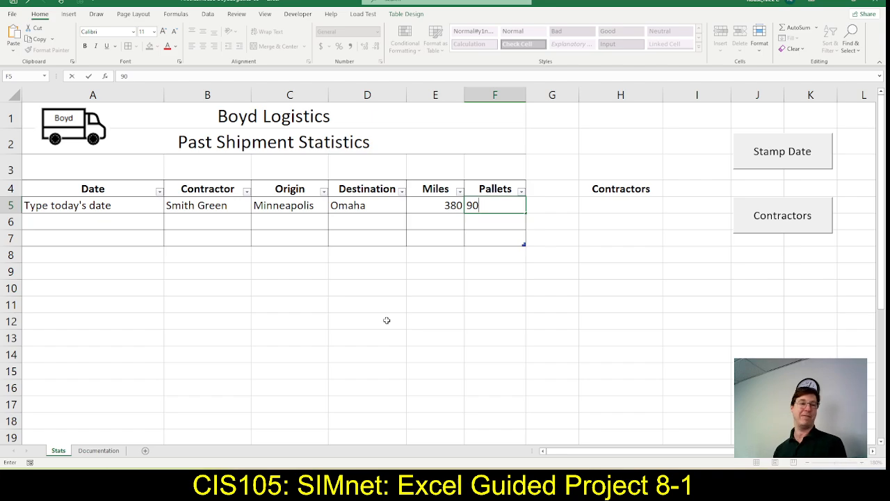
pyautogui.press('Return')
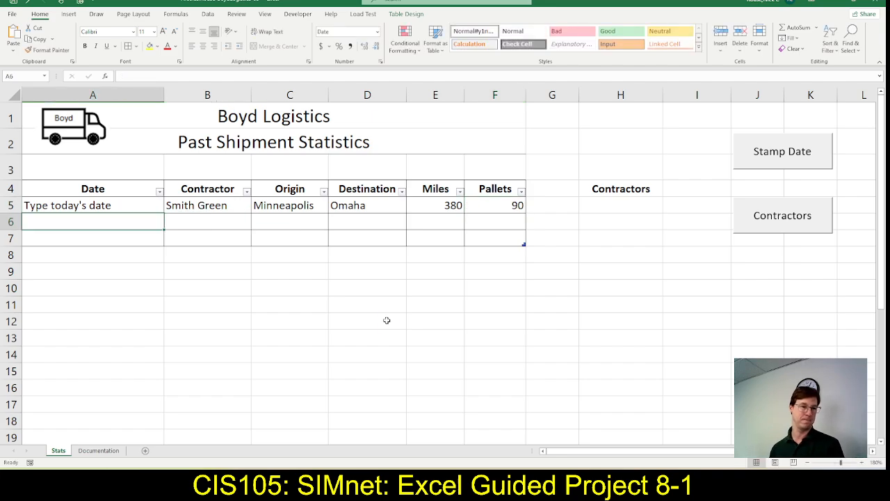
# Copy the text "Type tomorrow's date" from SIMnet step 13b into cell A6 in Excel
pyautogui.hotkey('alt', 'Tab')
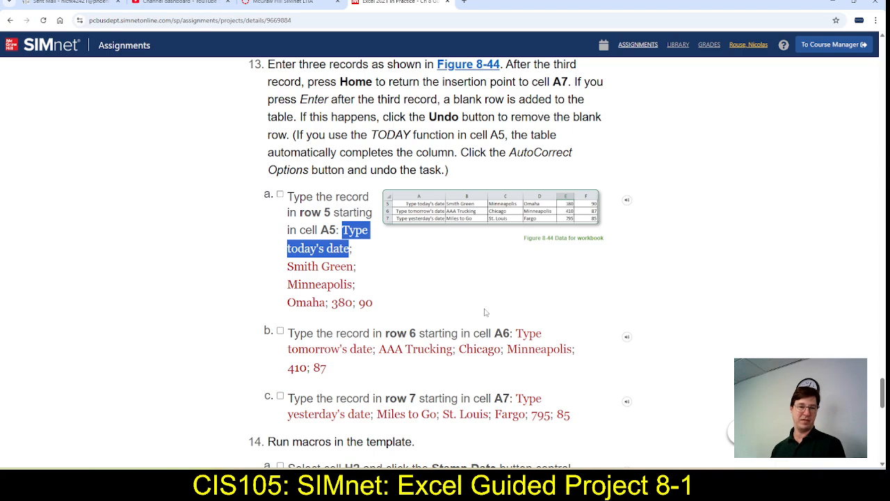
pyautogui.moveTo(522, 337); pyautogui.dragTo(373, 352)
pyautogui.hotkey('ctrl', 'c')
pyautogui.hotkey('alt', 'Tab')
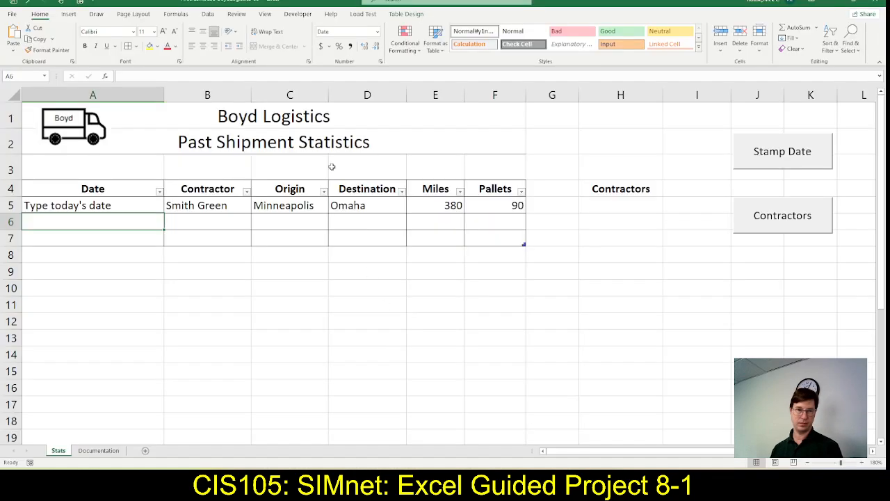
pyautogui.click(237, 78)
pyautogui.hotkey('ctrl', 'v')
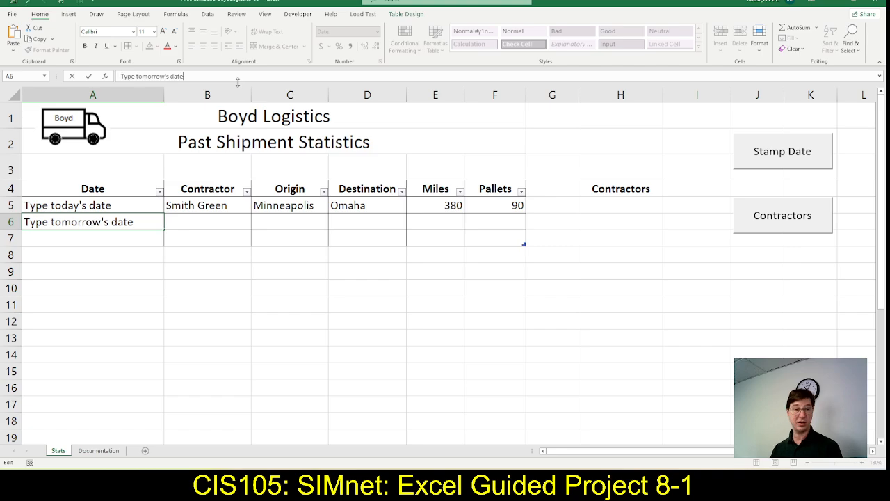
pyautogui.press('Tab')
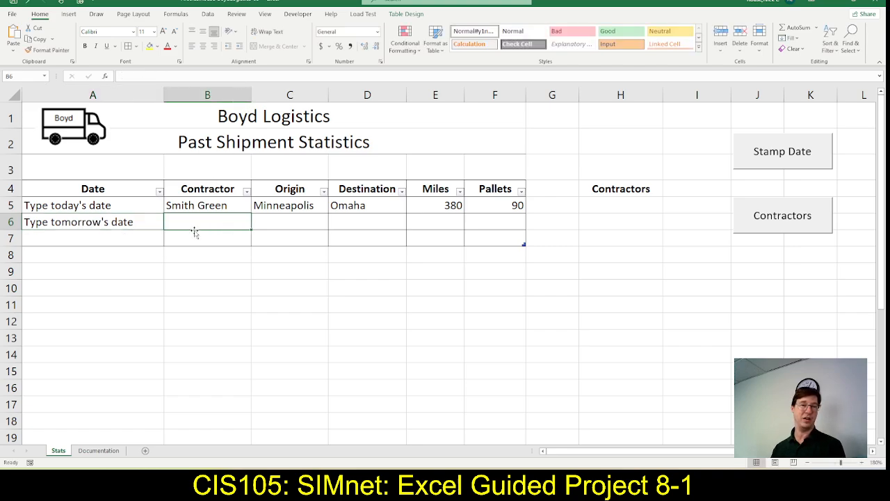
# Check the contractor in SIMnet step 13b and enter AAA Trucking in cell B6 in Excel
pyautogui.hotkey('alt', 'Tab')
pyautogui.hotkey('alt', 'Tab')
pyautogui.write('AA')
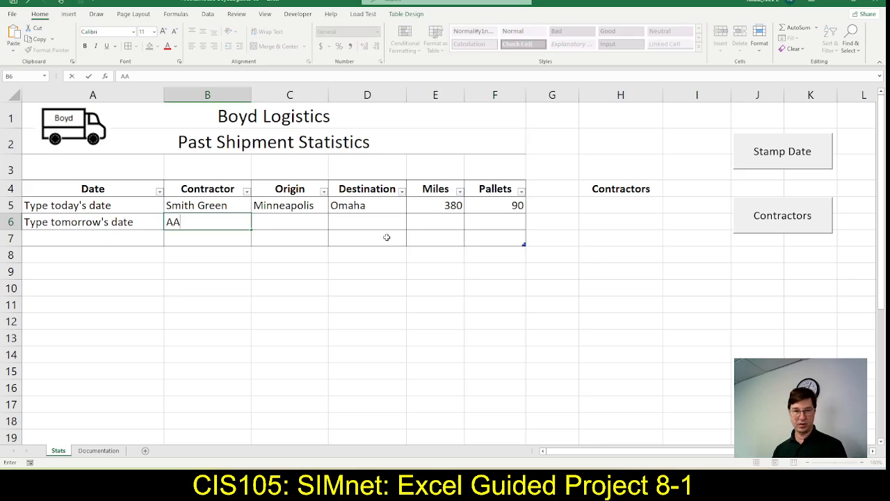
pyautogui.write('A Trucking')
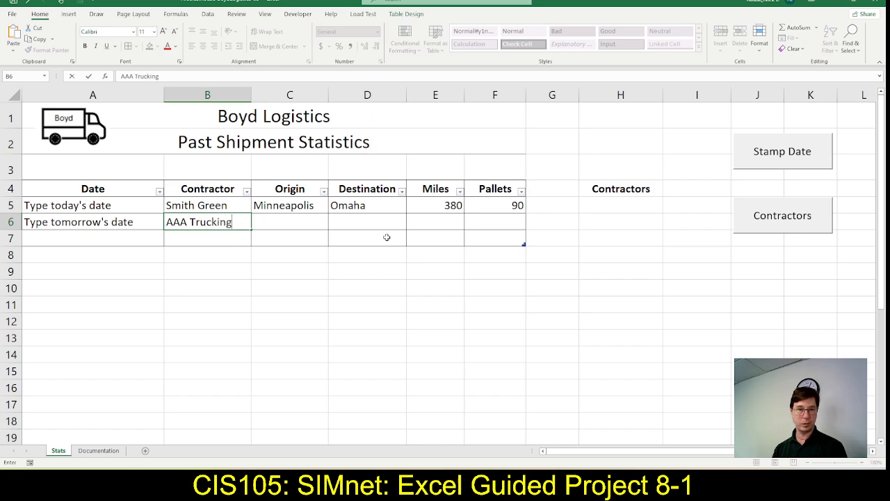
pyautogui.press('Tab')
# Check the cities in SIMnet, enter Chicago in cell C6 in Excel, and copy Minneapolis from C5 into D6
pyautogui.hotkey('alt', 'Tab')
pyautogui.hotkey('alt', 'Tab')
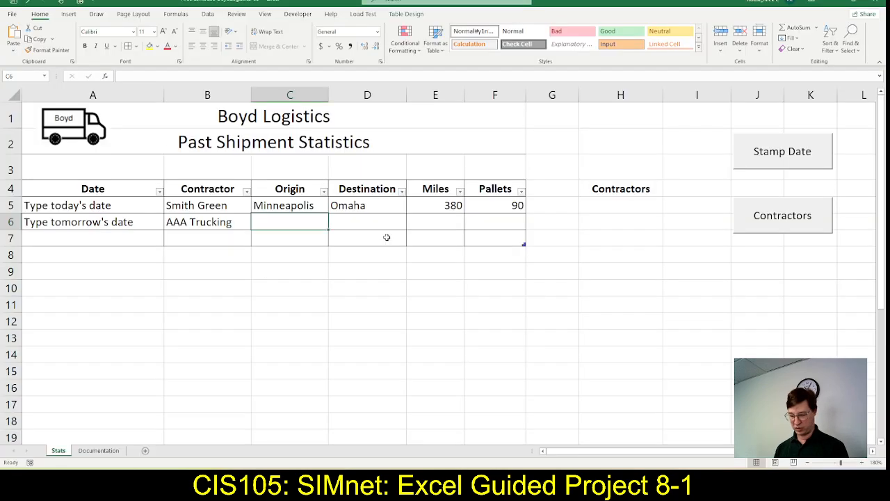
pyautogui.write('Chicago')
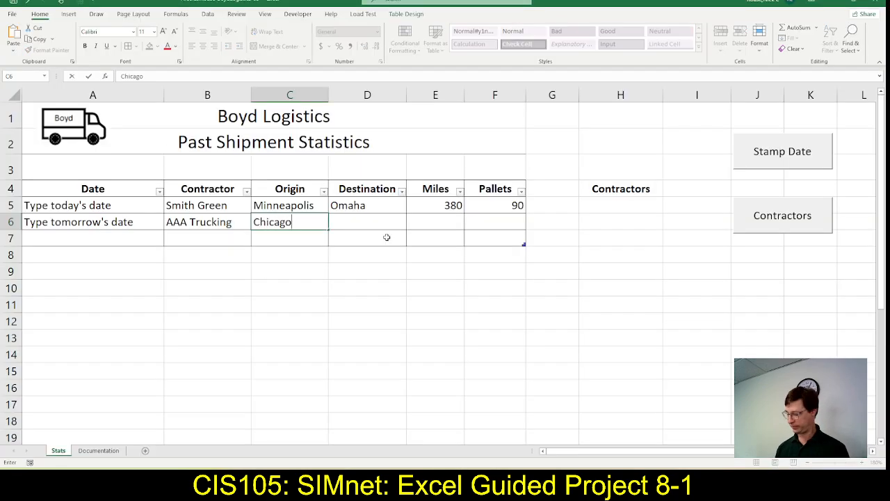
pyautogui.press('Up')
pyautogui.hotkey('ctrl', 'c')
pyautogui.press('Down')
pyautogui.press('Right')
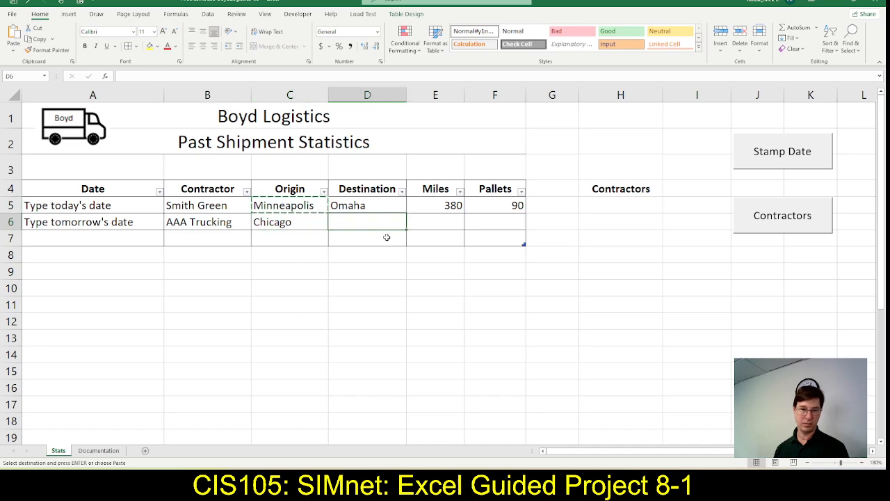
pyautogui.hotkey('ctrl', 'v')
pyautogui.press('Right')
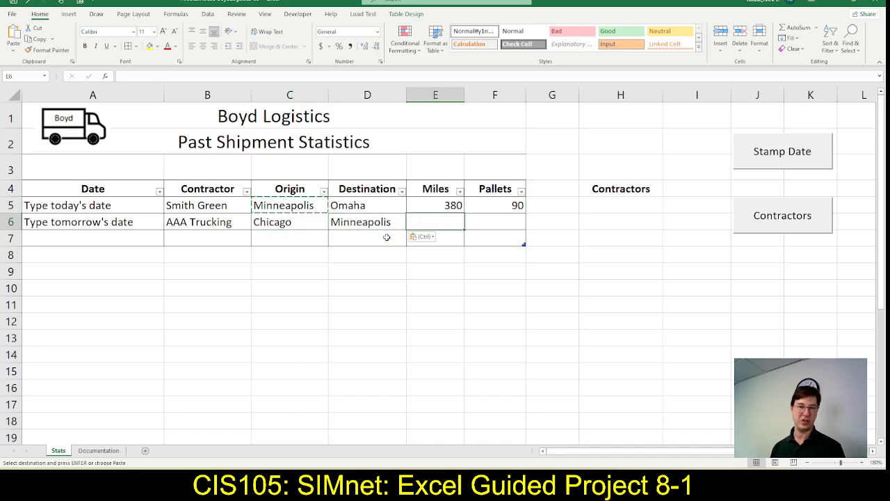
# Check the remaining step 13b values in SIMnet and enter 410 miles and 87 pallets in row 6 in Excel
pyautogui.hotkey('alt', 'Tab')
pyautogui.hotkey('alt', 'Tab')
pyautogui.write('4')
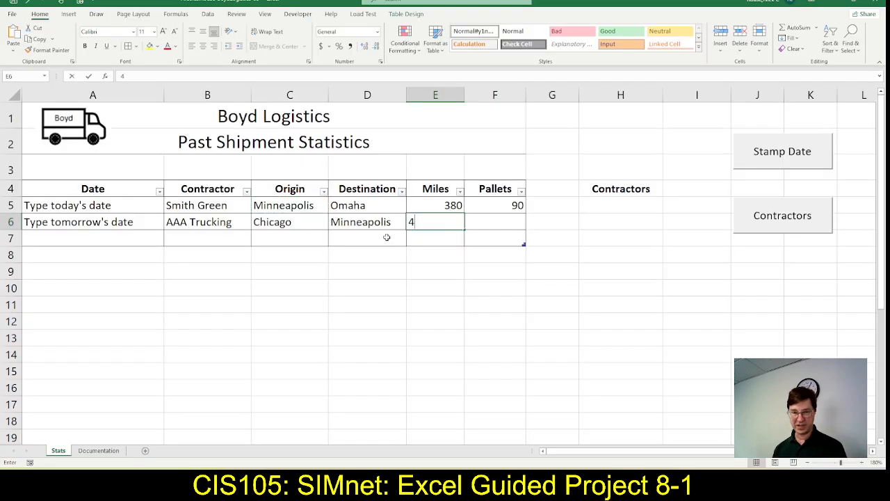
pyautogui.write('10')
pyautogui.press('Tab')
pyautogui.write('87')
pyautogui.press('Tab')
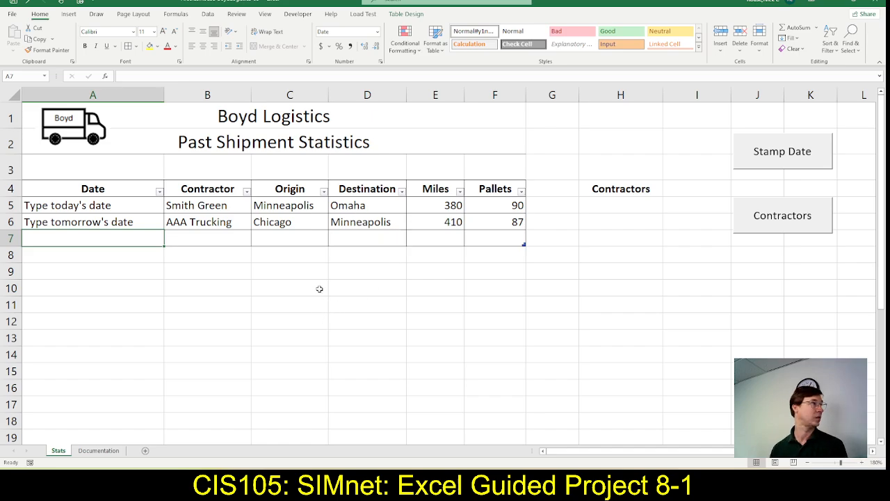
# Copy the text "Type yesterday's date" from SIMnet step 13c, without the semicolon, into cell A7 in Excel
pyautogui.hotkey('alt', 'Tab')
pyautogui.scroll(-1, 412, 343)
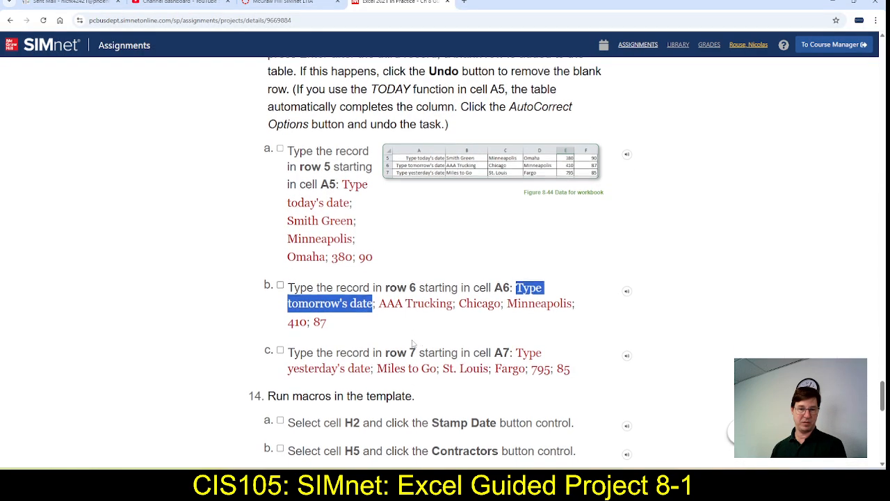
pyautogui.moveTo(515, 352); pyautogui.dragTo(374, 379)
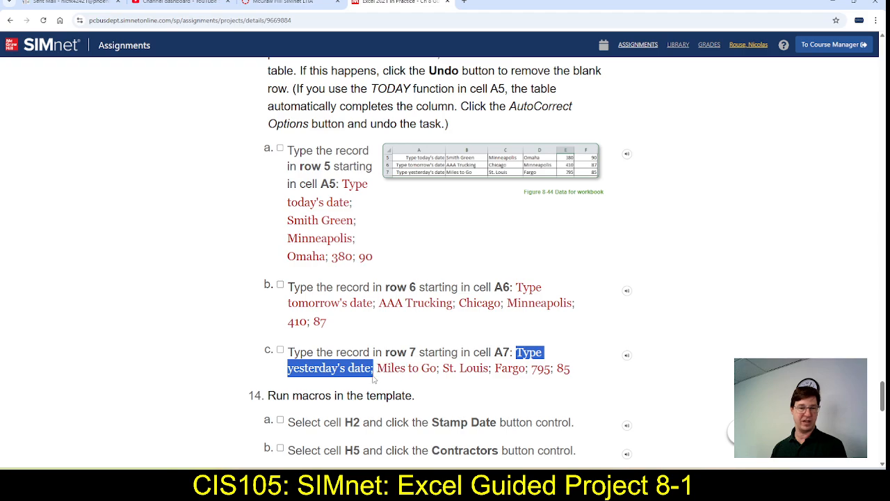
pyautogui.hotkey('alt', 'Tab')
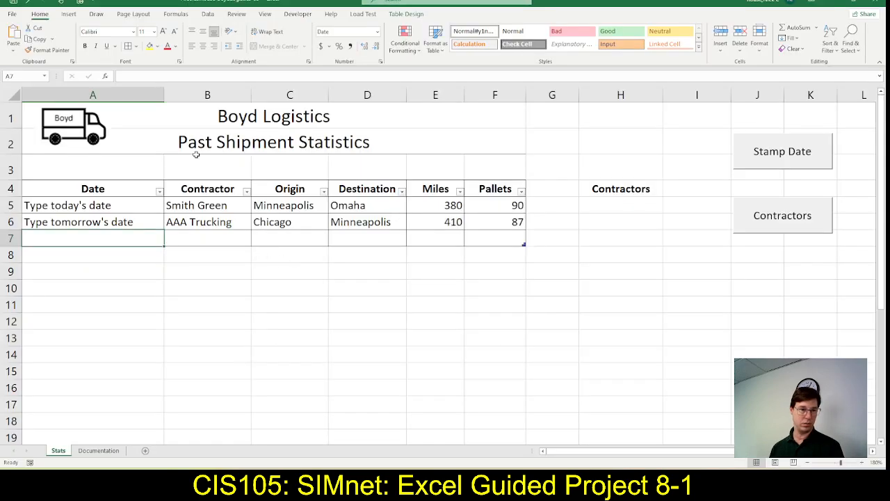
pyautogui.click(187, 74)
pyautogui.hotkey('ctrl', 'v')
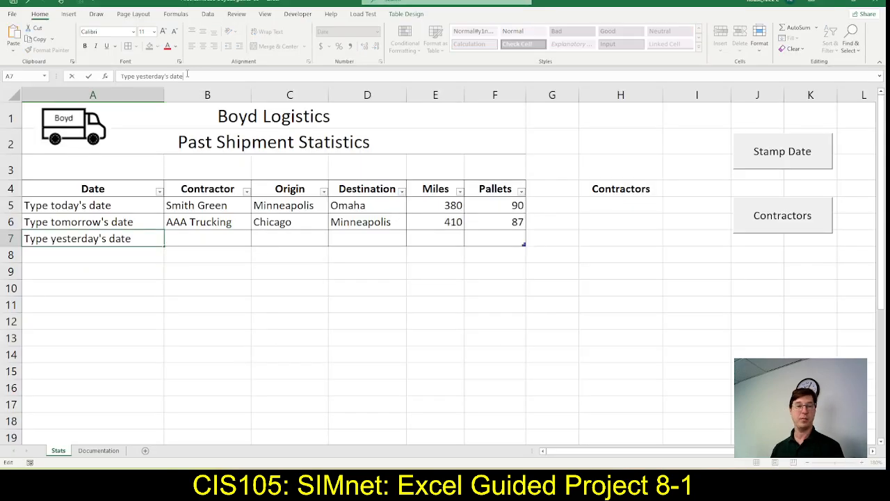
pyautogui.press('Tab')
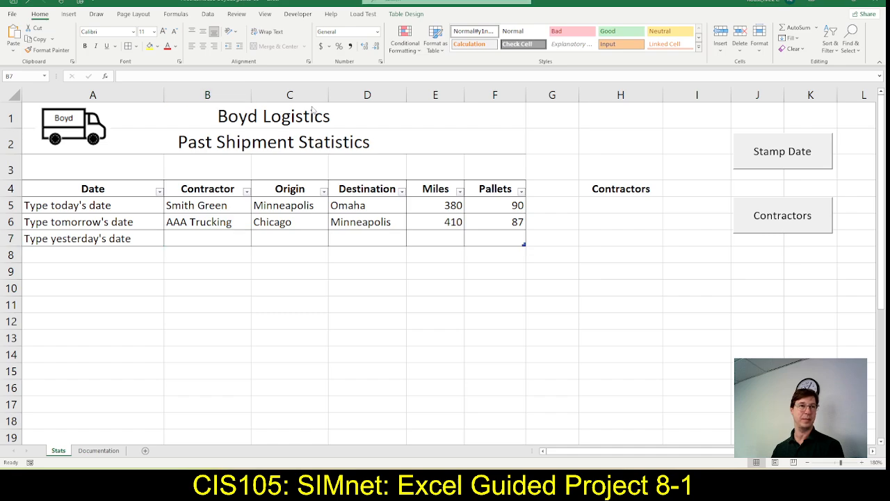
# Check the contractor in SIMnet step 13c and enter Miles to Go in cell B7 in Excel
pyautogui.hotkey('alt', 'Tab')
pyautogui.hotkey('alt', 'Tab')
pyautogui.write('Miles')
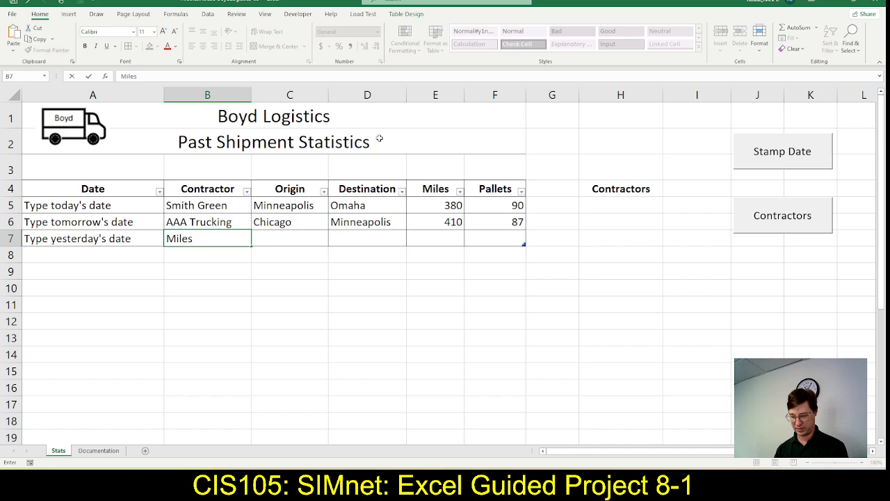
pyautogui.write('to Go')
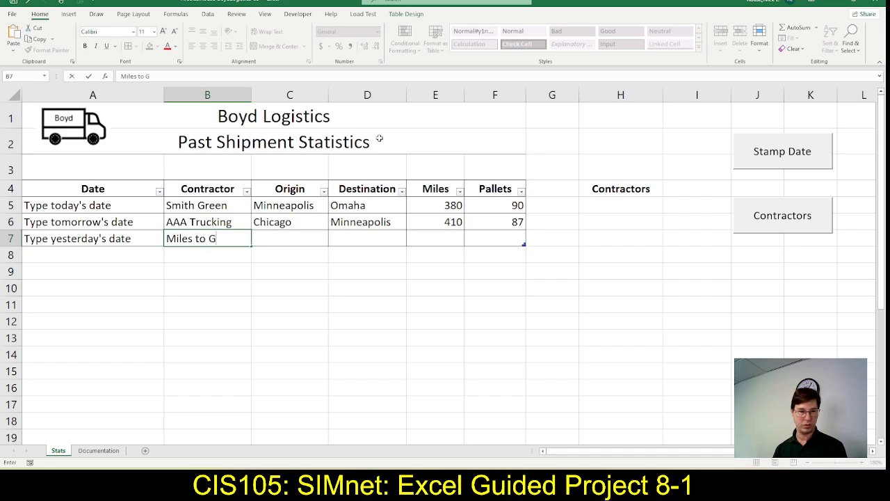
pyautogui.press('Tab')
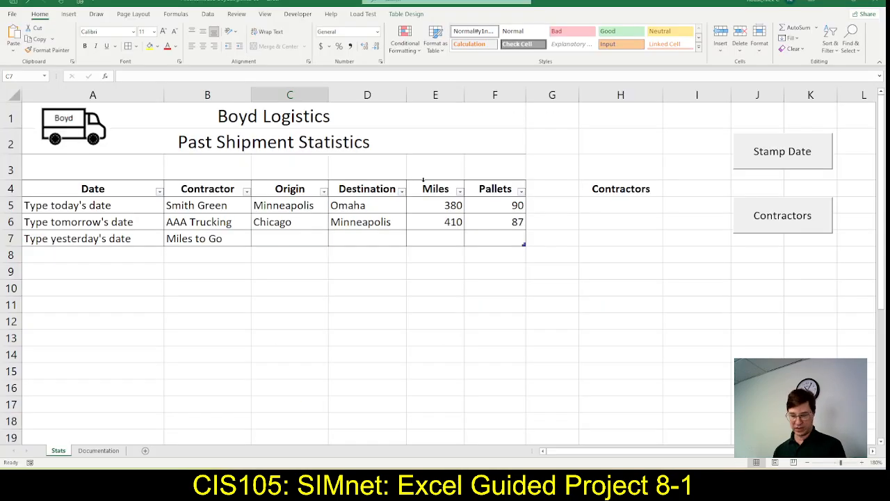
# Enter the origin St. Louis in cell C7 and the destination Fargo in cell D7
pyautogui.press('F2')
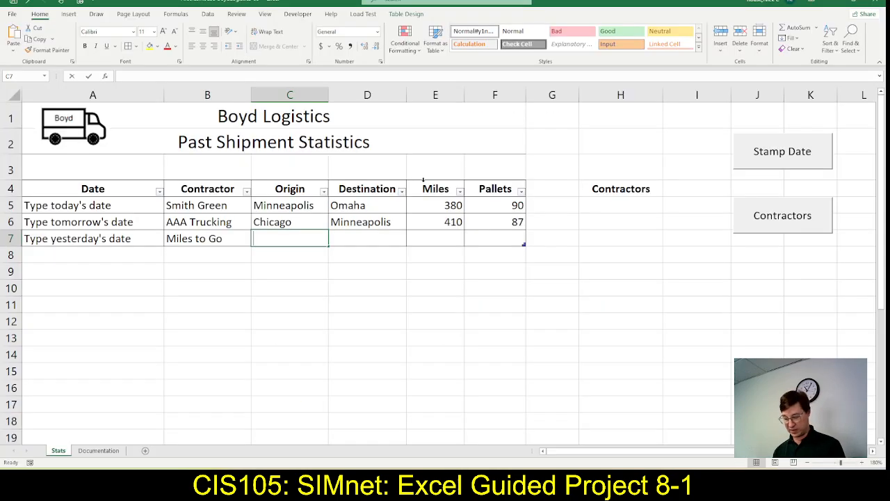
pyautogui.write('St. Louis')
pyautogui.press('Tab')
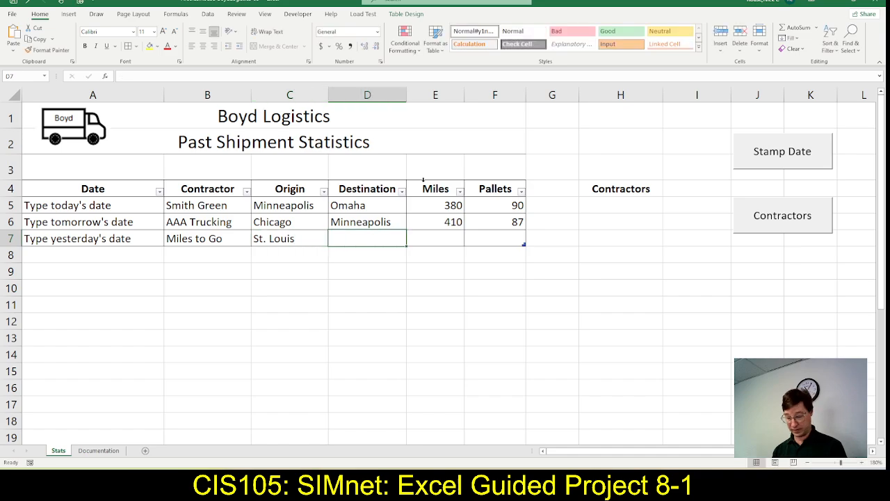
pyautogui.write('Fargo')
pyautogui.press('Tab')
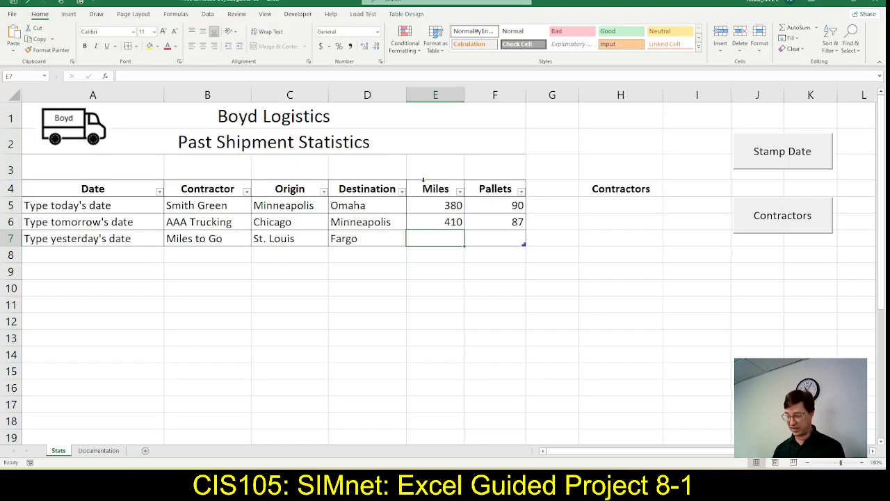
# Enter 795 miles in cell E7 and 85 pallets in cell F7
pyautogui.write('795')
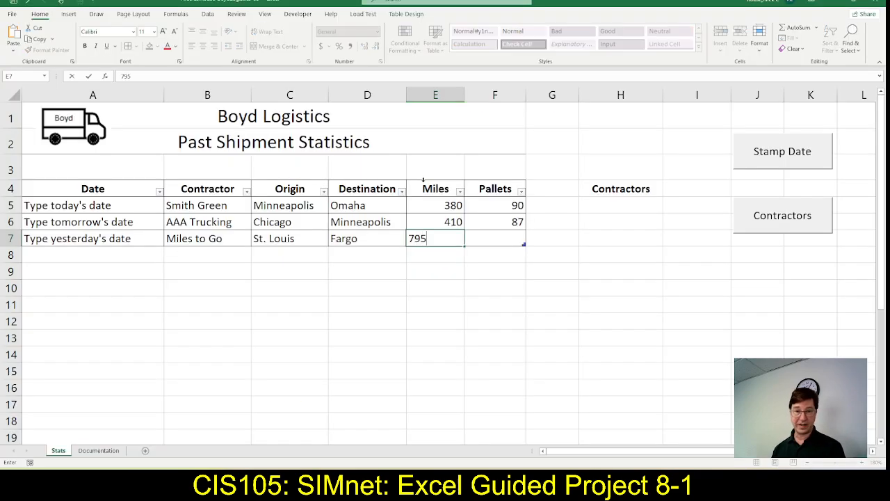
pyautogui.press('Tab')
pyautogui.write('85')
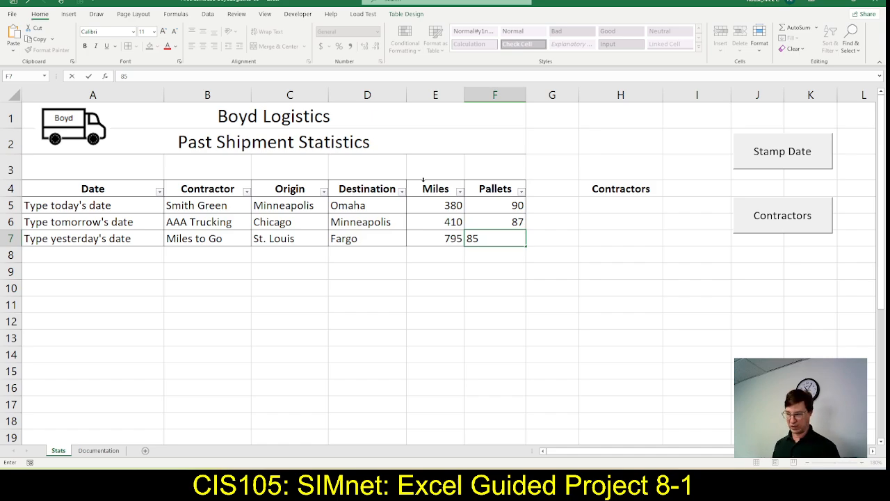
# Mark steps 13a, 13b and 13c as done in SIMnet, read the step 14 macro instructions, and return to Excel
pyautogui.hotkey('alt', 'Tab')
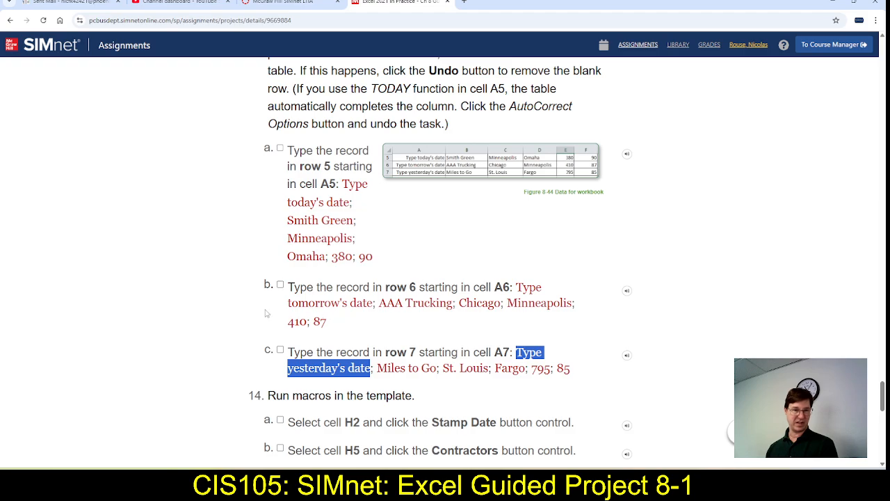
pyautogui.click(279, 148)
pyautogui.click(279, 284)
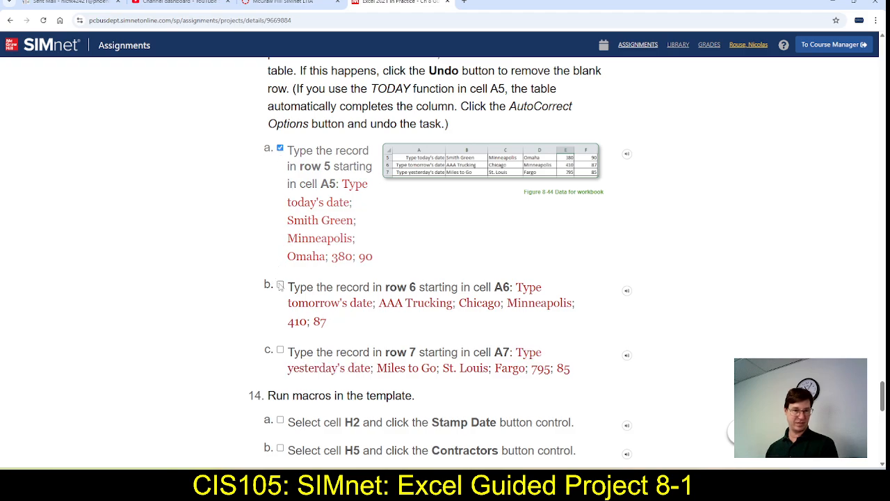
pyautogui.click(280, 350)
pyautogui.scroll(-3, 209, 267)
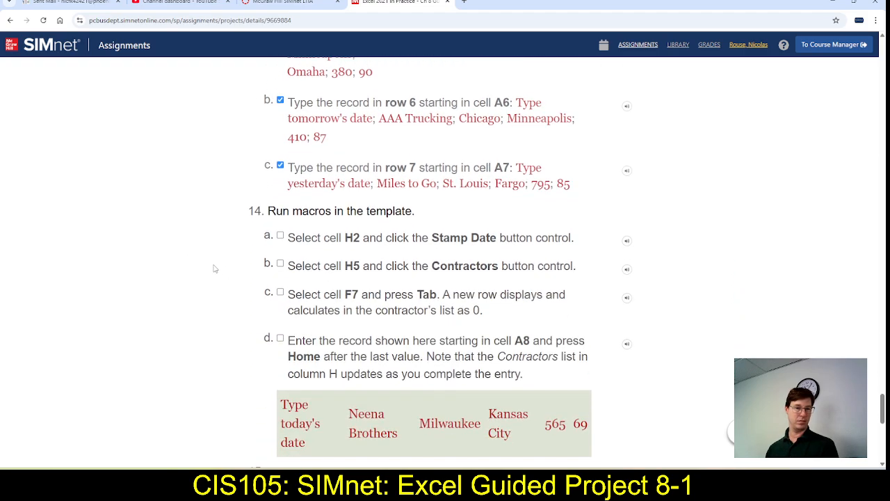
pyautogui.scroll(-2, 215, 268)
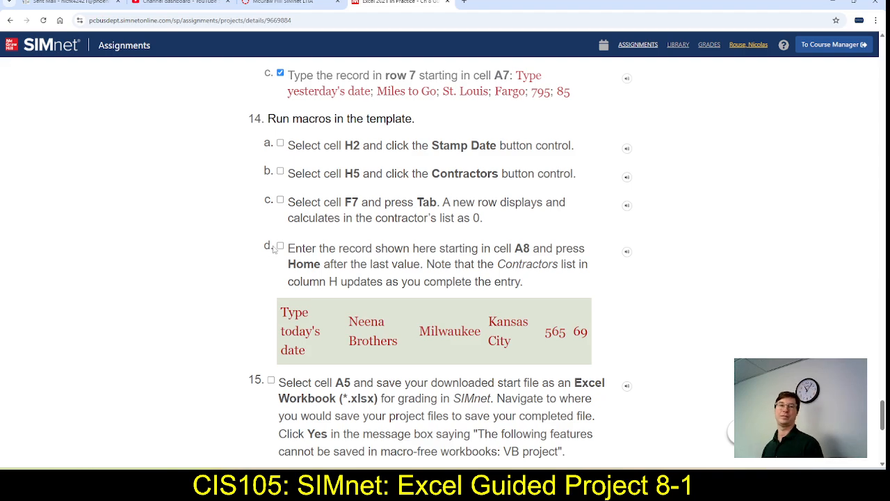
pyautogui.hotkey('alt', 'Tab')
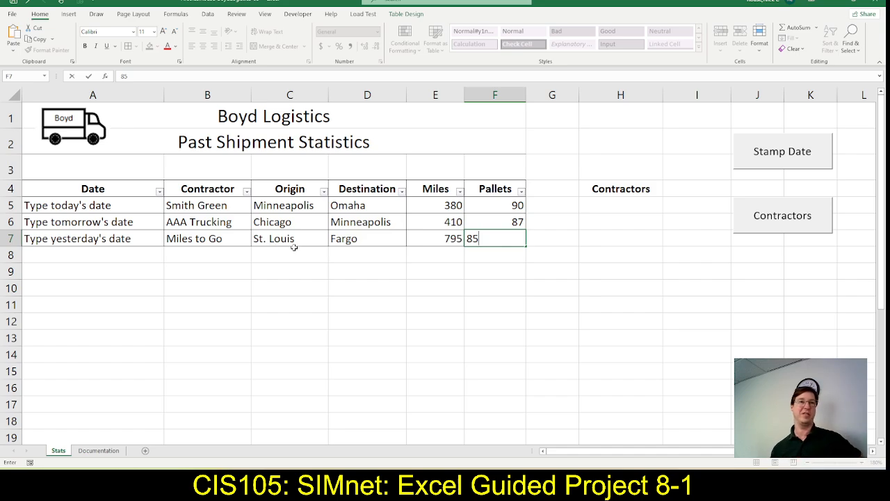
# Commit 85 pallets in cell F7, check the step 14 macro instructions in SIMnet, and return to Excel
pyautogui.click(493, 242)
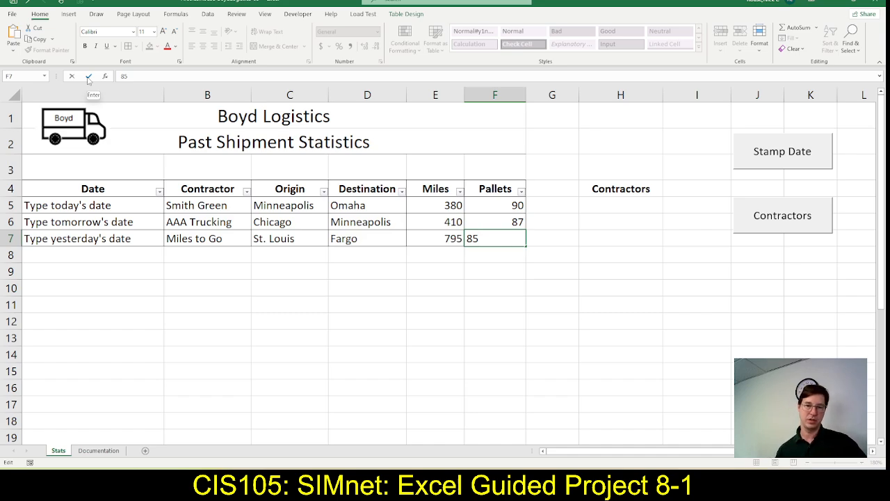
pyautogui.click(88, 78)
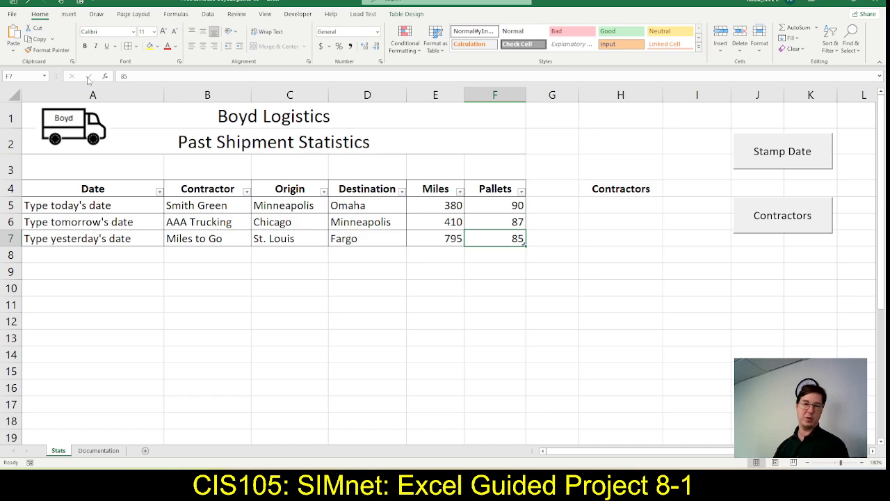
pyautogui.hotkey('alt', 'Tab')
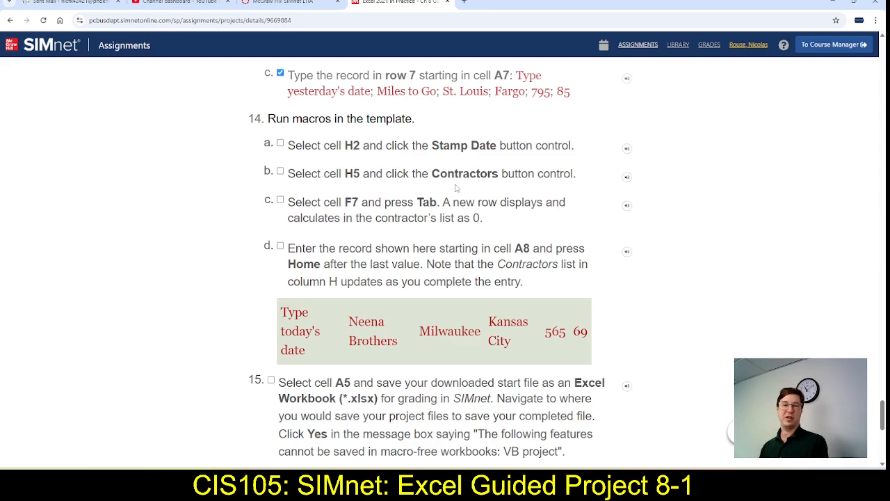
pyautogui.hotkey('alt', 'Tab')
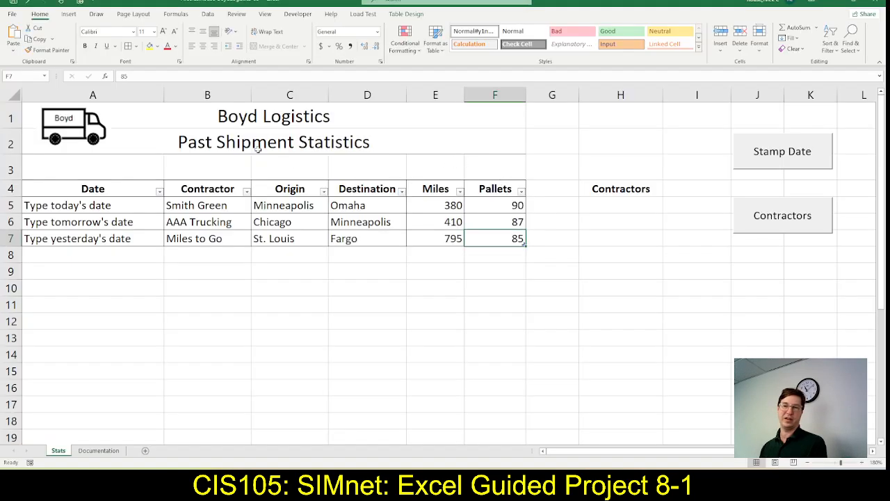
pyautogui.hotkey('alt', 'Tab')
pyautogui.hotkey('alt', 'Tab')
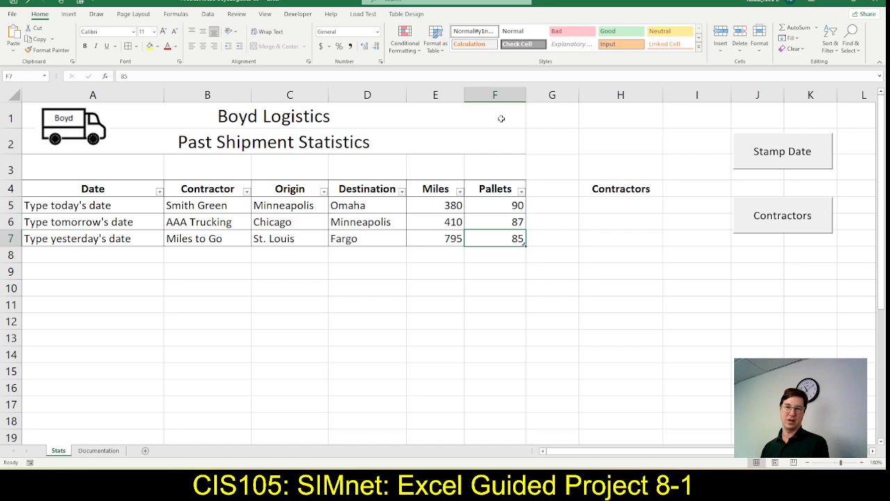
# Run the Stamp Date macro from cell F7 and shrink the shipment table to end at row 7
pyautogui.click(767, 156)
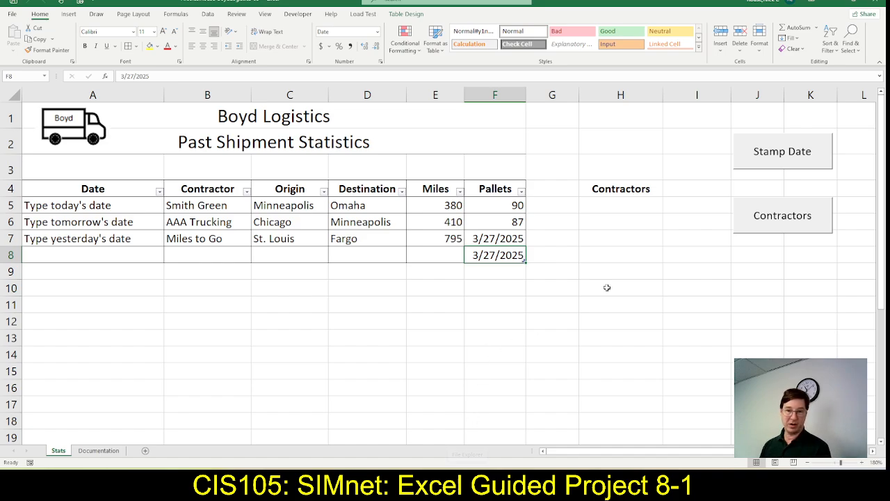
pyautogui.click(606, 288)
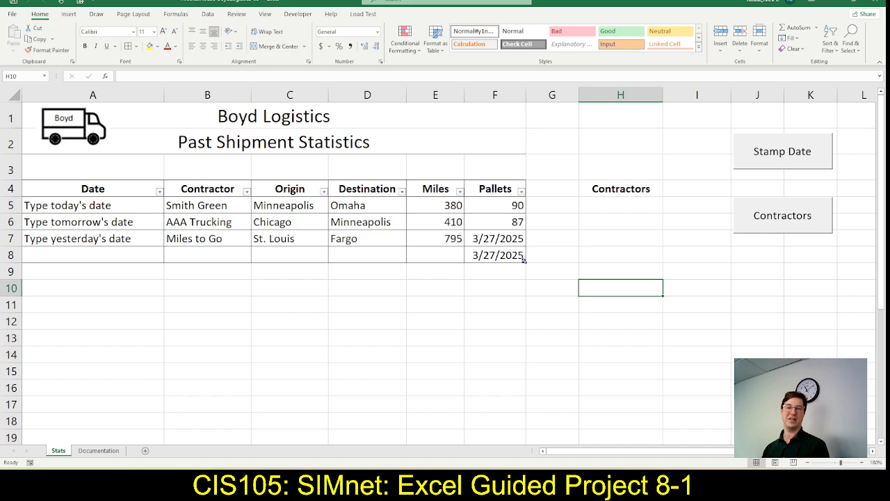
pyautogui.moveTo(525, 259); pyautogui.dragTo(521, 245)
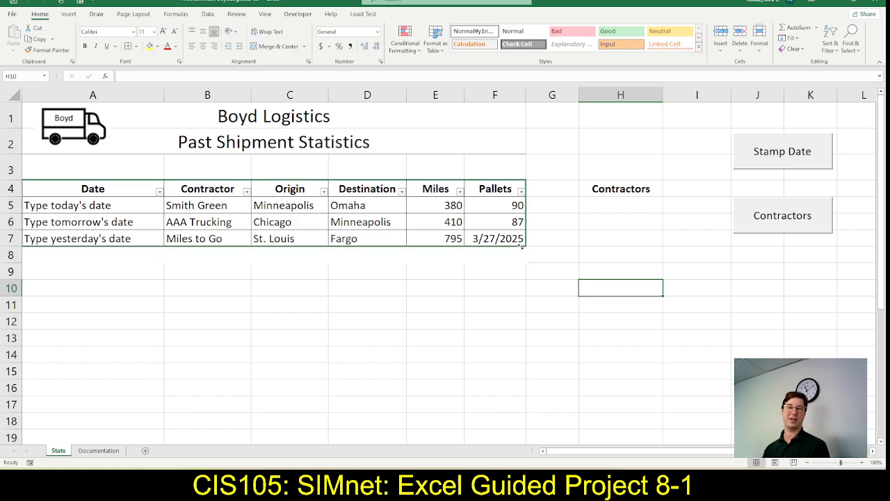
pyautogui.hotkey('ctrl', 'z')
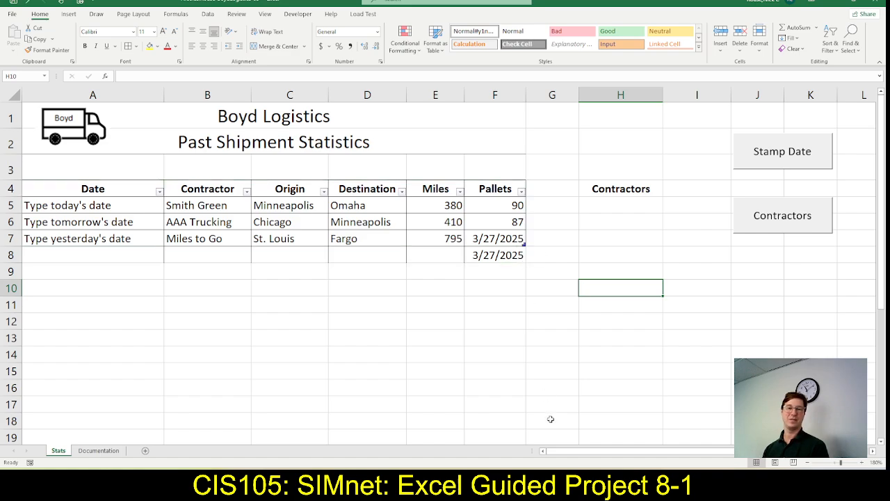
# Re-enter 85 in cell F7 and set the cell's number format to General
pyautogui.click(498, 238)
pyautogui.write('85')
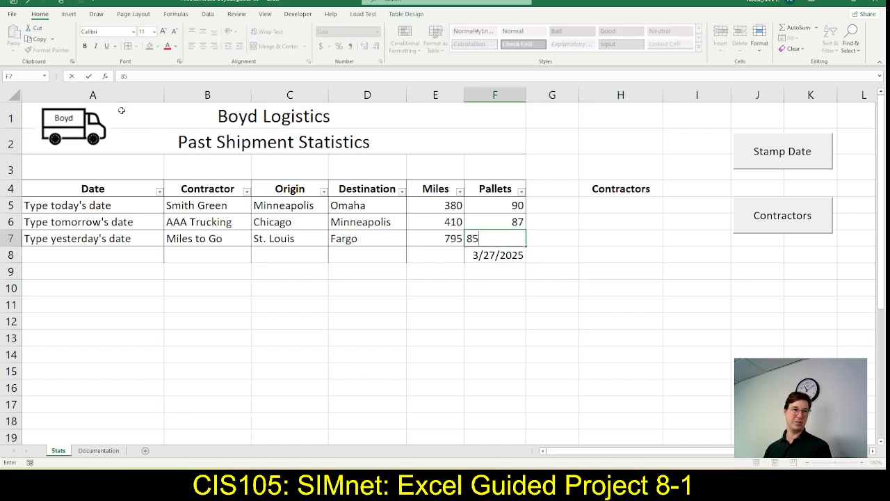
pyautogui.click(88, 77)
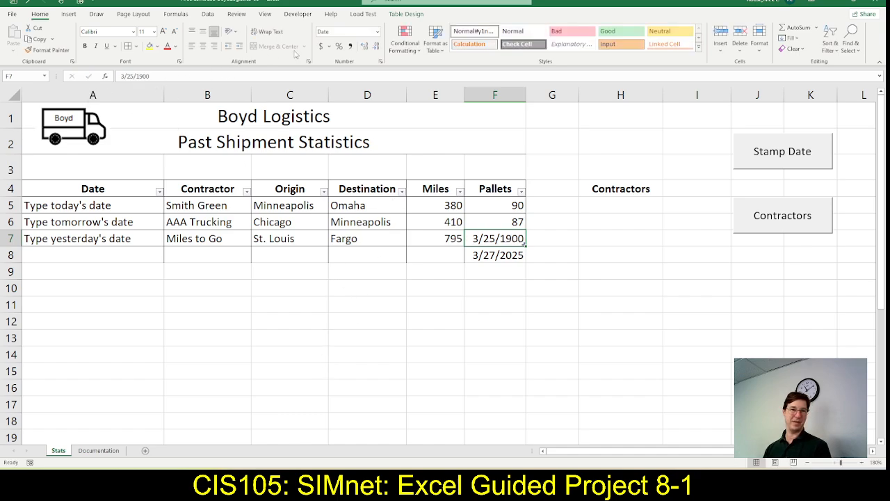
pyautogui.click(377, 32)
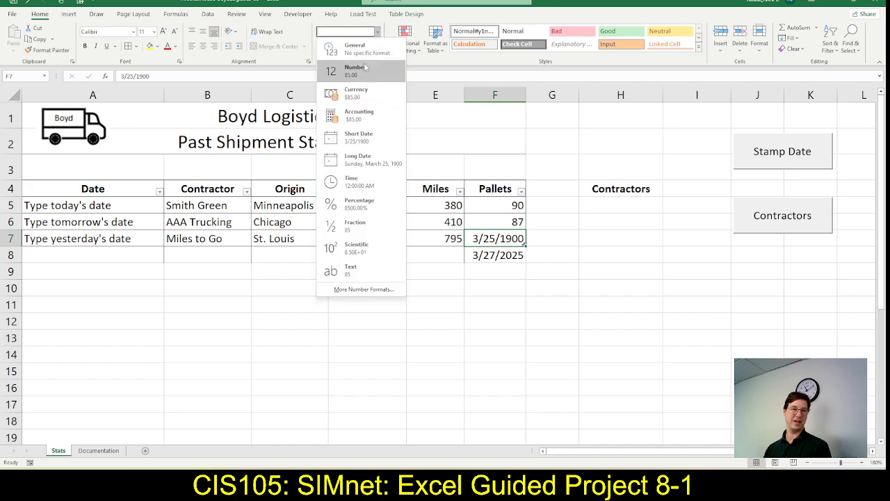
pyautogui.click(362, 49)
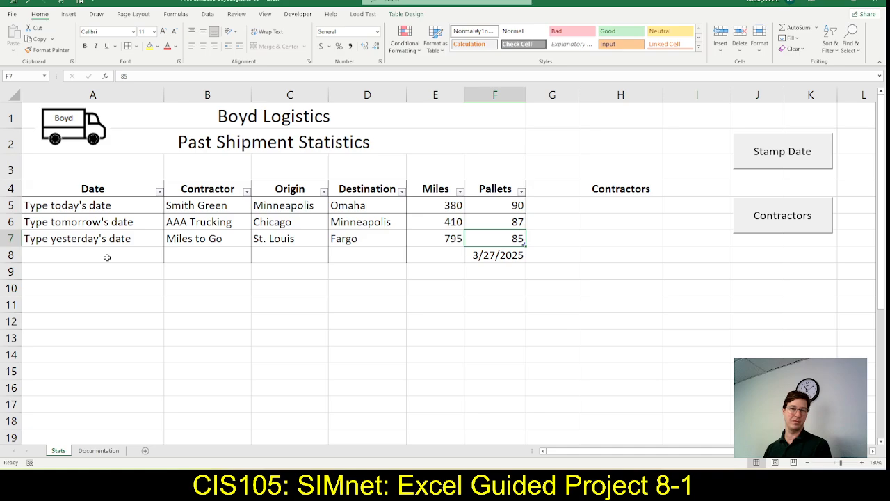
# Delete row 8 with its stray date below the shipment table
pyautogui.click(15, 255)
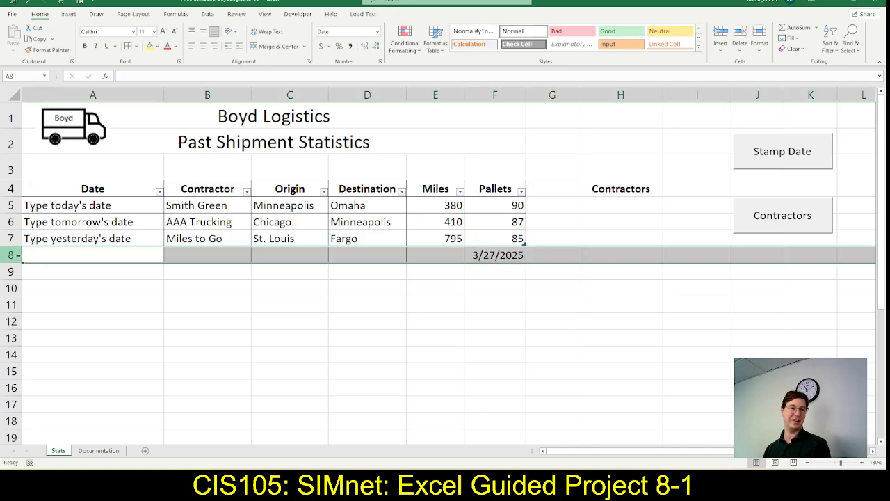
pyautogui.rightClick(19, 255)
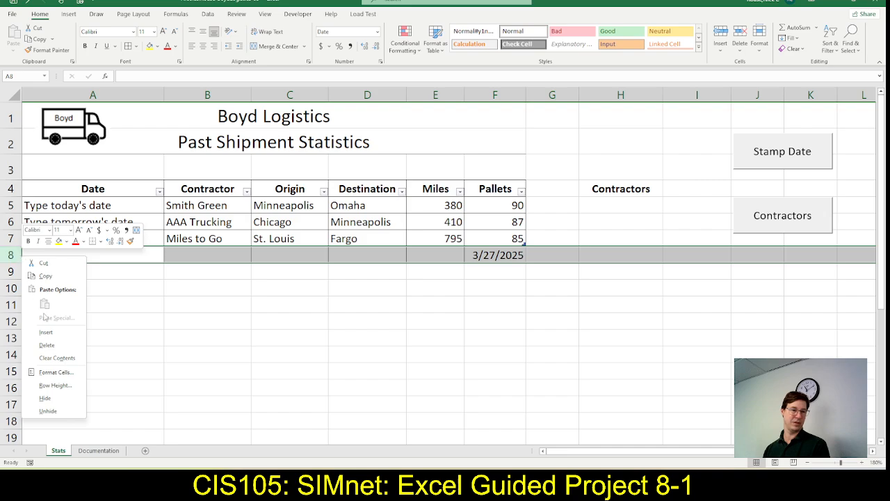
pyautogui.click(46, 345)
pyautogui.click(122, 303)
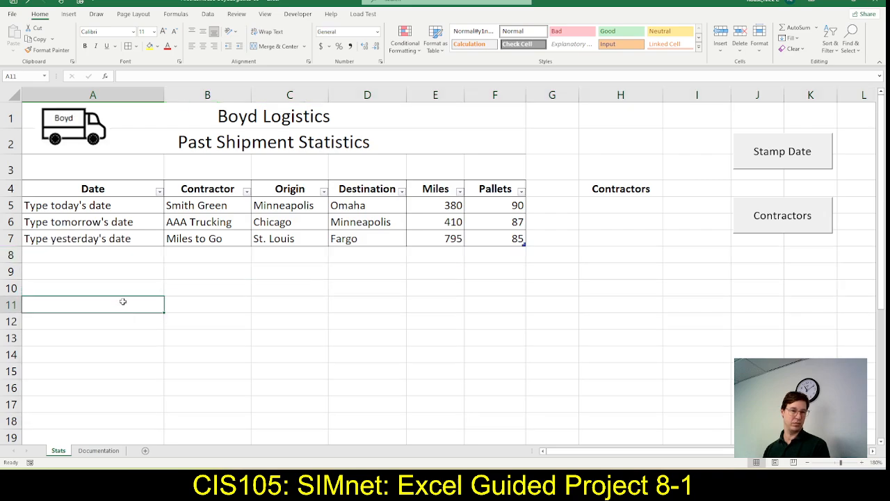
pyautogui.rightClick(14, 256)
pyautogui.click(39, 345)
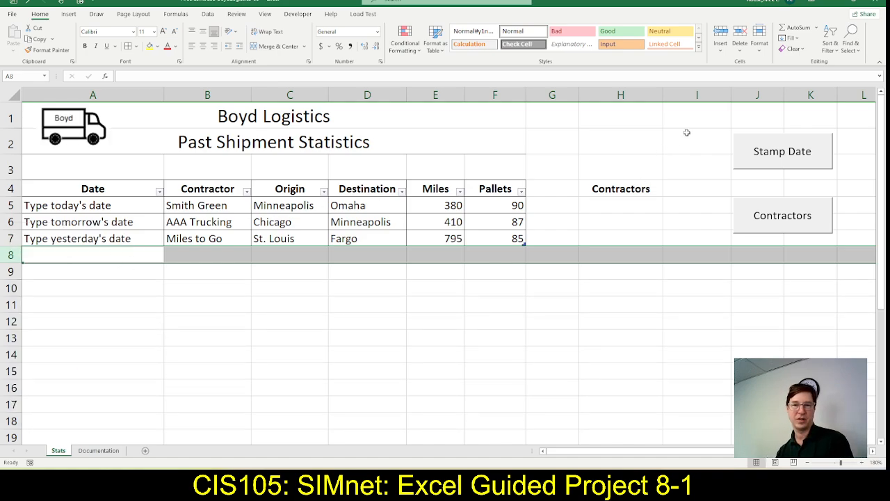
# Run the Stamp Date macro from cell H1 and clear the extra date in H1, keeping the one in H2
pyautogui.click(635, 110)
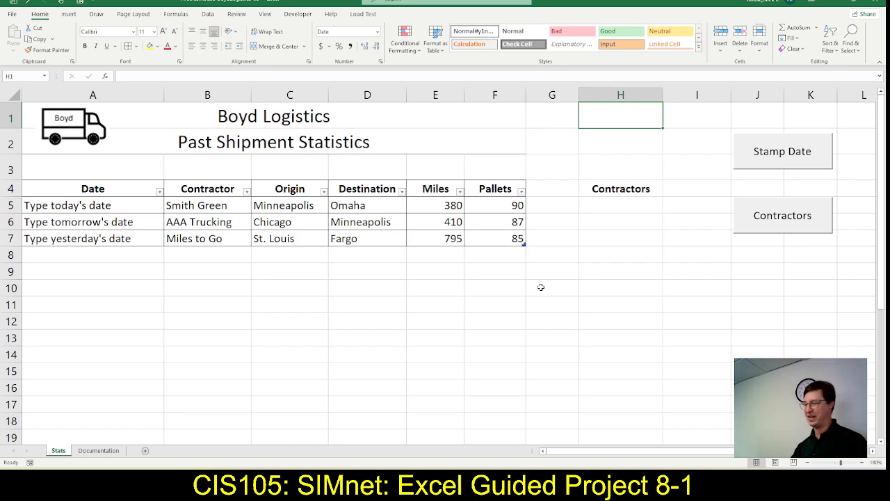
pyautogui.click(778, 156)
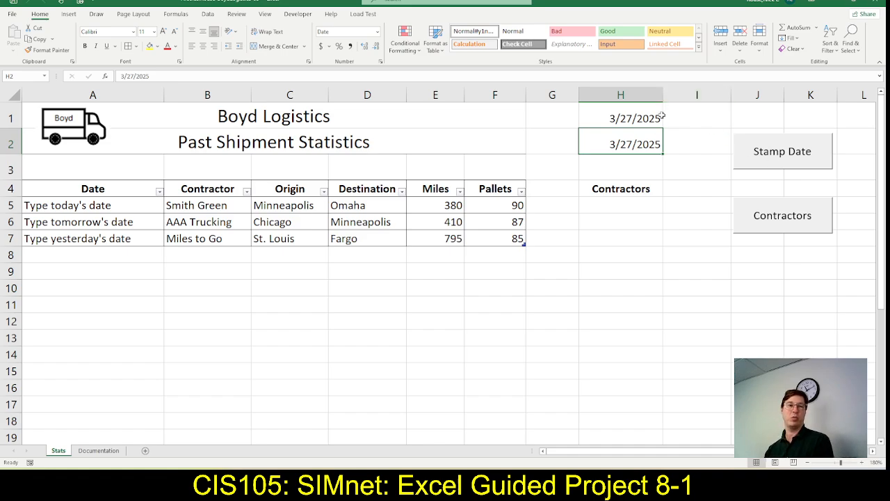
pyautogui.click(602, 111)
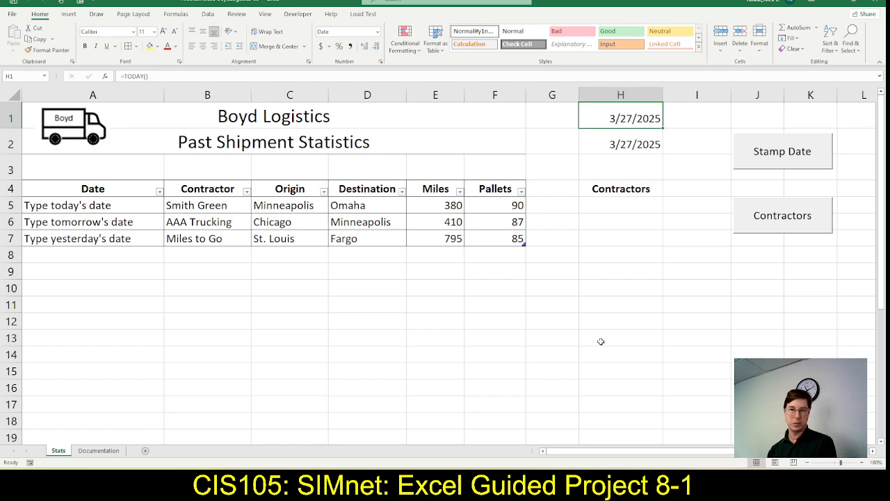
pyautogui.press('Delete')
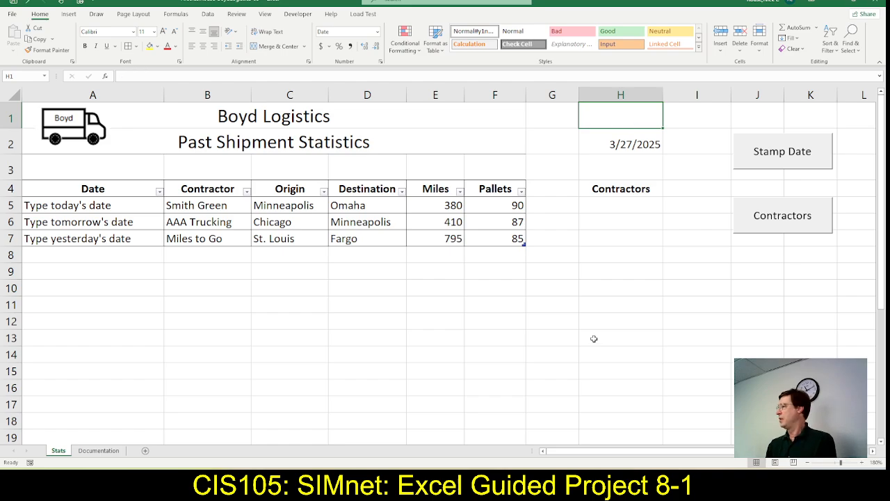
# Run the Contractors macro to build the contractor list from cell H5, check SIMnet step 14c, and return to Excel
pyautogui.click(794, 223)
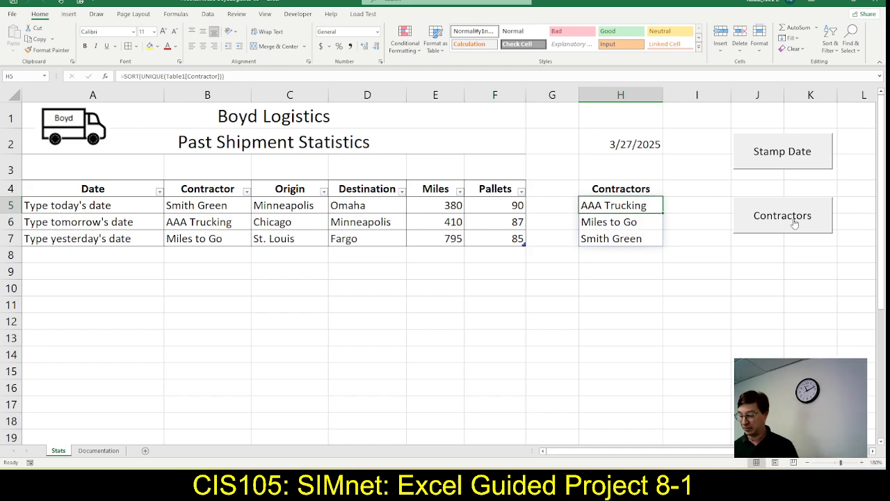
pyautogui.hotkey('alt', 'Tab')
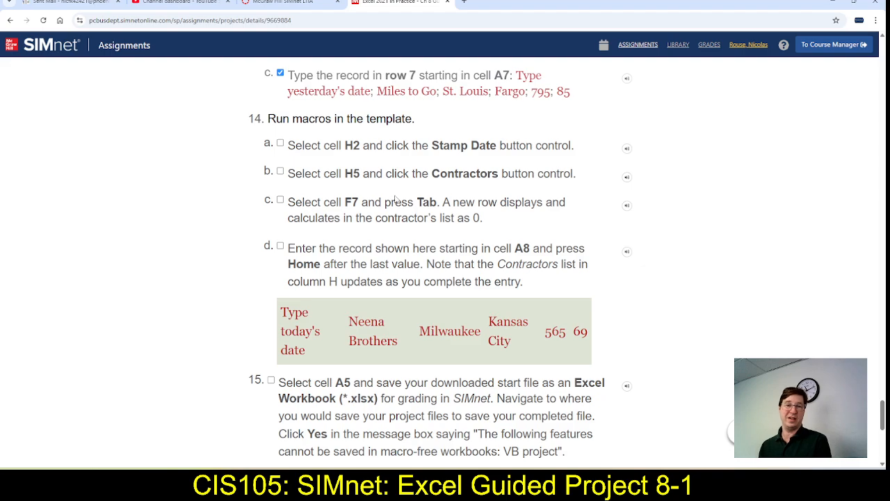
pyautogui.hotkey('alt', 'Tab')
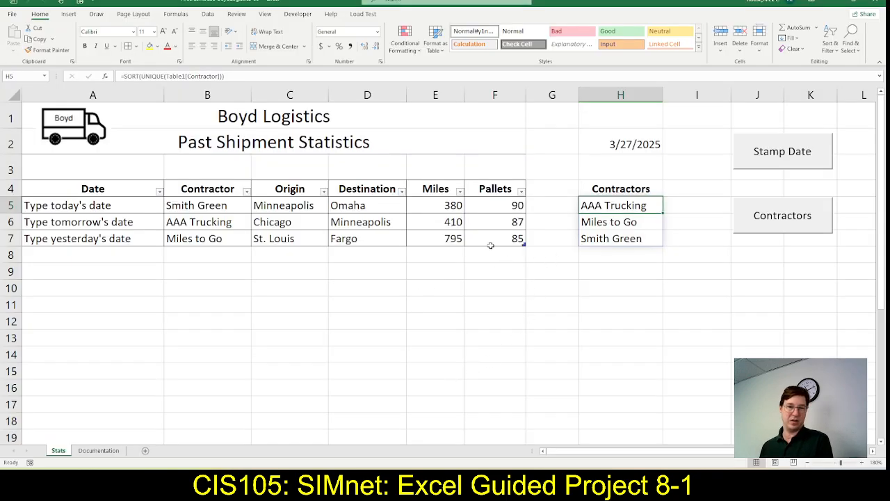
# Recheck SIMnet step 14c and add a new row 8 to the shipment table from cell F7
pyautogui.click(492, 238)
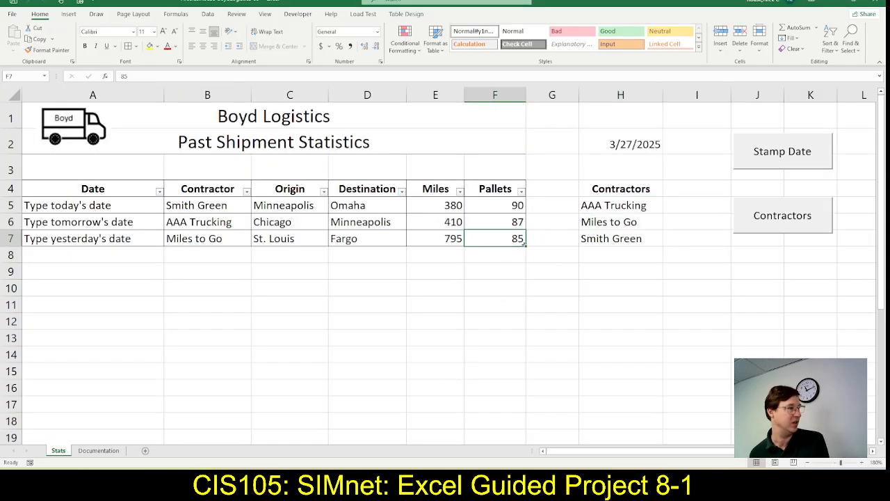
pyautogui.hotkey('alt', 'Tab')
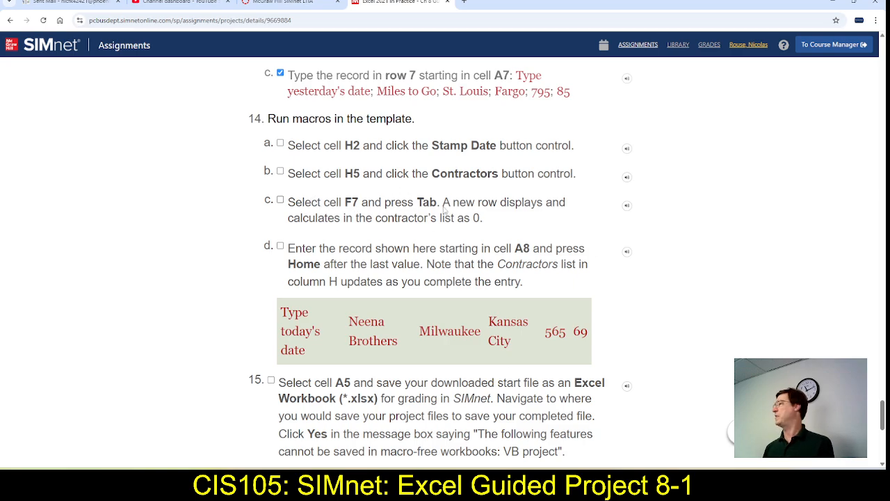
pyautogui.hotkey('alt', 'Tab')
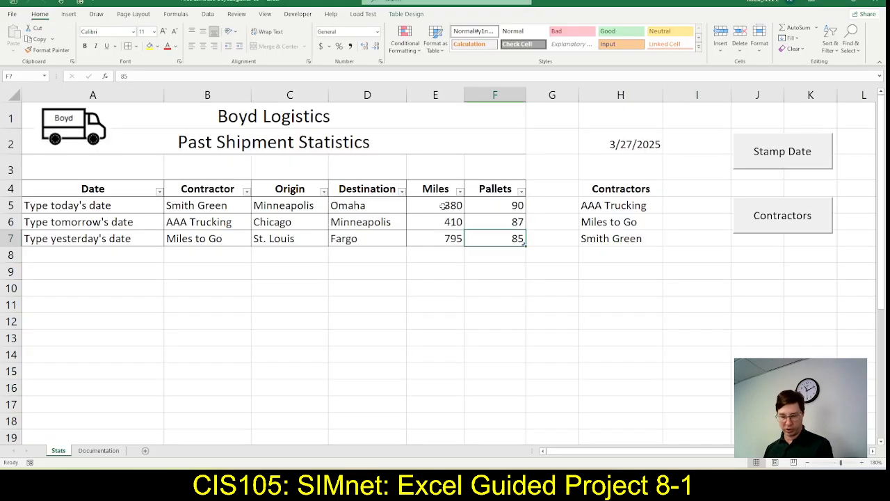
pyautogui.press('Tab')
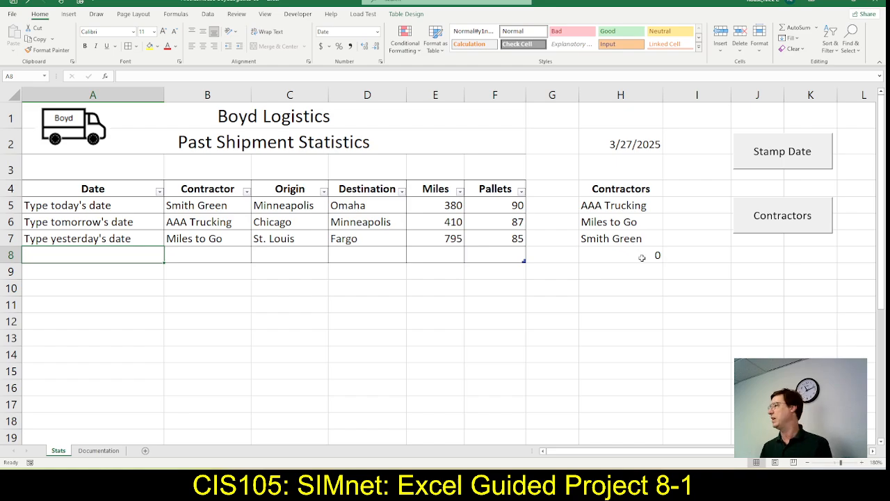
# Copy the text Type today's date from SIMnet step 14d into cell A8 in Excel
pyautogui.hotkey('alt', 'Tab')
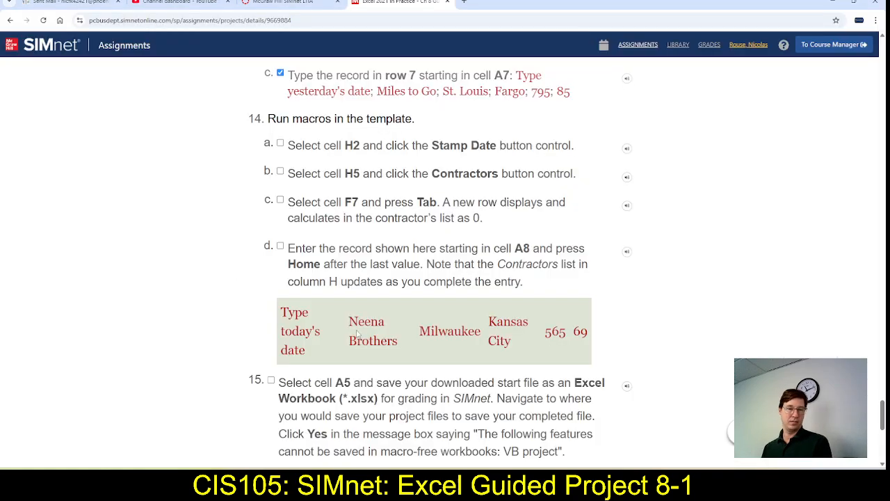
pyautogui.moveTo(283, 315); pyautogui.dragTo(306, 349)
pyautogui.hotkey('ctrl', 'c')
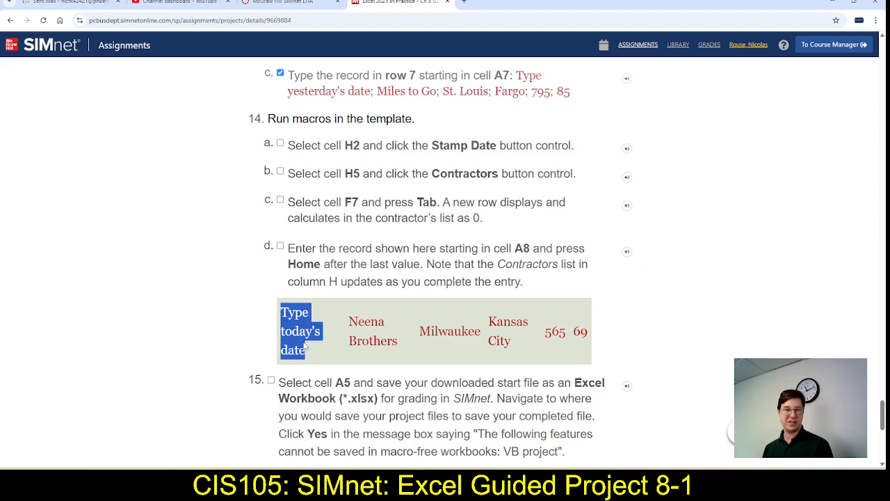
pyautogui.hotkey('alt', 'Tab')
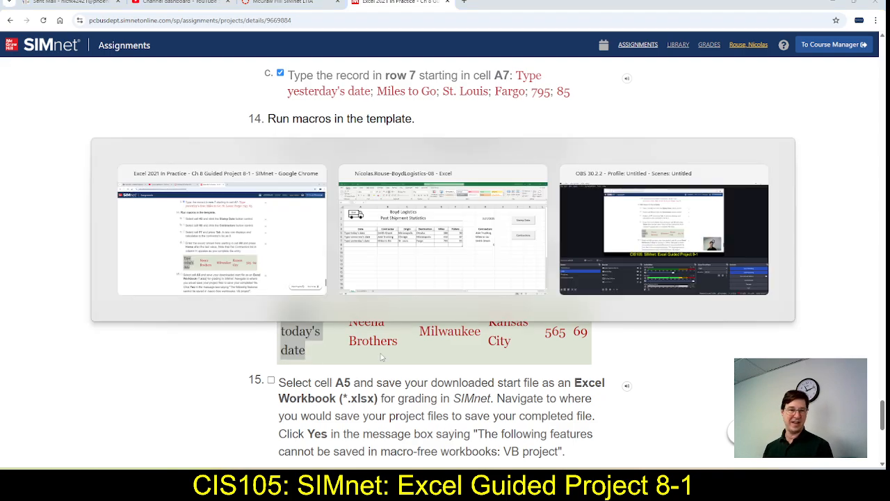
pyautogui.click(167, 75)
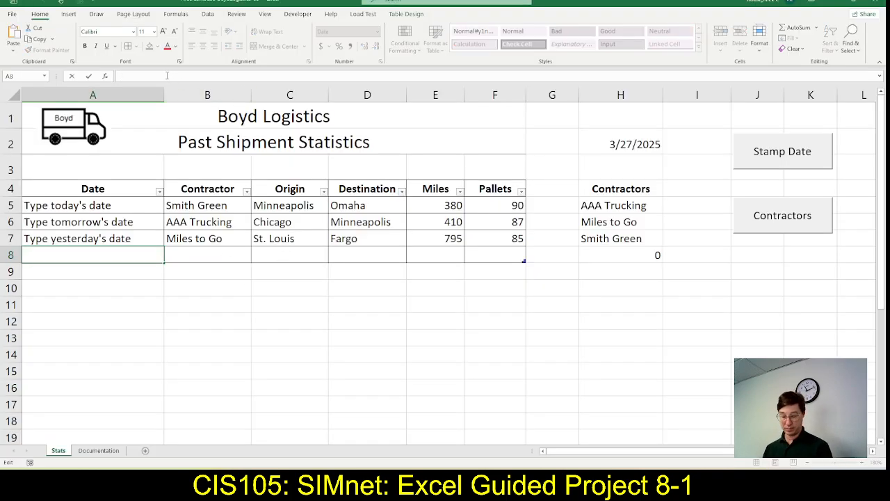
pyautogui.hotkey('ctrl', 'v')
pyautogui.press('Tab')
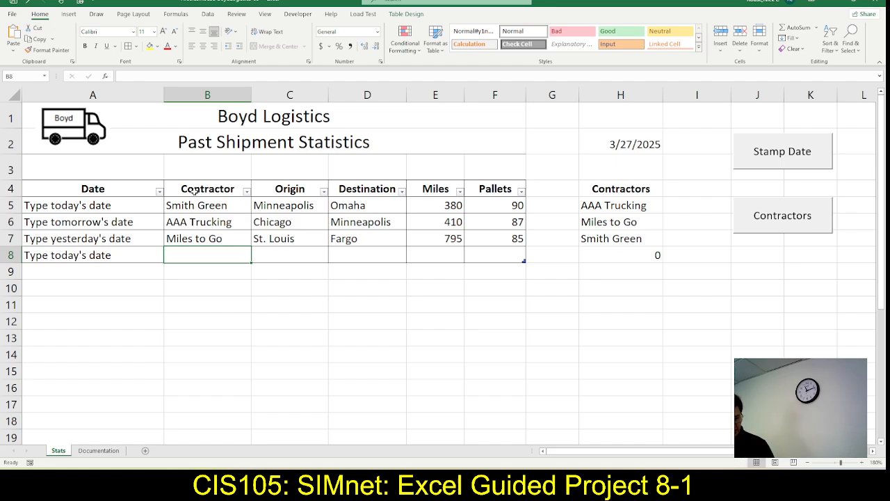
# Check the record in SIMnet step 14d and enter Neena Brothers as the contractor in cell B8 in Excel
pyautogui.hotkey('alt', 'Tab')
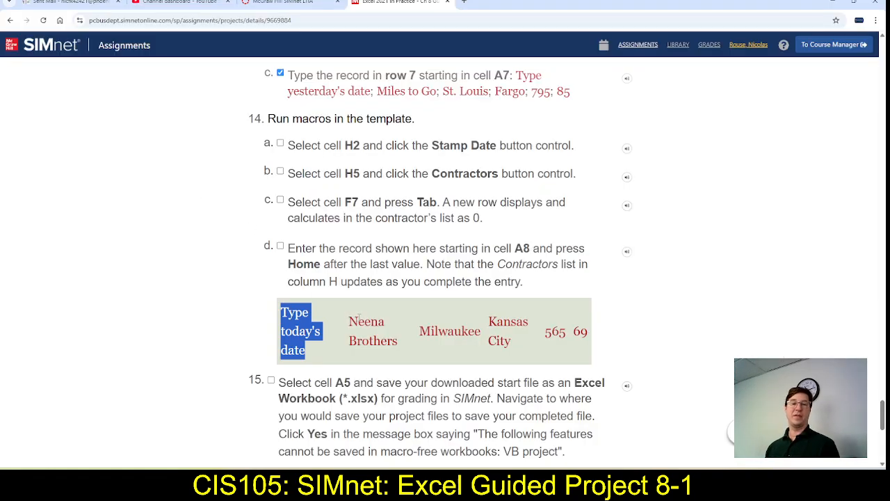
pyautogui.hotkey('alt', 'Tab')
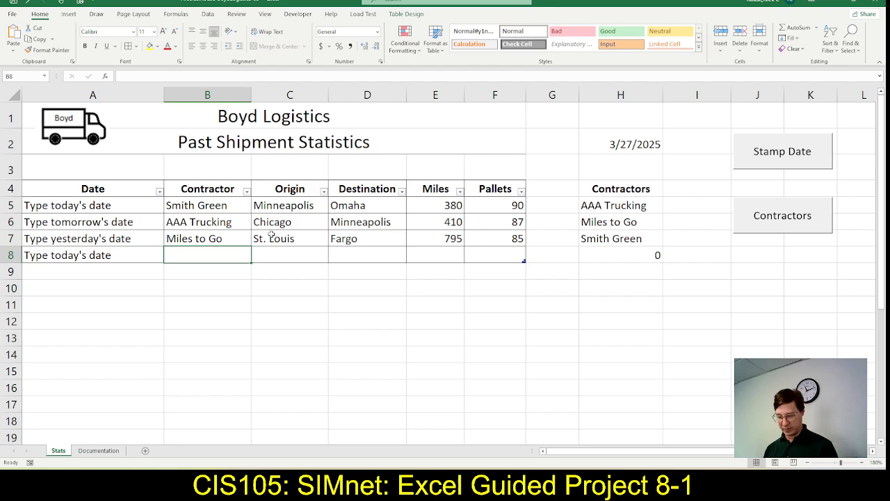
pyautogui.write('Neena B')
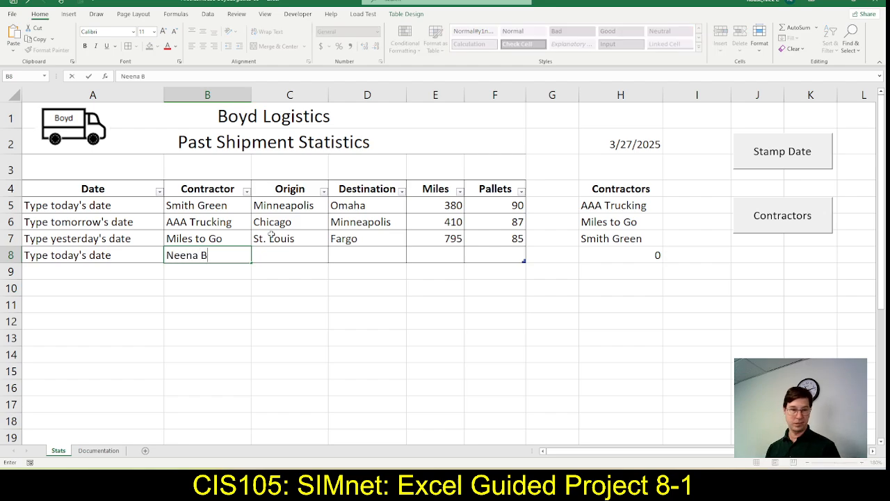
pyautogui.write('rothers')
pyautogui.press('Tab')
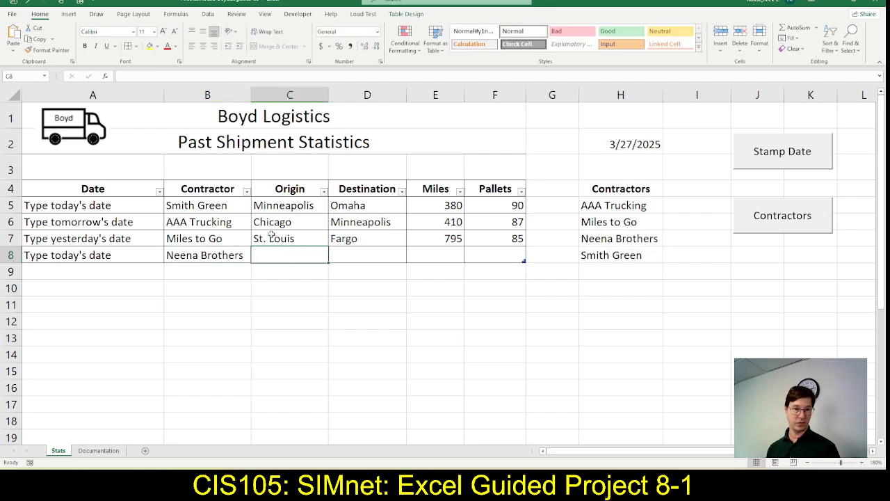
# Copy the origin Milwaukee from the SIMnet step 14d record into cell C8 in Excel
pyautogui.hotkey('alt', 'Tab')
pyautogui.hotkey('alt', 'Tab')
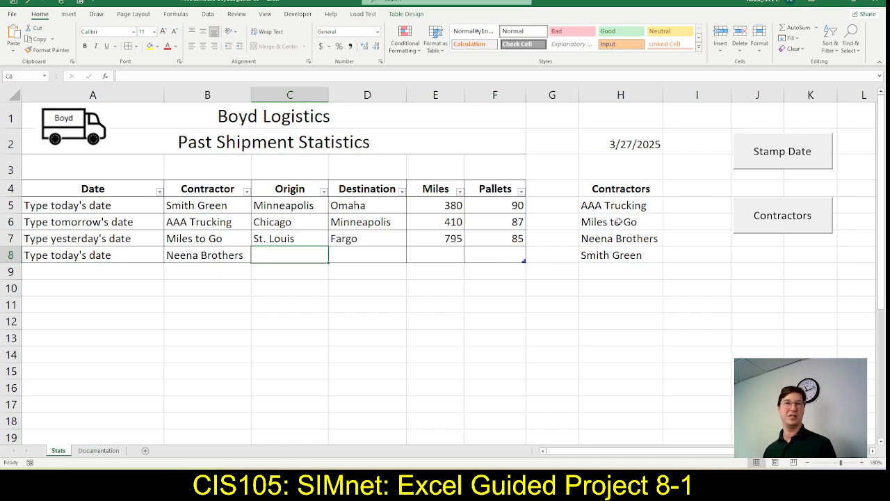
pyautogui.hotkey('alt', 'Tab')
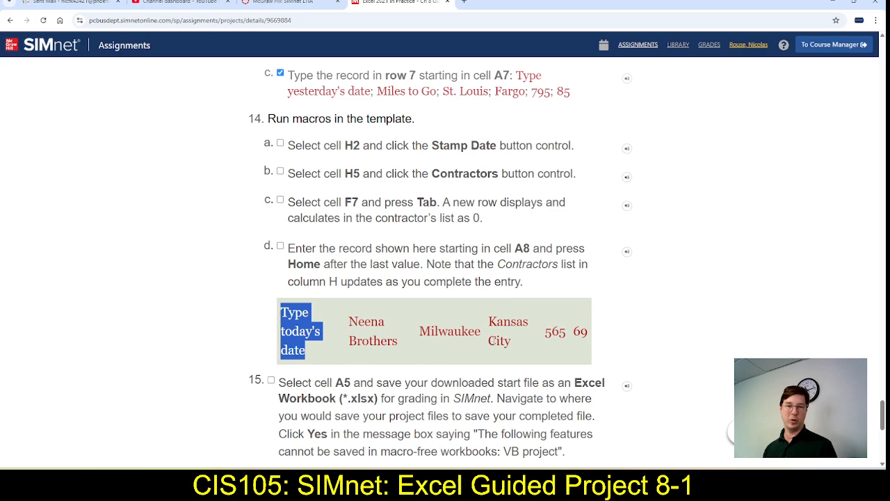
pyautogui.doubleClick(456, 331)
pyautogui.hotkey('ctrl', 'c')
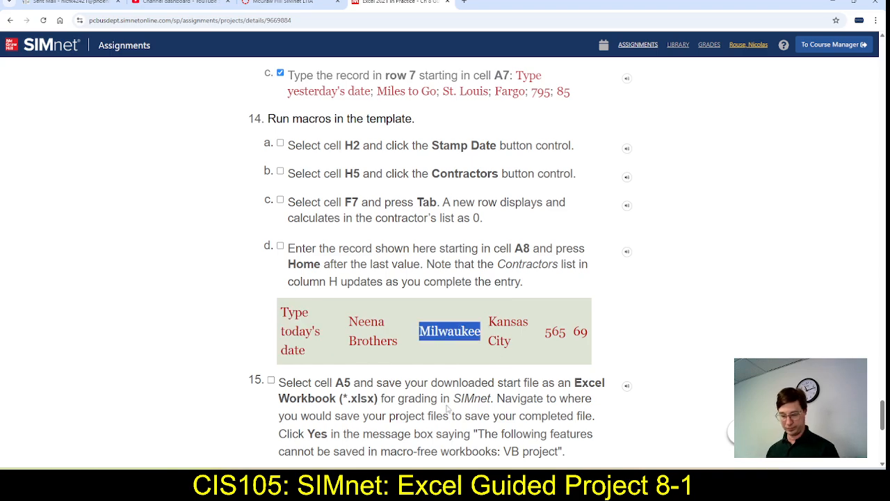
pyautogui.hotkey('alt', 'Tab')
pyautogui.click(193, 76)
pyautogui.hotkey('ctrl', 'v')
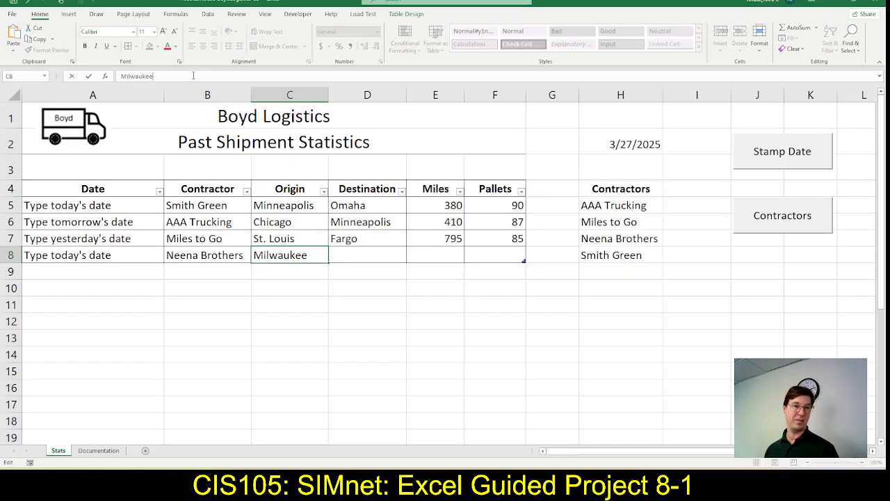
pyautogui.press('Tab')
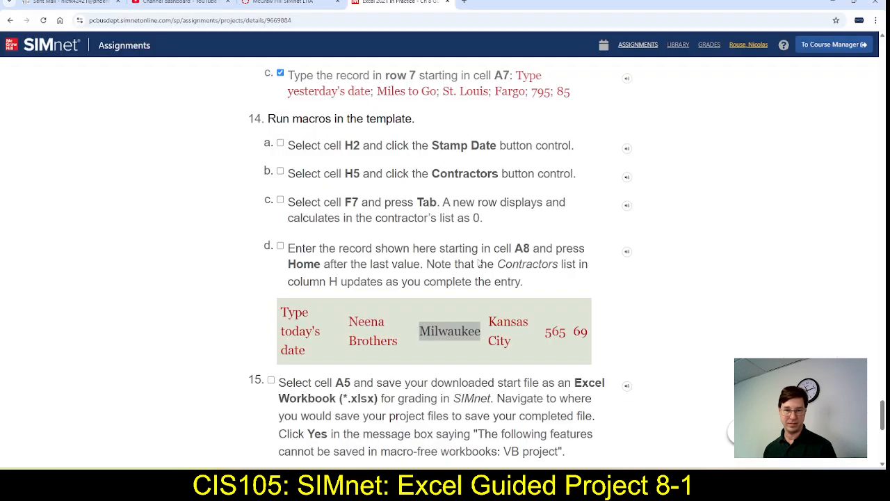
# Recheck the SIMnet record and enter Kansas City as the destination in cell D8 in Excel
pyautogui.hotkey('alt', 'Tab')
# Check the remaining SIMnet values and complete row 8 in Excel with 565 miles in E8 and 69 pallets in F8
pyautogui.hotkey('alt', 'Tab')
pyautogui.write('Kansas ')
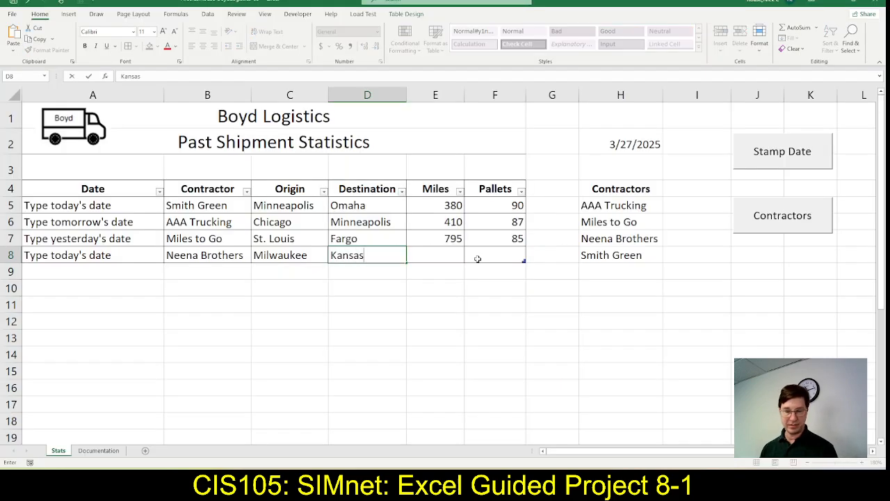
pyautogui.write('City')
pyautogui.press('Tab')
pyautogui.hotkey('alt', 'Tab')
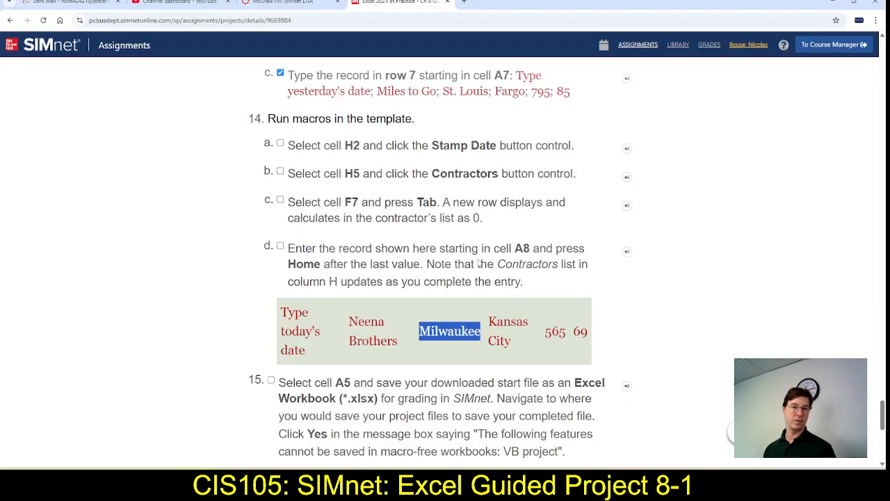
pyautogui.hotkey('alt', 'Tab')
pyautogui.write('565')
pyautogui.press('Tab')
pyautogui.write('69')
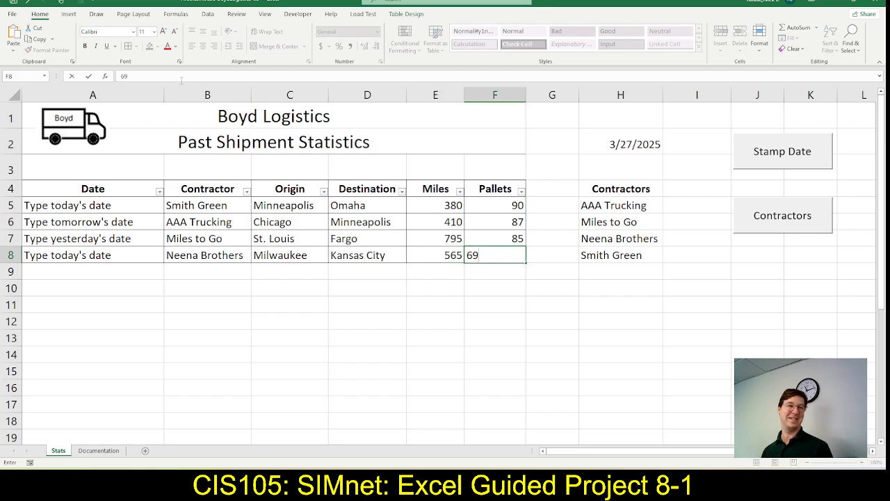
pyautogui.click(91, 78)
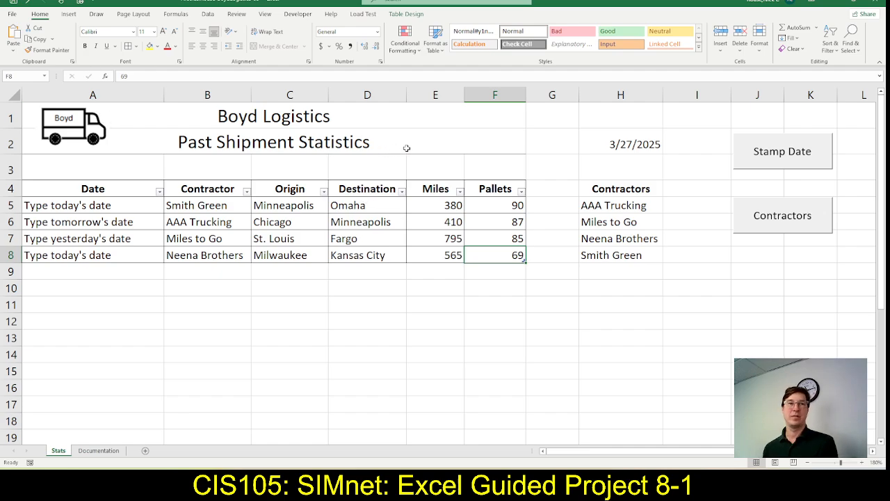
# Read SIMnet step 15 on saving the workbook for grading and select cell A5 in Excel
pyautogui.hotkey('alt', 'Tab')
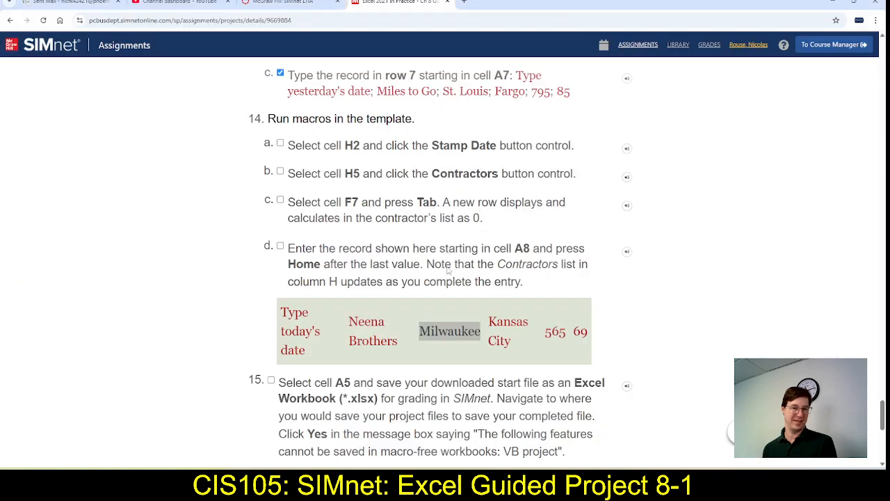
pyautogui.scroll(-2, 445, 277)
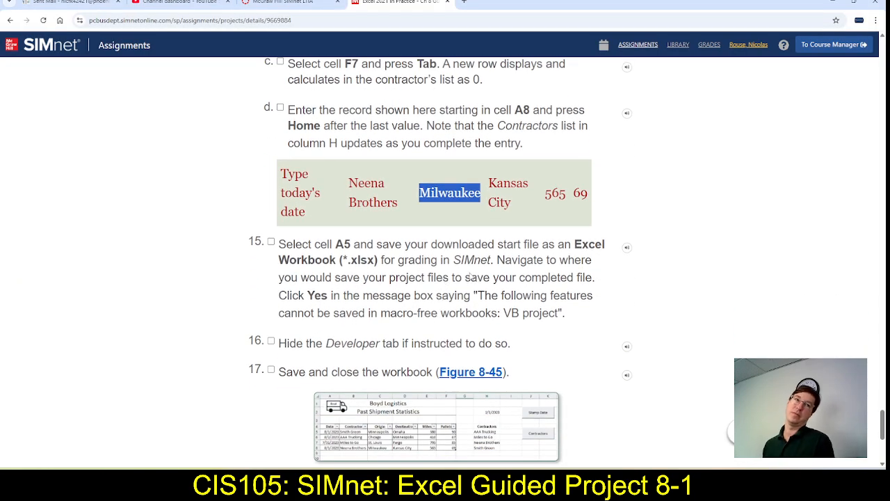
pyautogui.hotkey('alt', 'Tab')
pyautogui.click(61, 203)
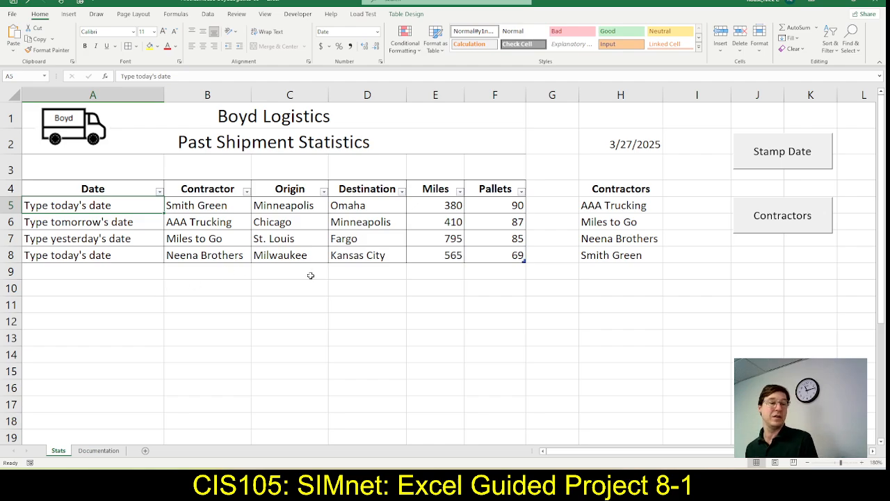
pyautogui.hotkey('alt', 'Tab')
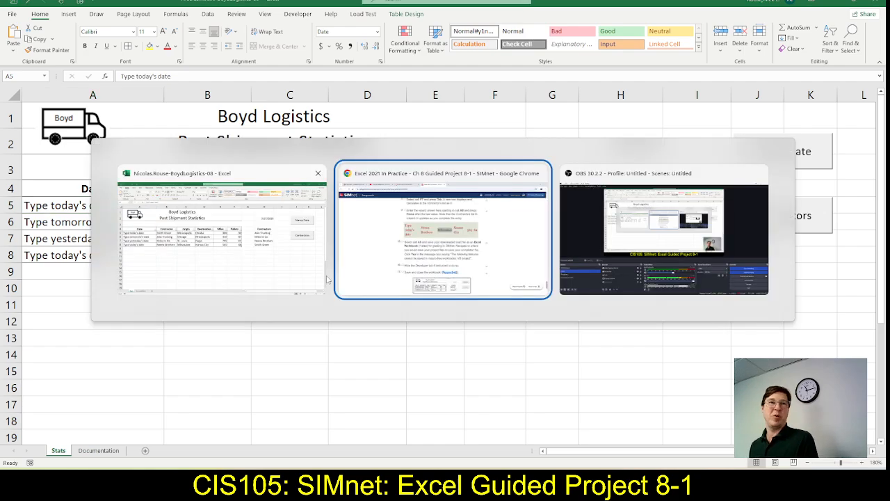
pyautogui.hotkey('shift', 'Tab')
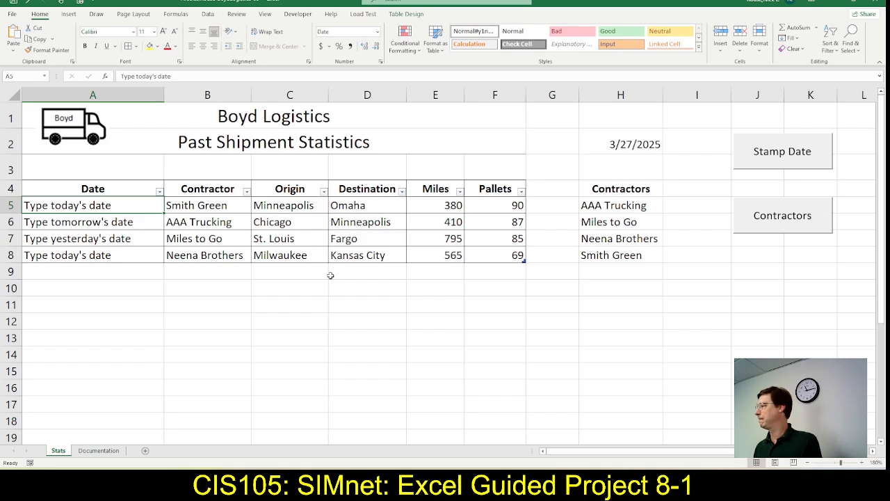
pyautogui.hotkey('alt', 'Tab')
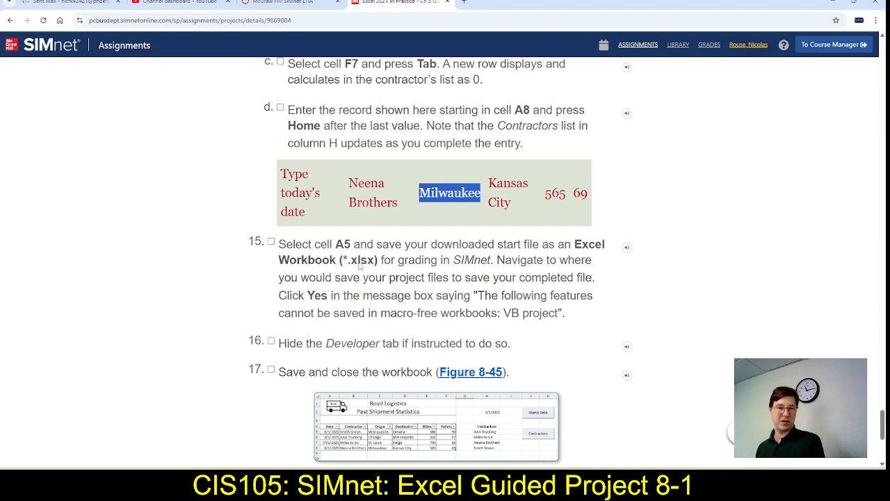
pyautogui.hotkey('alt', 'Tab')
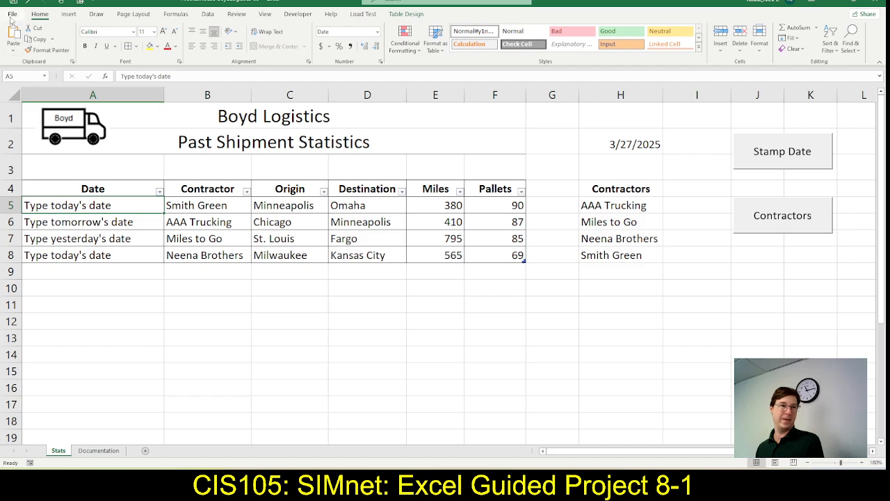
# Save the workbook in Downloads as a macro-free Excel Workbook under the same name, replacing the existing .xlsx file
pyautogui.click(11, 16)
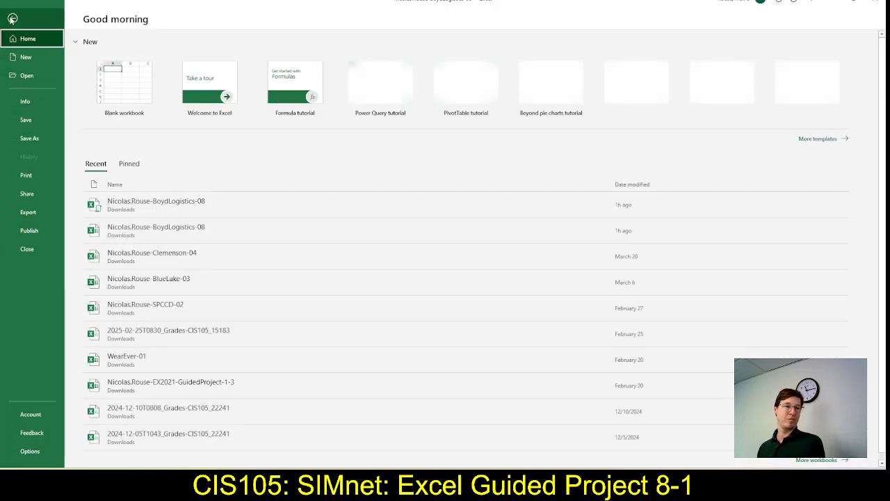
pyautogui.click(28, 139)
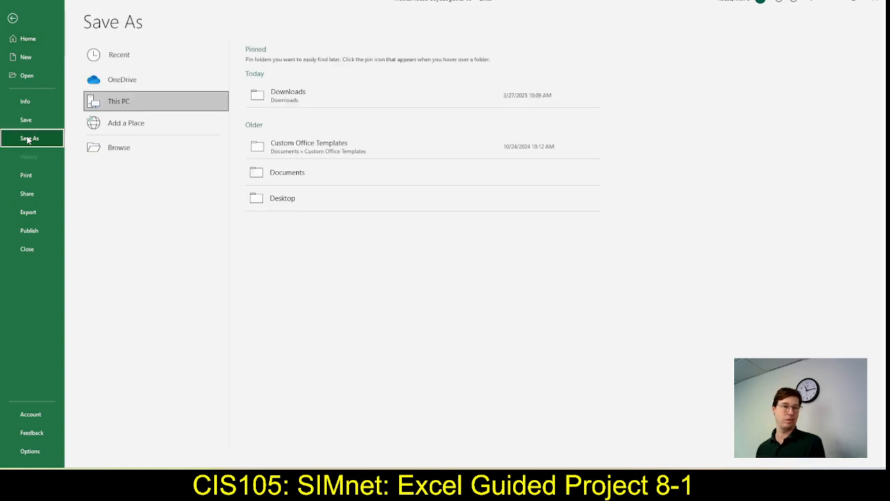
pyautogui.click(302, 95)
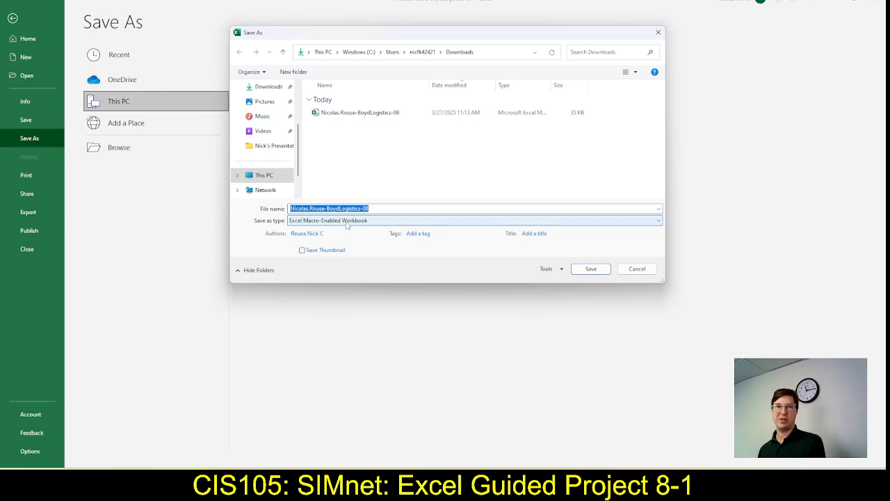
pyautogui.click(346, 221)
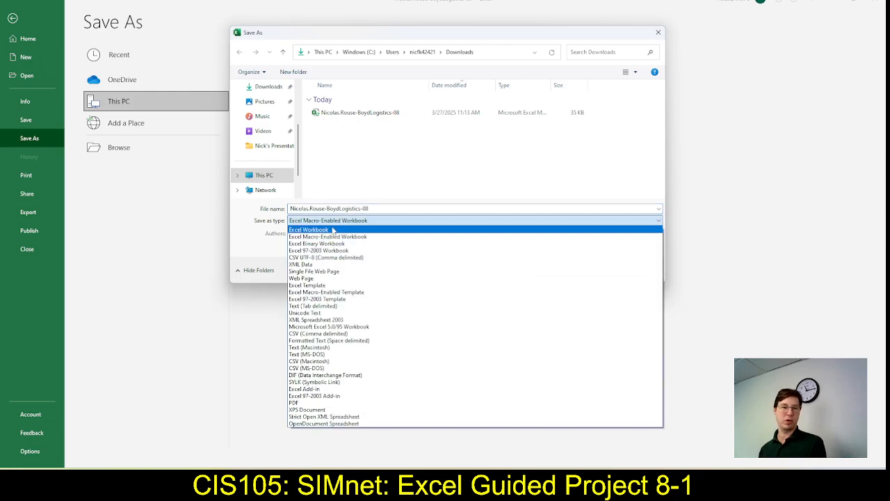
pyautogui.click(333, 229)
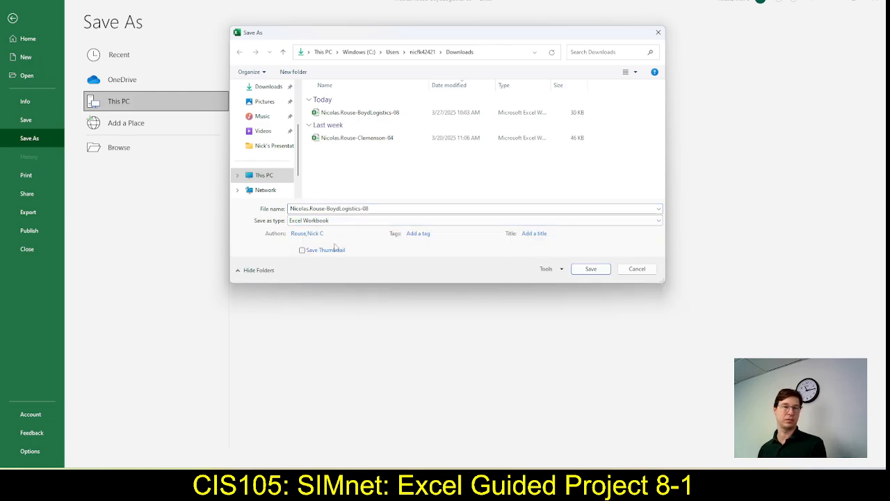
pyautogui.click(590, 270)
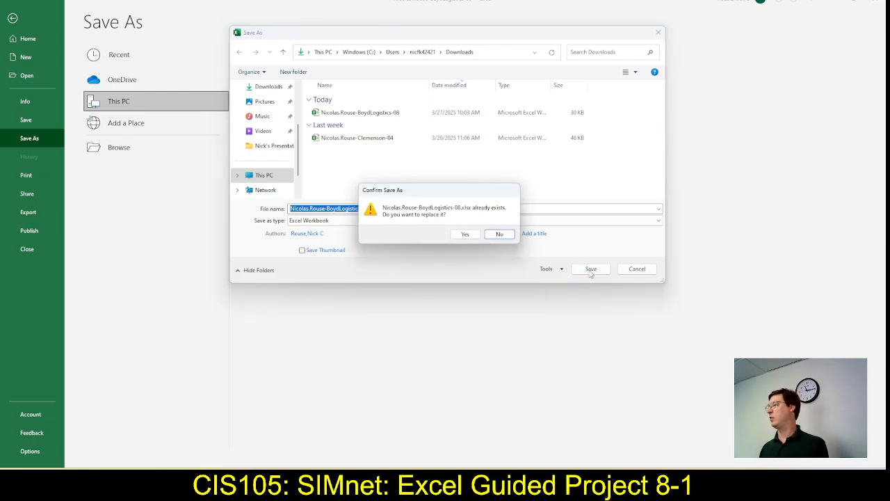
pyautogui.click(465, 234)
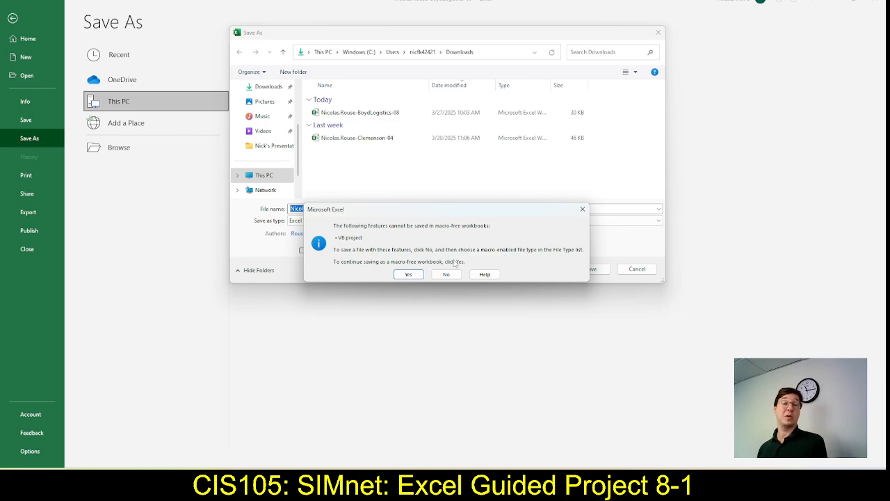
pyautogui.click(407, 275)
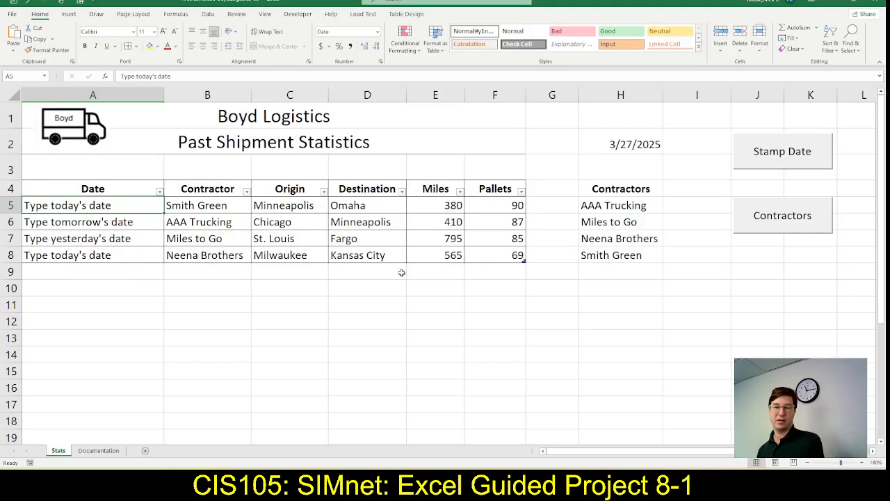
# Switch to SIMnet, upload the BoydLogistics-08 .xlsx worksheet from Downloads and submit it for grading
pyautogui.hotkey('alt', 'Tab')
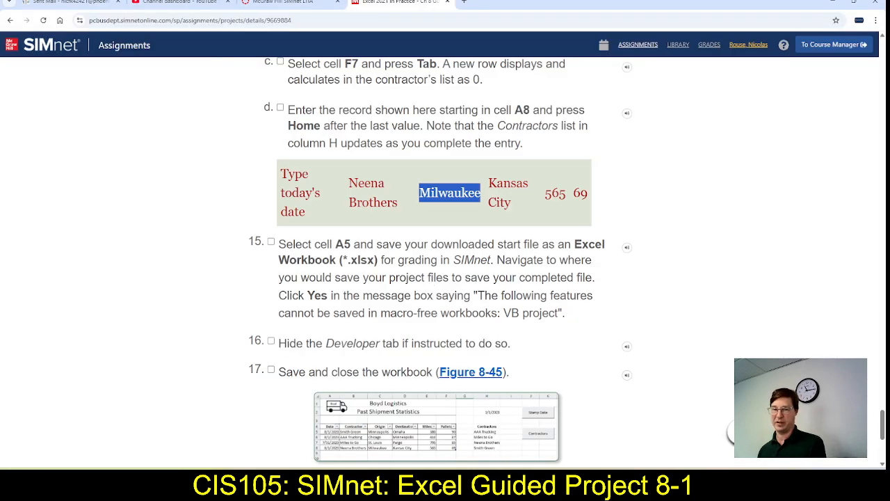
pyautogui.scroll(20, 668, 270)
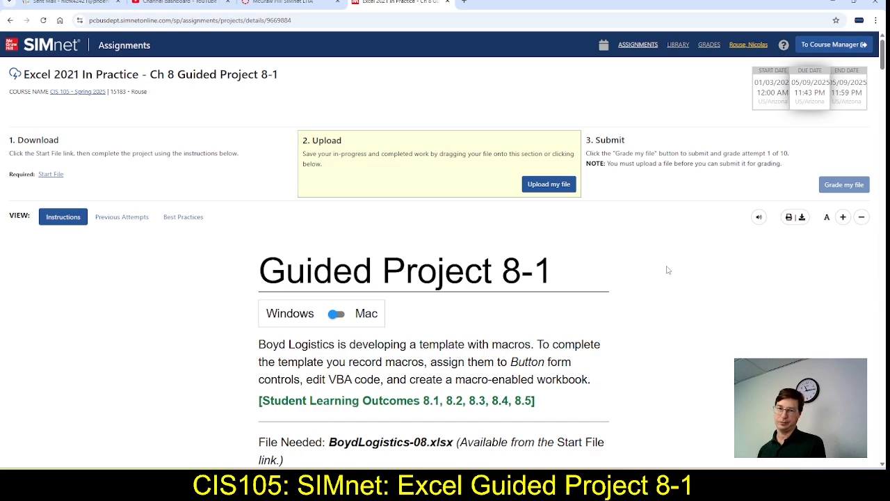
pyautogui.click(550, 184)
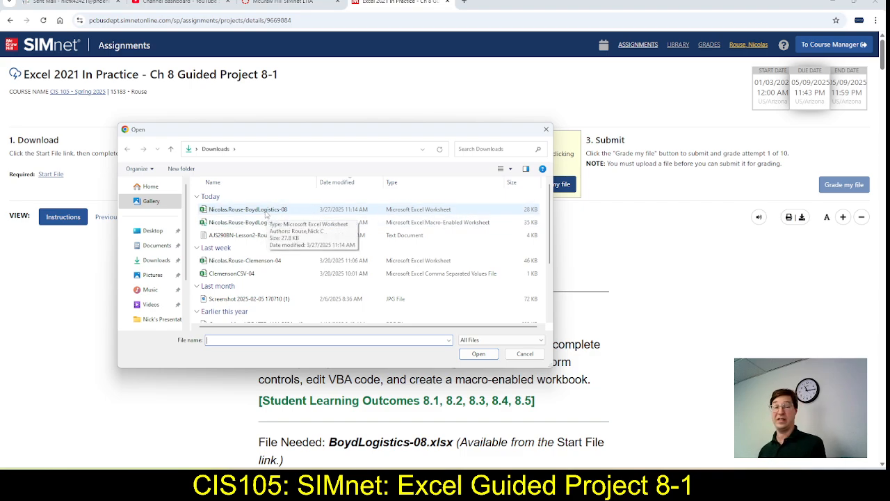
pyautogui.click(267, 213)
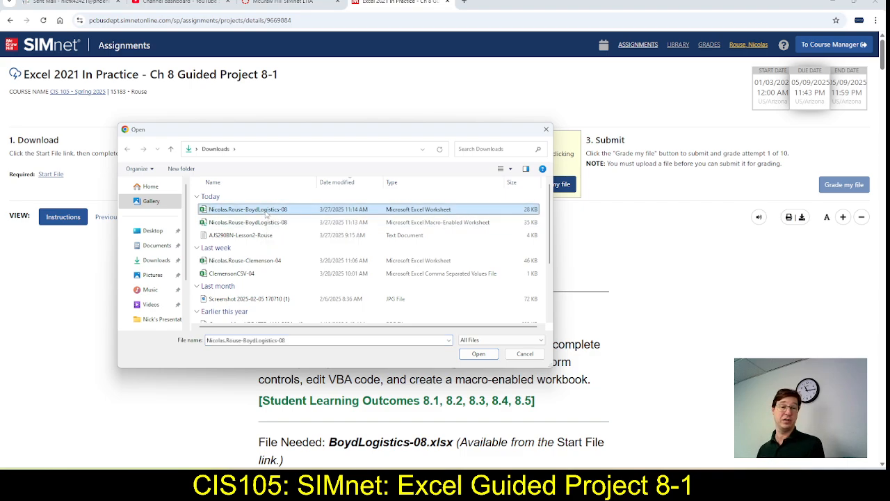
pyautogui.click(478, 354)
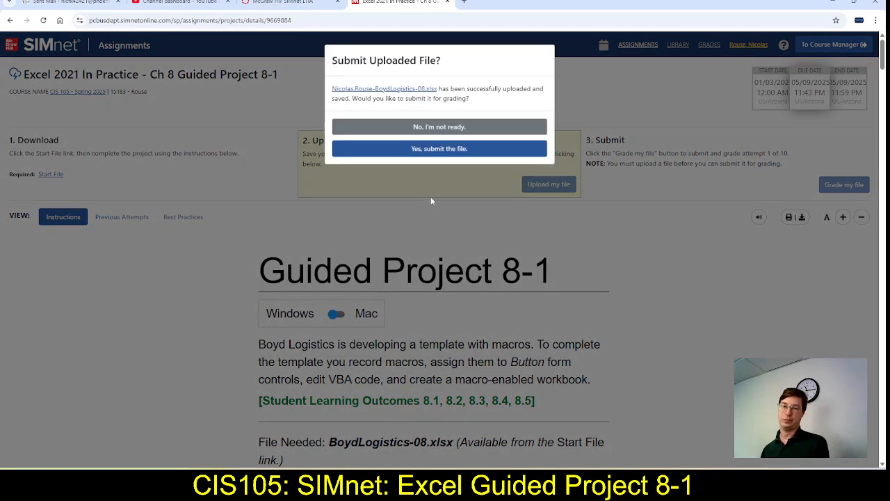
pyautogui.click(428, 150)
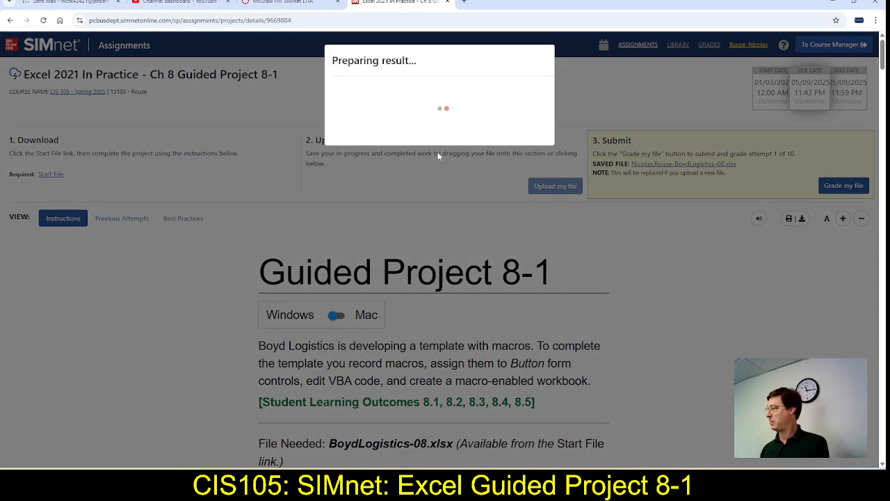